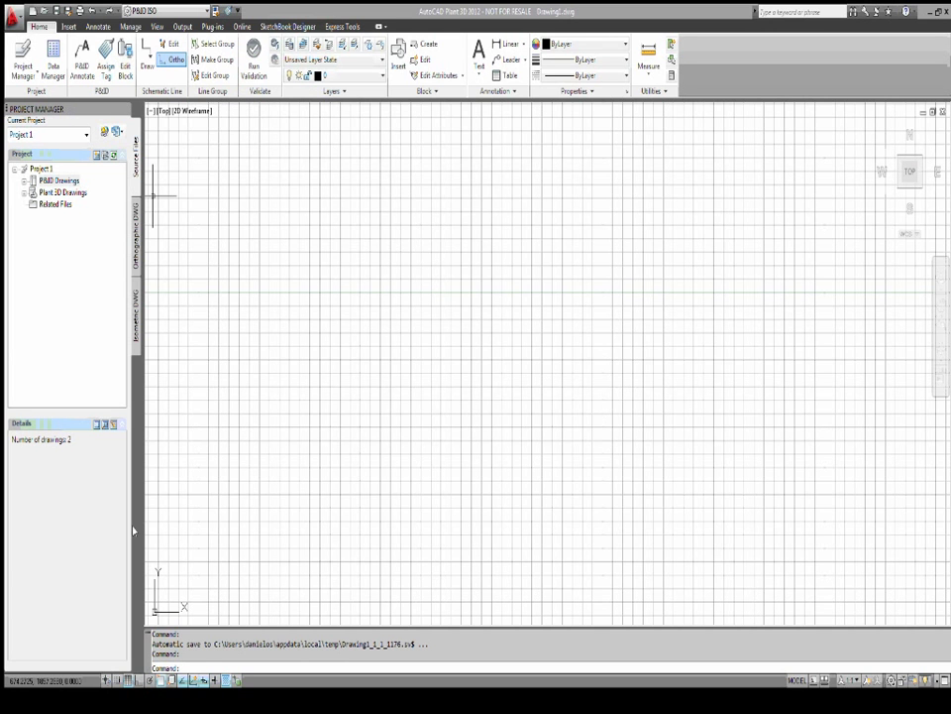
Create a new project named 'prezentacja' and advance to the wizard's unit settings page.
left_click(86, 134)
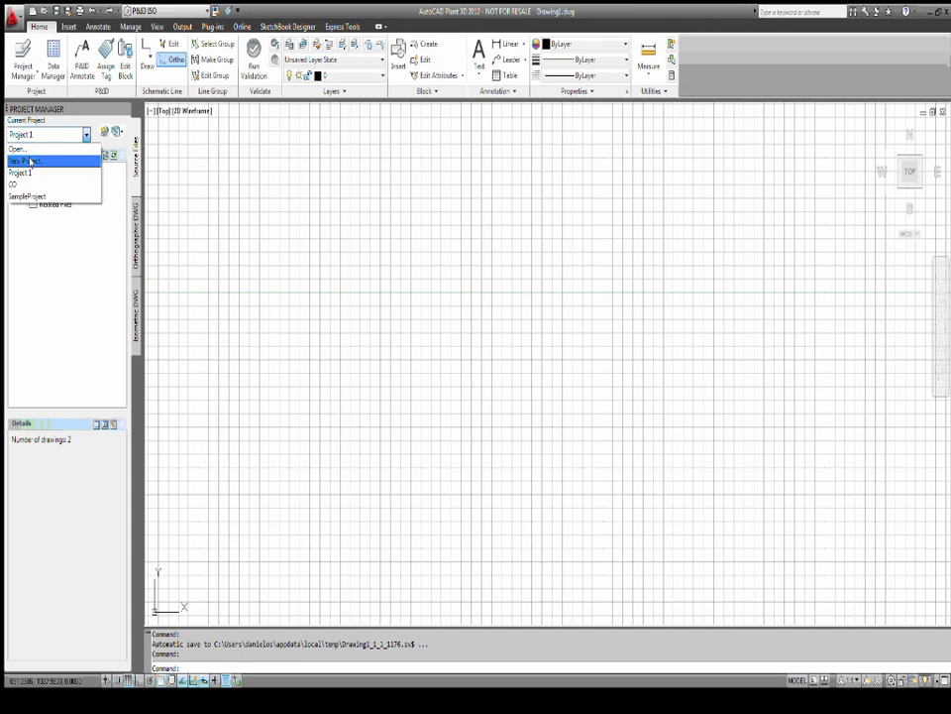
left_click(31, 161)
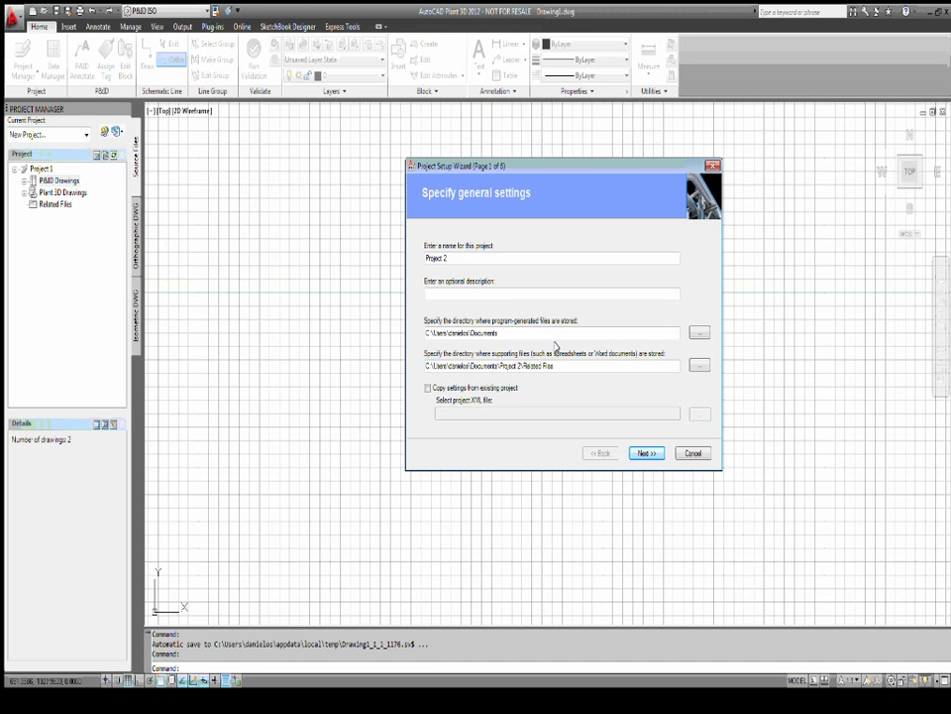
left_click_drag(553, 167, 520, 167)
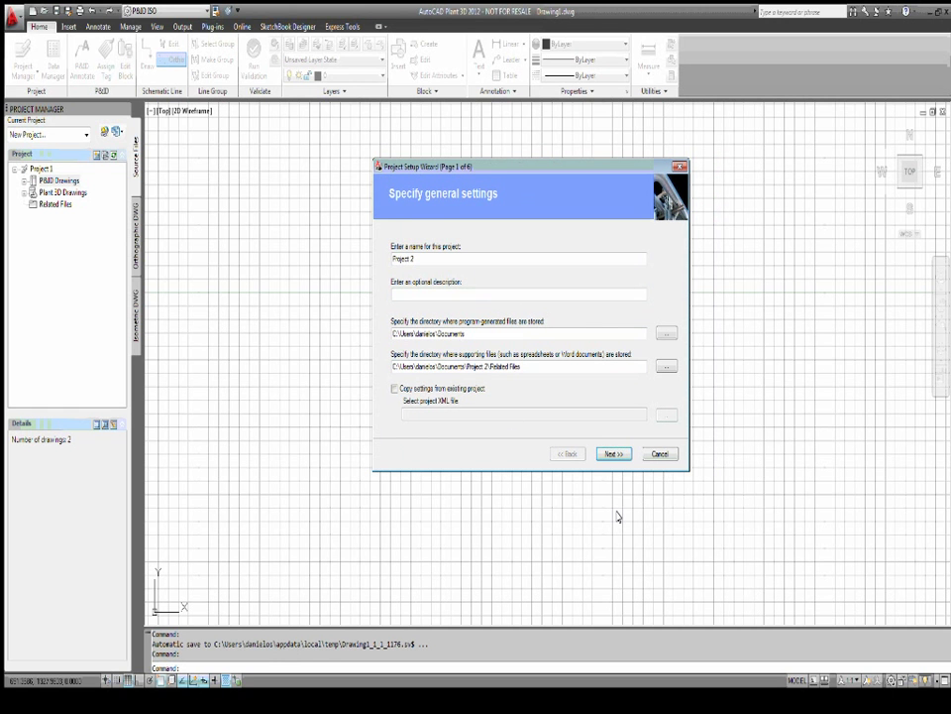
double_click(484, 260)
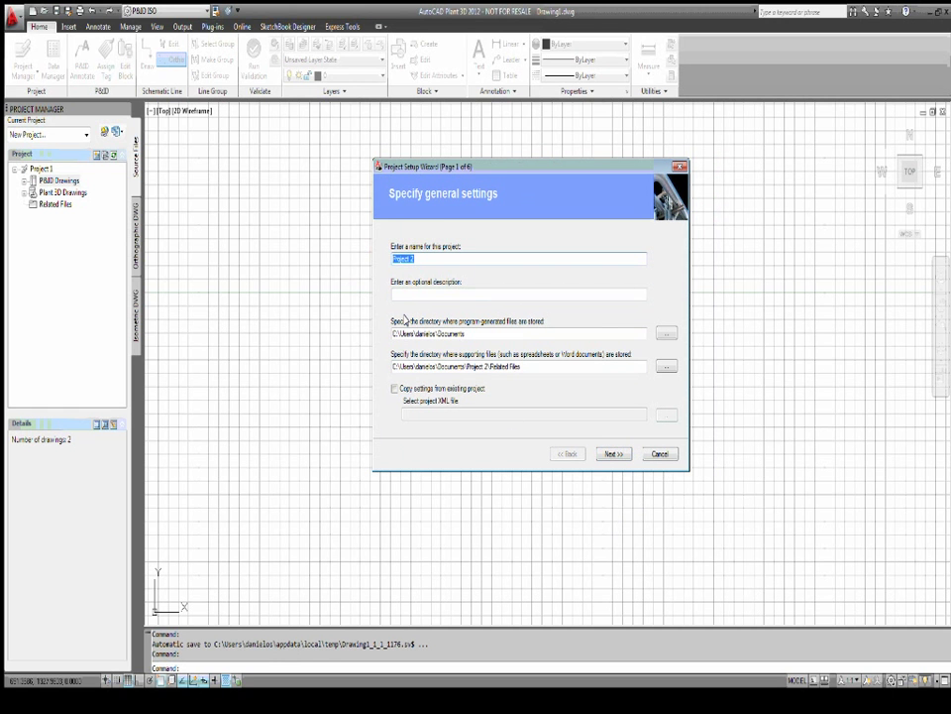
type("p")
type("resentacja")
left_click(420, 294)
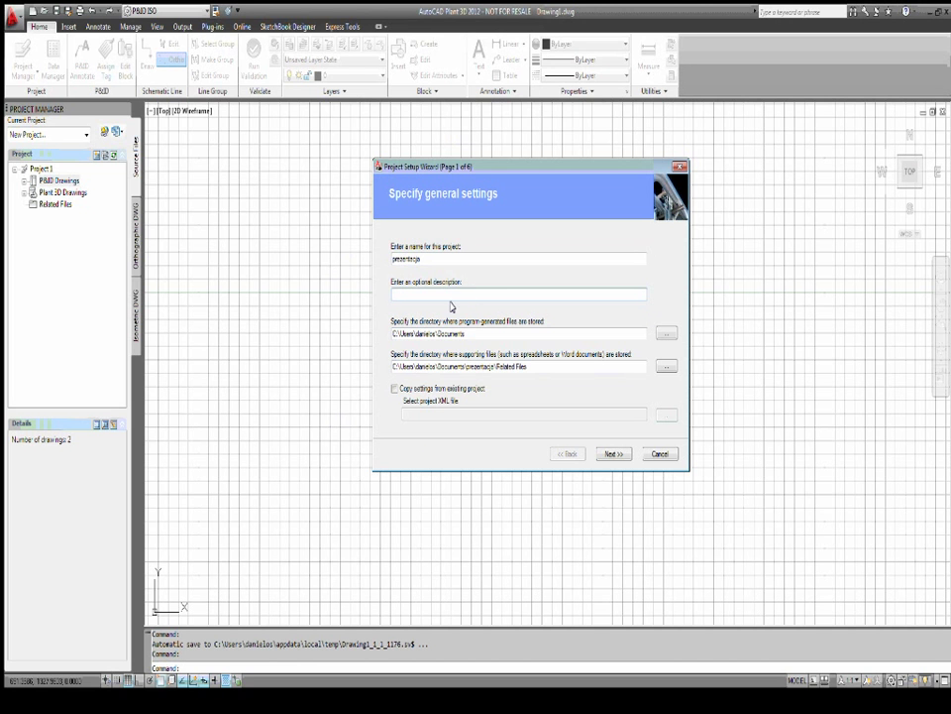
left_click(611, 453)
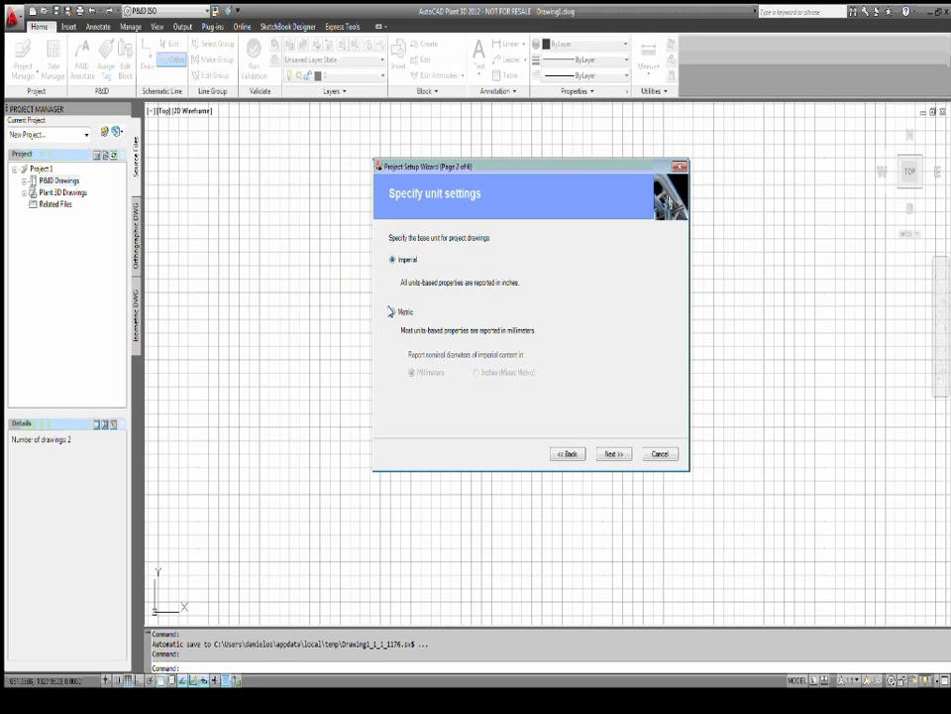
Set project units to Metric (Millimeters) and look through the P&ID symbology standards.
left_click(391, 311)
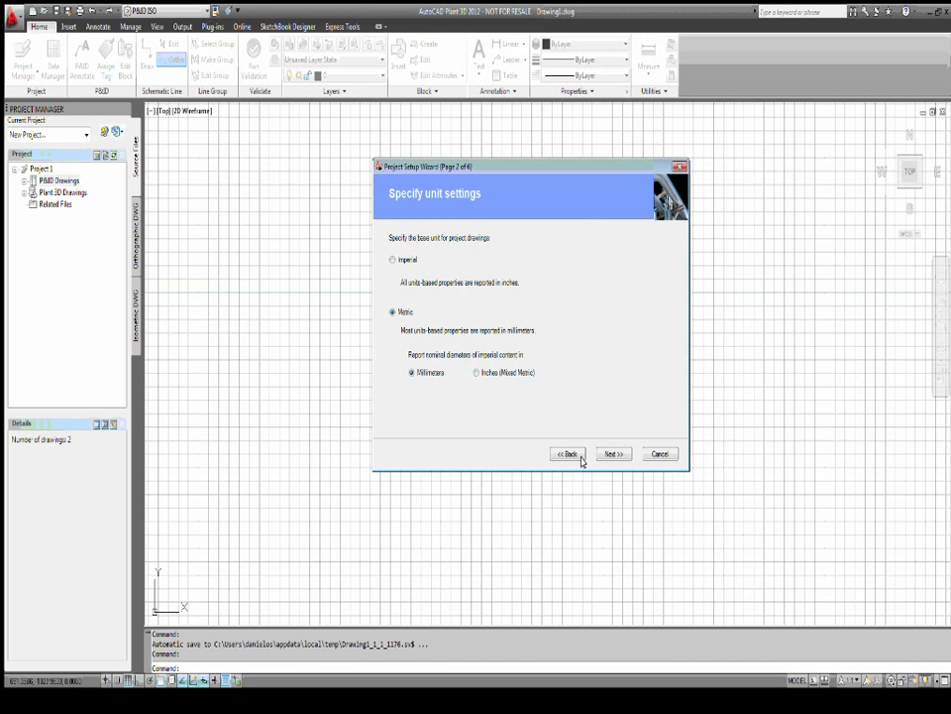
left_click(613, 453)
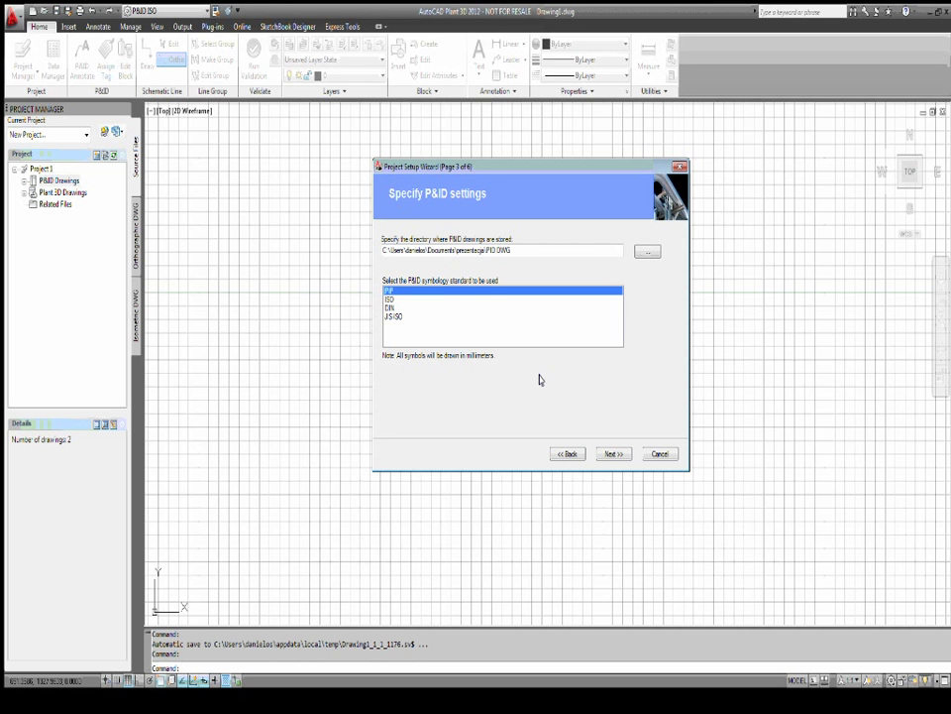
left_click(388, 299)
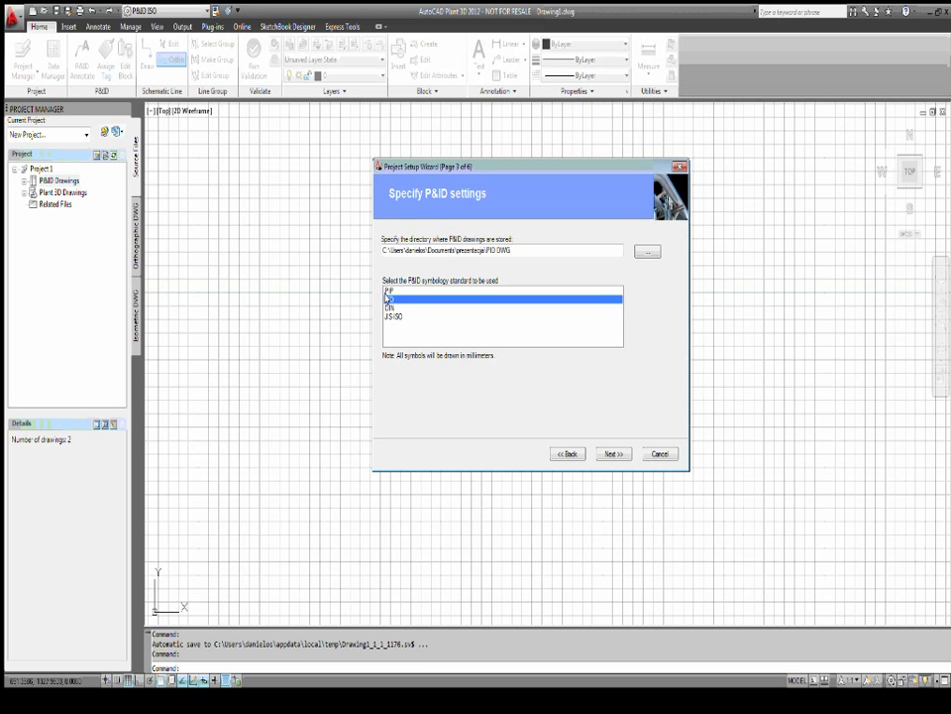
left_click(388, 308)
left_click(387, 316)
left_click(387, 307)
left_click(388, 289)
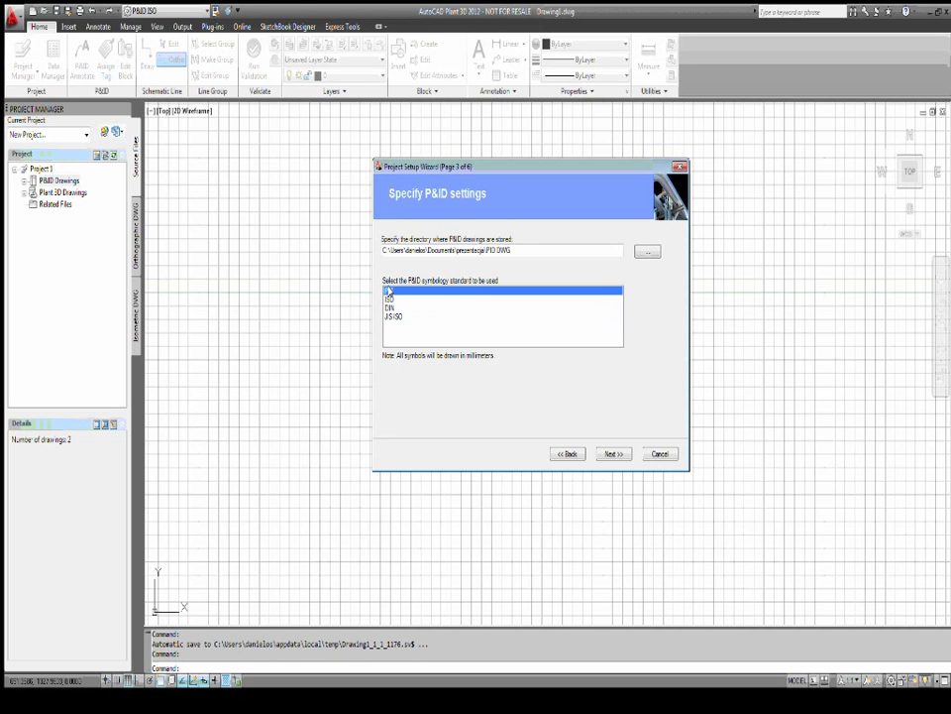
left_click(389, 299)
left_click(392, 317)
left_click(390, 308)
left_click(388, 298)
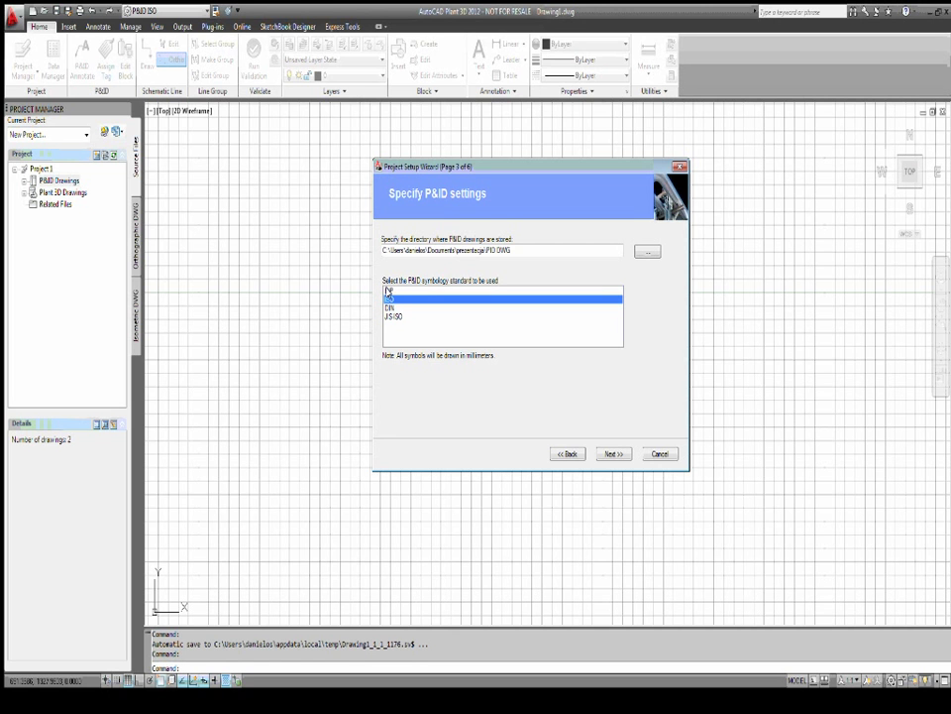
Choose ISO as the P&ID symbology standard after comparing PIP, DIN and JIS-ISO.
left_click(387, 290)
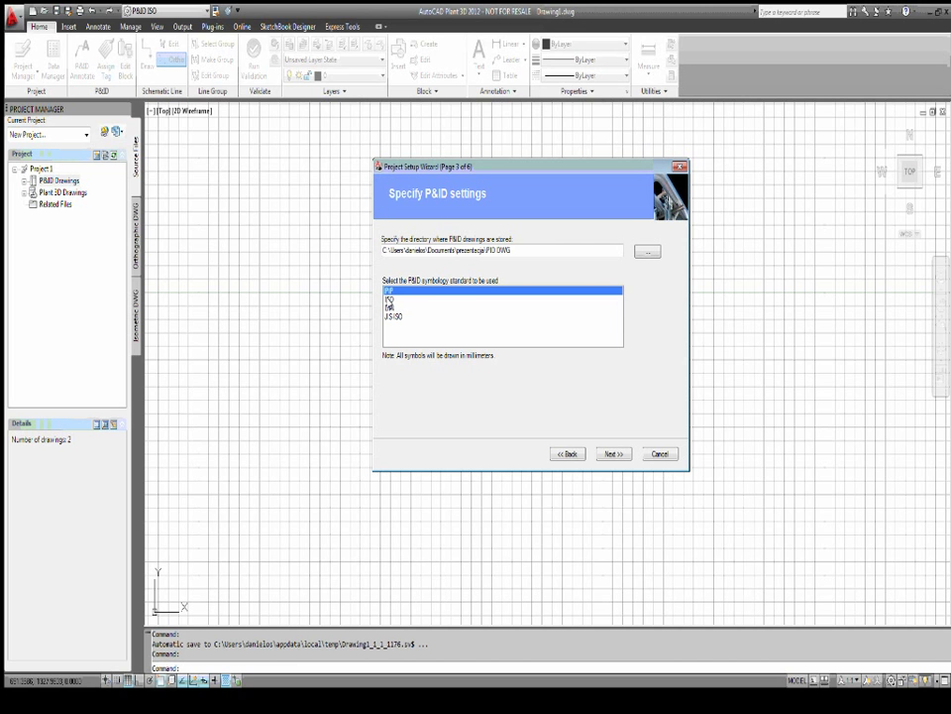
left_click(389, 299)
left_click(388, 307)
left_click(389, 289)
left_click(386, 299)
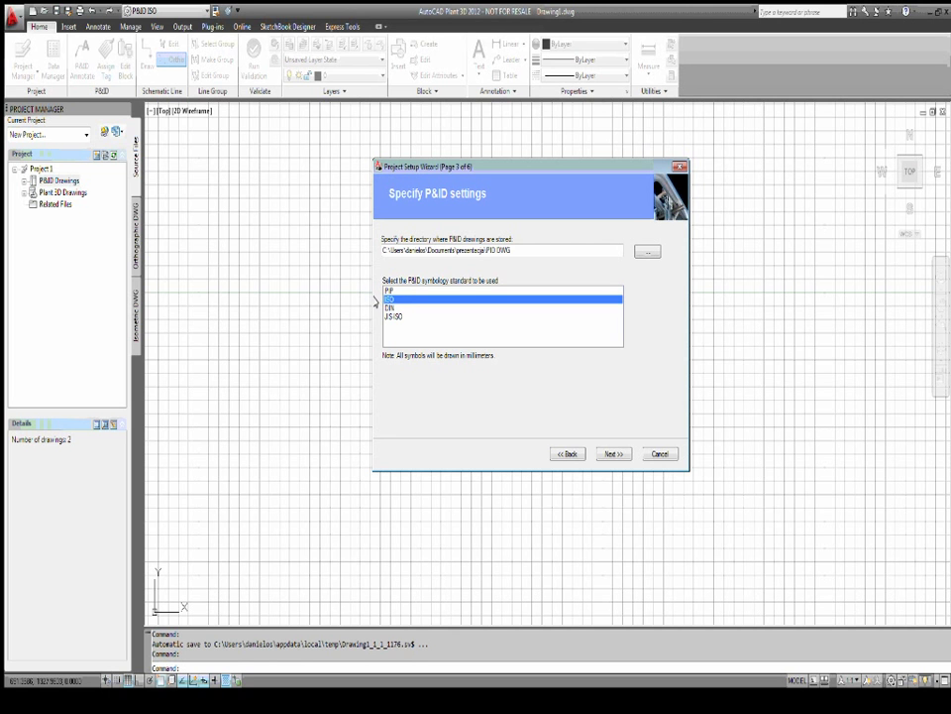
left_click(389, 307)
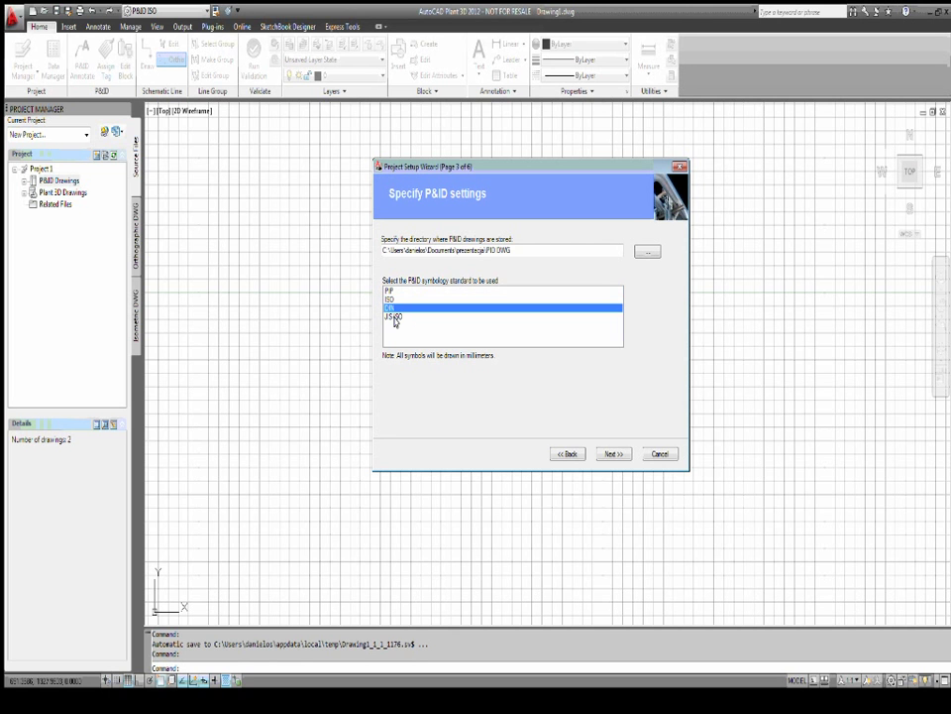
left_click(395, 316)
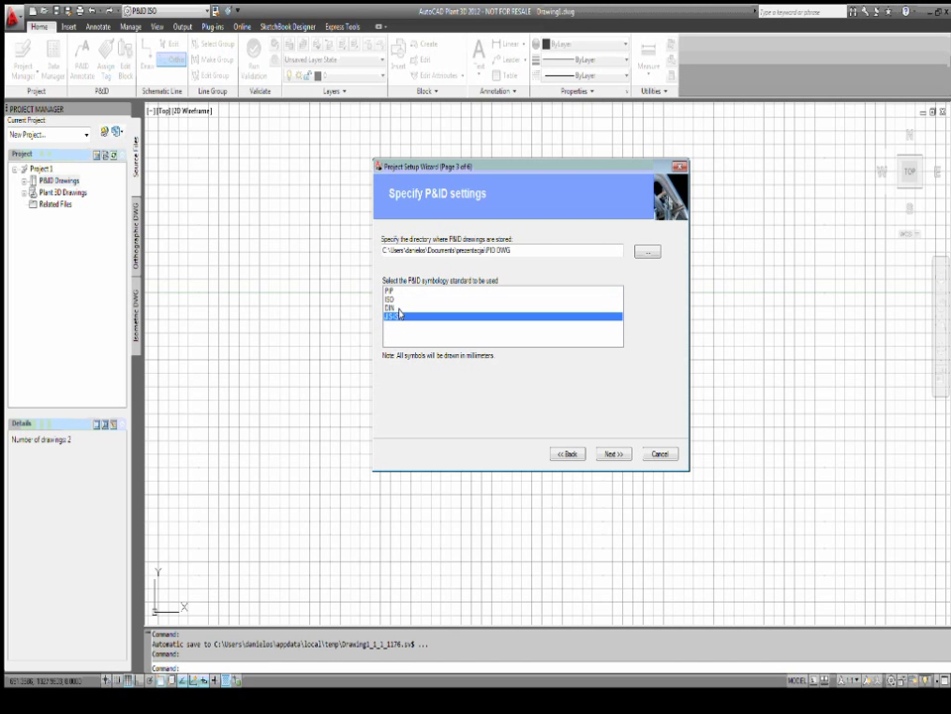
left_click(388, 300)
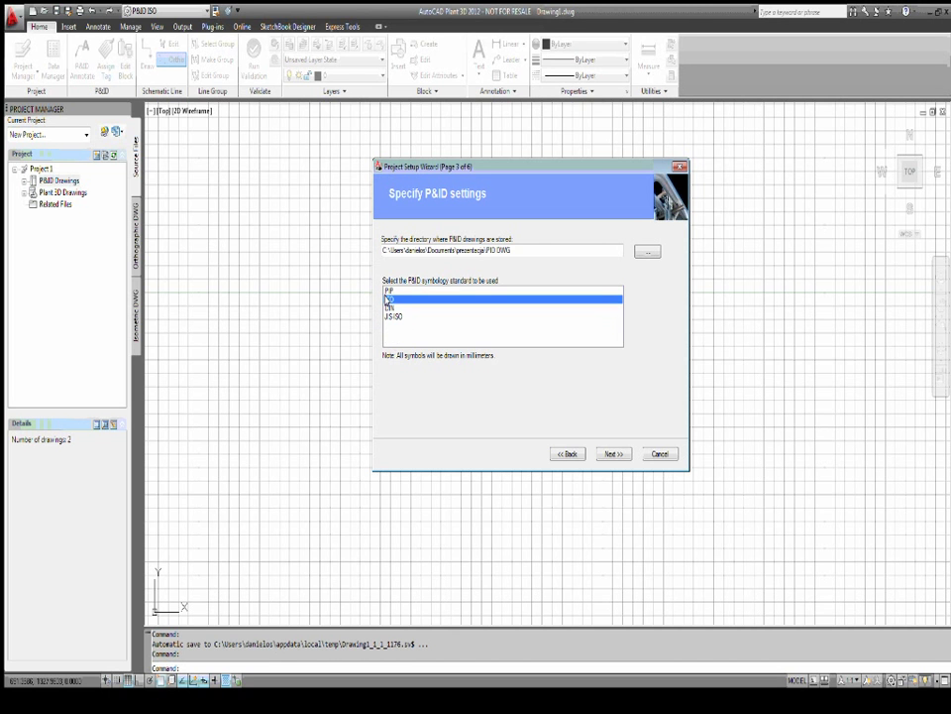
left_click(612, 452)
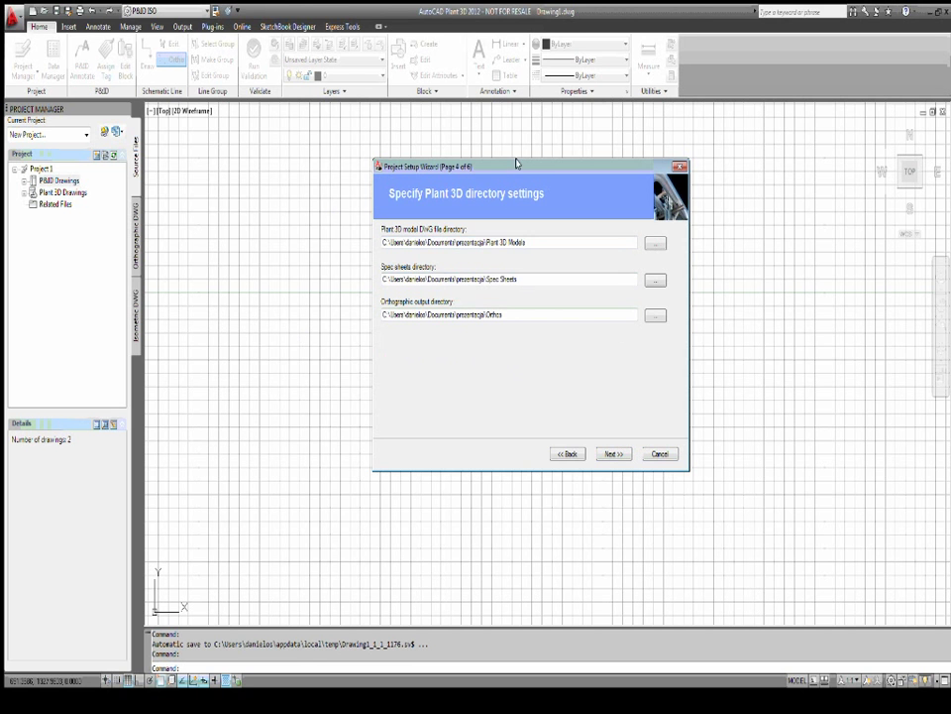
Accept the default Plant 3D folders and local SQLite database, then finish the project wizard.
left_click_drag(516, 163, 505, 183)
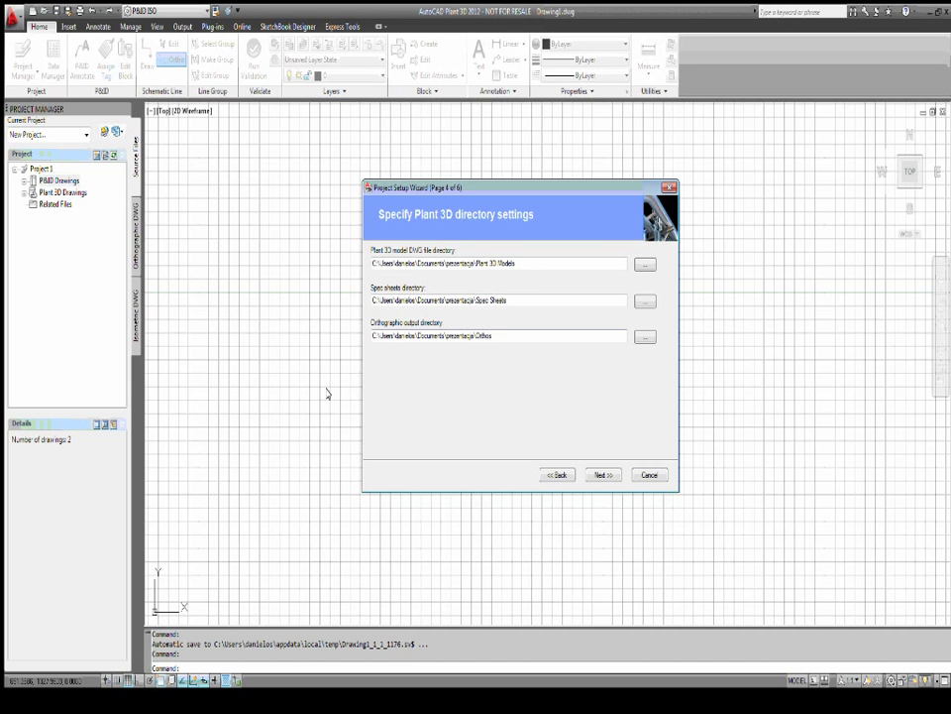
left_click(603, 476)
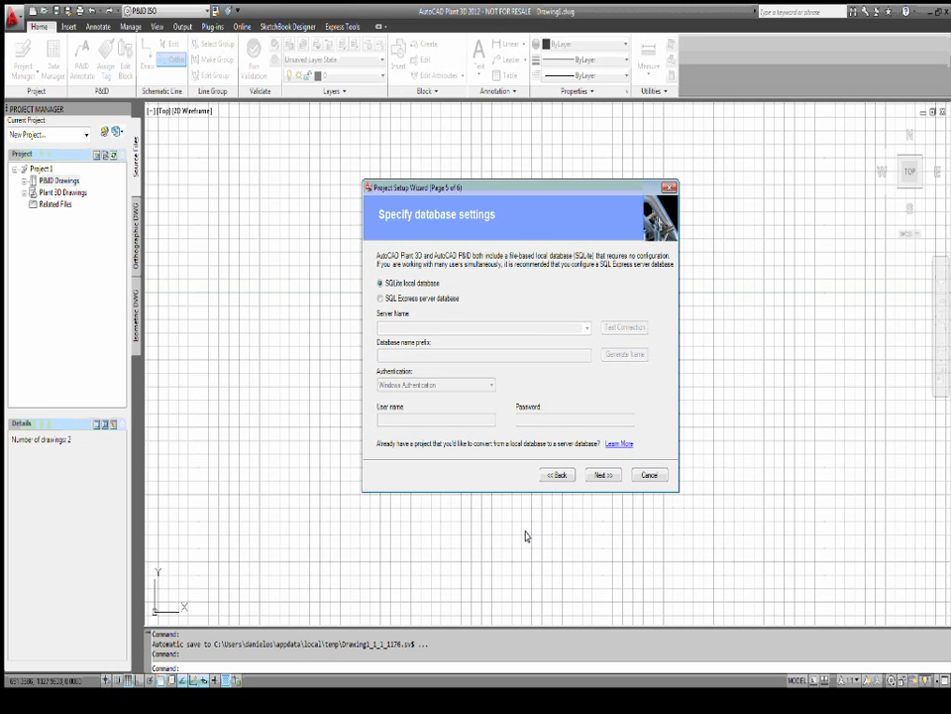
left_click(599, 475)
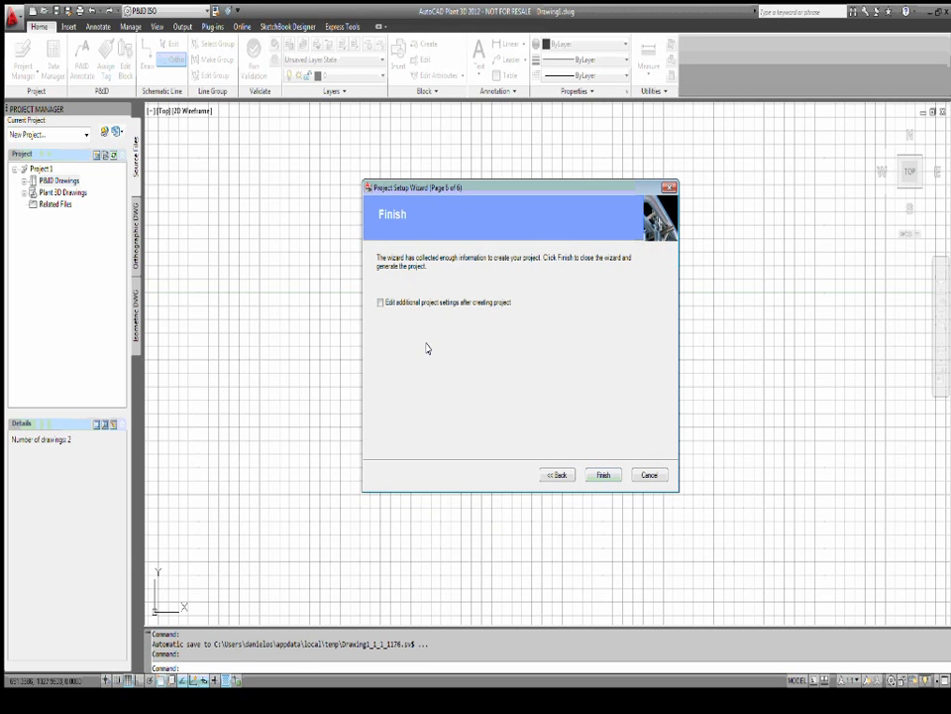
left_click(600, 476)
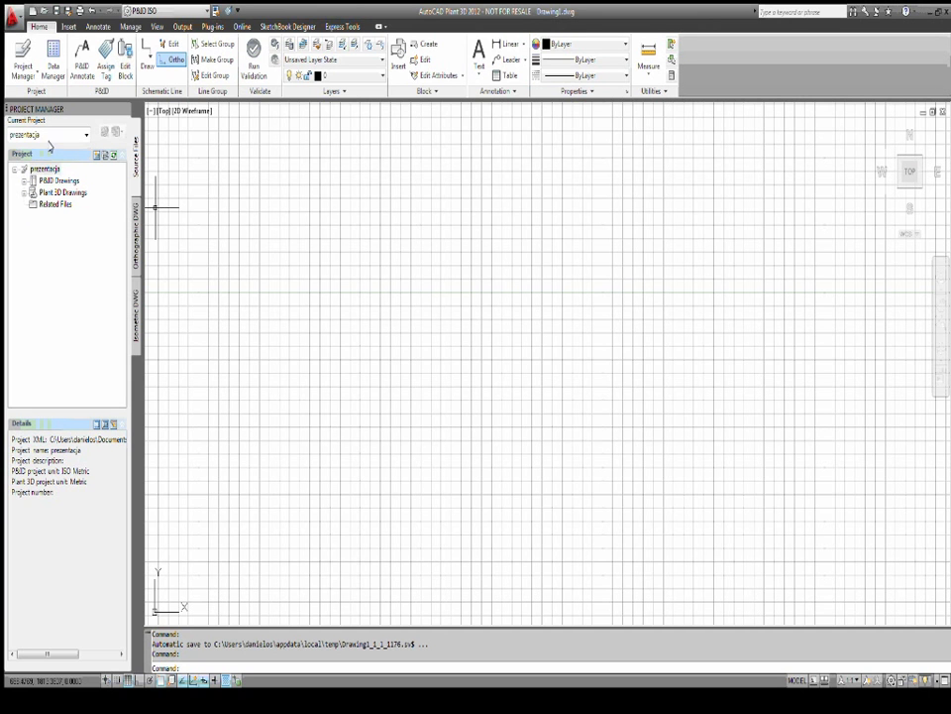
Select prezentacja's empty P&ID Drawings folder in Project Manager.
left_click(39, 180)
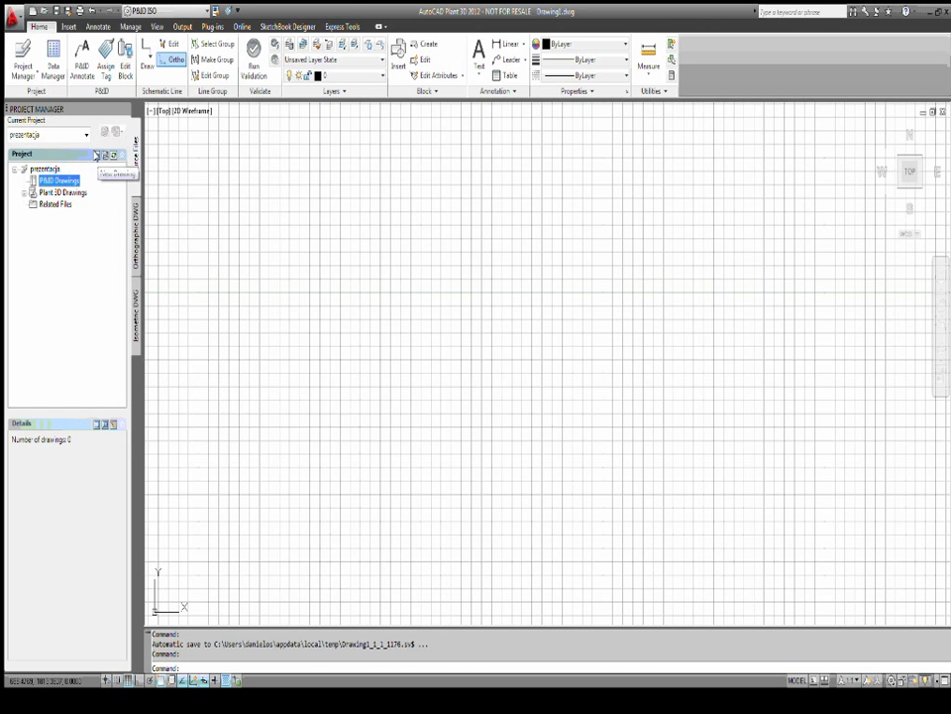
Create P&ID drawing 001 in the project from the PID ISO A1 template.
left_click(96, 155)
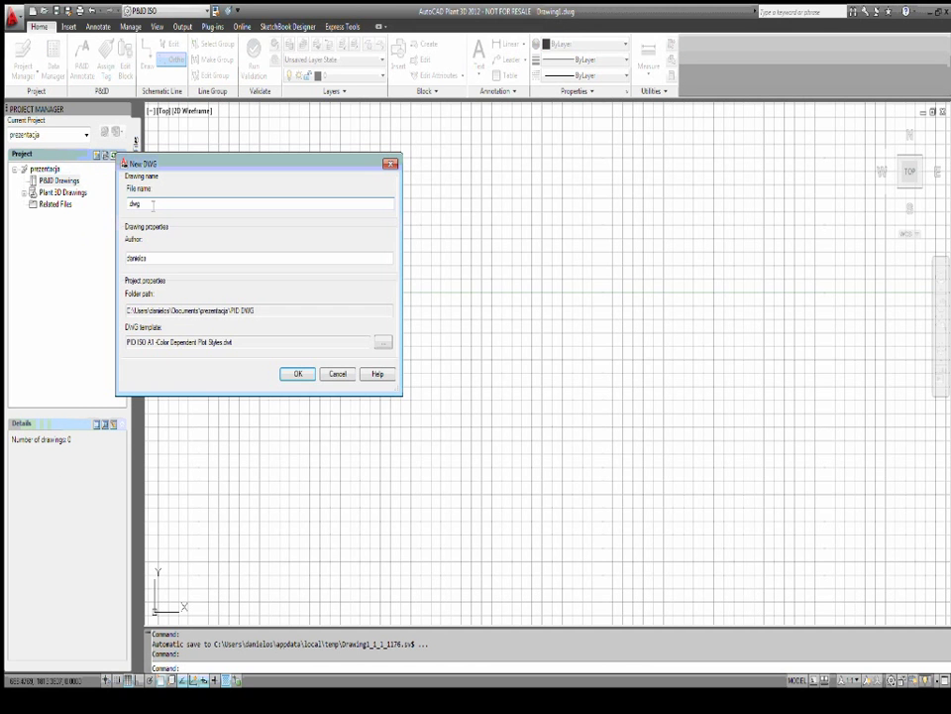
type("3")
double_click(228, 341)
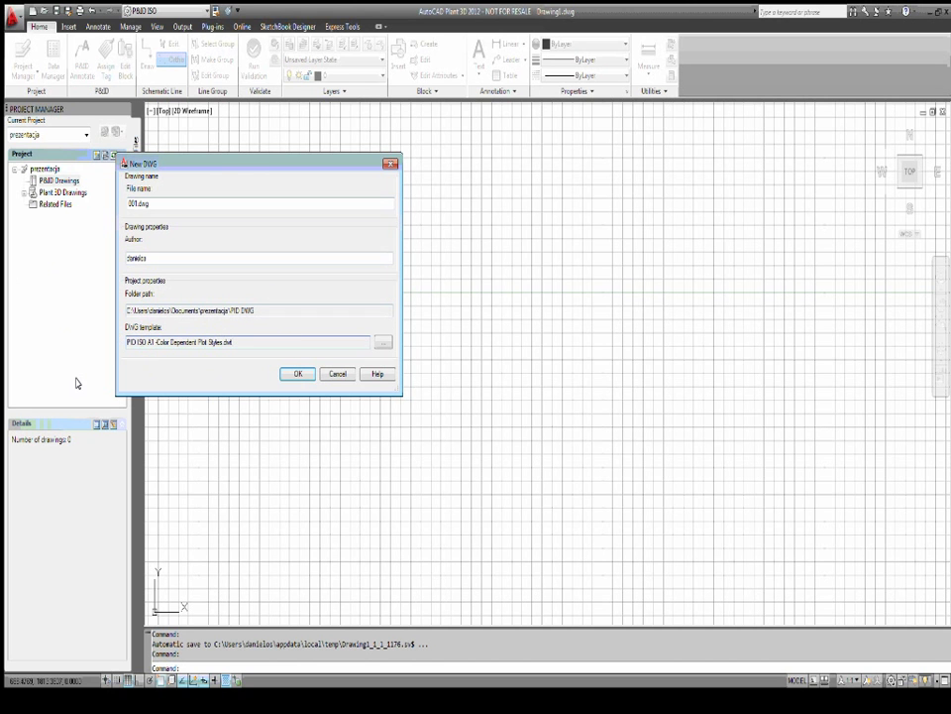
left_click(298, 374)
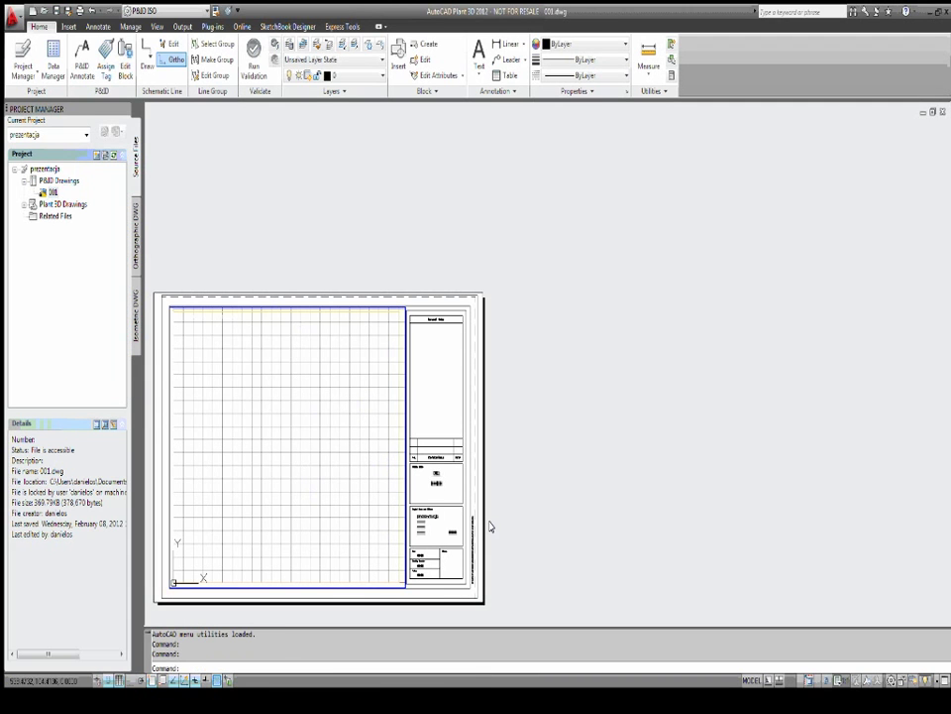
Activate the Model tab so drawing 001 leaves the title-block layout, then recentre the grid.
scroll(488, 526, "up", 3)
scroll(529, 181, "down", 1)
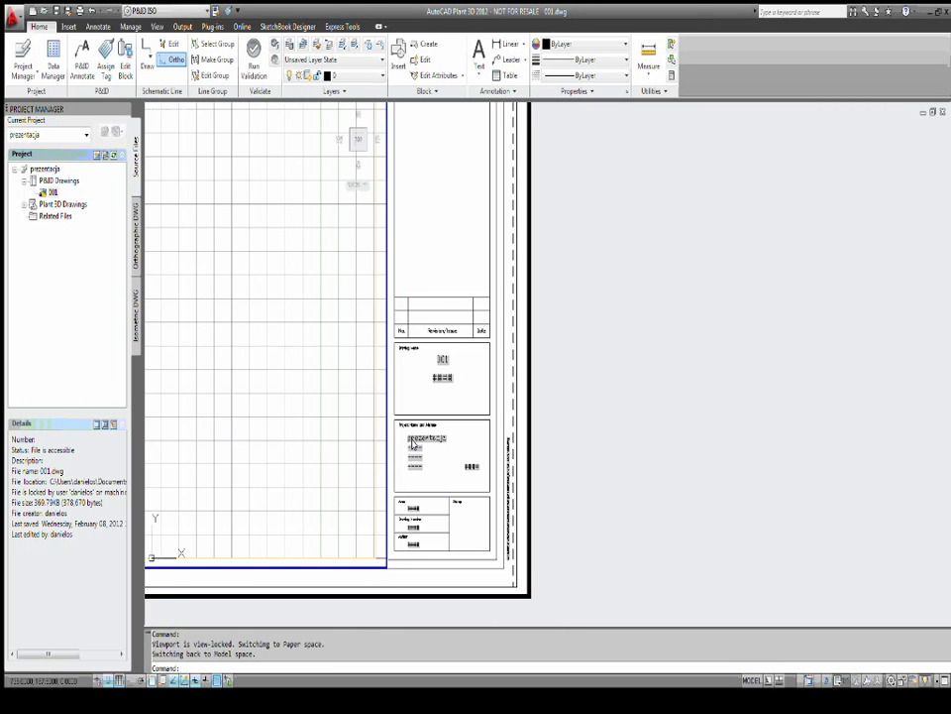
scroll(402, 436, "up", 1)
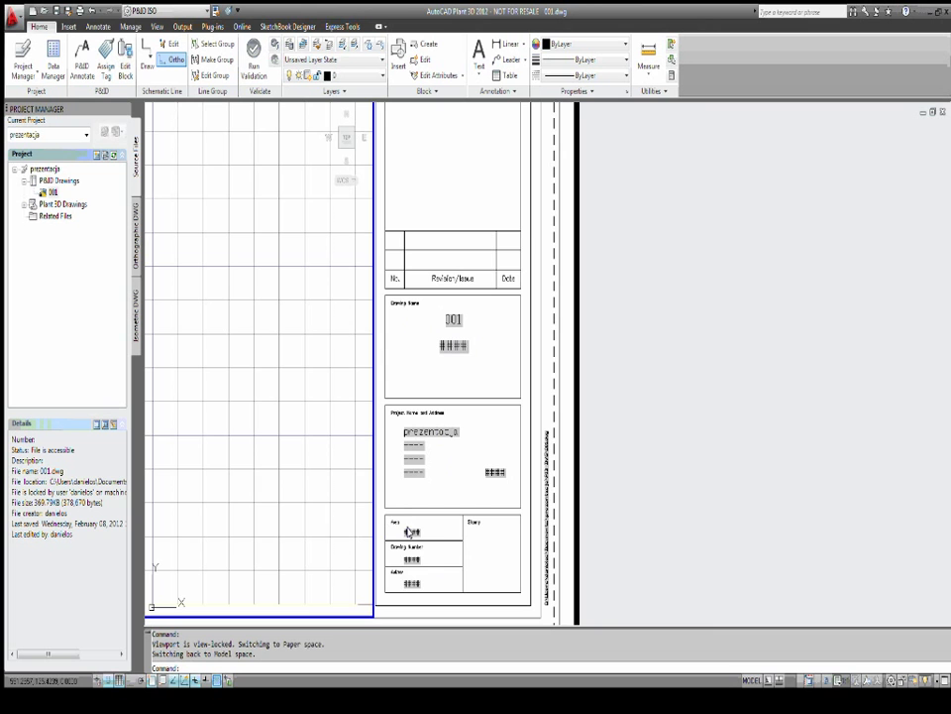
scroll(455, 501, "up", 2)
scroll(456, 499, "down", 2)
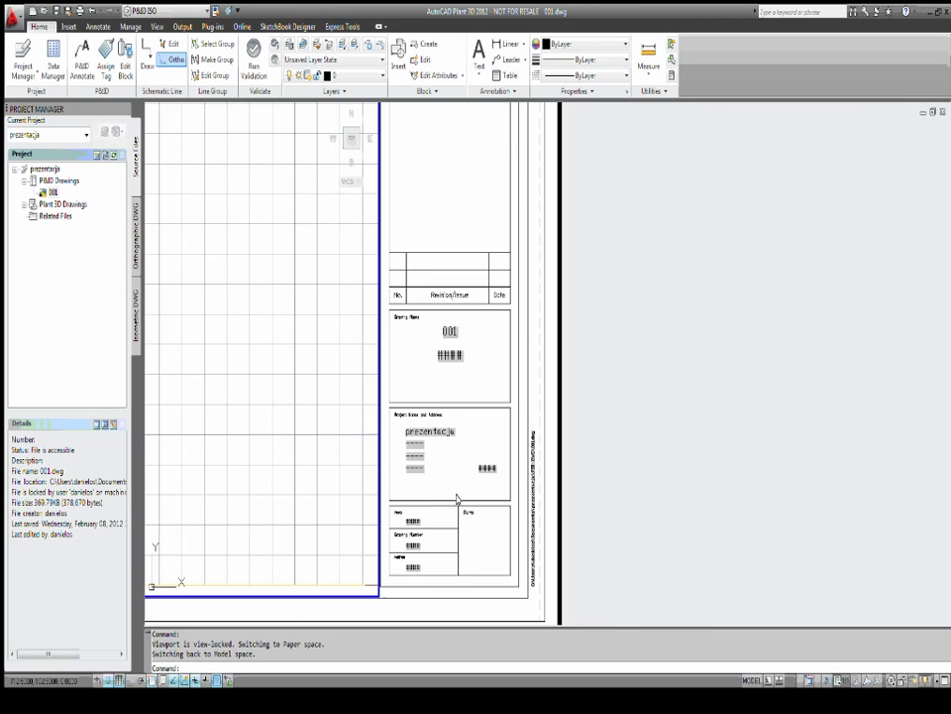
scroll(457, 499, "down", 2)
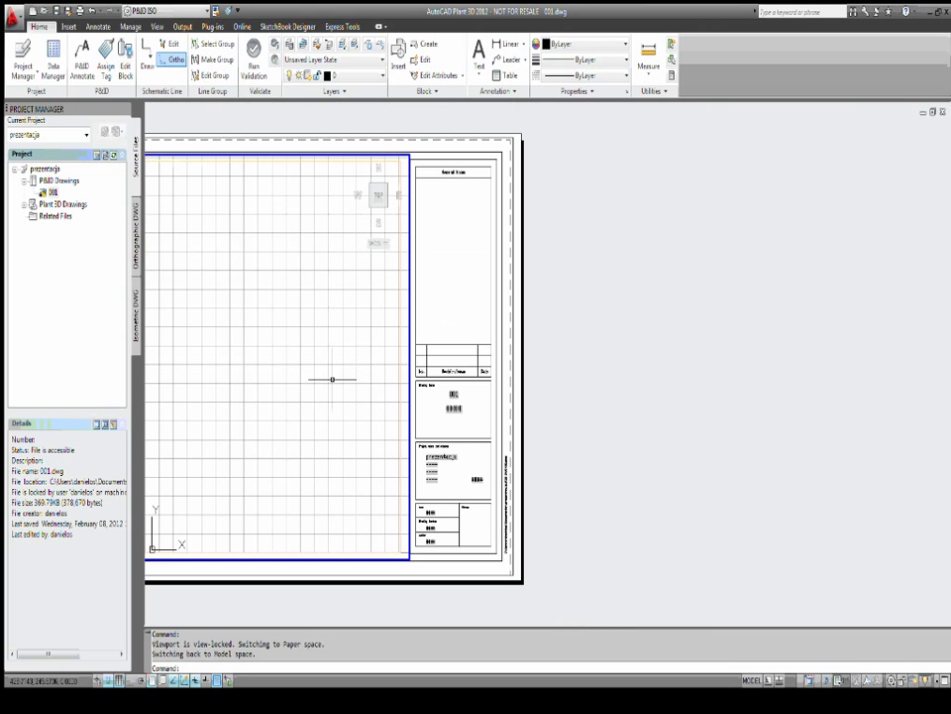
right_click(738, 679)
left_click(748, 675)
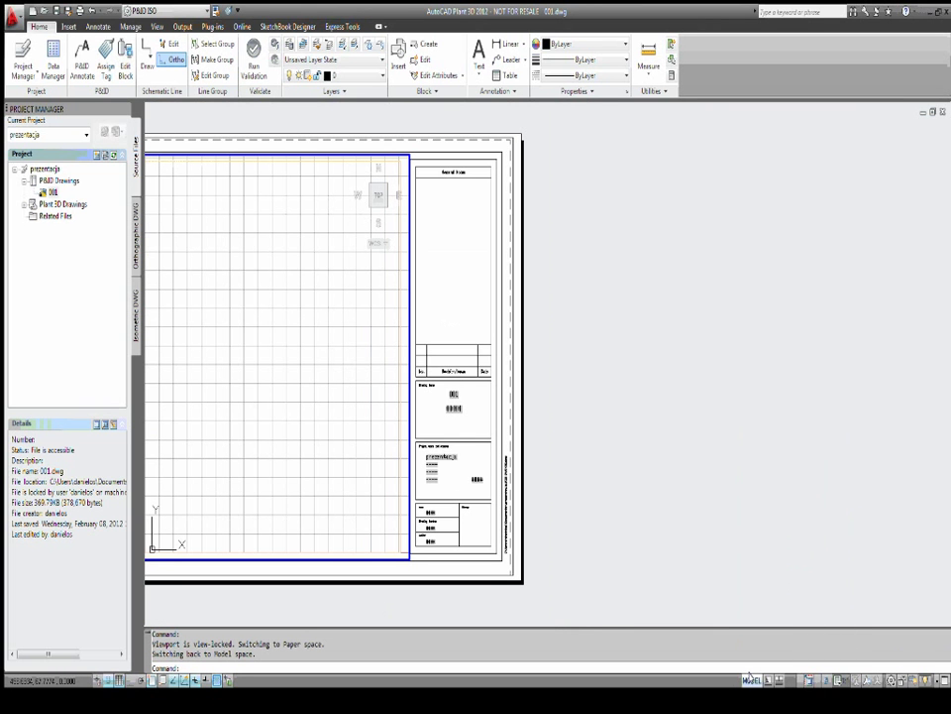
left_click(750, 677)
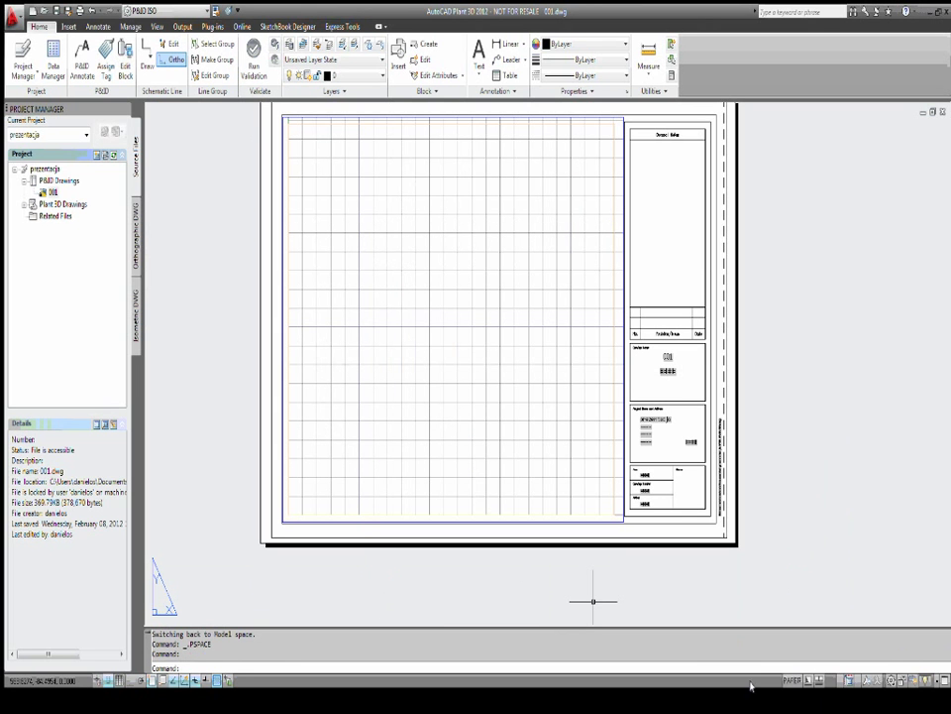
right_click(808, 680)
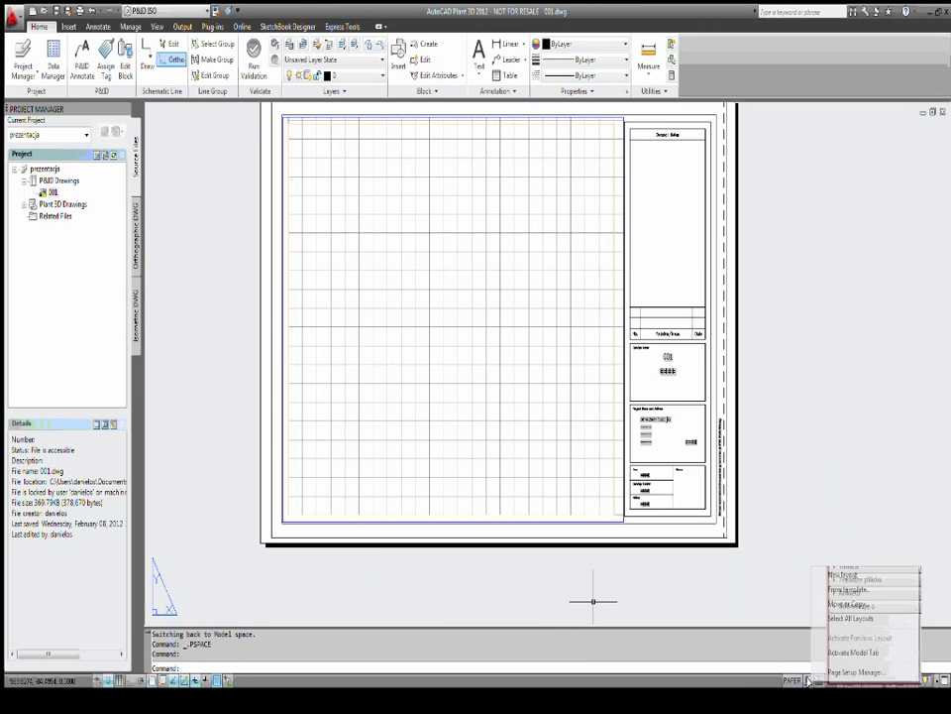
left_click(855, 653)
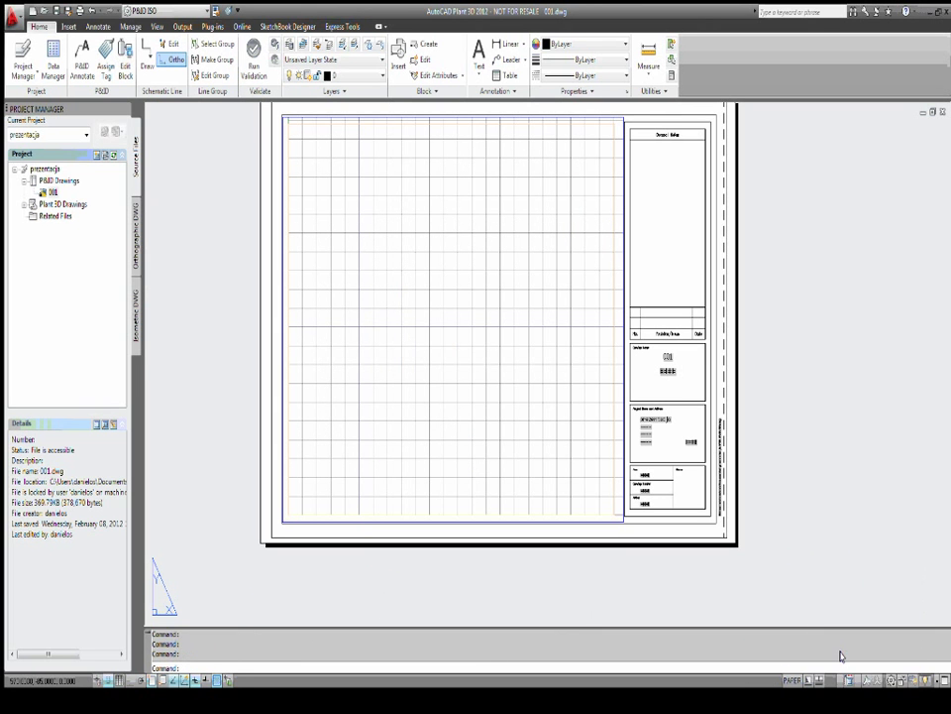
middle_click_drag(316, 483, 375, 378)
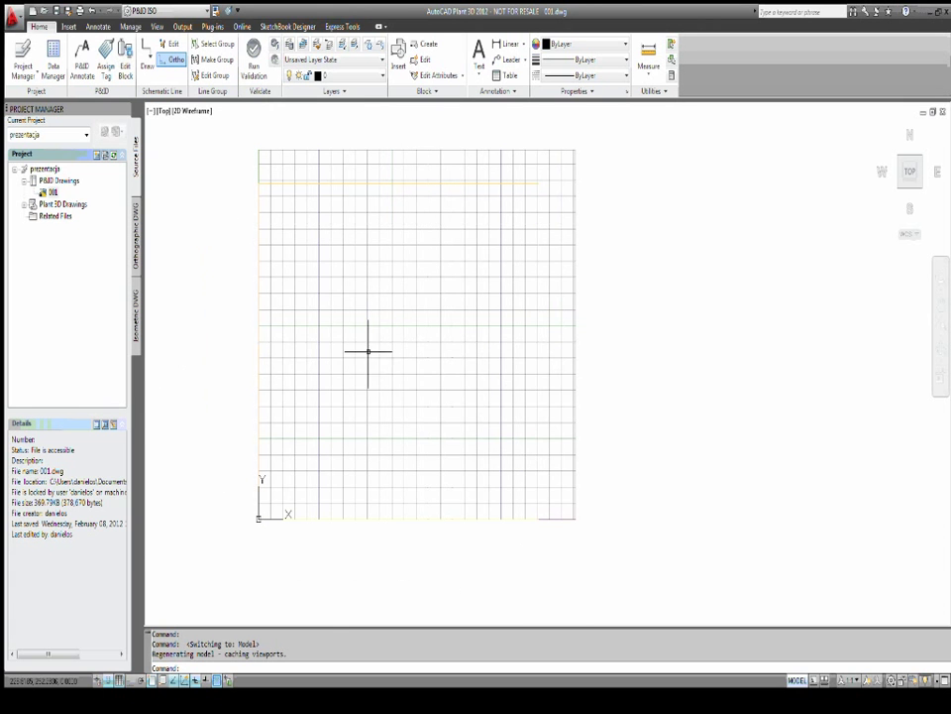
Switch GRID and SNAP off and frame the empty drawing border in model space.
right_click(791, 679)
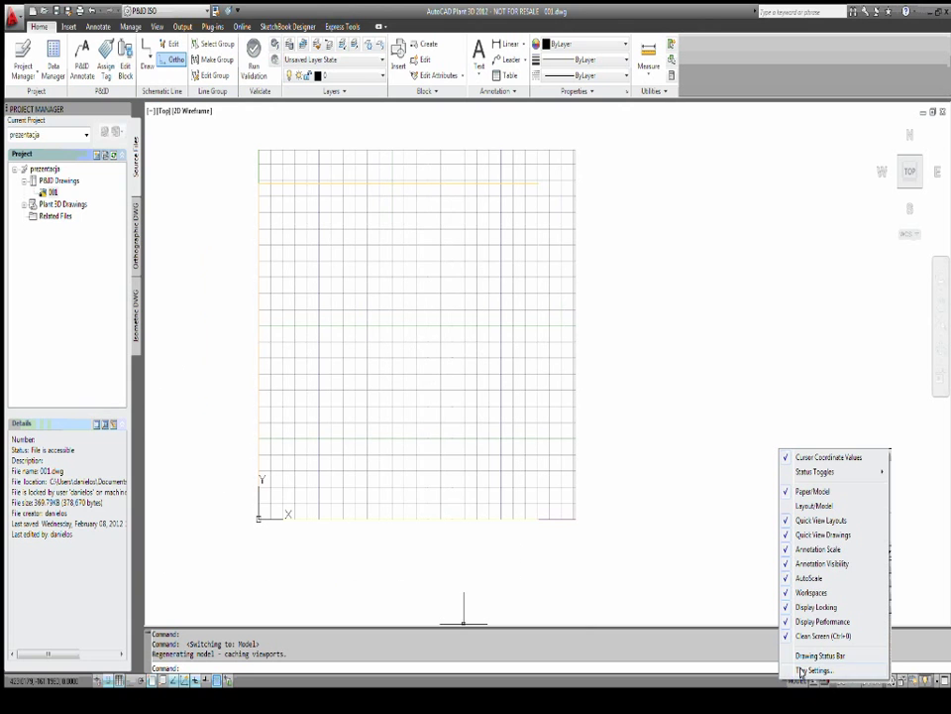
left_click(814, 670)
right_click(812, 679)
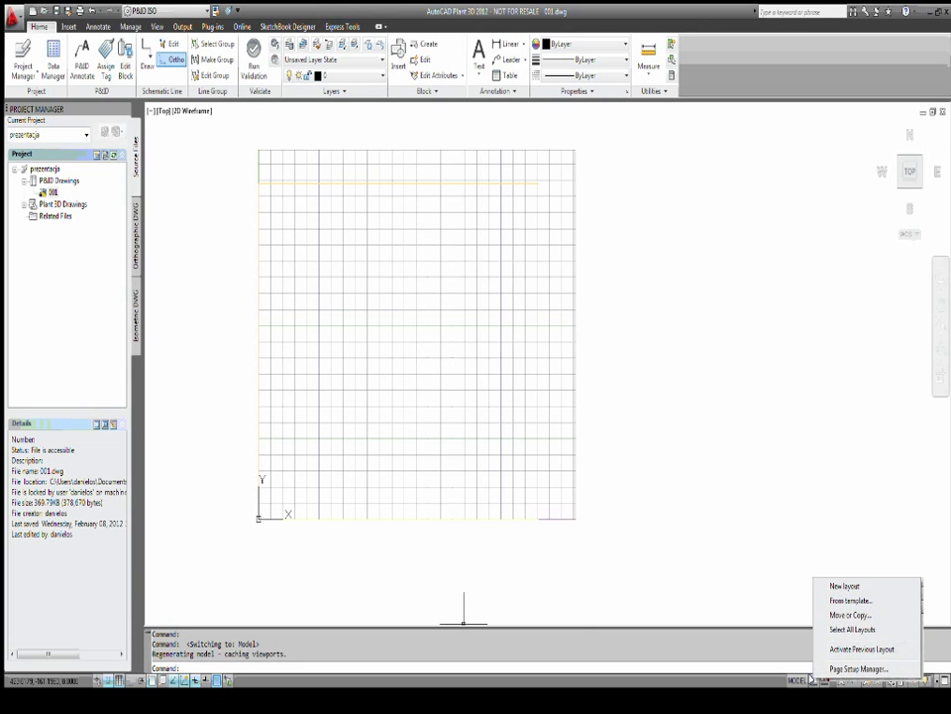
key("Escape")
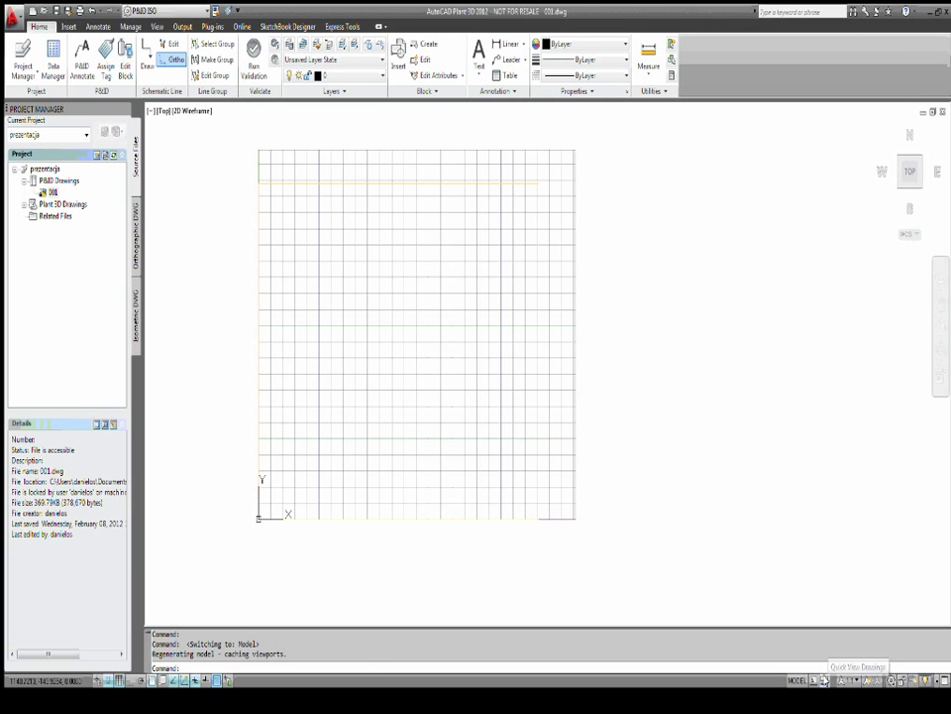
left_click(749, 583)
left_click(559, 517)
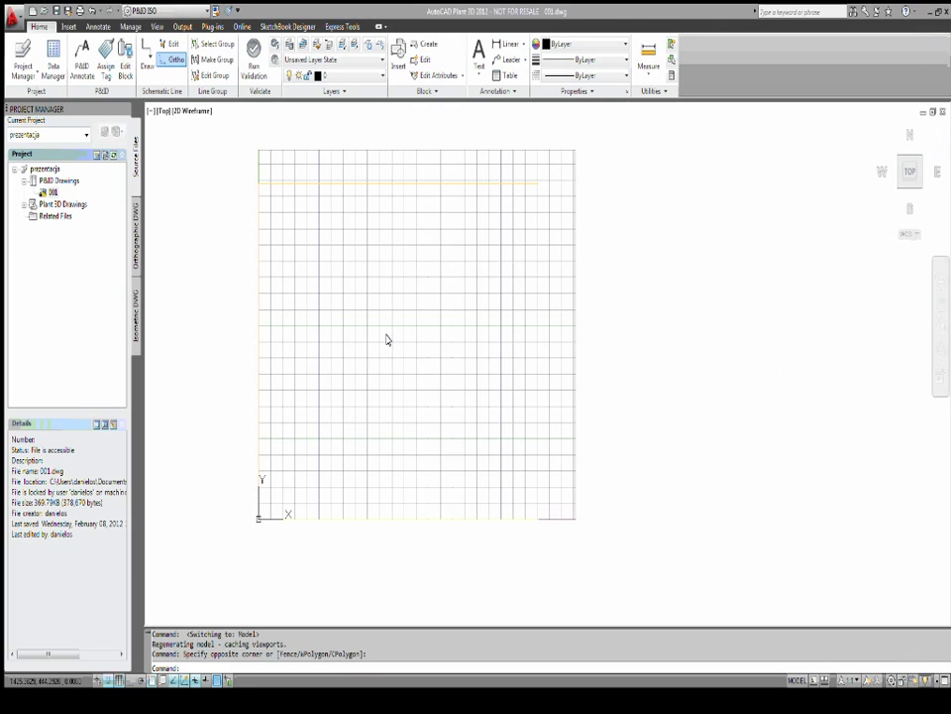
middle_click_drag(427, 310, 438, 345)
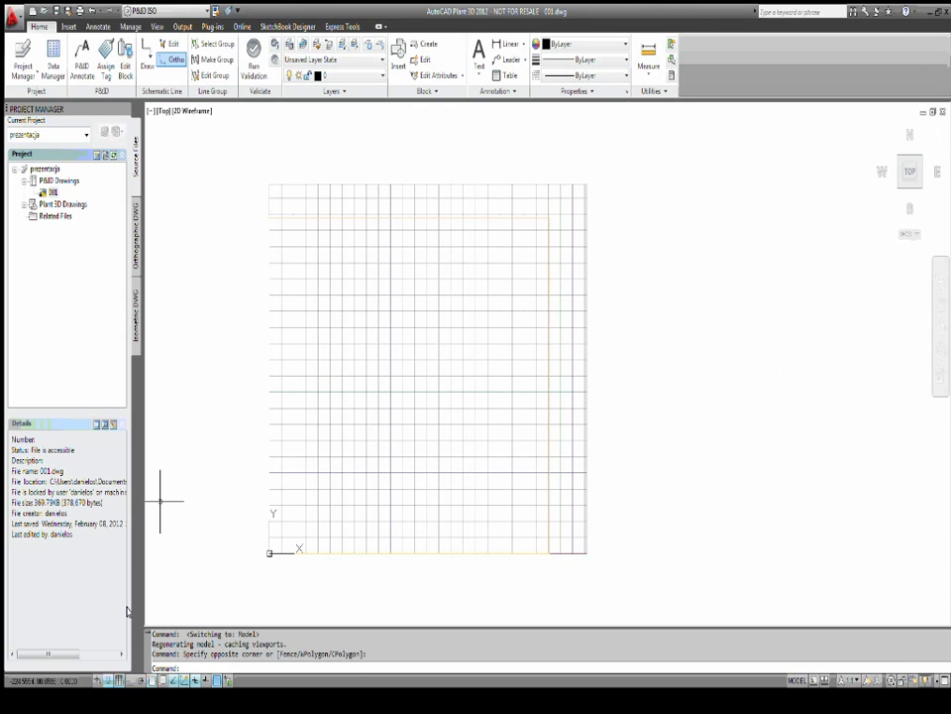
left_click(119, 680)
left_click(108, 679)
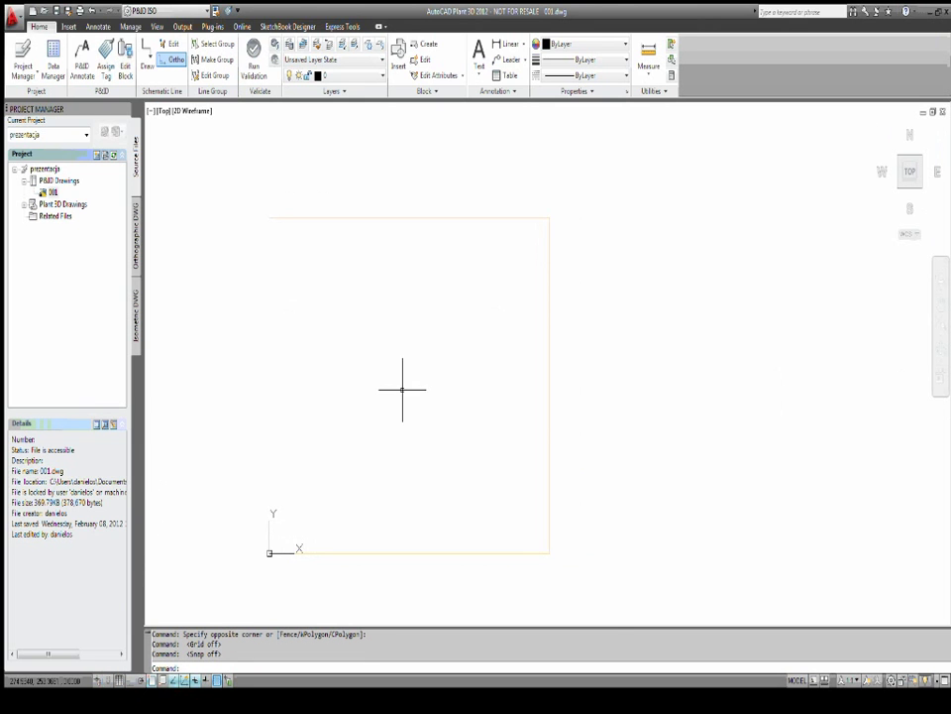
scroll(385, 389, "up", 1)
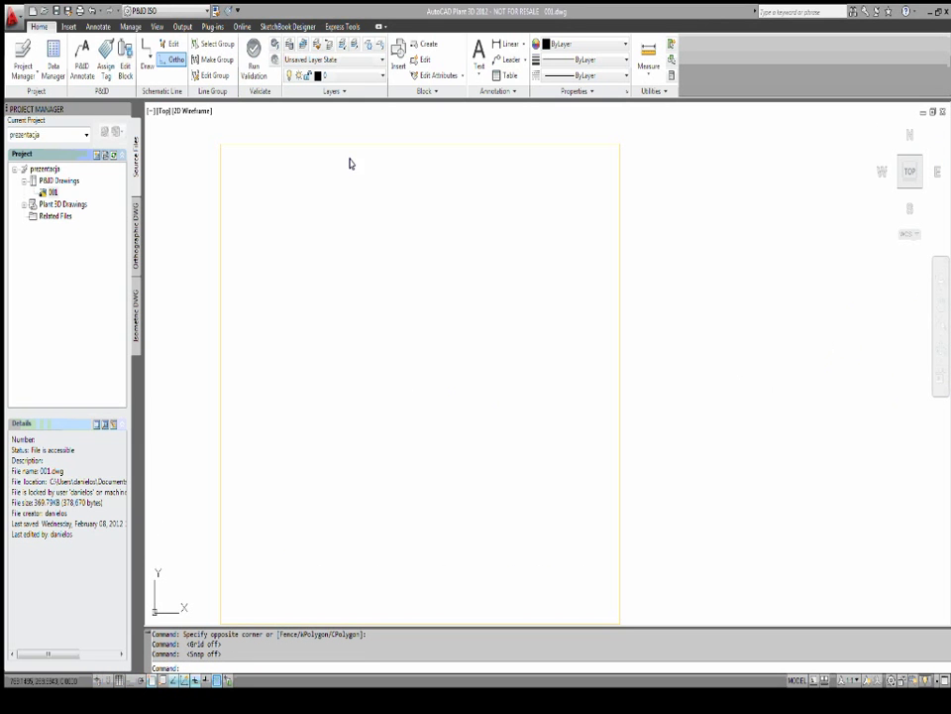
mouse_move(410, 366)
middle_mouse_down()
mouse_move(401, 371)
mouse_move(402, 353)
middle_mouse_up()
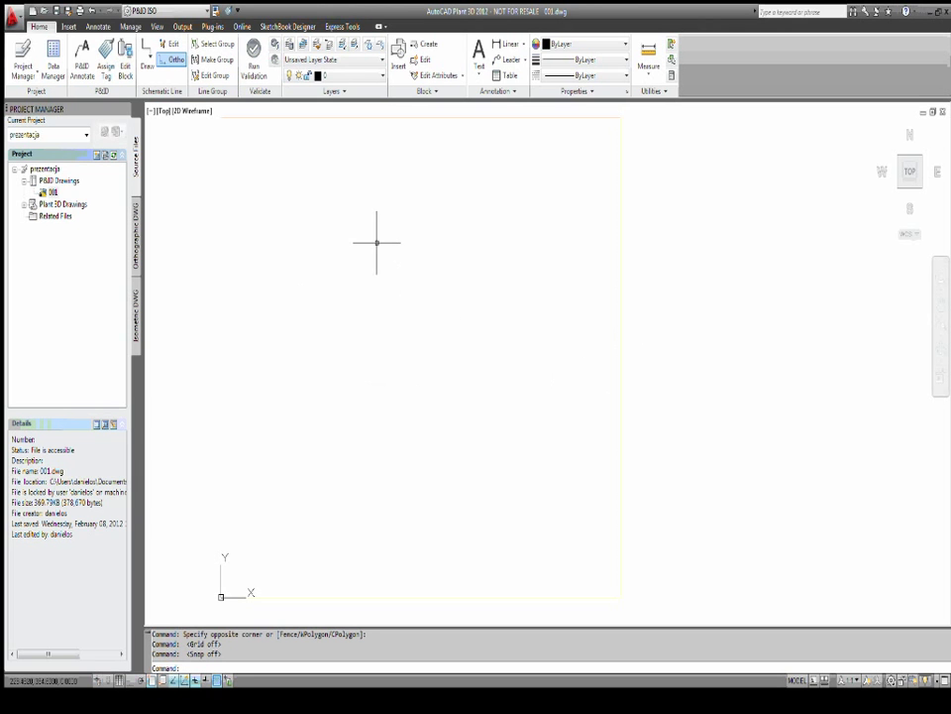
Open the Tool Palettes with Ctrl+3 and place them beside the drawing.
key("ctrl+3")
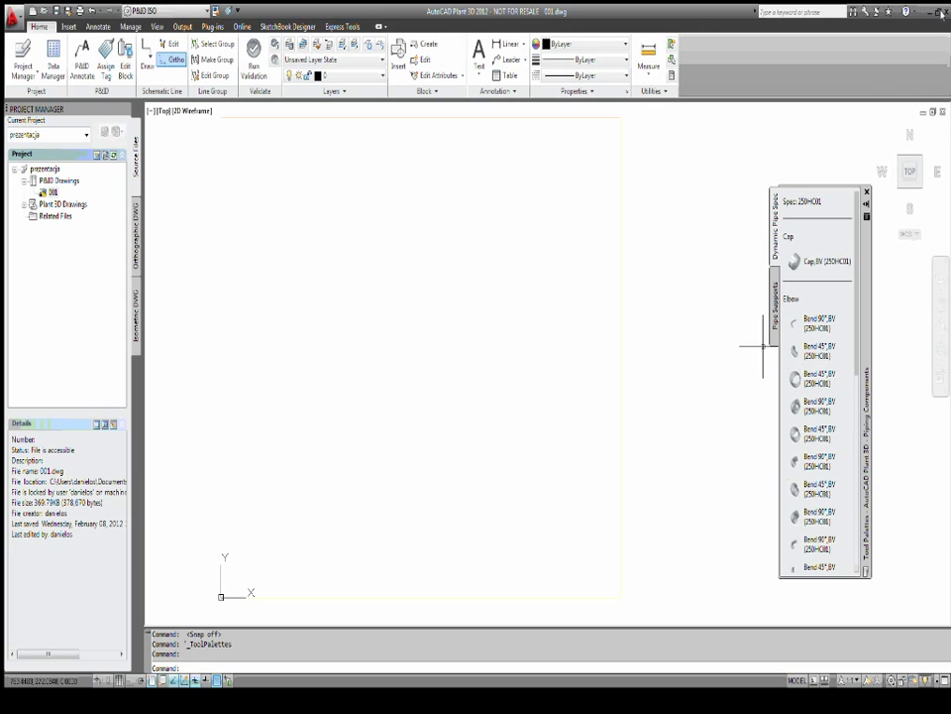
left_click_drag(866, 314, 710, 274)
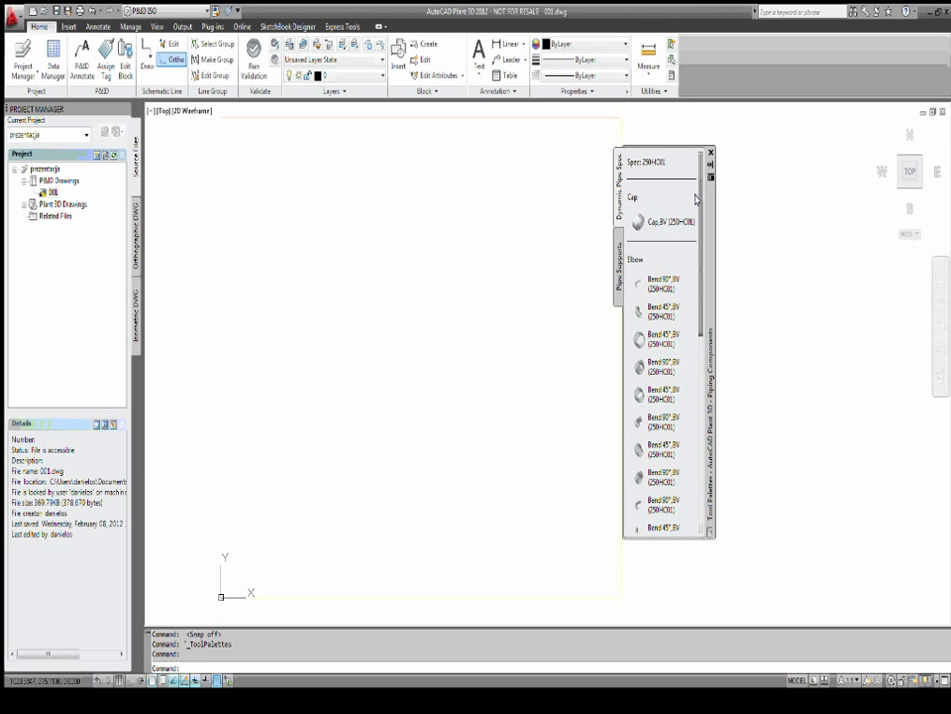
mouse_move(698, 196)
left_mouse_down()
mouse_move(700, 428)
mouse_move(717, 225)
mouse_move(700, 402)
left_mouse_up()
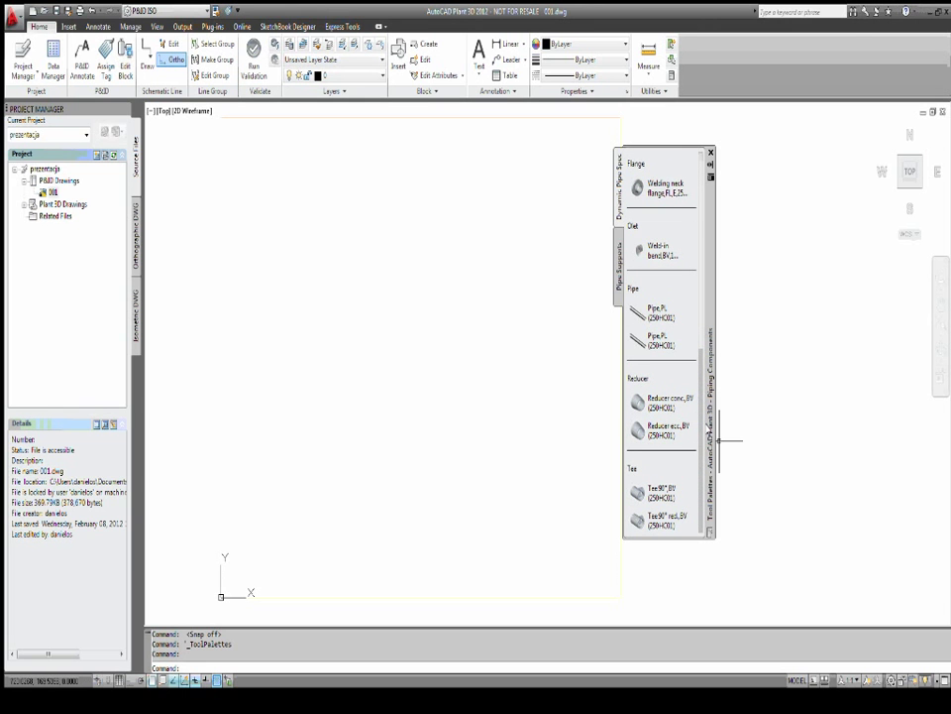
Load the P&ID ISO palette set and browse its tabs, ending on Lines.
right_click(709, 439)
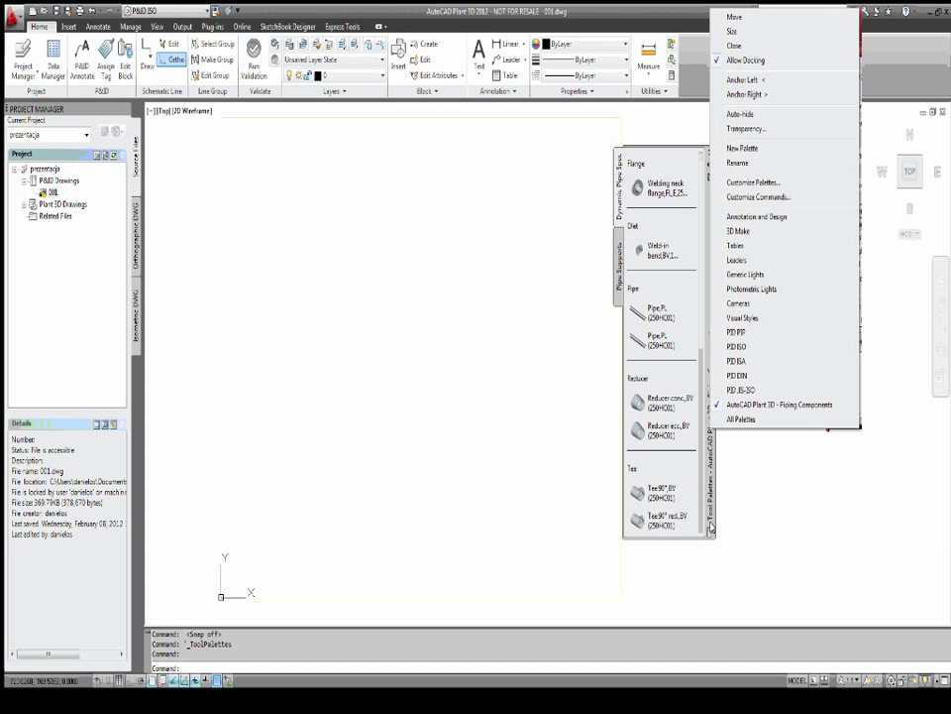
left_click(754, 346)
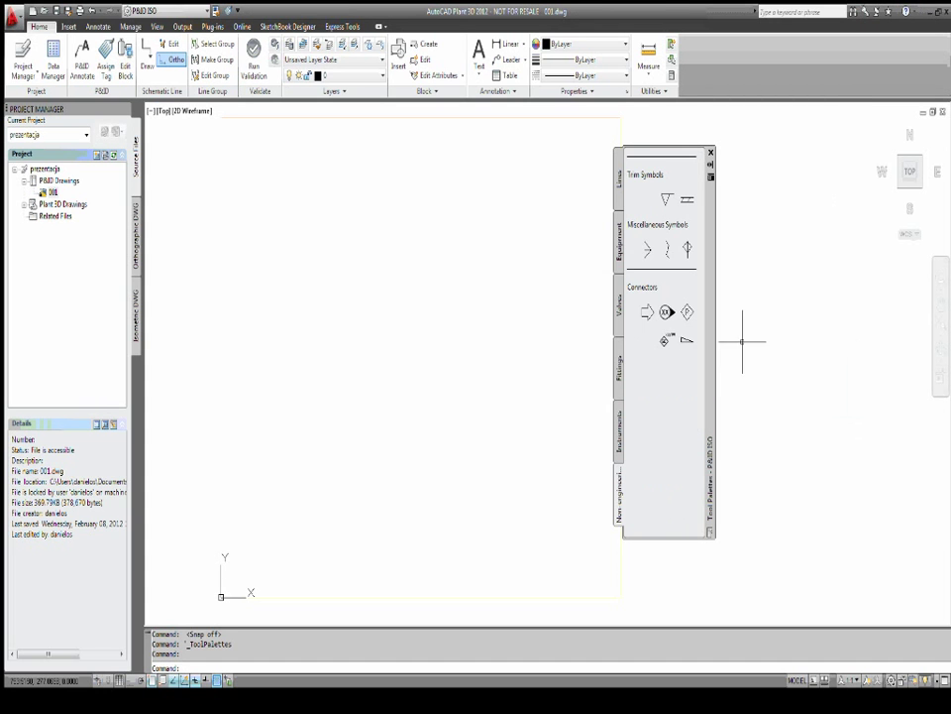
left_click(618, 178)
left_click(618, 238)
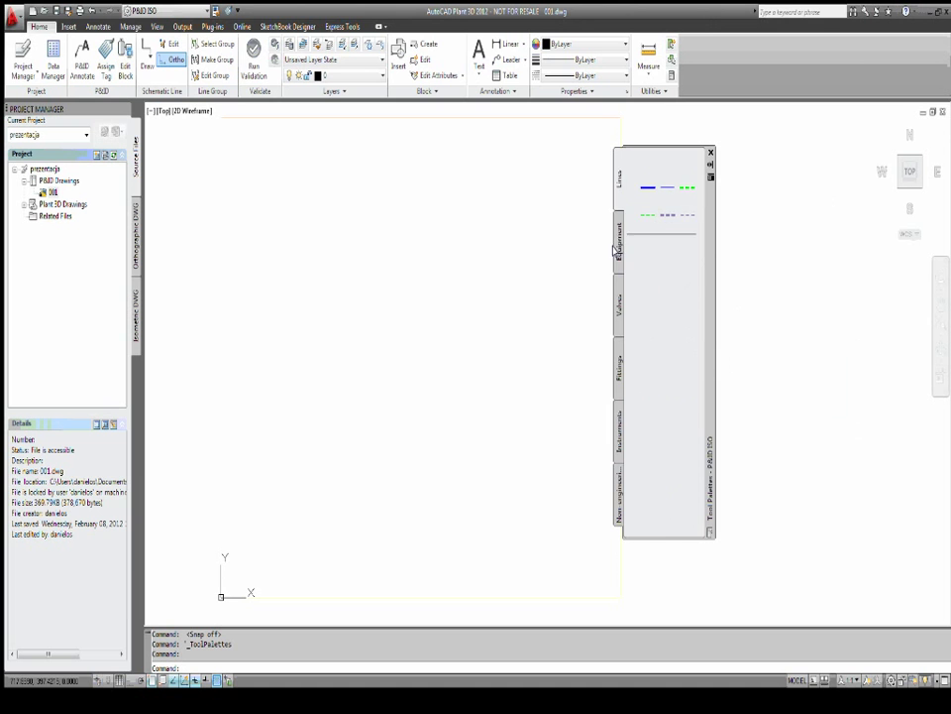
left_click(615, 297)
left_click(614, 368)
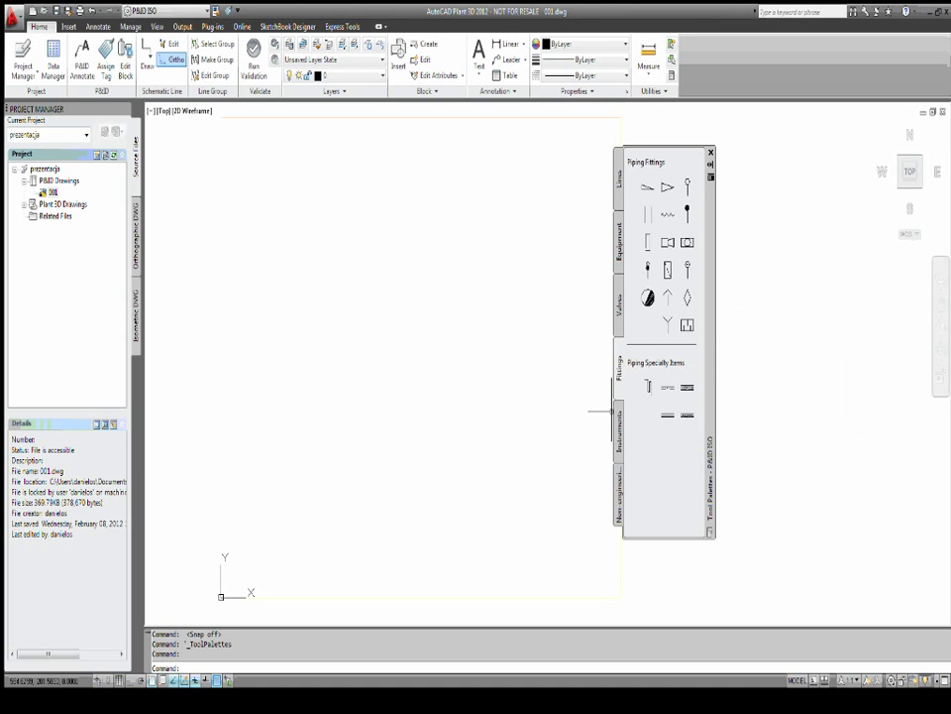
left_click(618, 423)
left_click(618, 491)
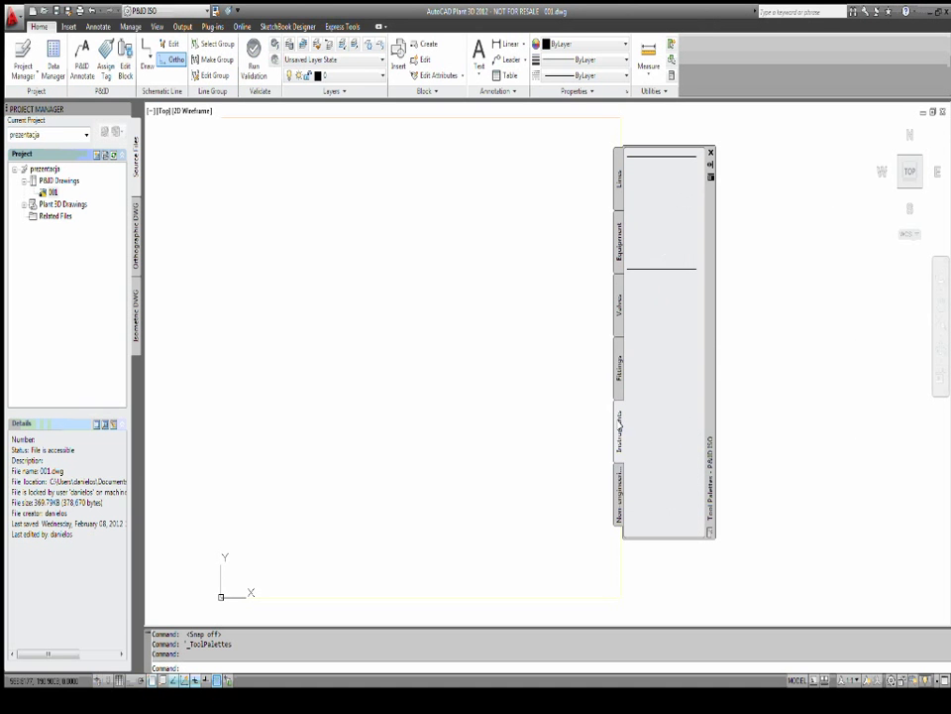
left_click(619, 366)
left_click(617, 314)
left_click(618, 238)
left_click(618, 181)
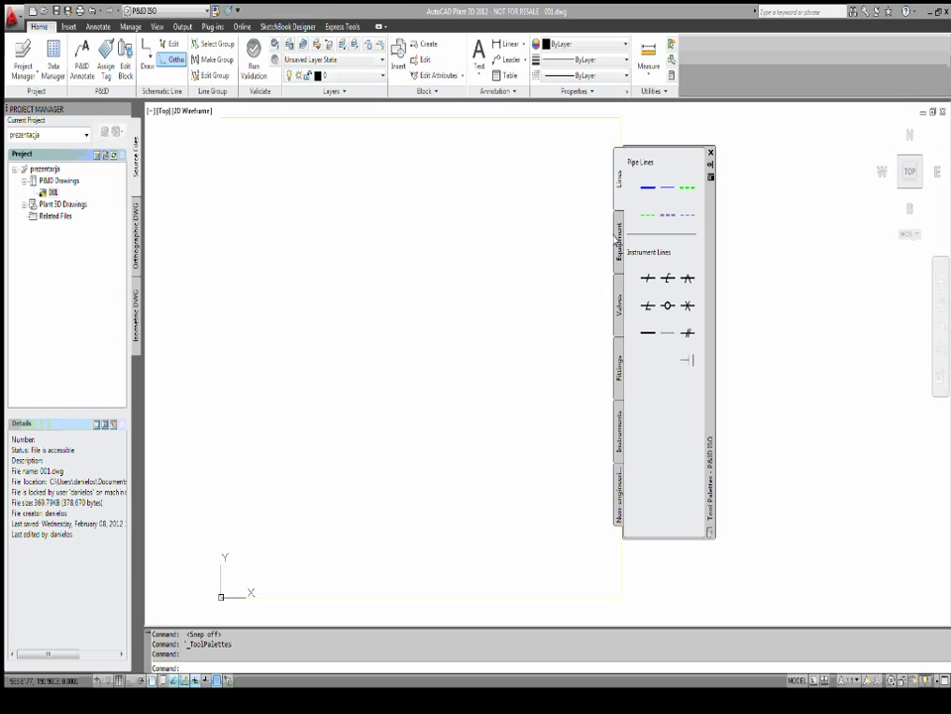
Pick a tank symbol from the Equipment palette's Vessels and Tanks section.
left_click(620, 238)
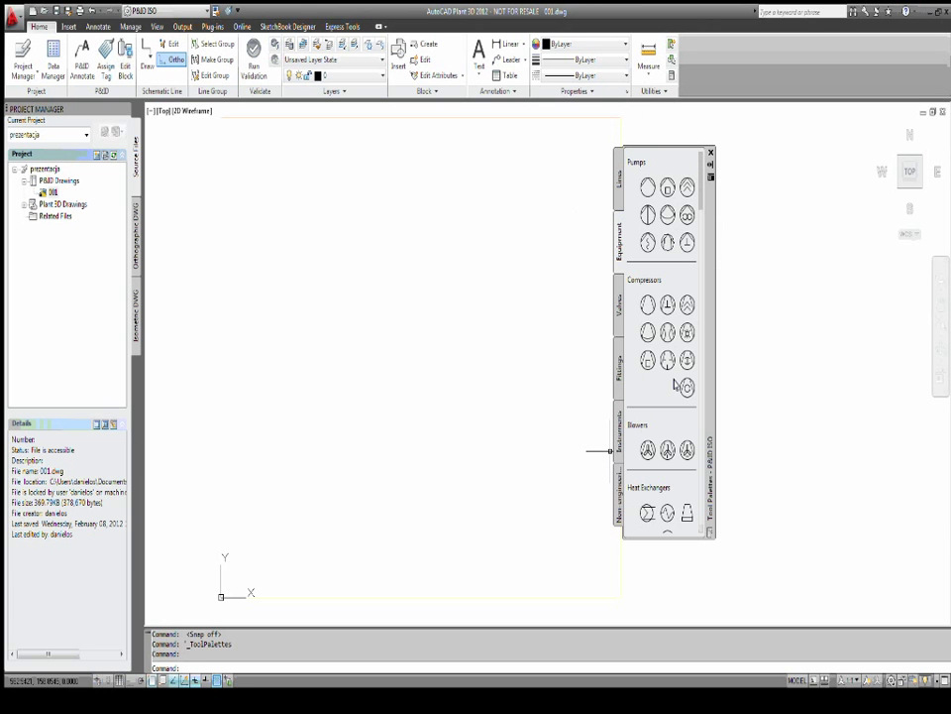
scroll(697, 213, "down", 2)
scroll(634, 261, "down", 2)
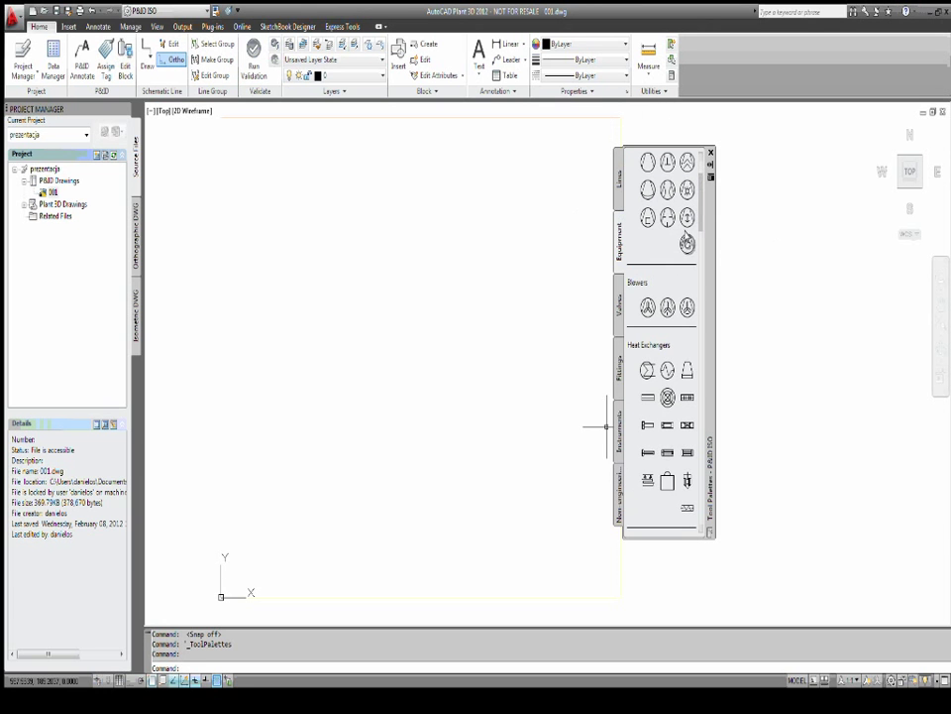
scroll(700, 259, "down", 5)
mouse_move(700, 259)
left_mouse_down()
mouse_move(687, 380)
mouse_move(700, 520)
mouse_move(725, 290)
mouse_move(706, 247)
left_mouse_up()
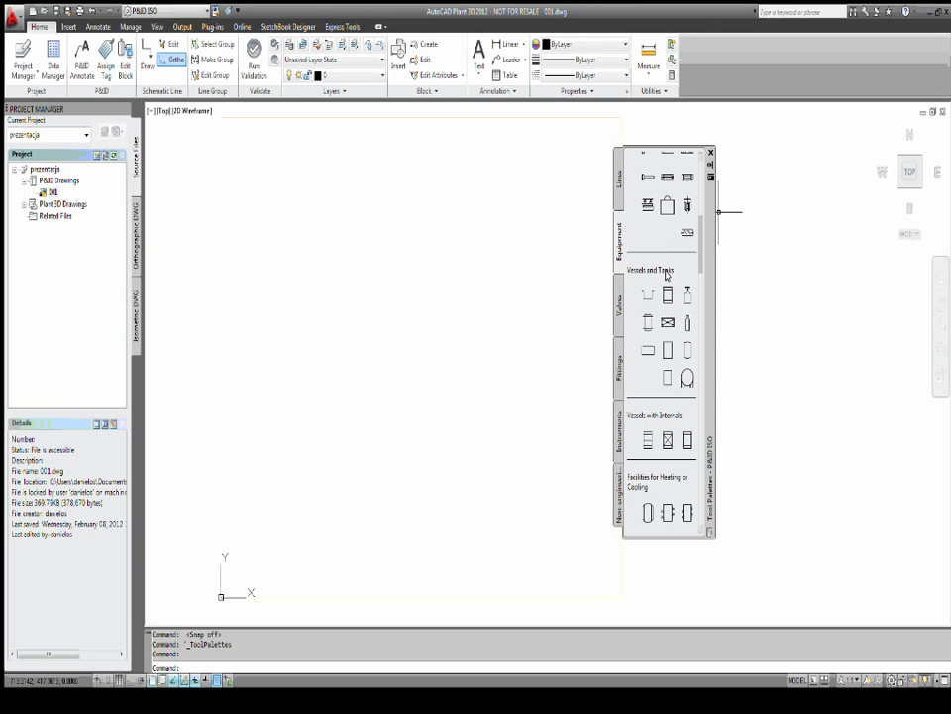
left_click(668, 294)
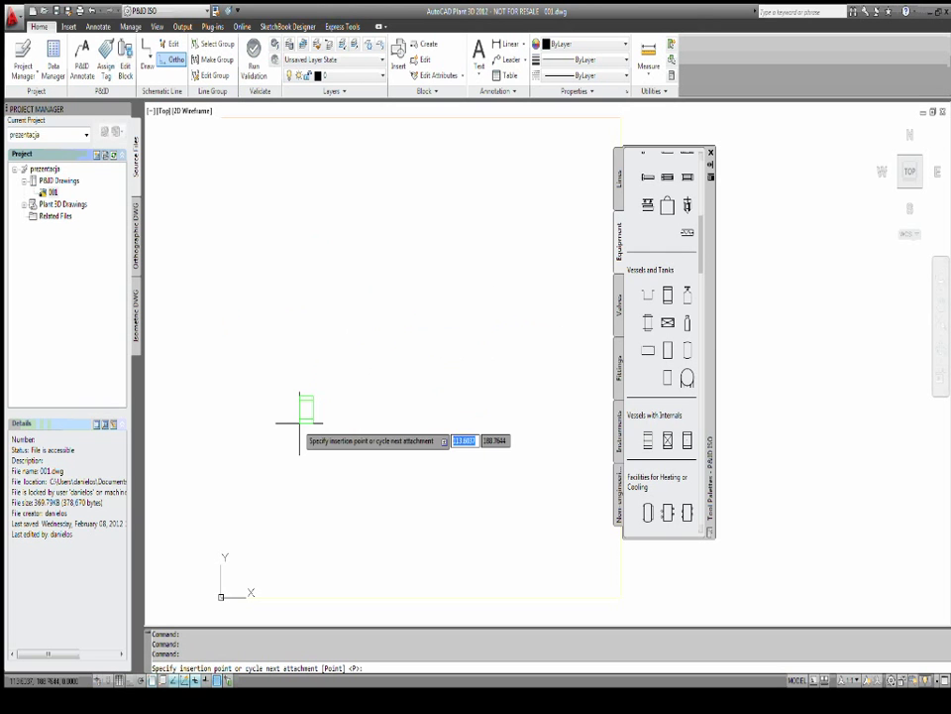
Insert the tank symbol at the picked point and keep the default scale.
left_click(298, 342)
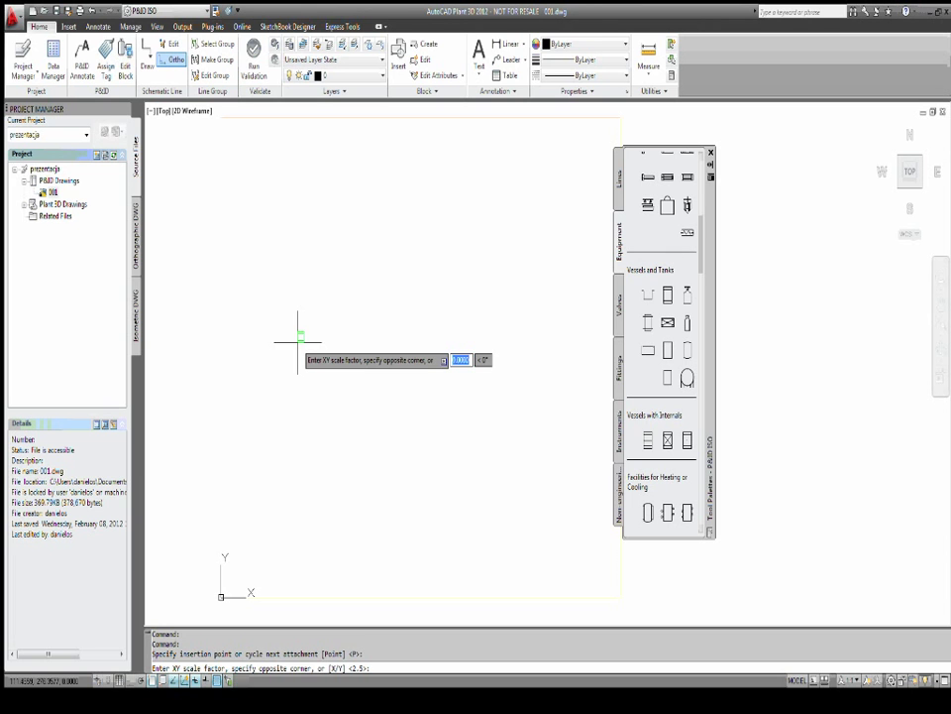
key("Return")
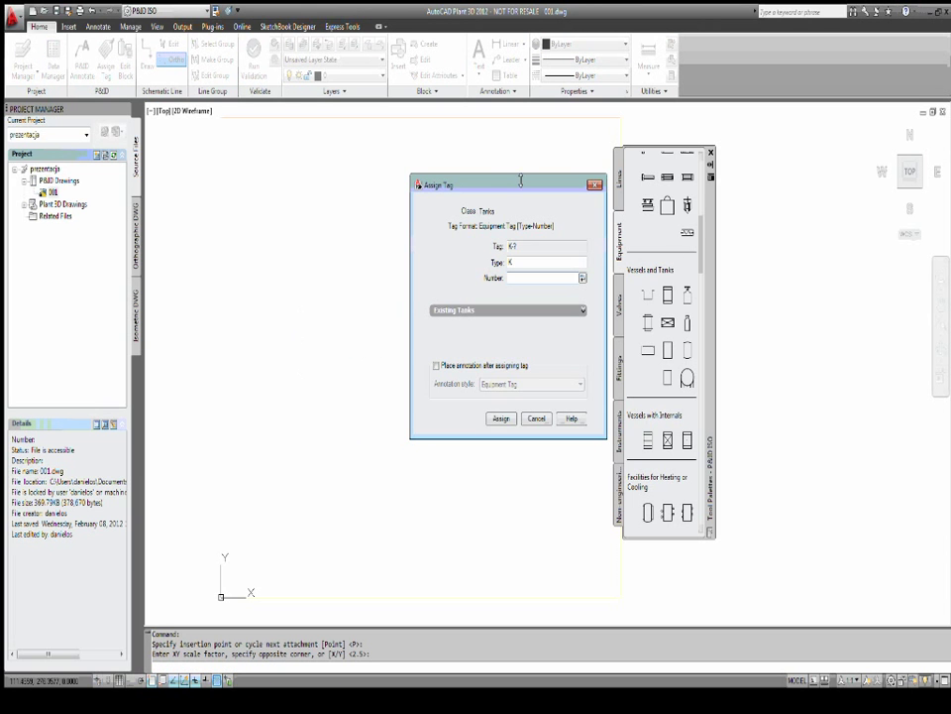
In Assign Tag, set the equipment type to K (Columns with internals).
left_click_drag(520, 181, 447, 184)
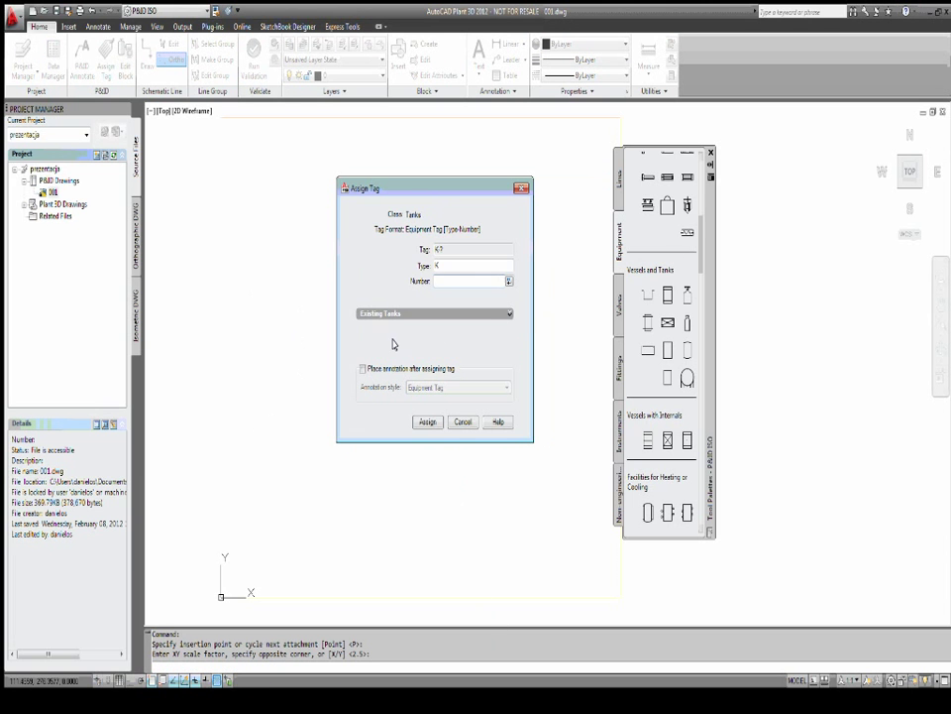
left_click(436, 280)
mouse_move(411, 184)
left_mouse_down()
mouse_move(266, 589)
mouse_move(380, 531)
mouse_move(383, 514)
mouse_move(281, 489)
mouse_move(463, 463)
mouse_move(381, 207)
mouse_move(388, 199)
mouse_move(346, 449)
mouse_move(377, 197)
left_mouse_up()
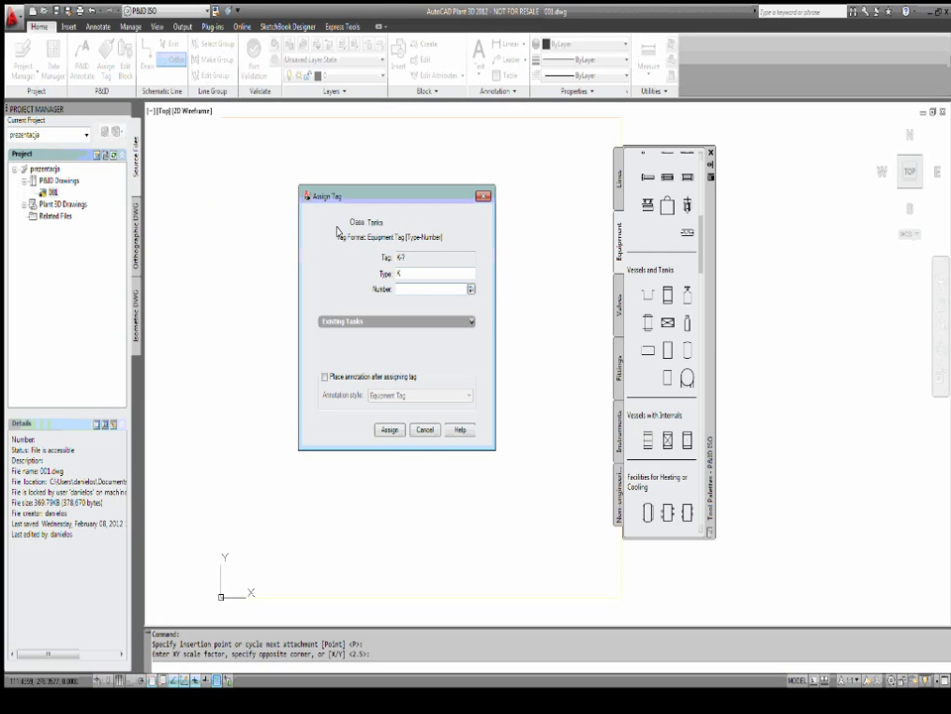
left_click(414, 274)
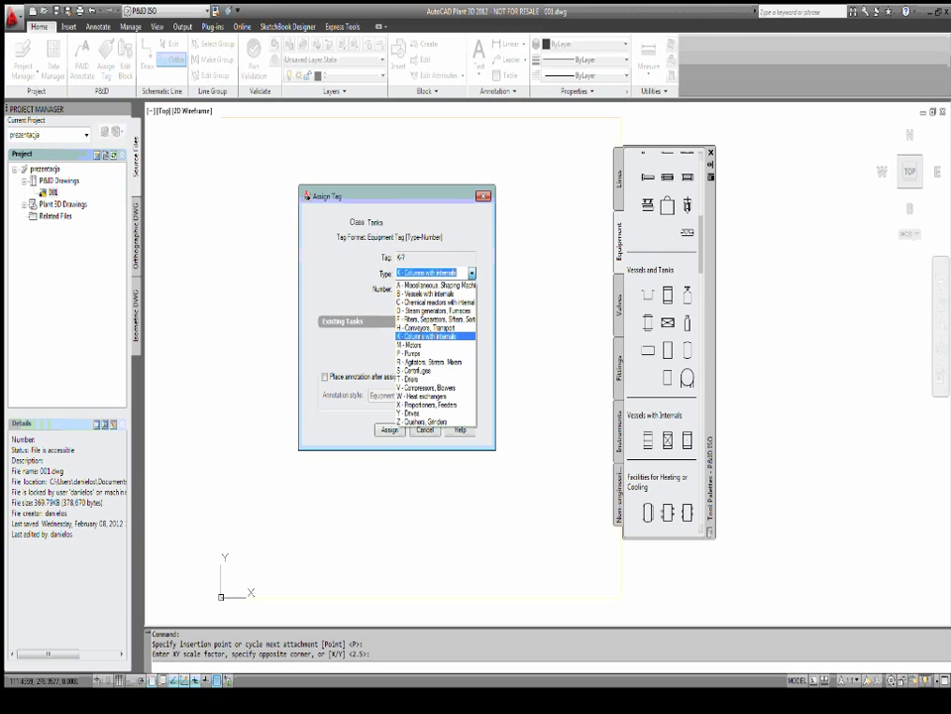
key("Return")
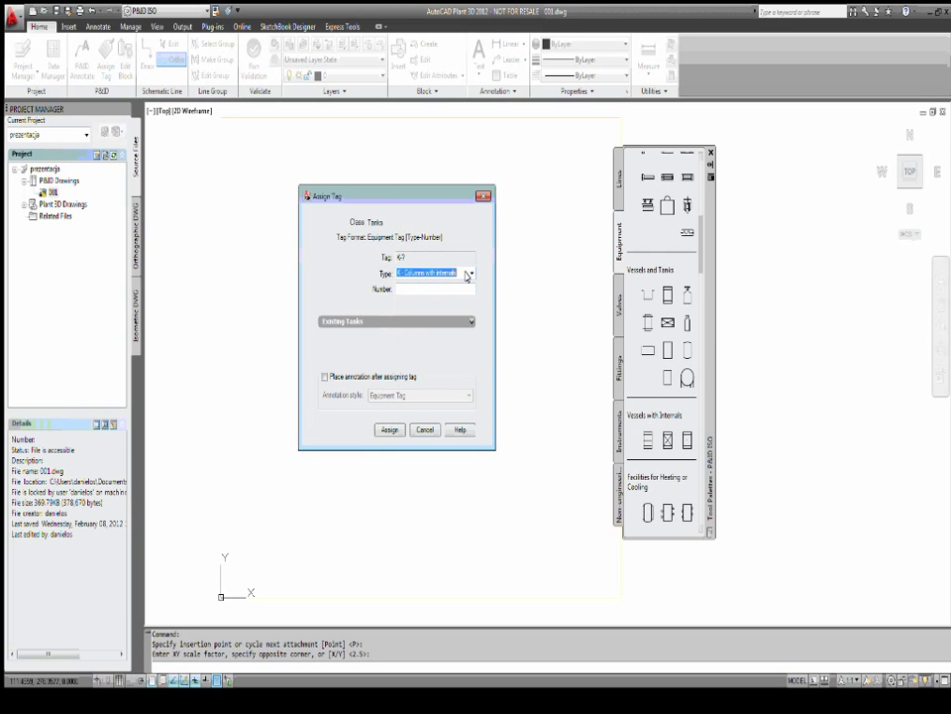
left_click(470, 274)
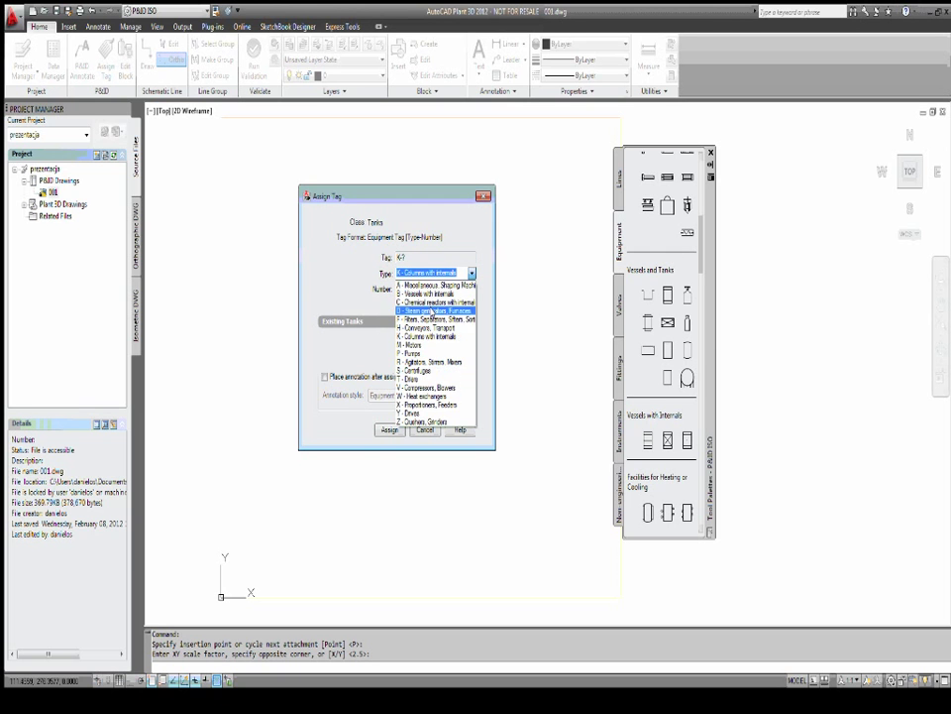
left_click(408, 336)
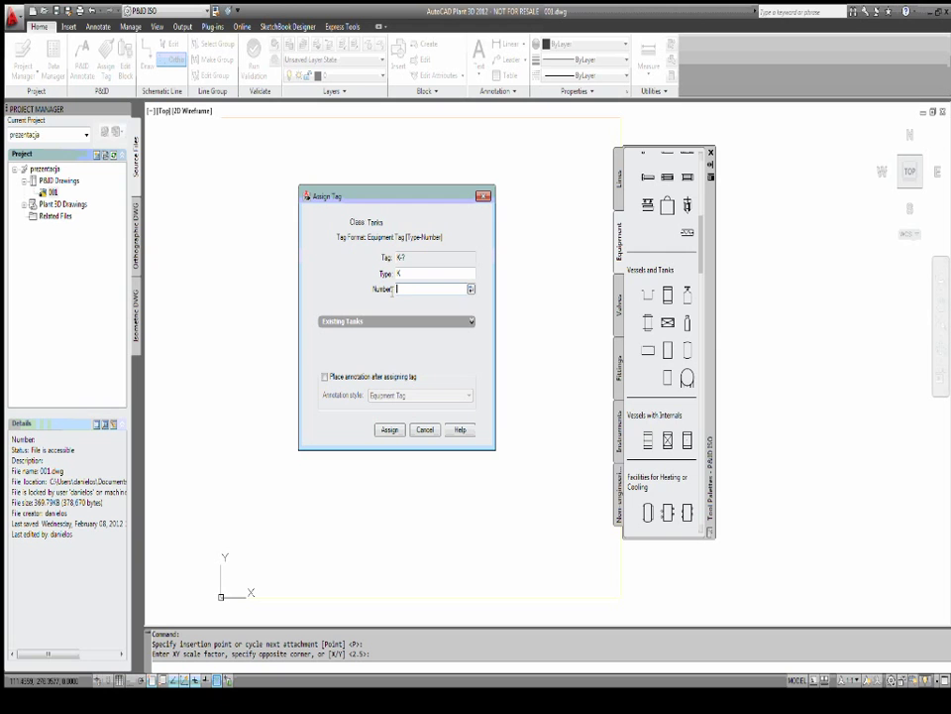
Set number 001, enable Place annotation, and assign tag K-001.
left_click(471, 287)
left_click(471, 320)
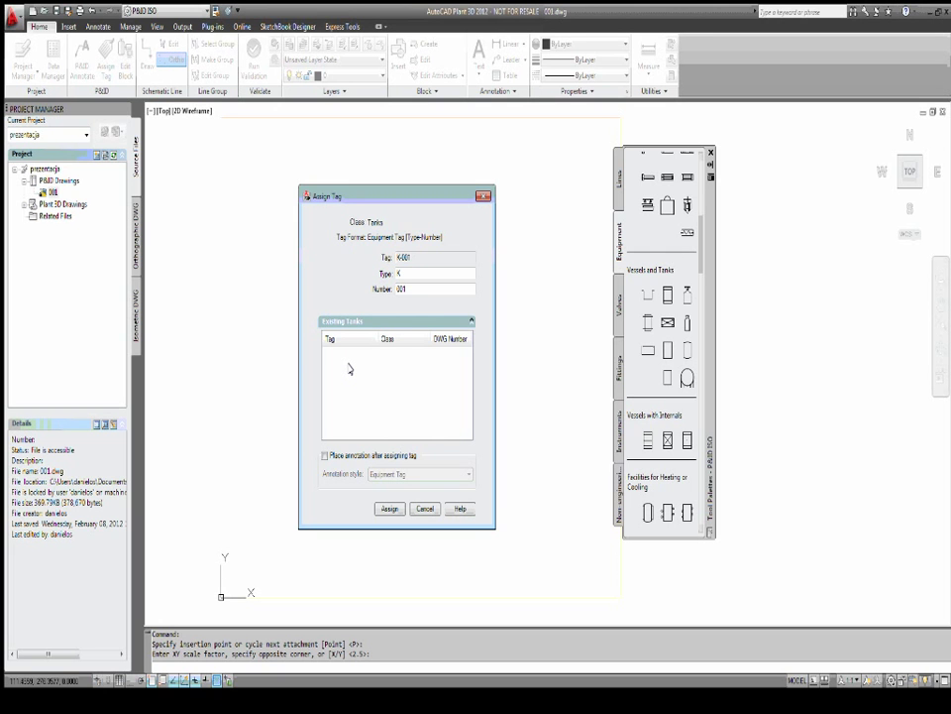
left_click(323, 456)
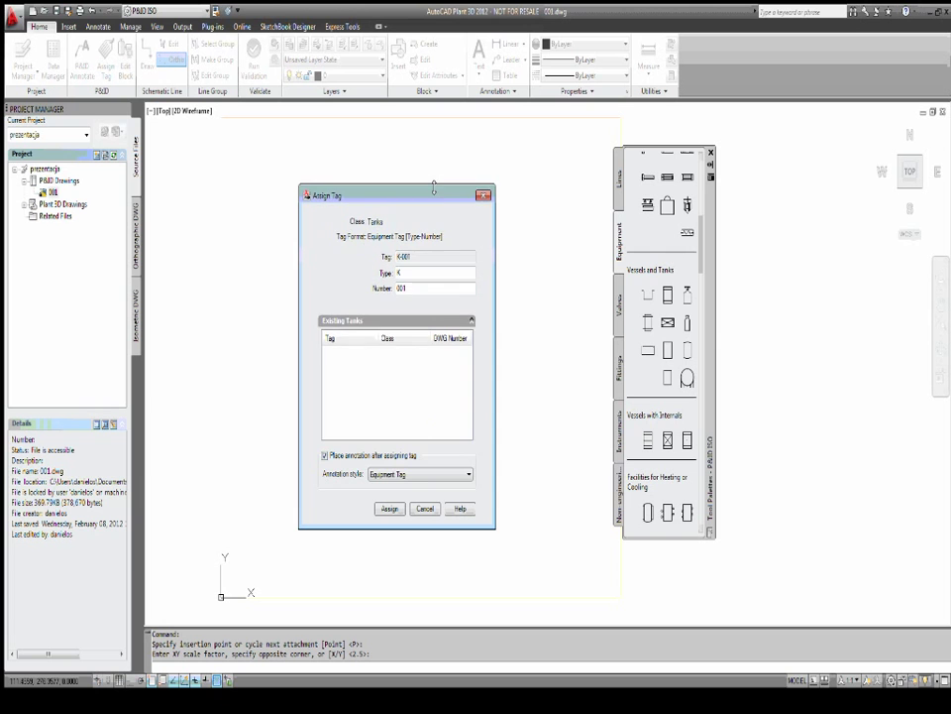
left_click_drag(433, 191, 483, 168)
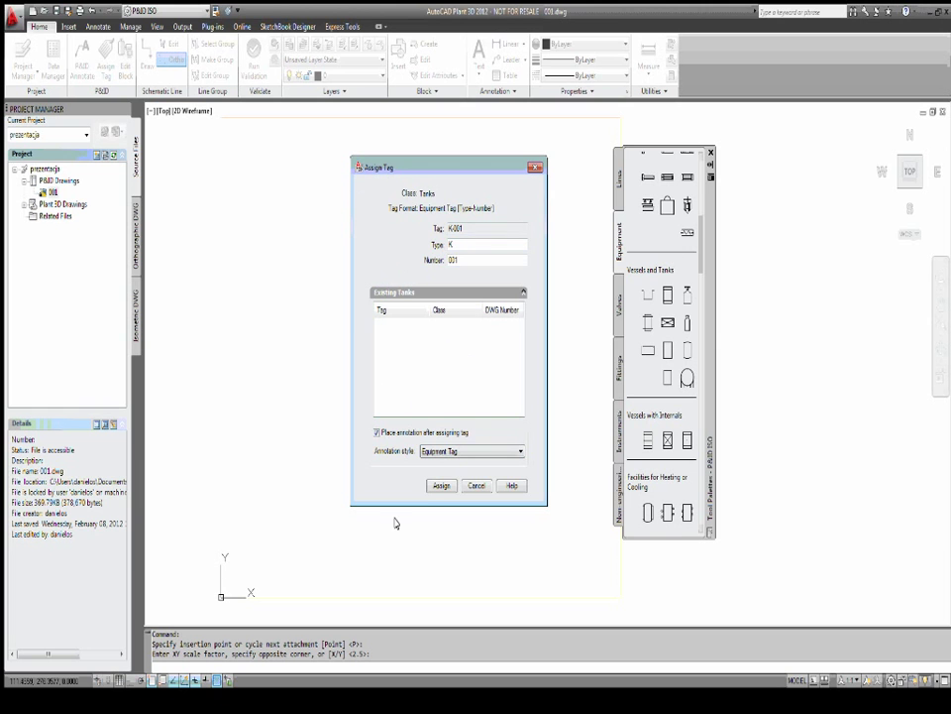
left_click(441, 485)
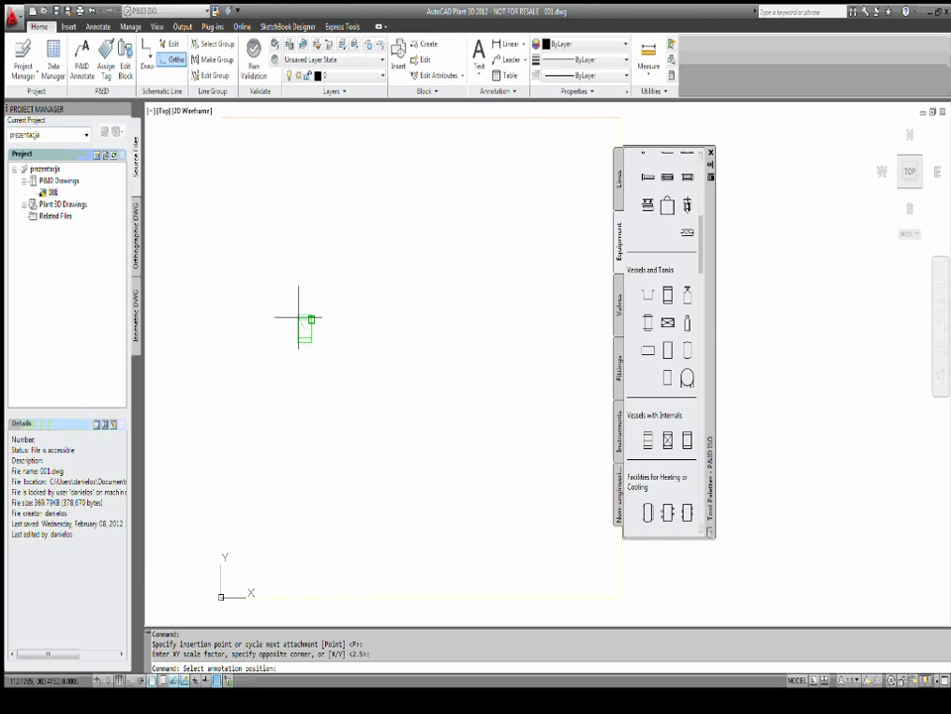
Place the K-001 label just above the column, then select the column.
scroll(315, 315, "up", 1)
scroll(309, 294, "up", 2)
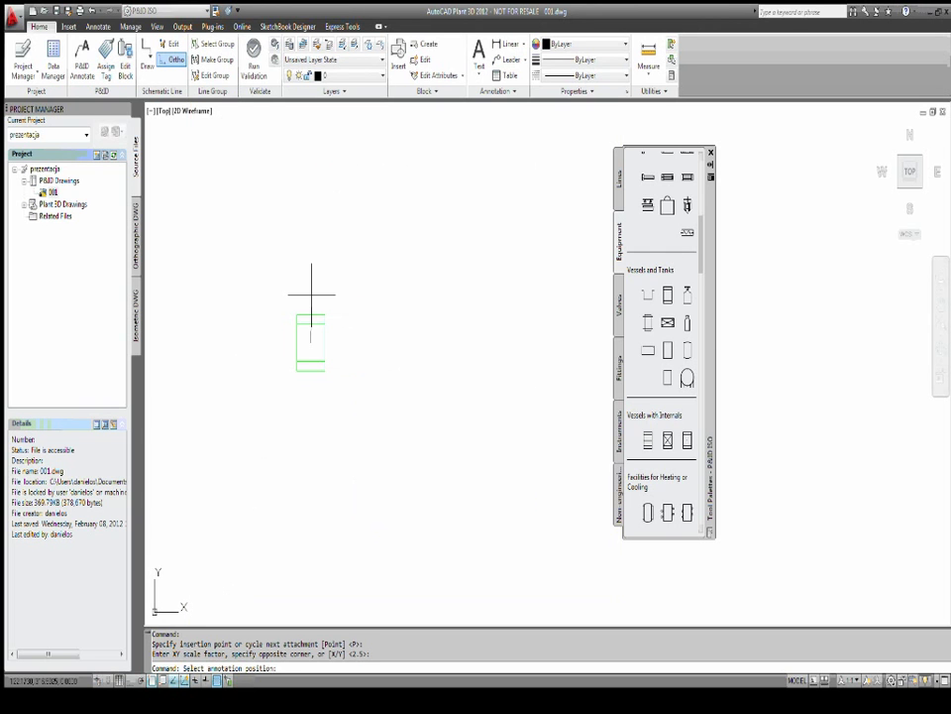
left_click(311, 293)
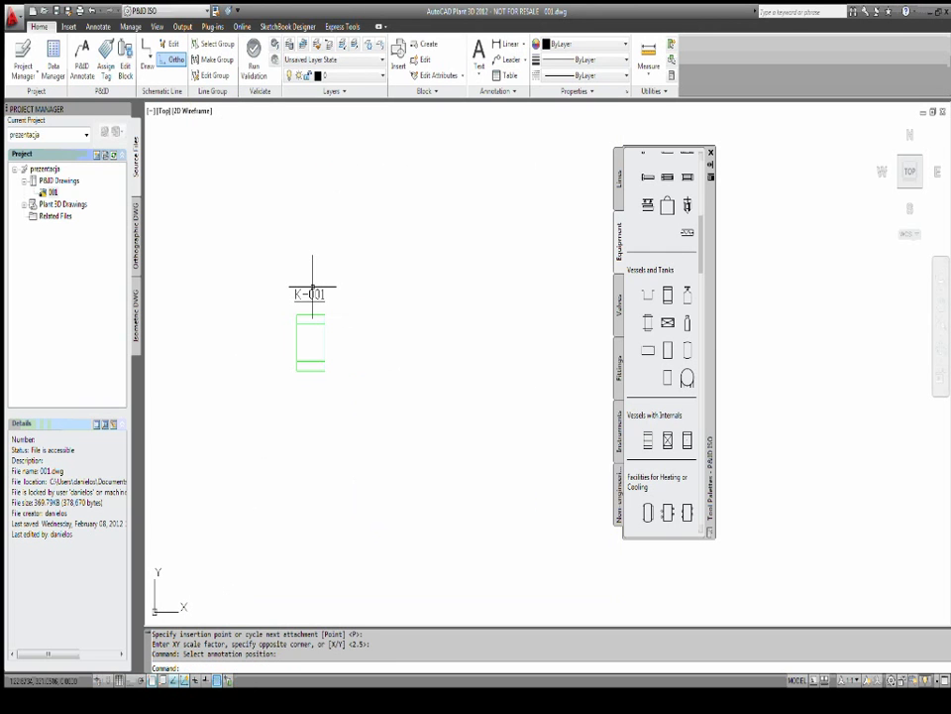
scroll(309, 340, "up", 2)
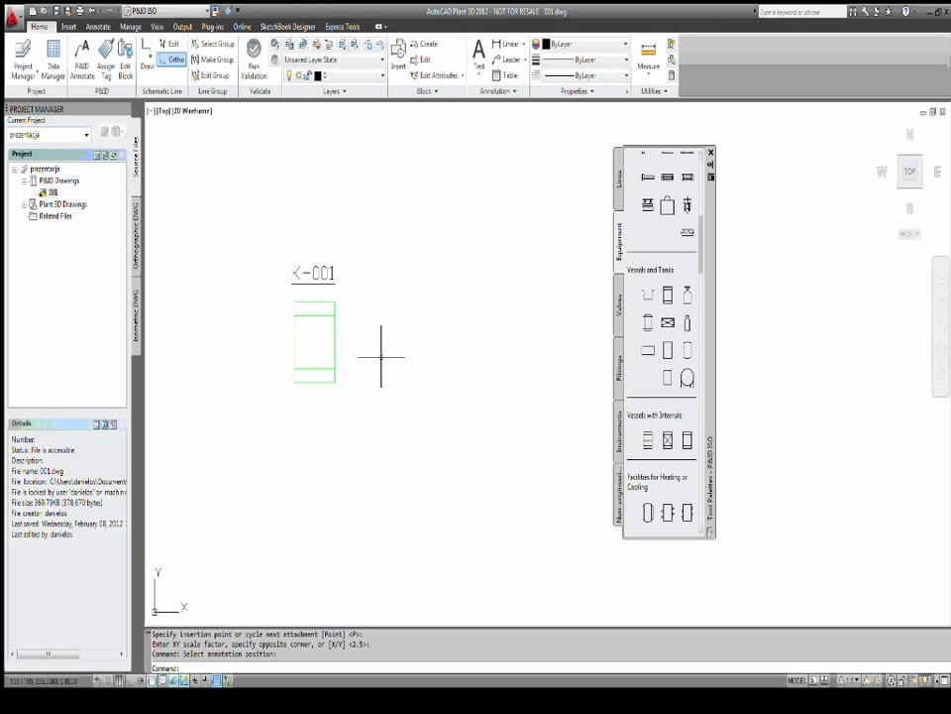
left_click(334, 345)
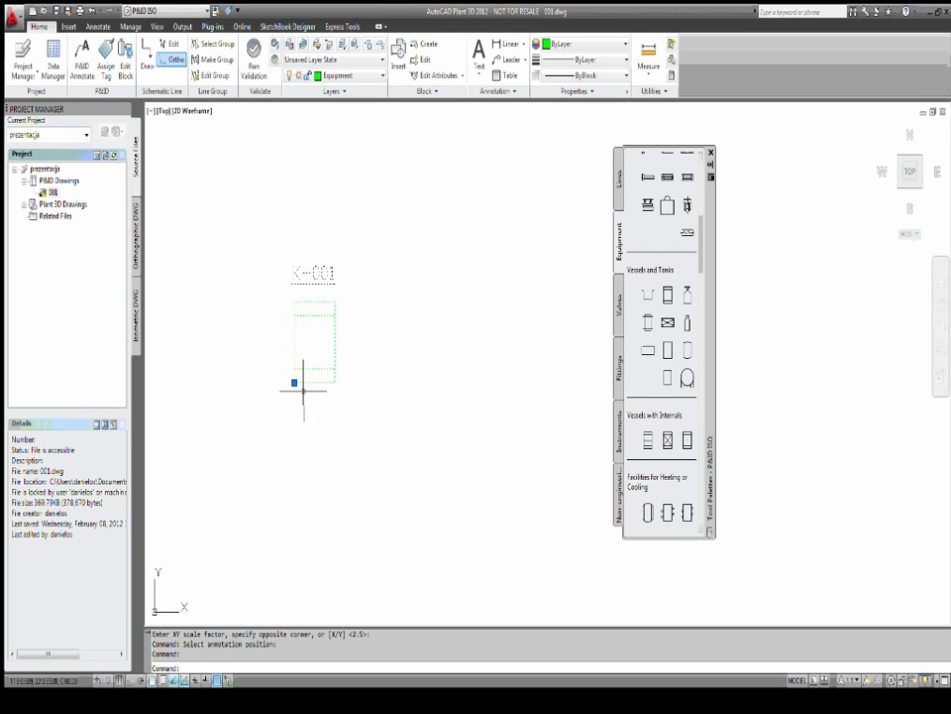
right_click(354, 306)
left_click(384, 656)
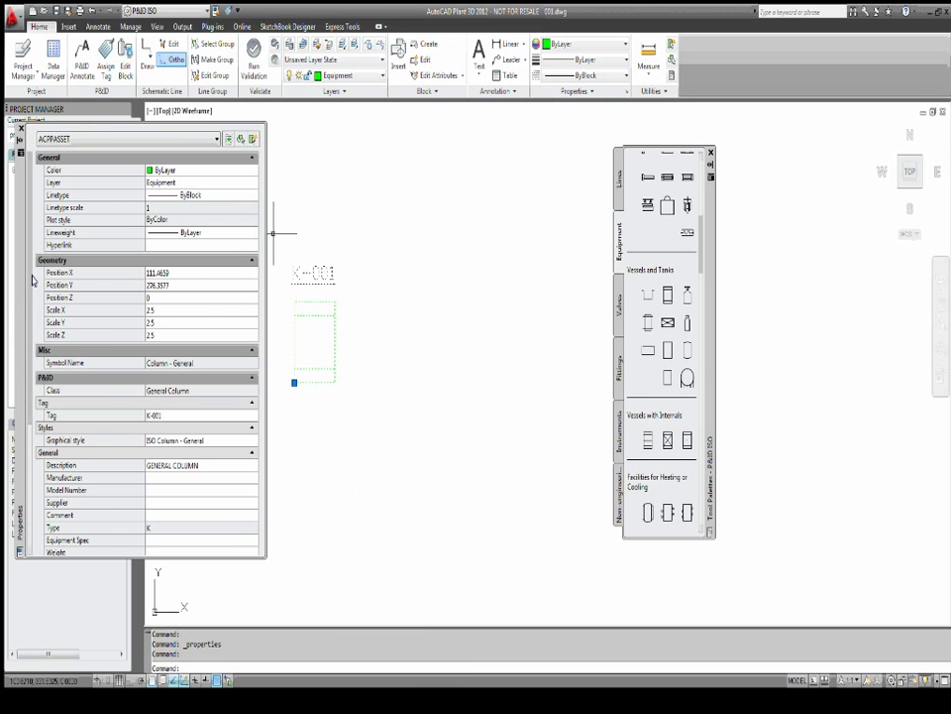
scroll(27, 302, "down", 1)
scroll(27, 303, "down", 2)
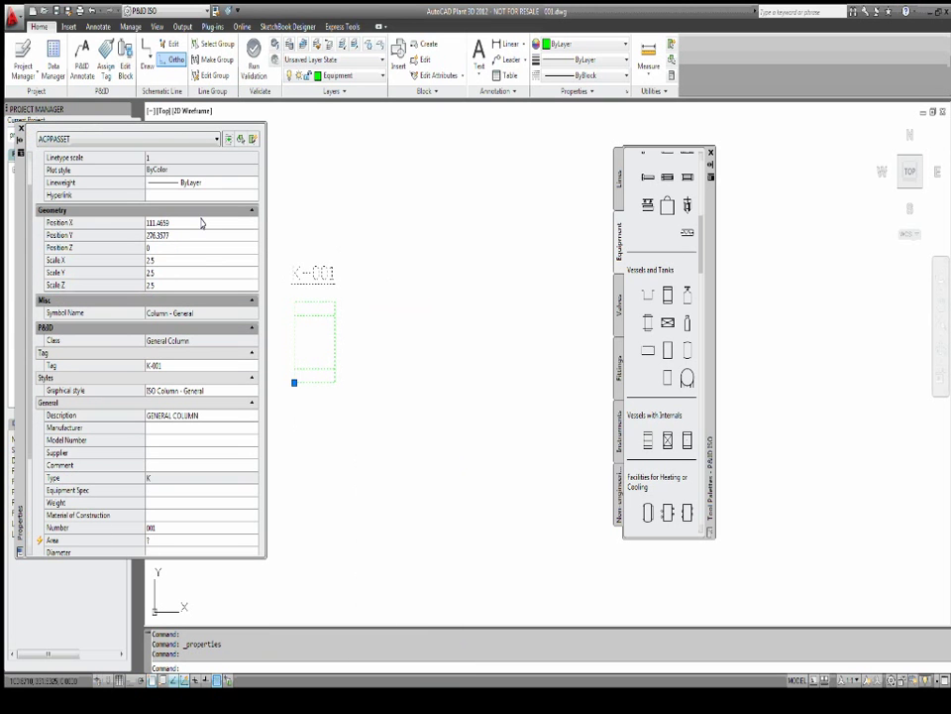
scroll(34, 286, "down", 7)
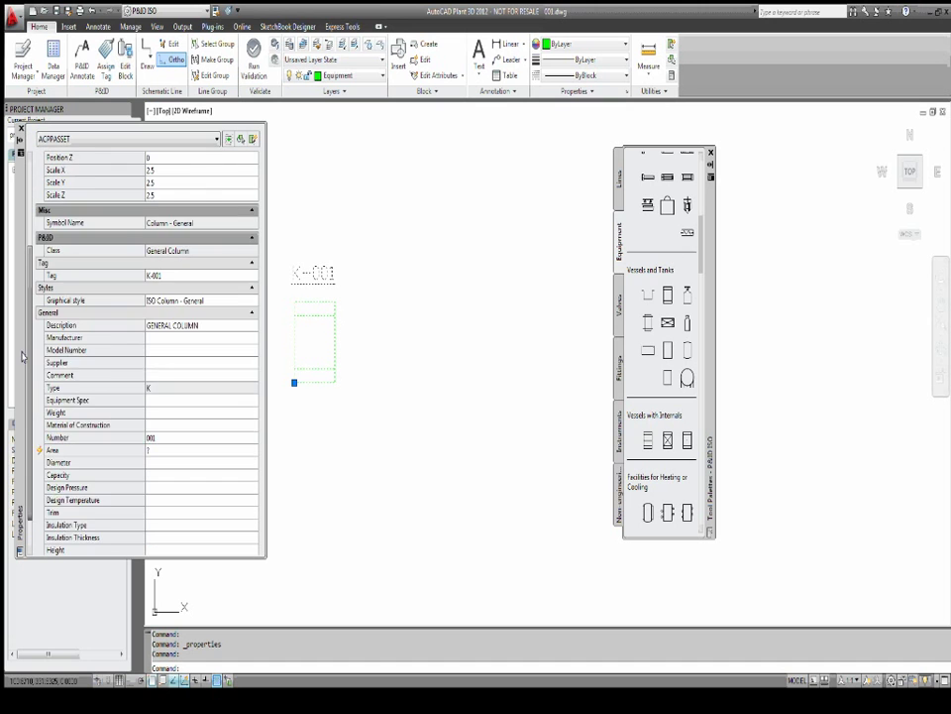
scroll(34, 286, "down", 1)
scroll(64, 299, "down", 3)
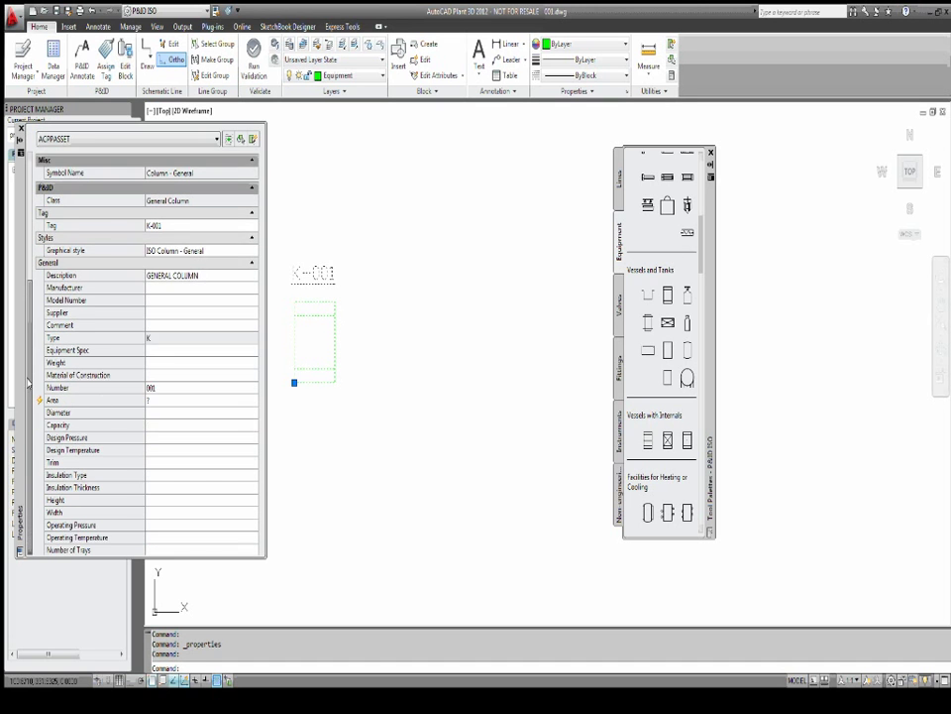
scroll(64, 299, "down", 1)
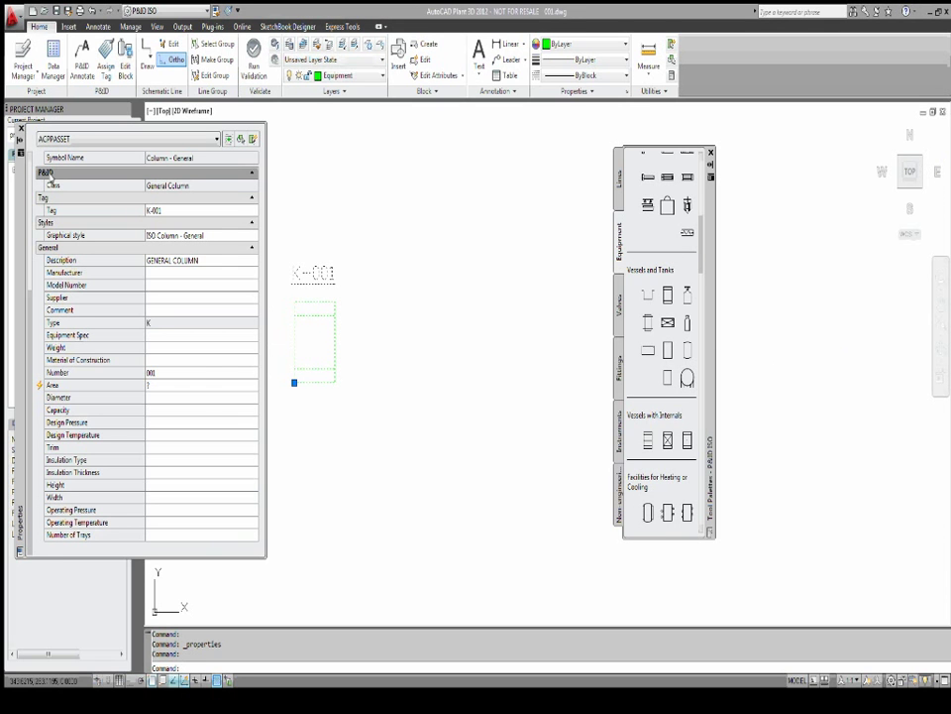
Clear the column selection, pan for room, and pick the General Vessel symbol.
left_click(17, 123)
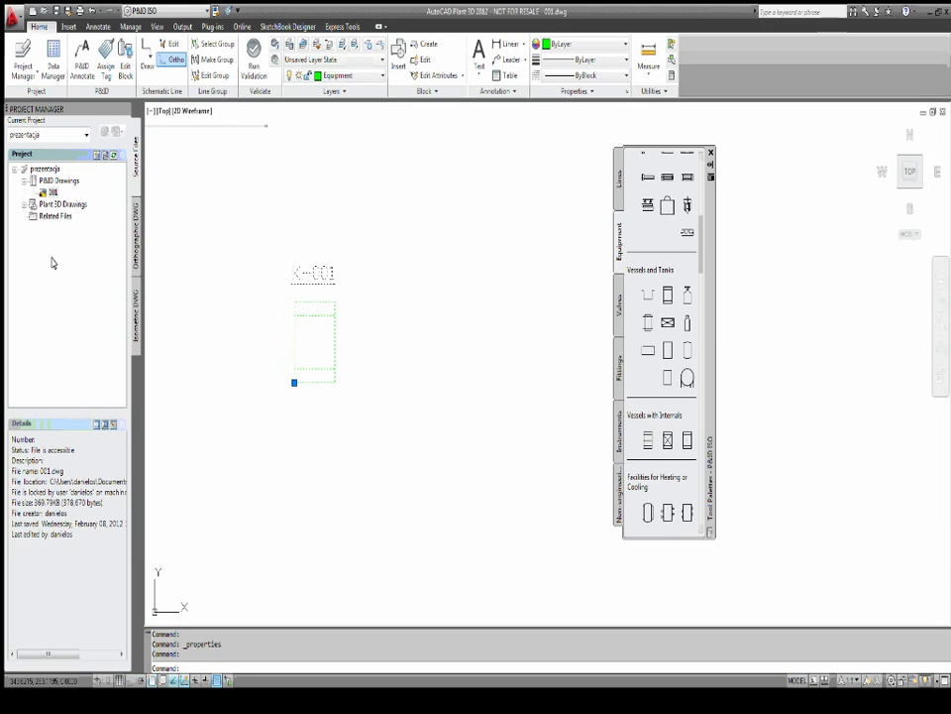
scroll(322, 346, "up", 2)
key("Escape")
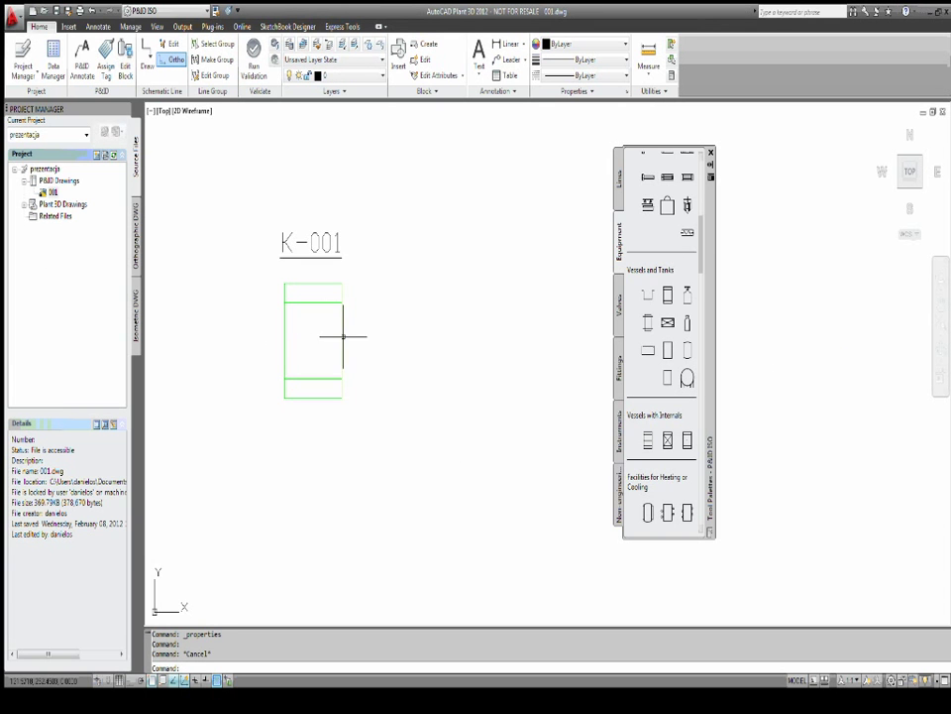
middle_click_drag(357, 333, 347, 363)
middle_click_drag(506, 308, 439, 329)
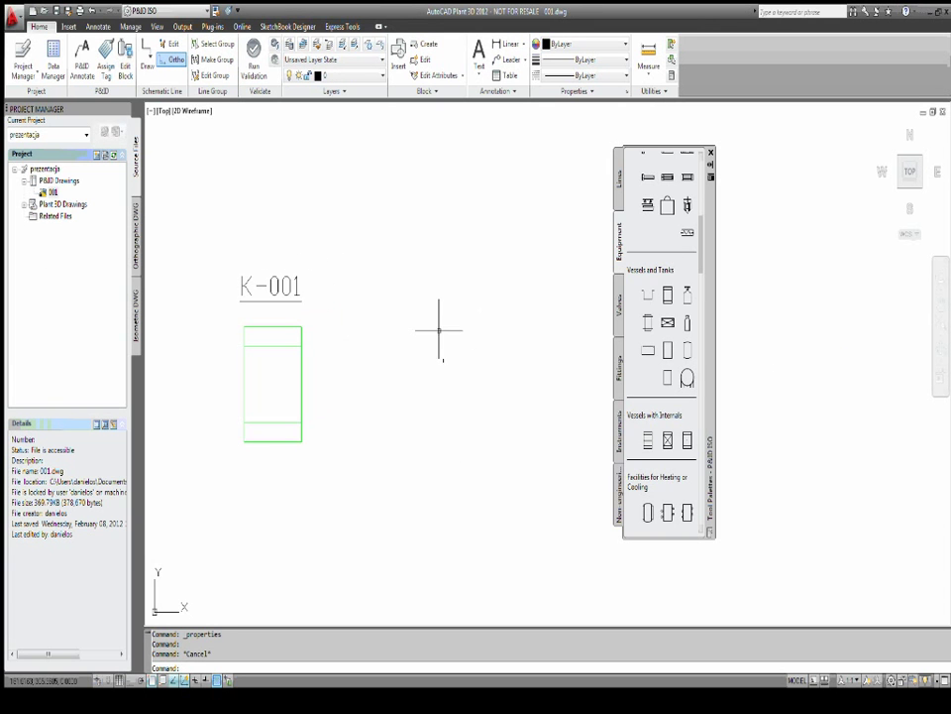
left_click_drag(715, 244, 751, 248)
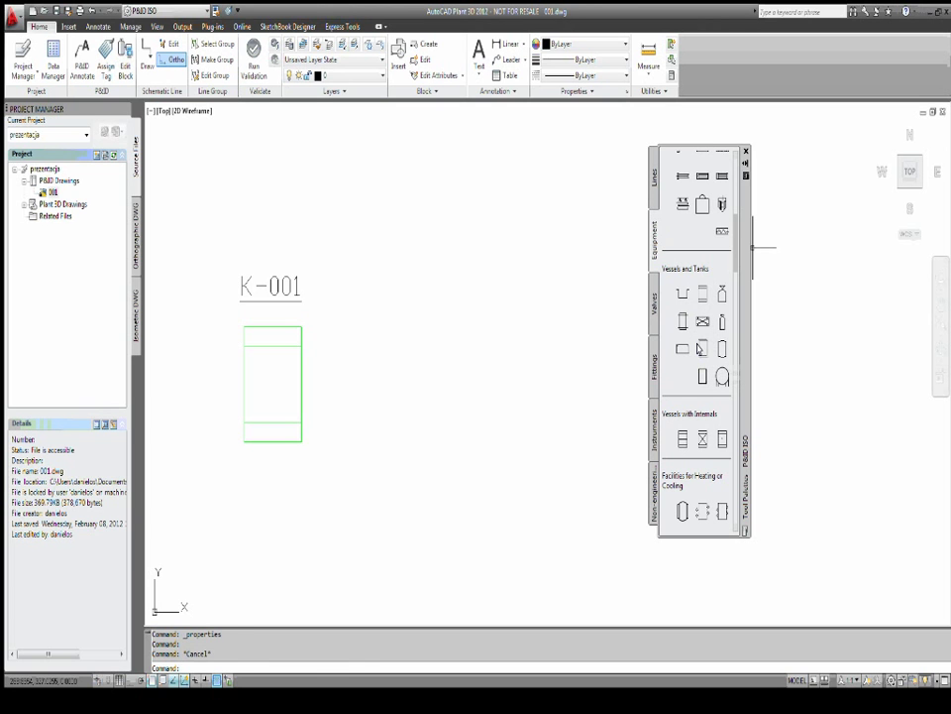
left_click(698, 349)
Insert the vessel up and right of K-001 at the default size.
scroll(531, 234, "down", 3)
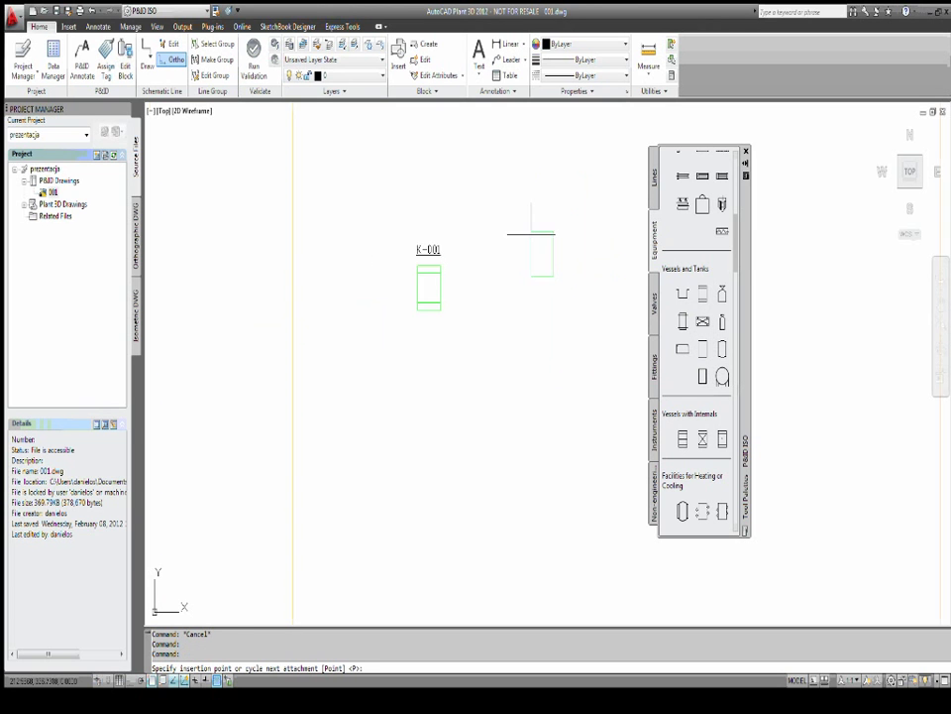
middle_click_drag(485, 275, 332, 408)
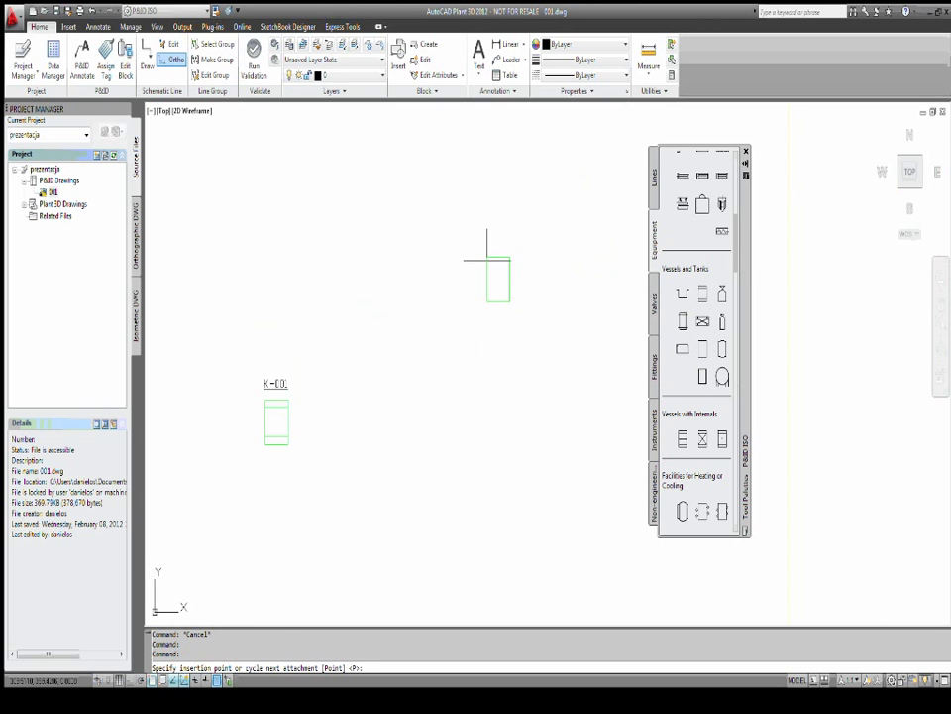
left_click(487, 260)
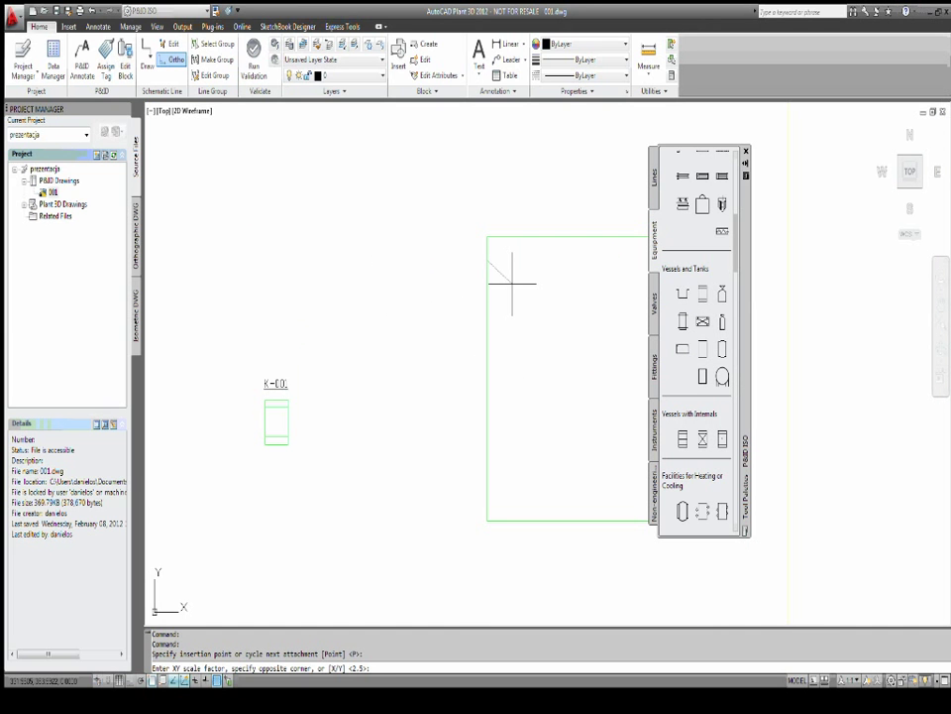
left_click(511, 283)
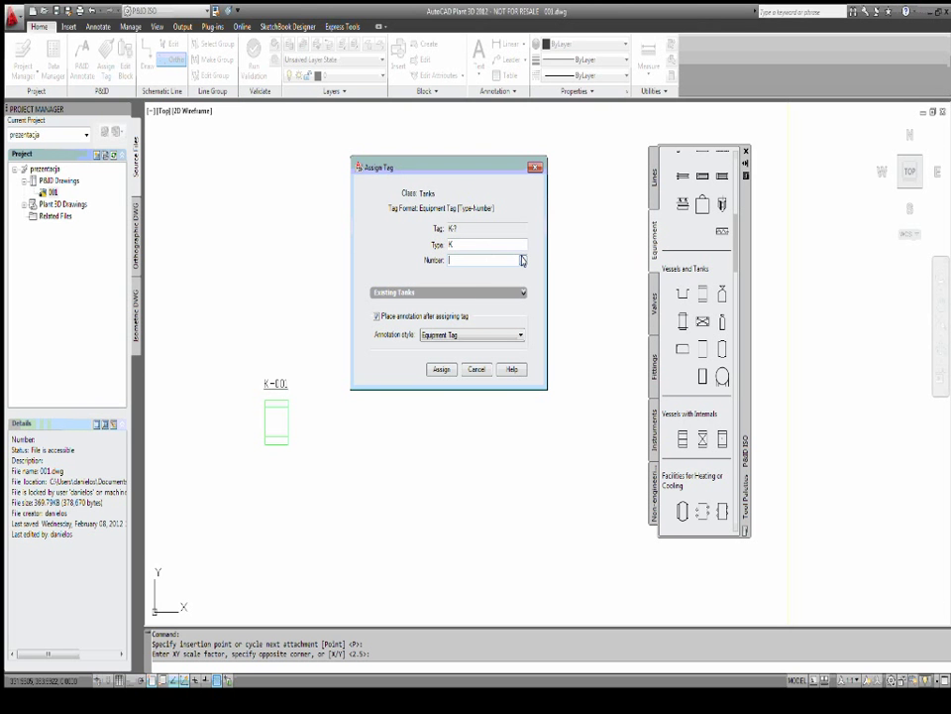
Tag the vessel K-002 with number 002 and place its label above it.
left_click(523, 292)
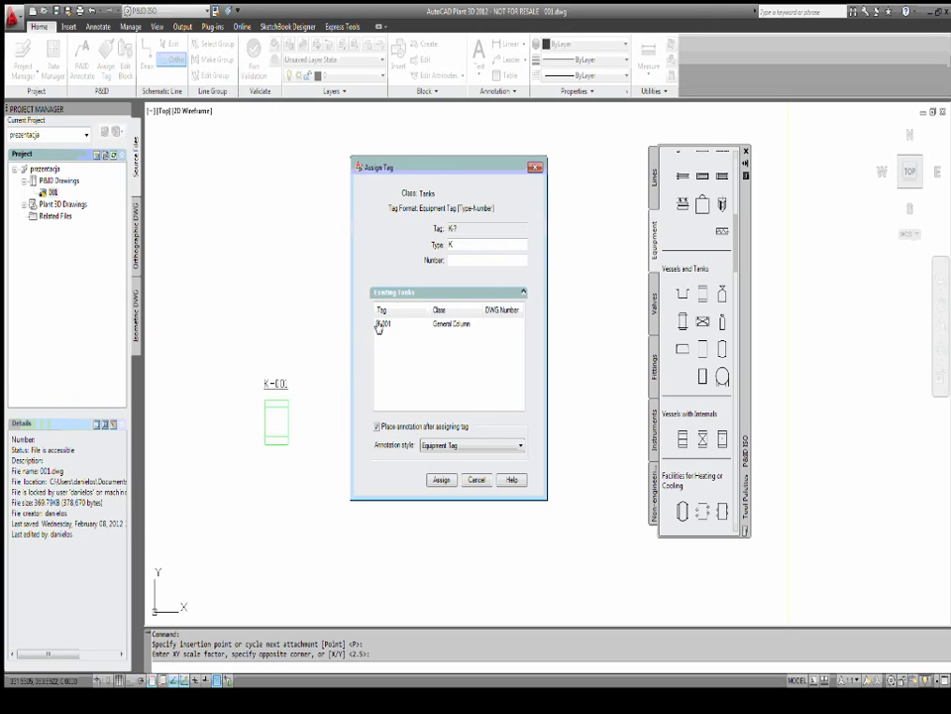
left_click(436, 324)
left_click(505, 260)
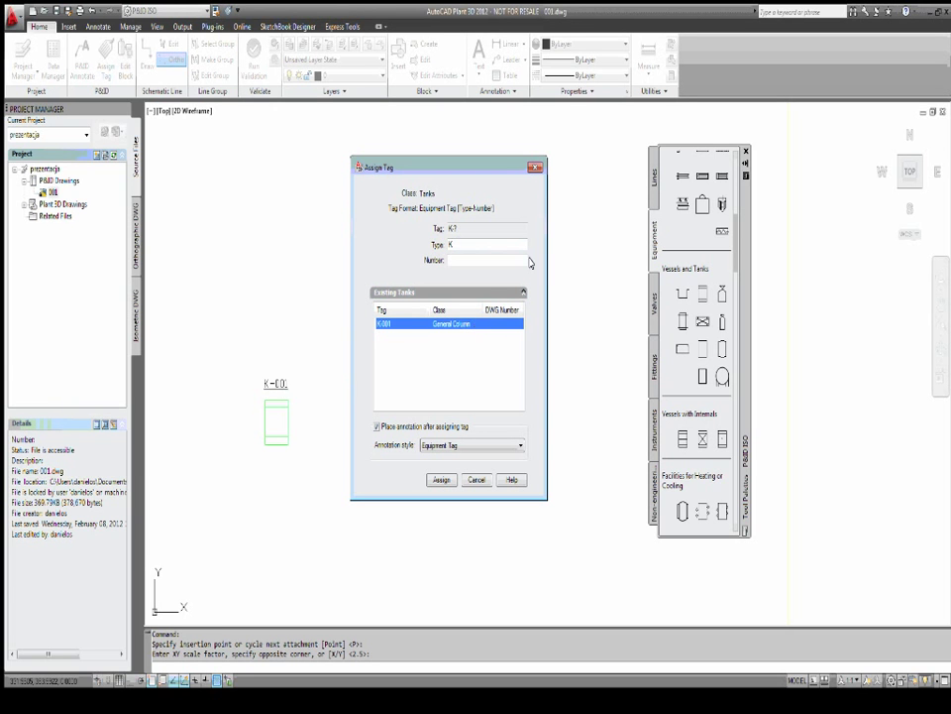
type("002")
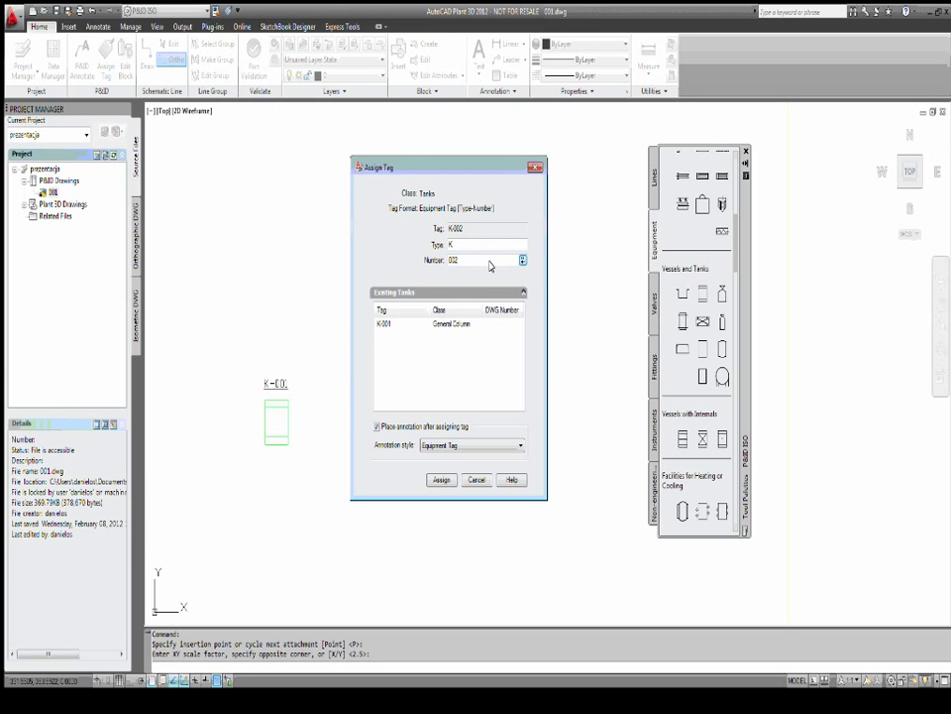
left_click(441, 480)
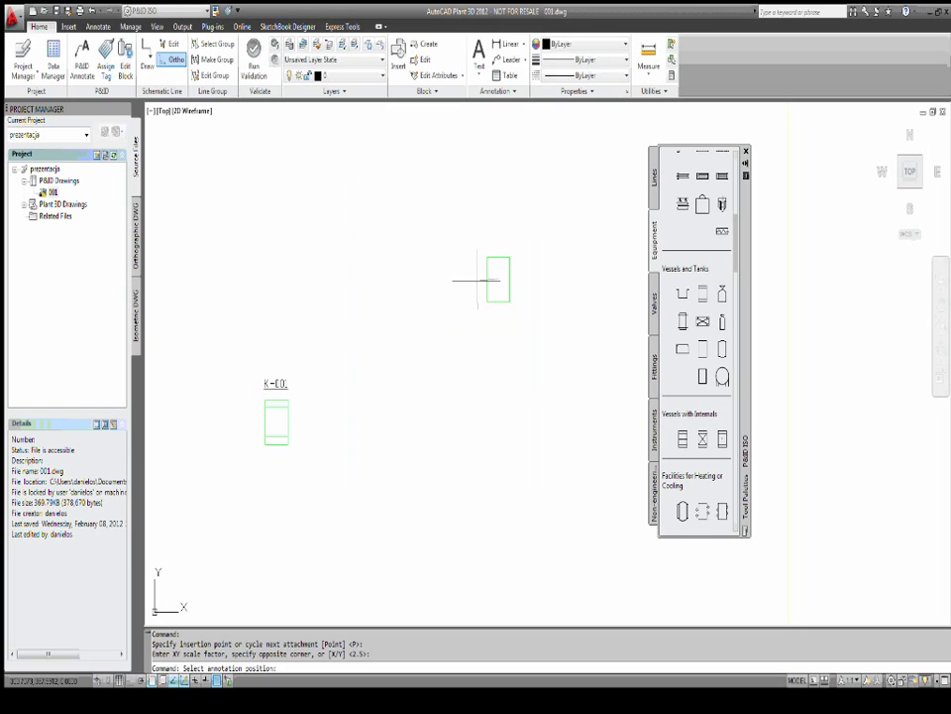
left_click(500, 231)
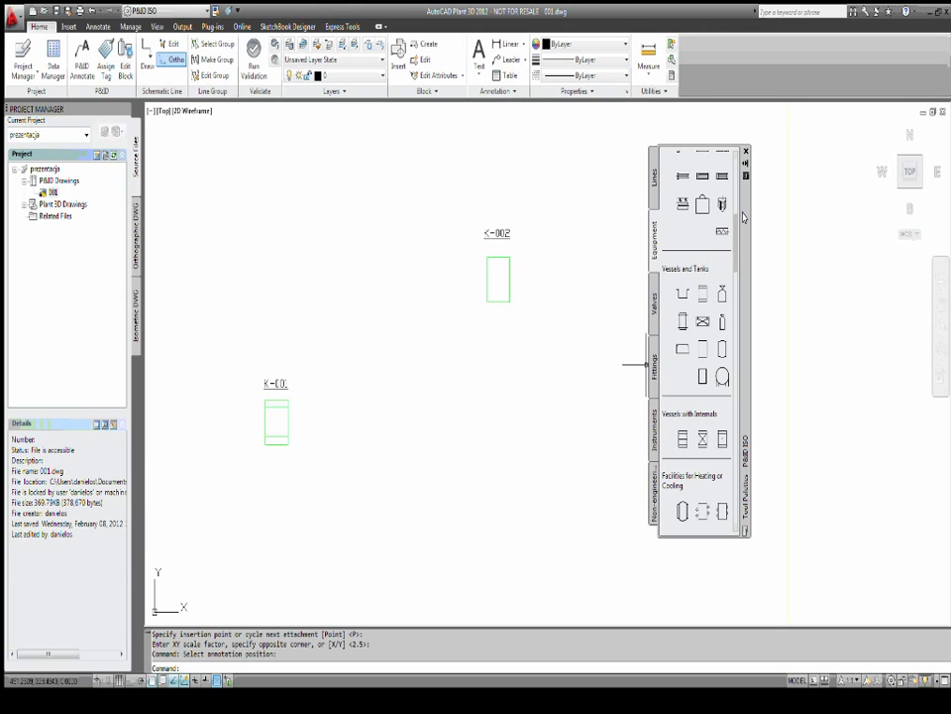
Switch the tool palette to the Lines tab and cancel the stray selection window.
left_click(755, 334)
left_click(652, 181)
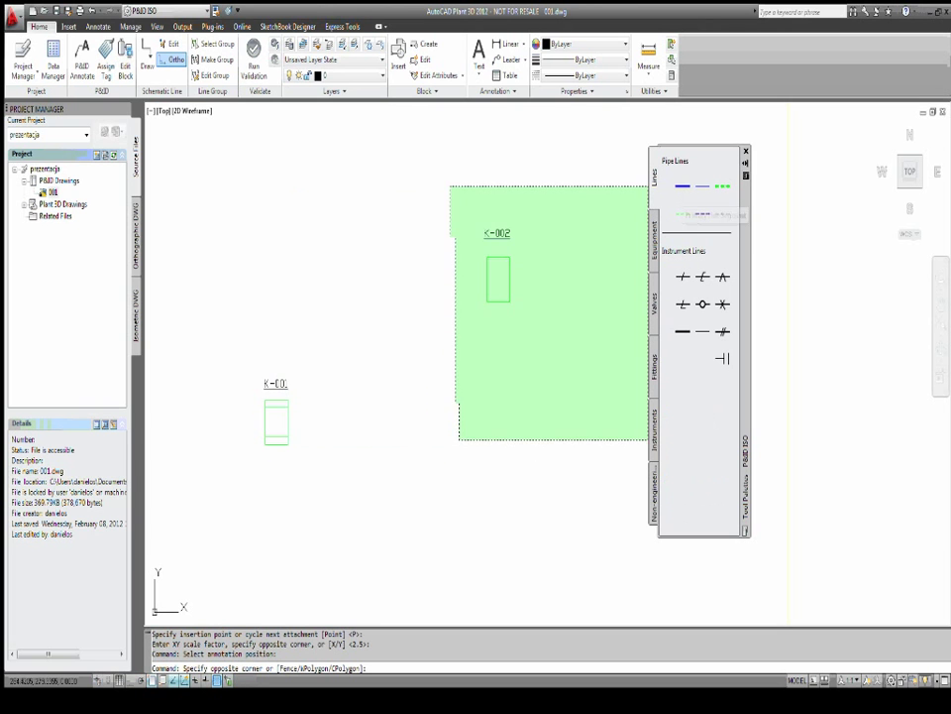
key("Escape")
Start a primary pipe line, enable Nearest object snap, and pan to column K-001.
left_click(671, 233)
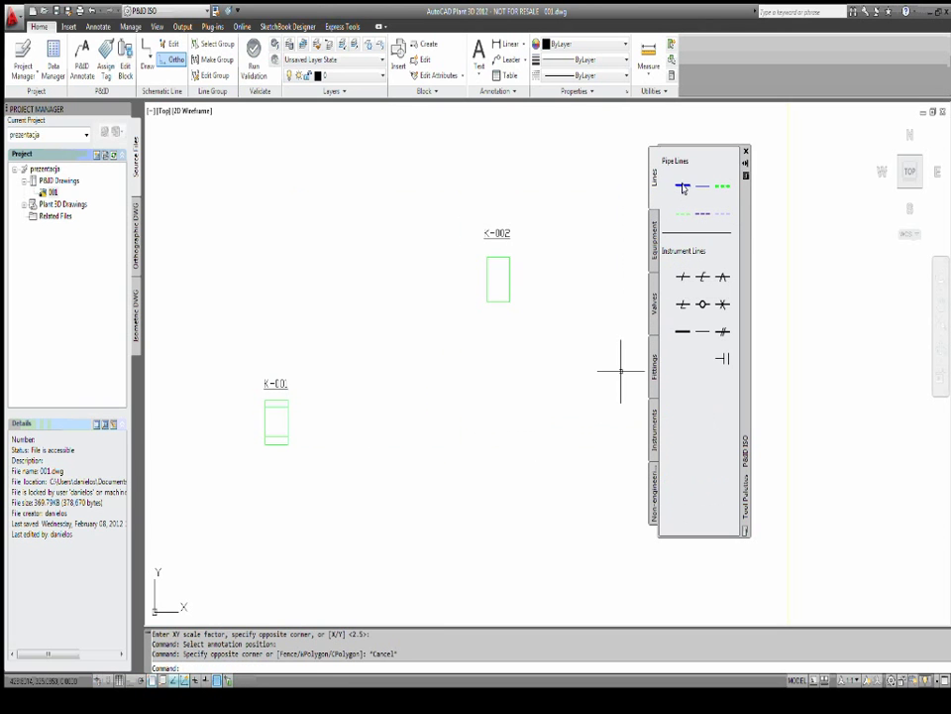
scroll(323, 425, "up", 4)
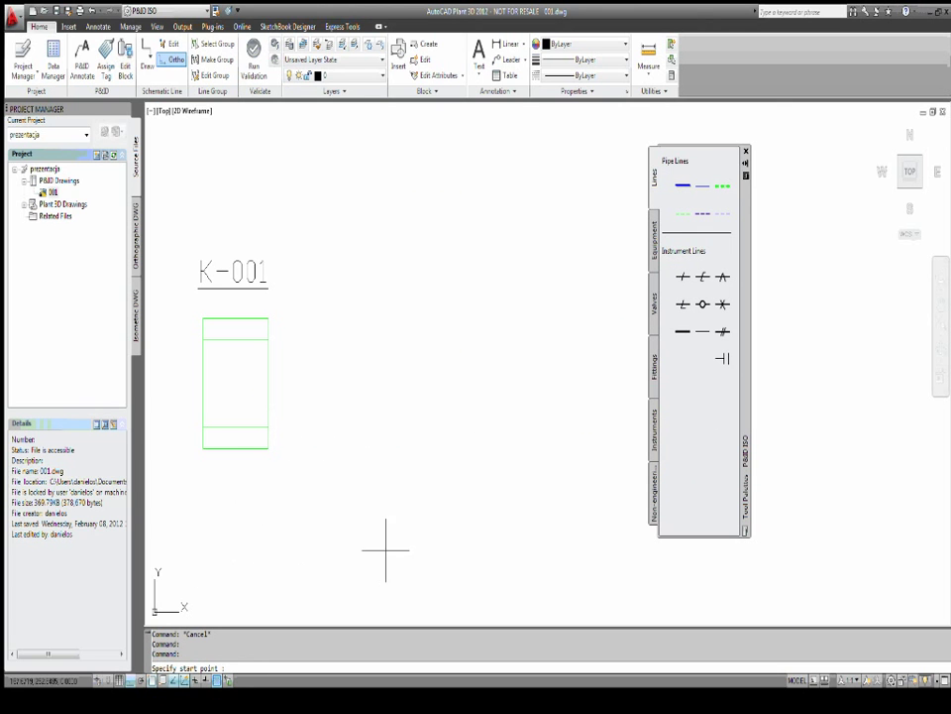
right_click(150, 681)
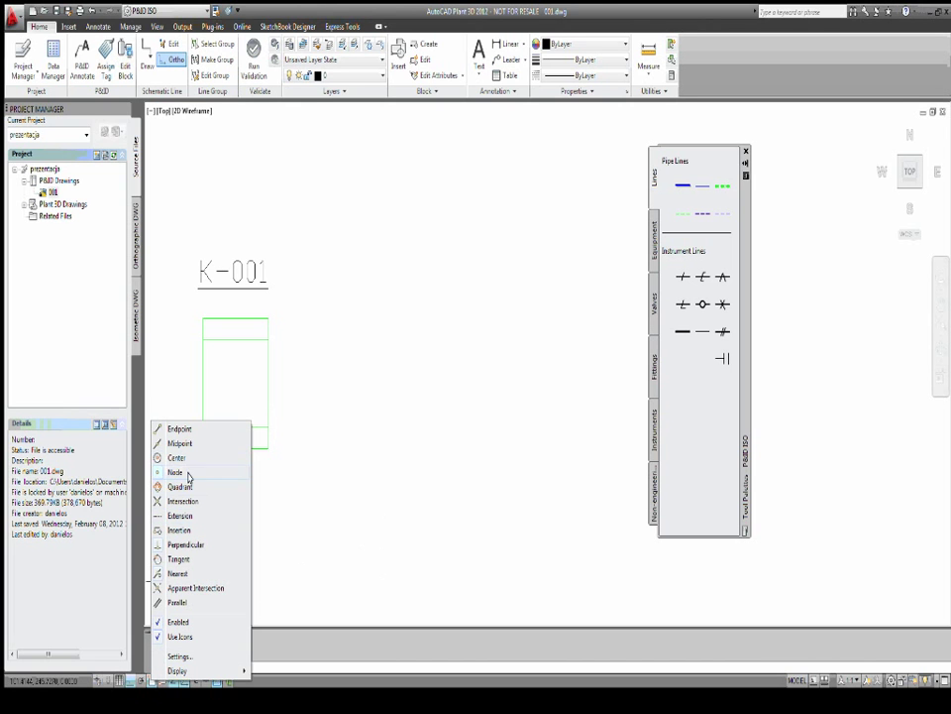
left_click(177, 573)
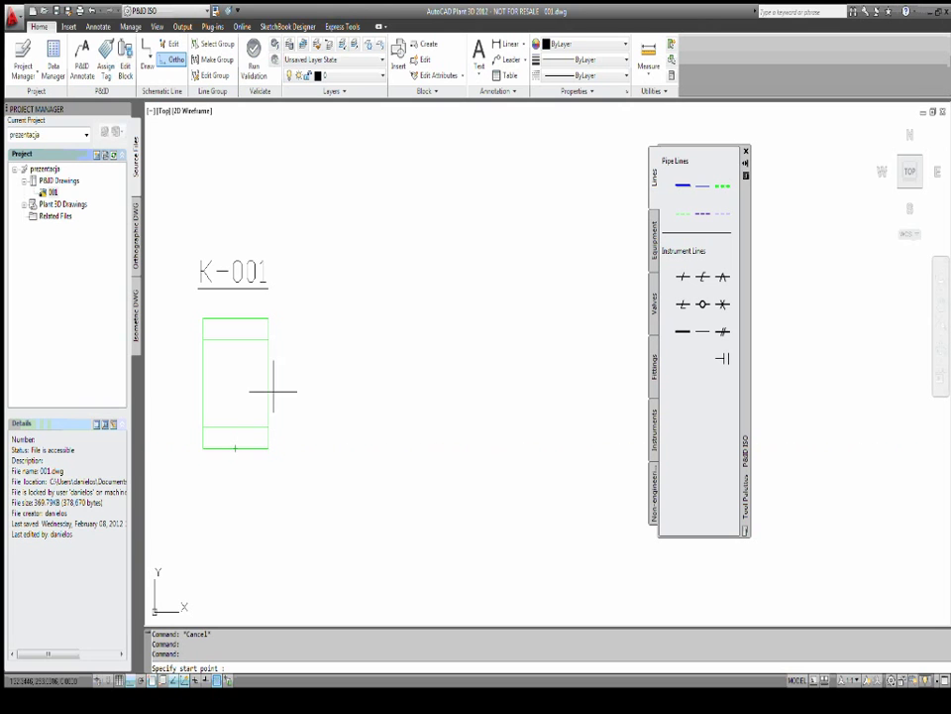
scroll(270, 437, "up", 4)
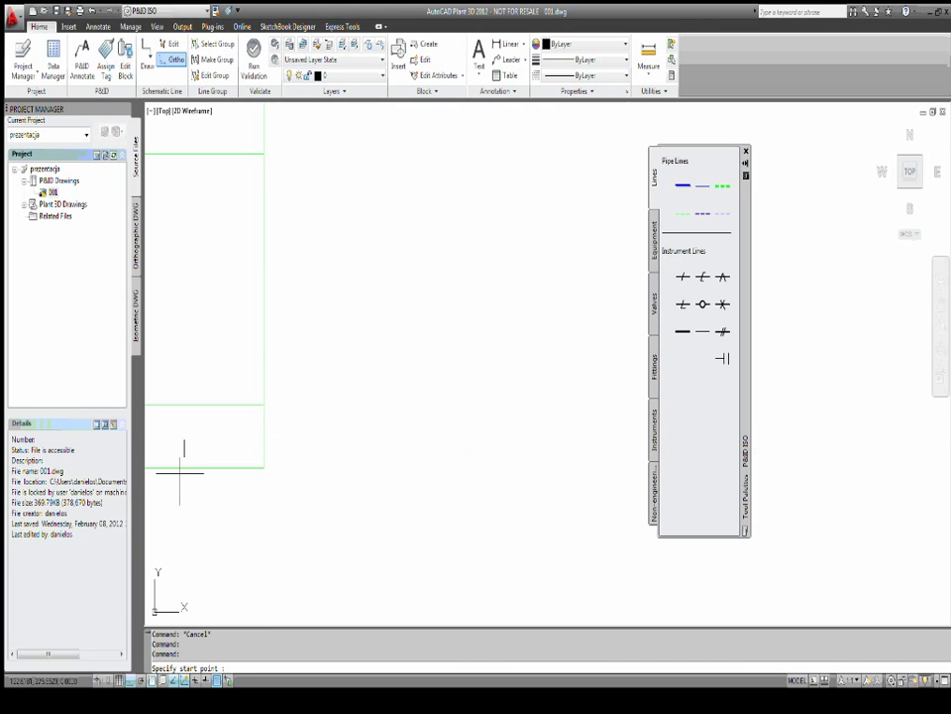
middle_click_drag(170, 472, 321, 480)
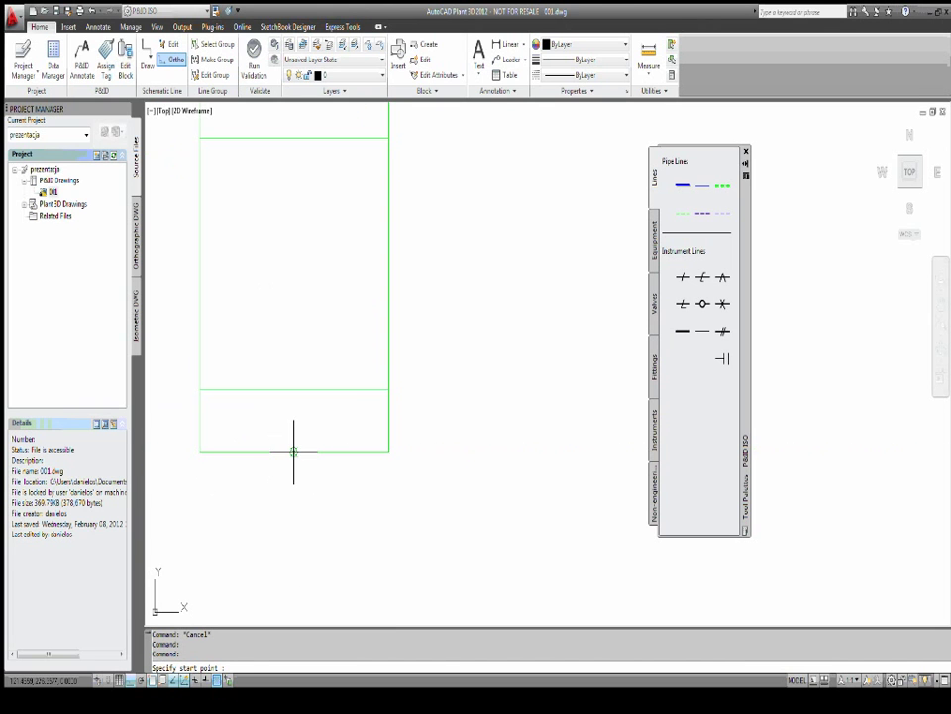
right_click(149, 678)
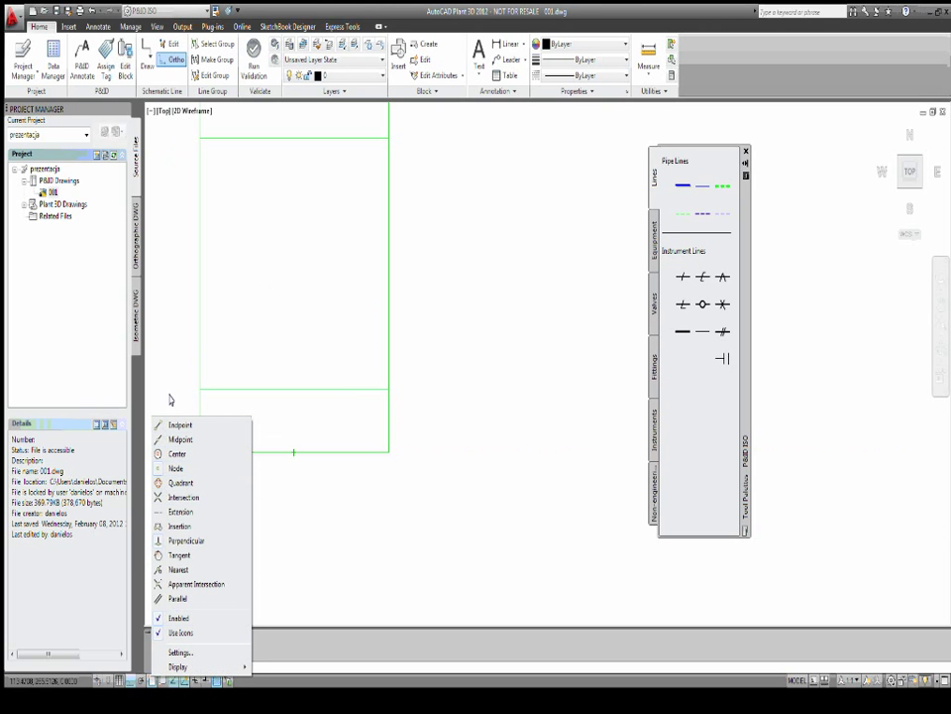
left_click(157, 570)
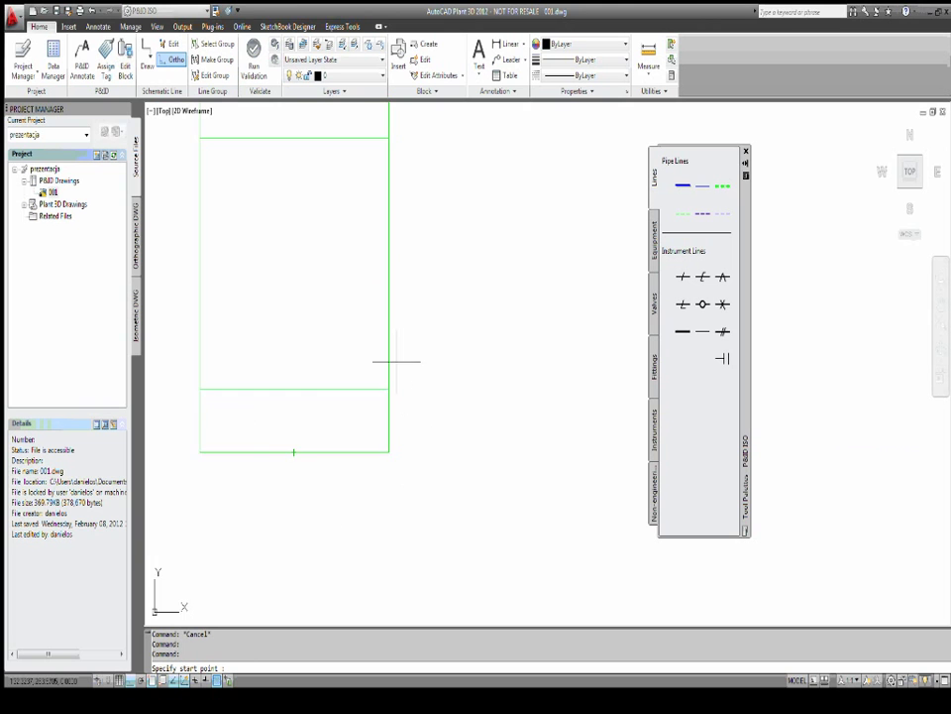
scroll(416, 397, "down", 2)
middle_click_drag(442, 432, 346, 485)
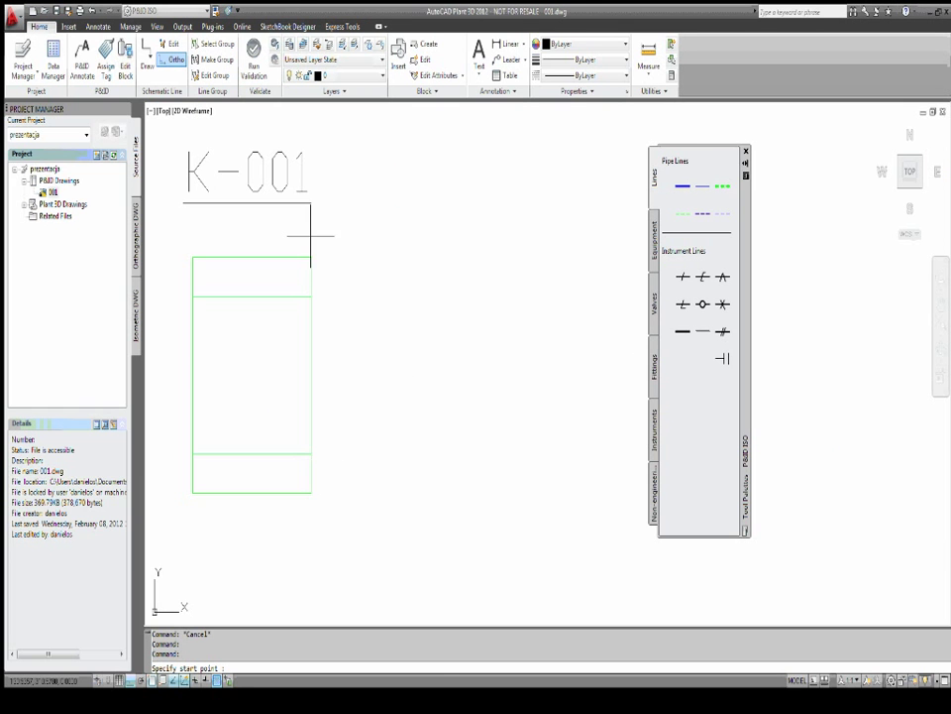
Route the pipe line from K-001's right edge through two corners into K-002.
left_click(311, 466)
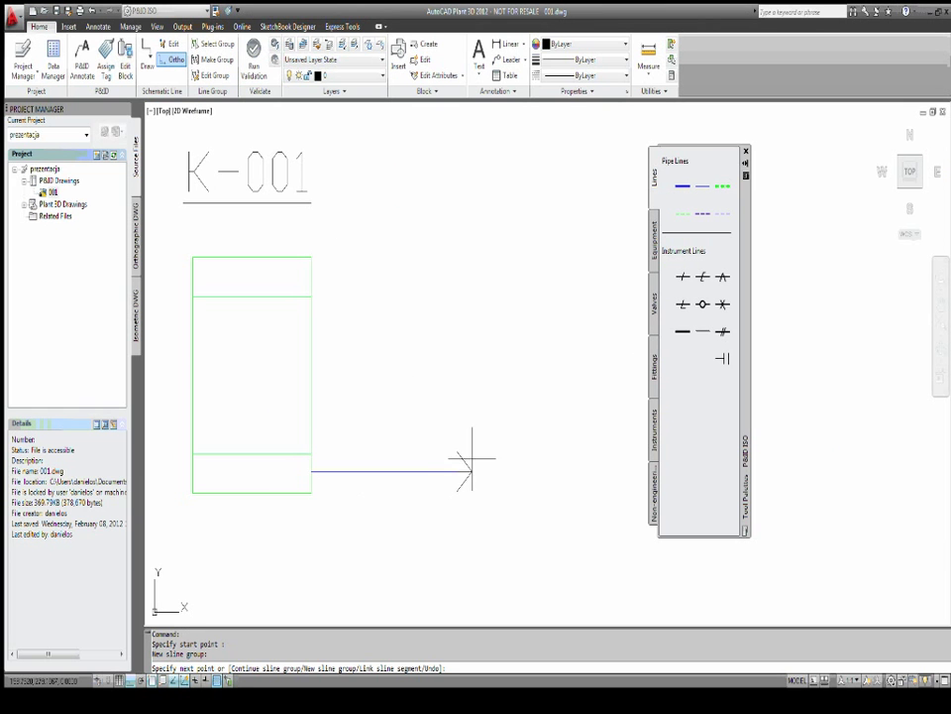
scroll(473, 461, "down", 4)
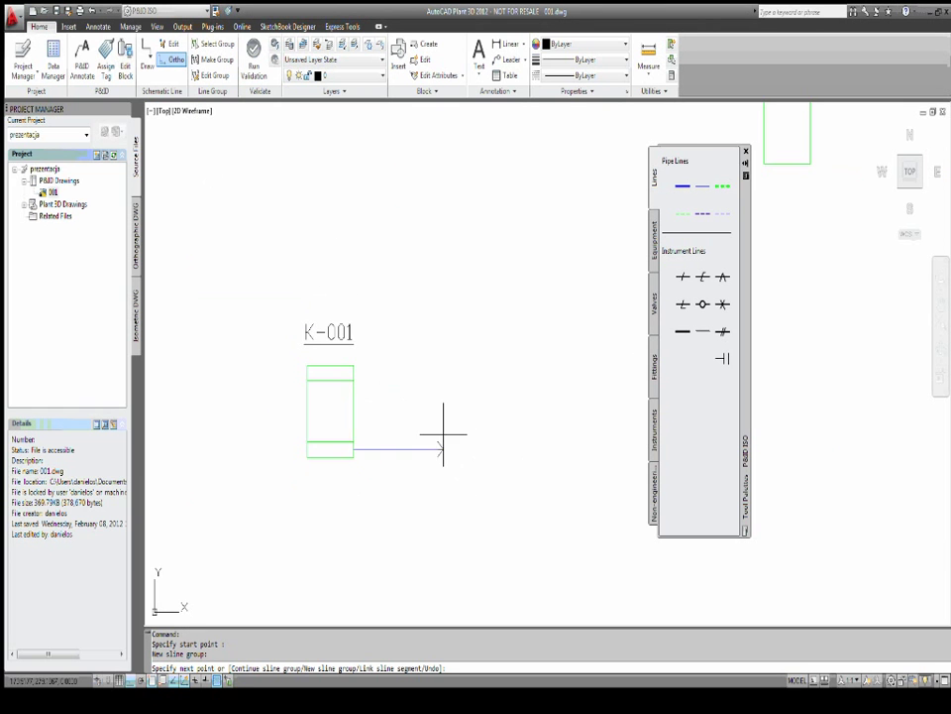
scroll(442, 439, "down", 2)
middle_click_drag(449, 430, 336, 451)
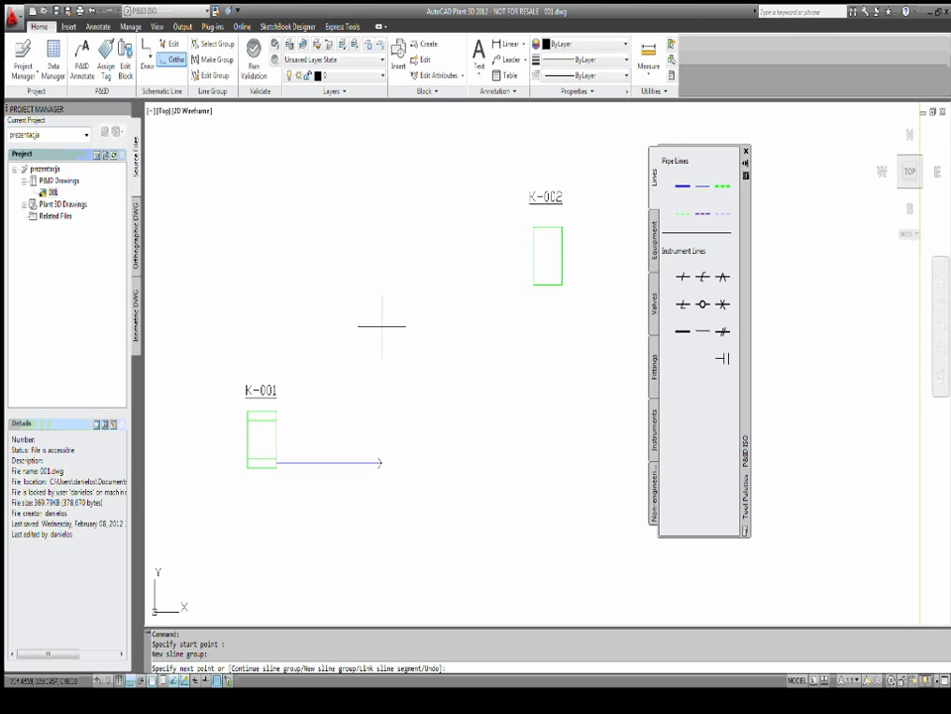
left_click(395, 461)
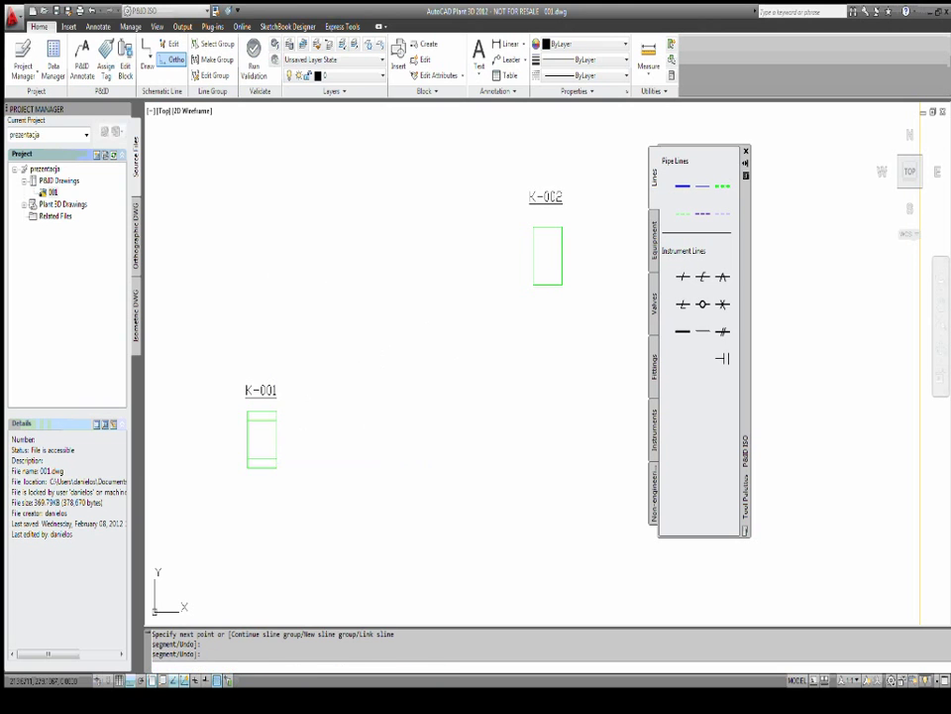
left_click(394, 265)
scroll(531, 266, "up", 3)
scroll(533, 263, "up", 2)
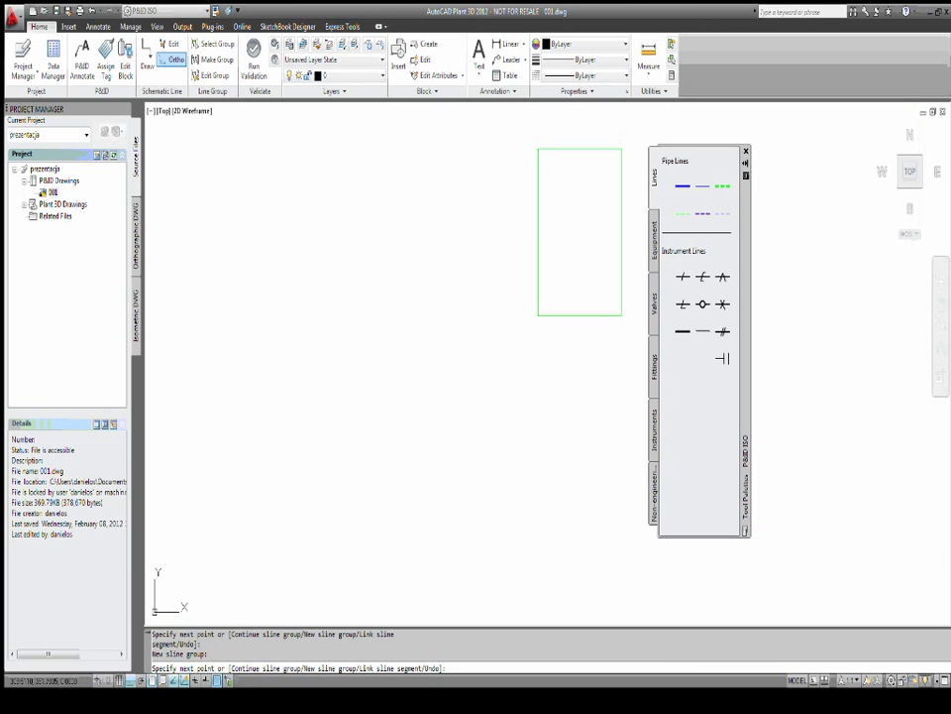
left_click(535, 259)
scroll(463, 351, "down", 3)
middle_click_drag(345, 439, 333, 384)
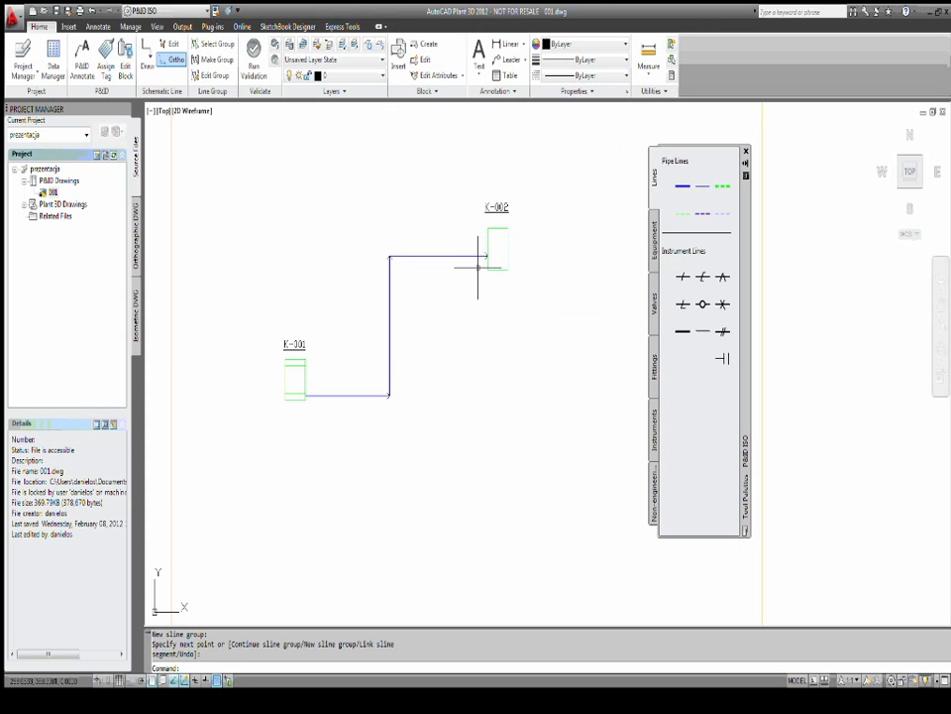
scroll(418, 244, "up", 2)
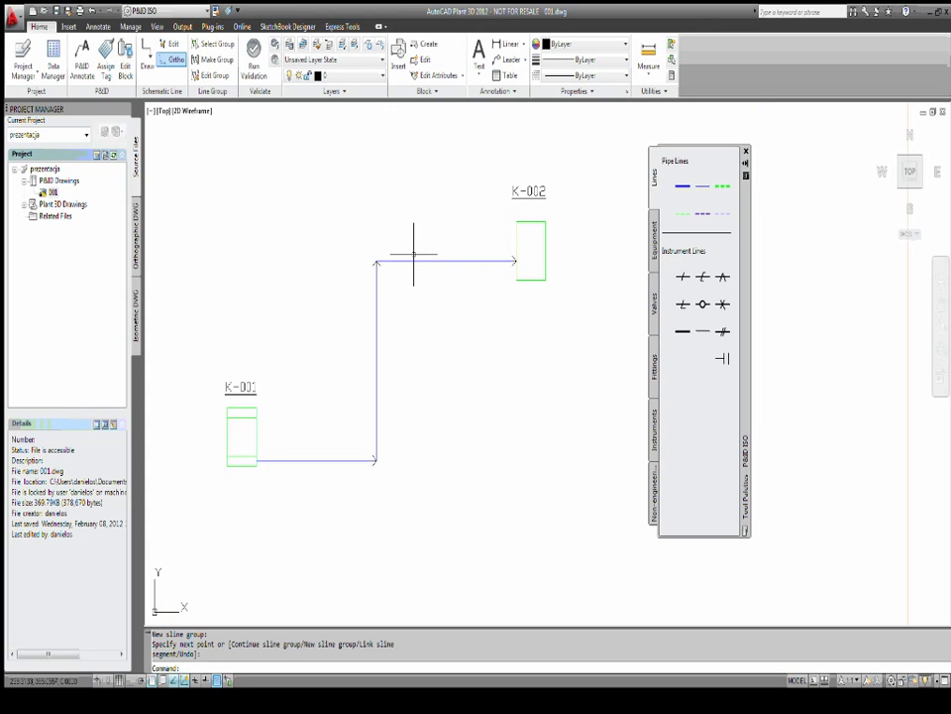
mouse_move(436, 258)
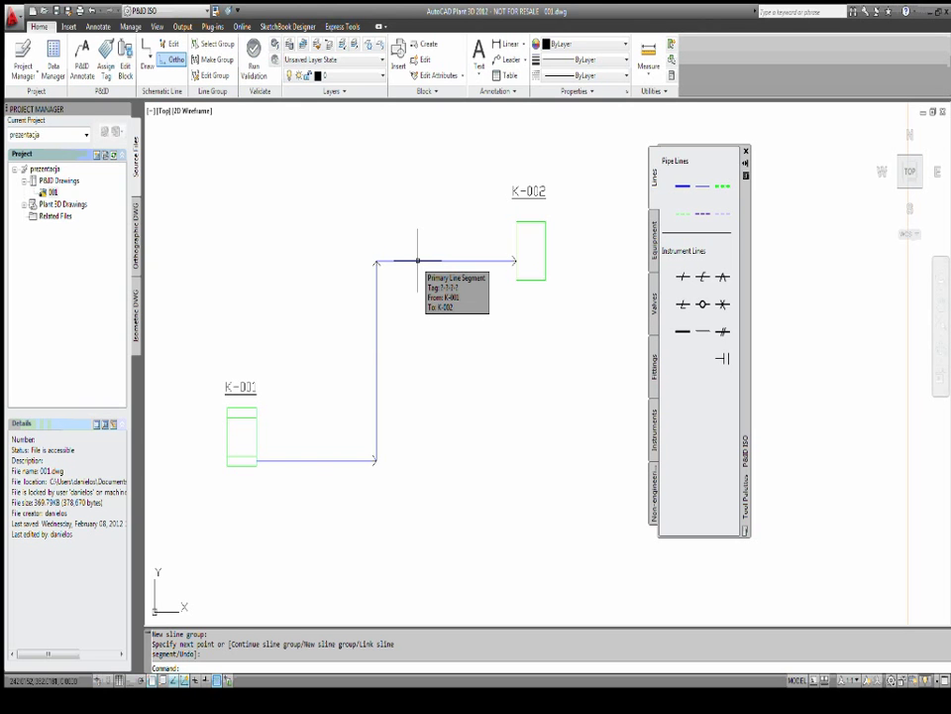
End the line command and select the new K-001 to K-002 pipe line.
key("Return")
left_click(418, 261)
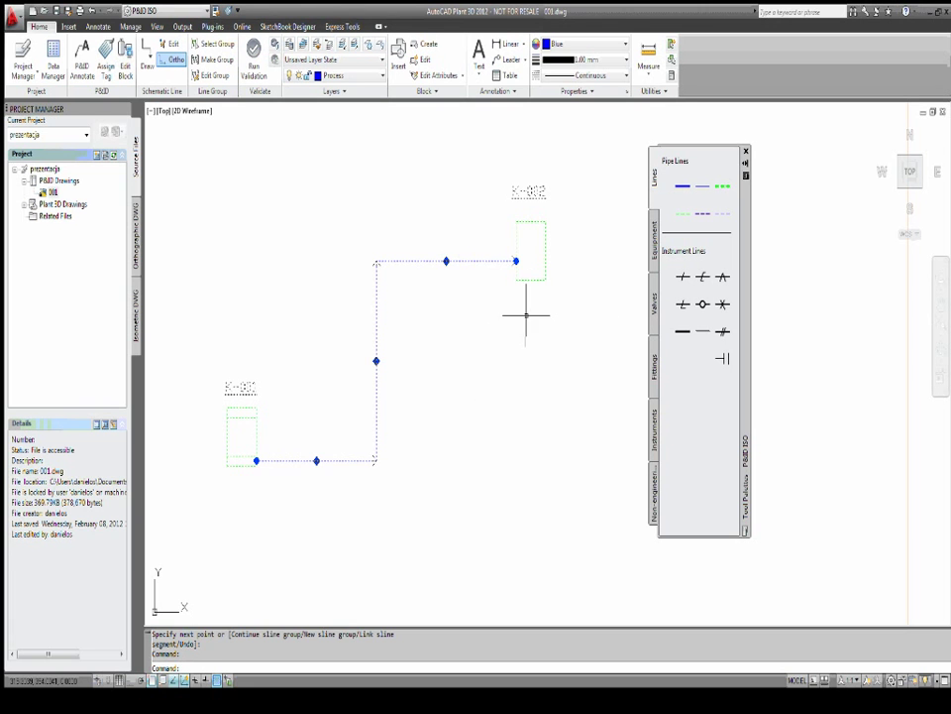
key("Escape")
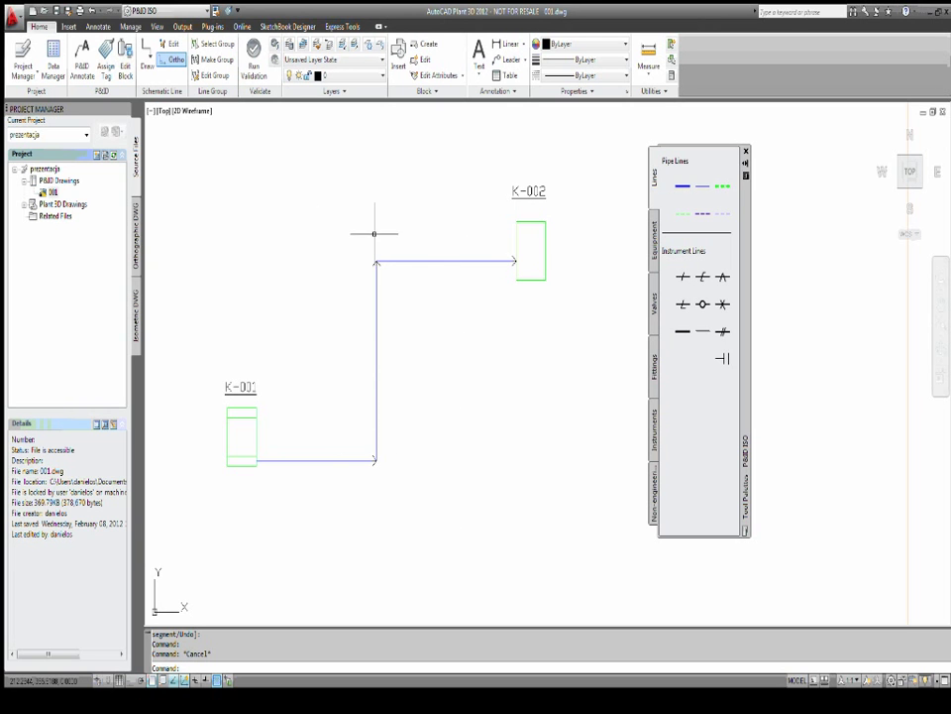
left_click(405, 262)
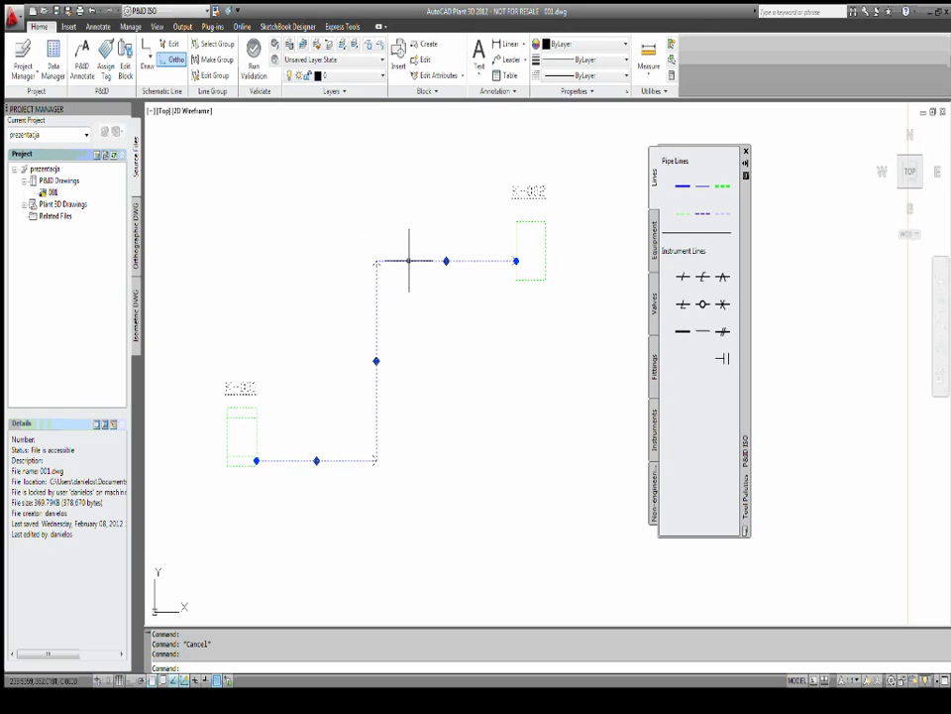
Open Assign Tag for the pipe line and set size 50 with the steel spec.
right_click(407, 270)
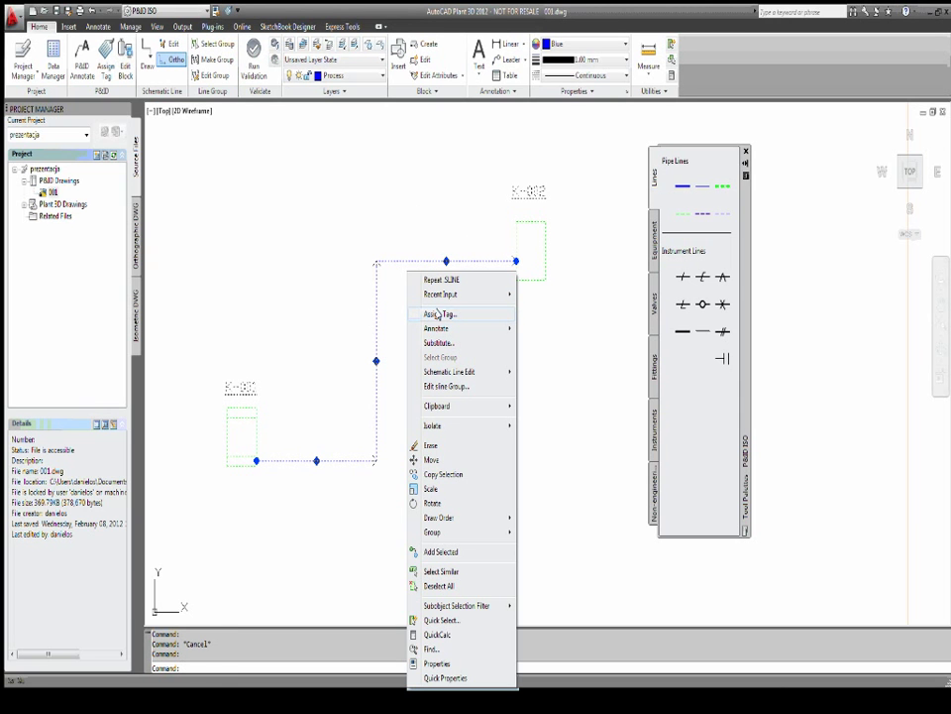
left_click(438, 314)
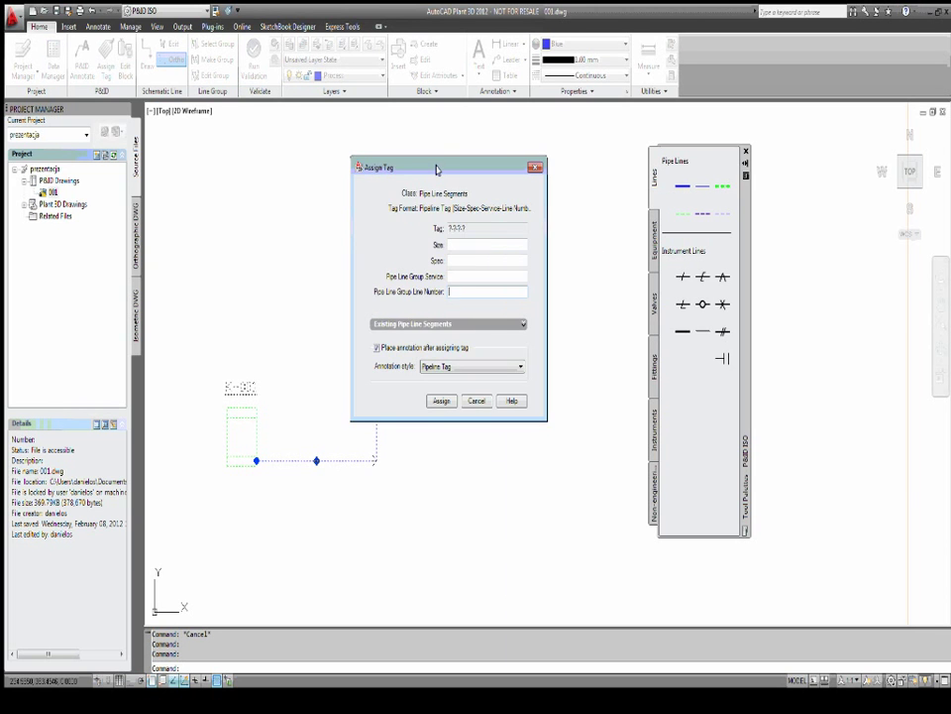
left_click_drag(436, 169, 494, 248)
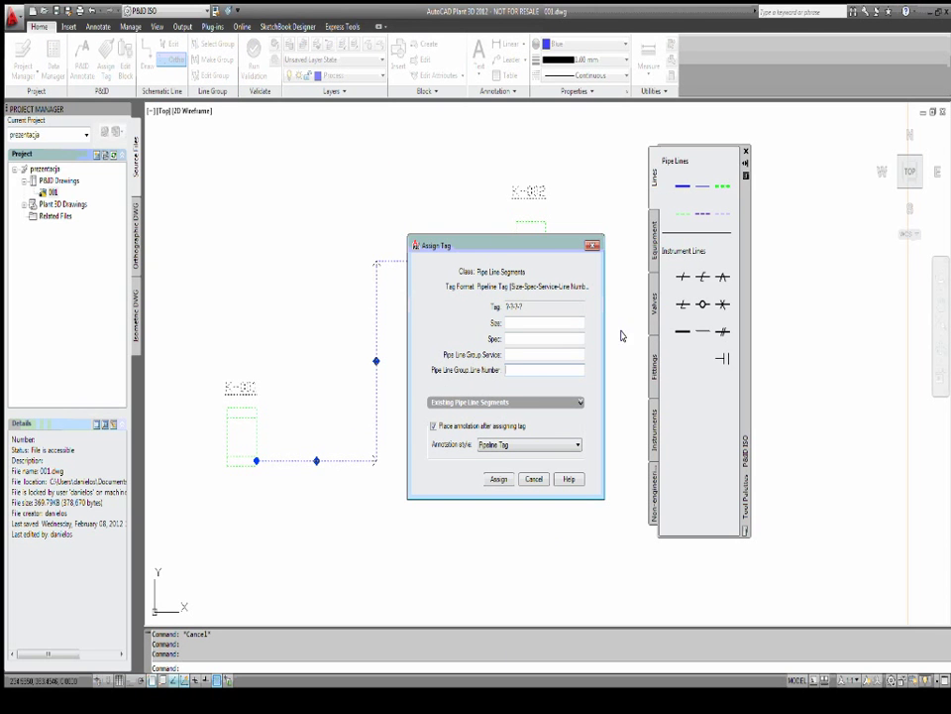
left_click(533, 323)
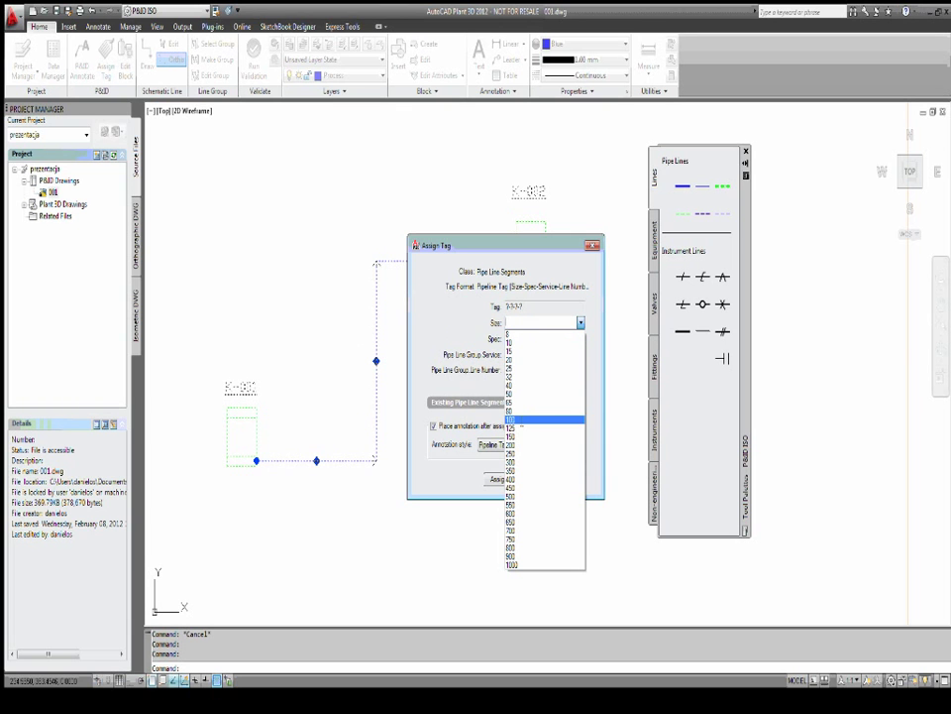
left_click(519, 394)
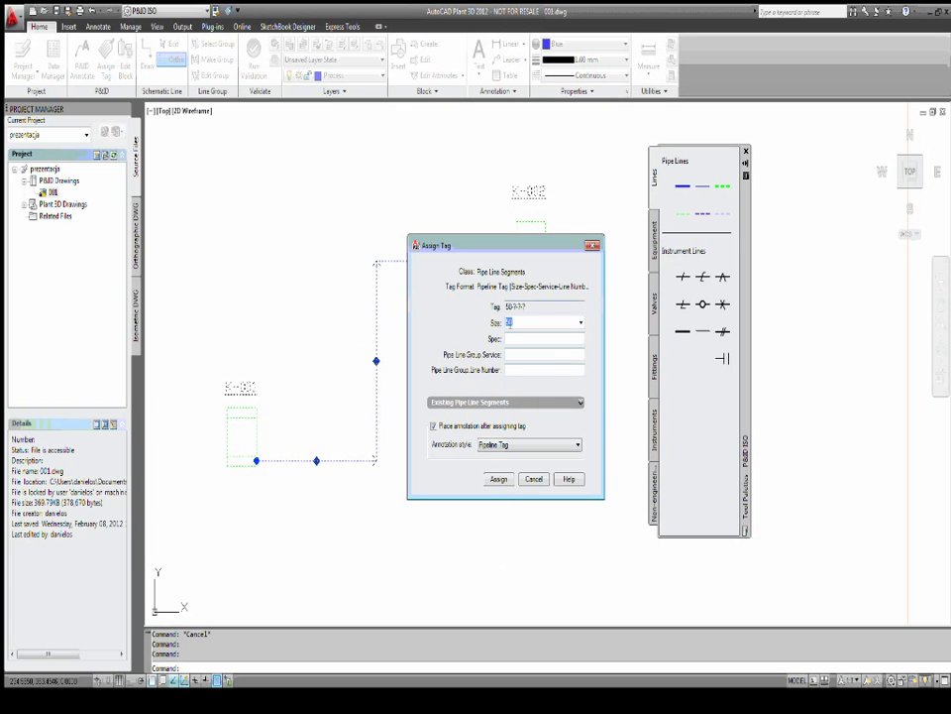
left_click(512, 339)
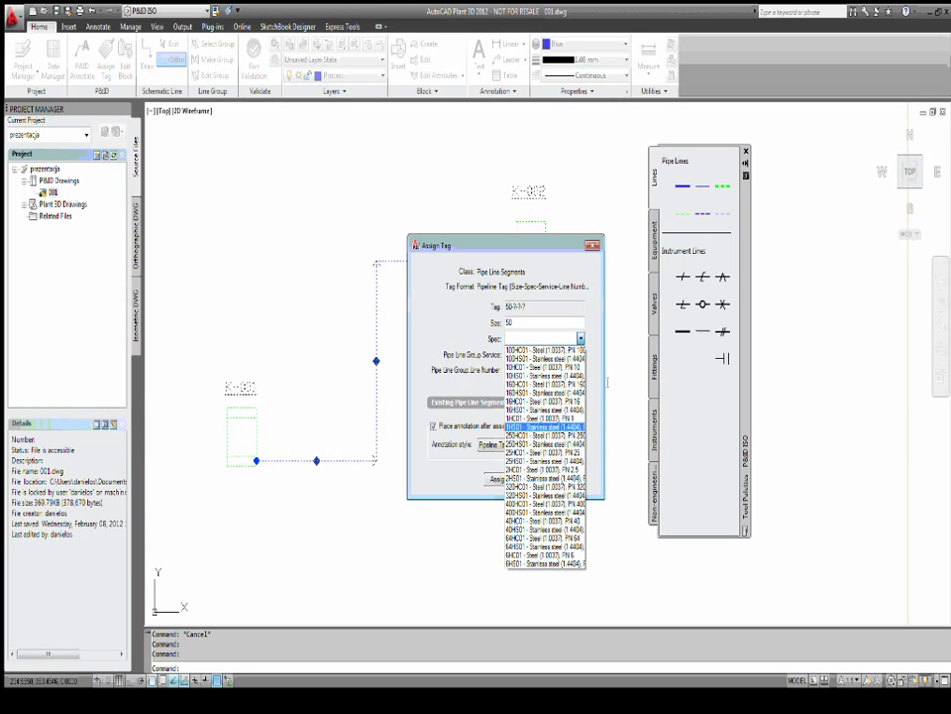
left_click(533, 350)
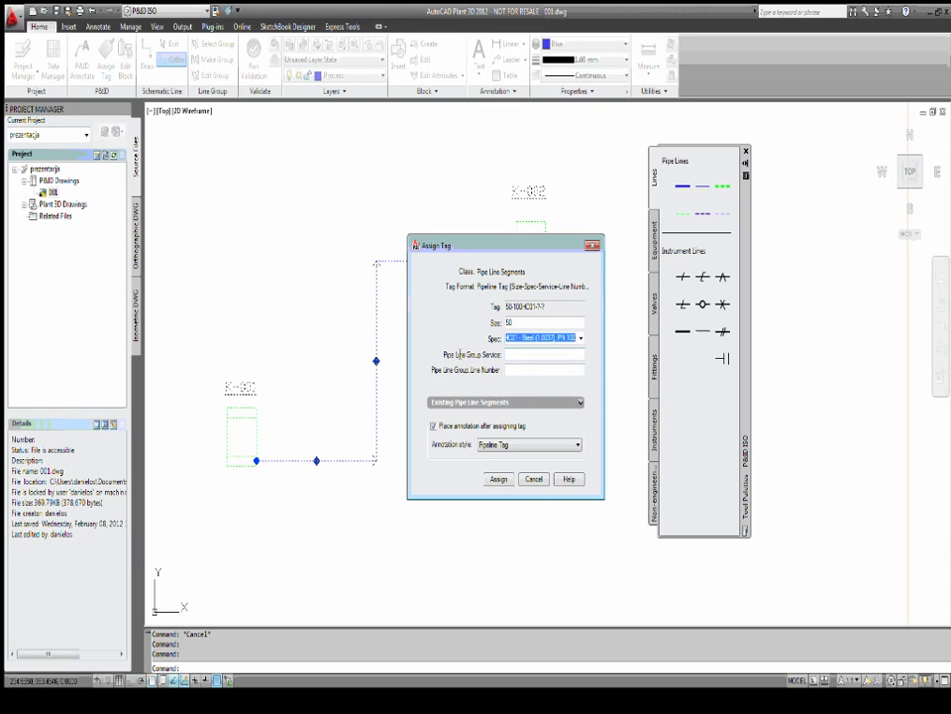
Set service WW - WASTE WATER and line number 1, giving tag 50-100HC01-WW-1.
left_click(580, 353)
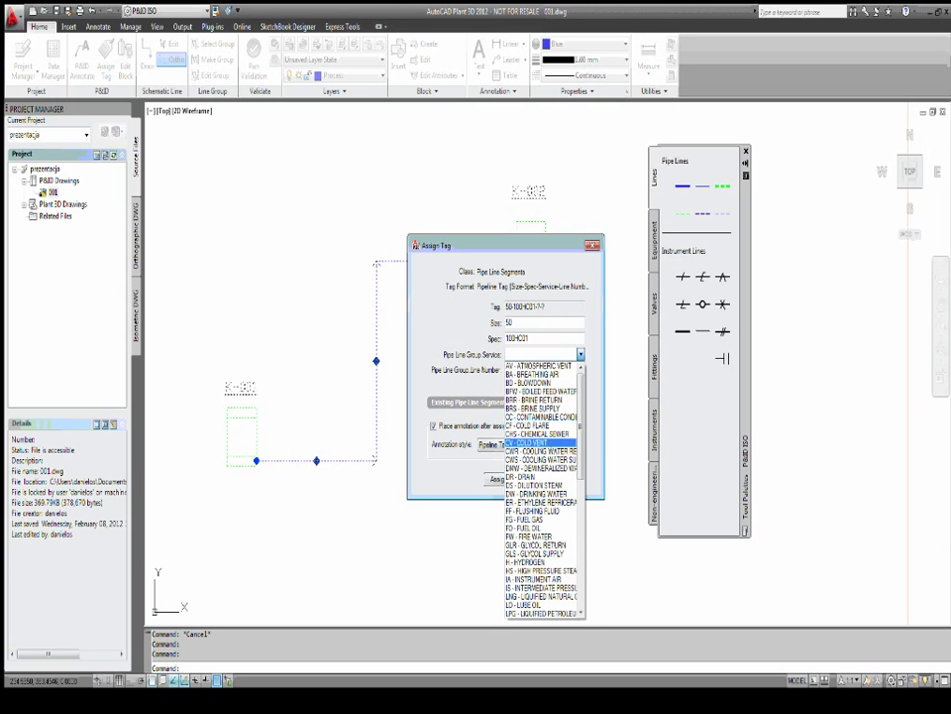
scroll(543, 442, "down", 5)
scroll(543, 442, "down", 10)
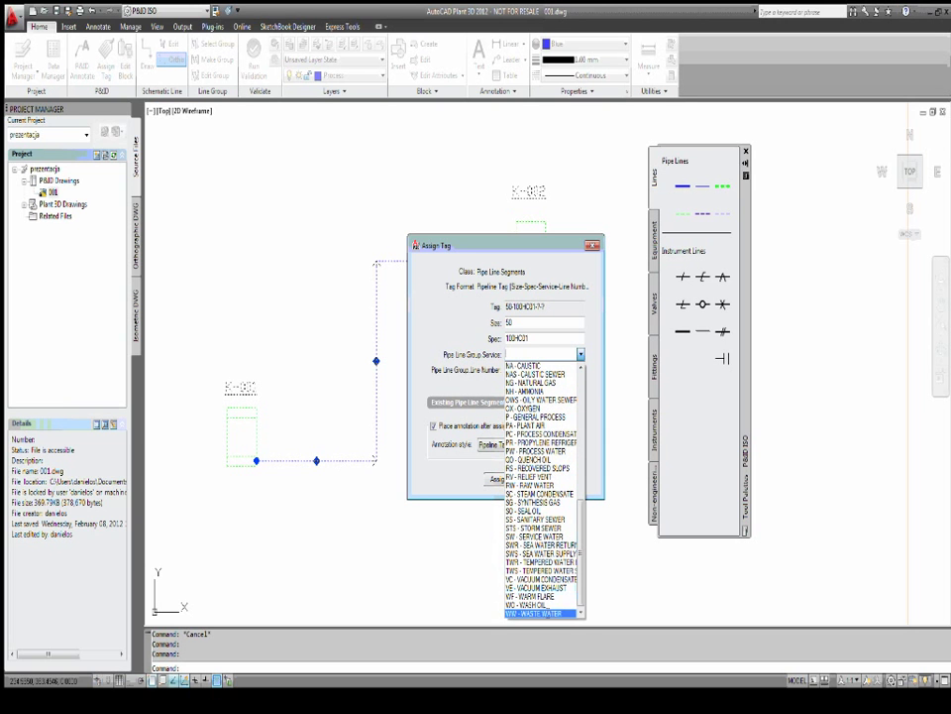
left_click(540, 613)
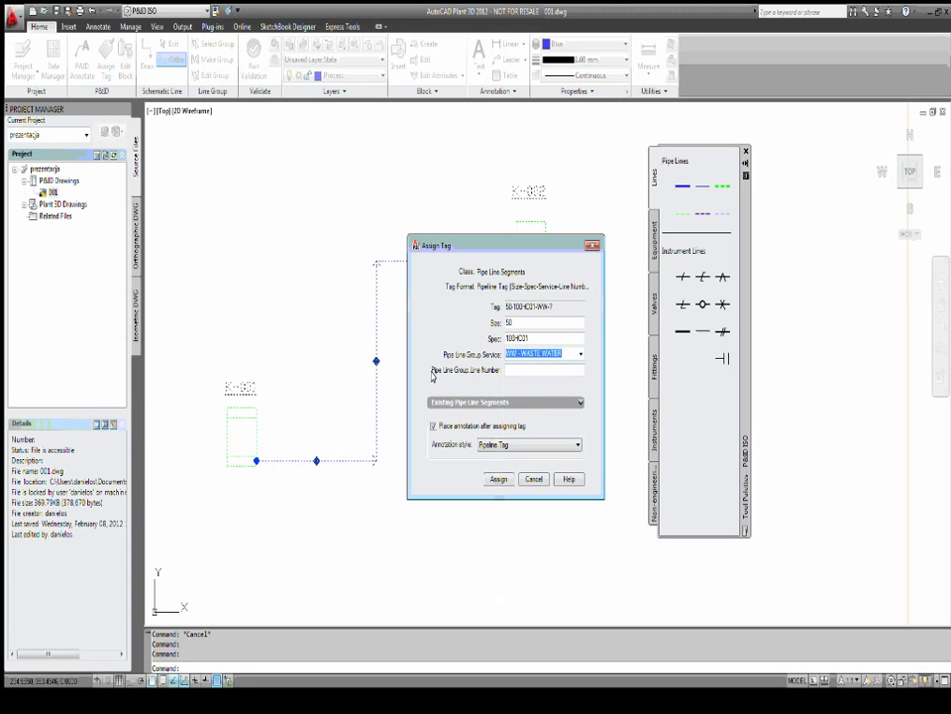
left_click(514, 371)
type("1")
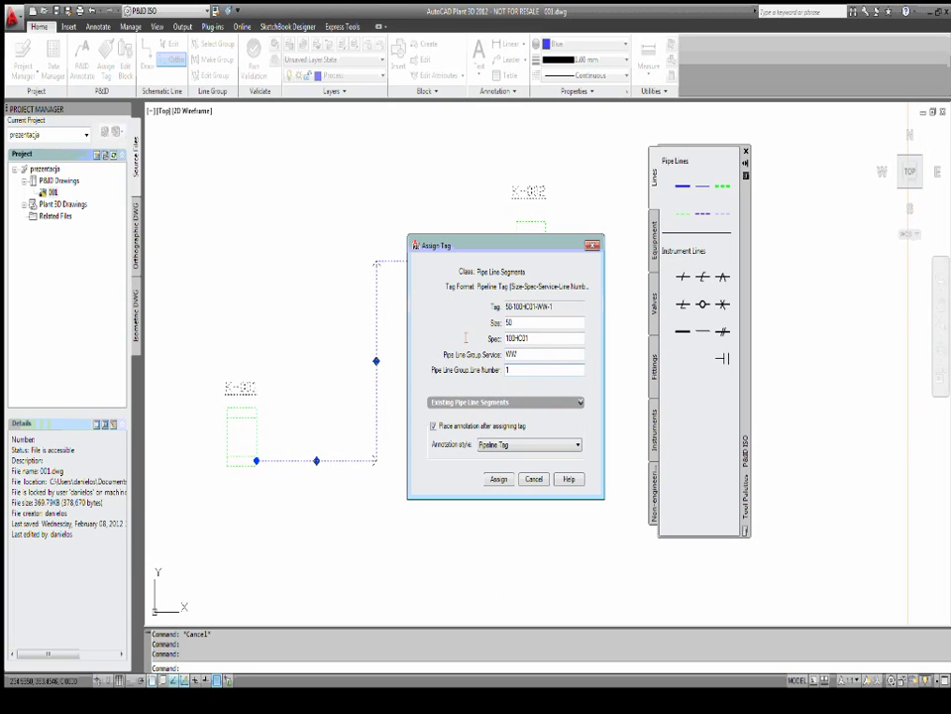
left_click(582, 401)
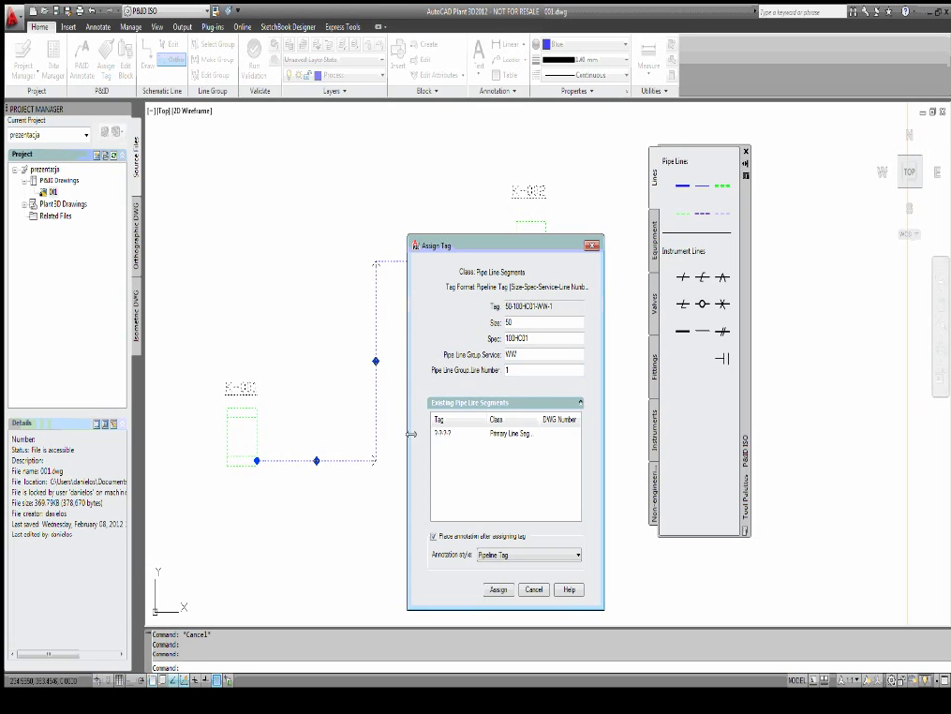
left_click(453, 434)
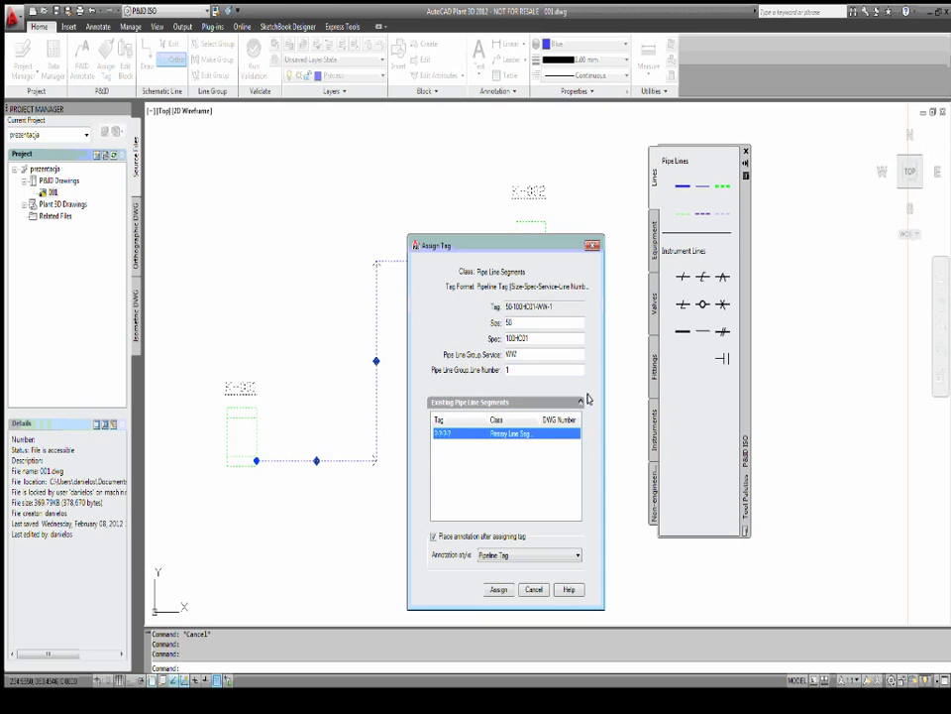
left_click(582, 400)
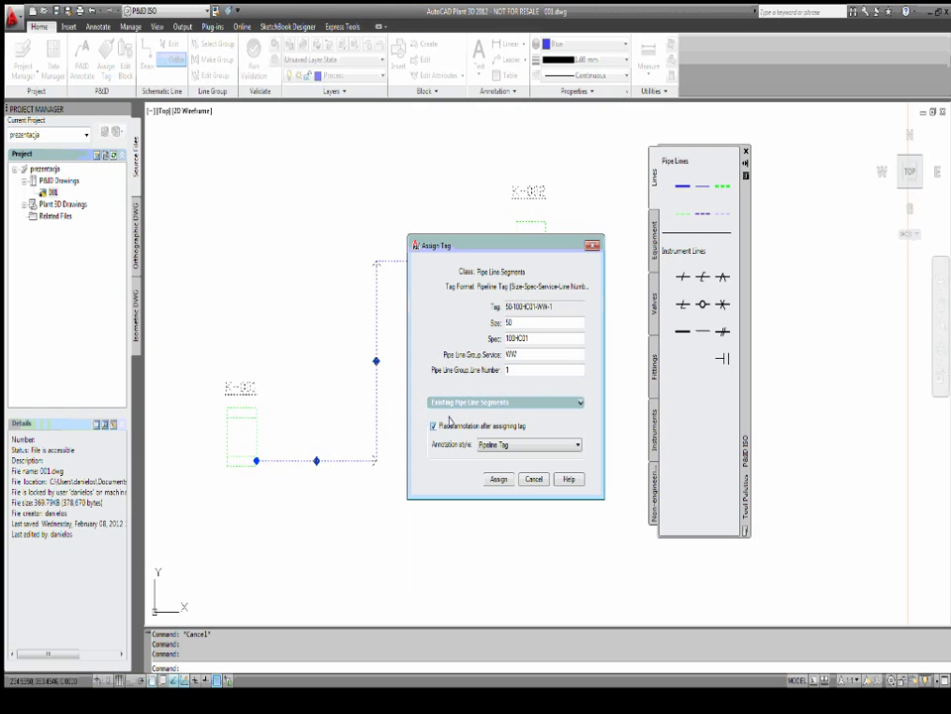
Assign tag 50-100HC01-WW-1 to the K-001 to K-002 line and place its label beside the vertical pipe.
left_click(499, 479)
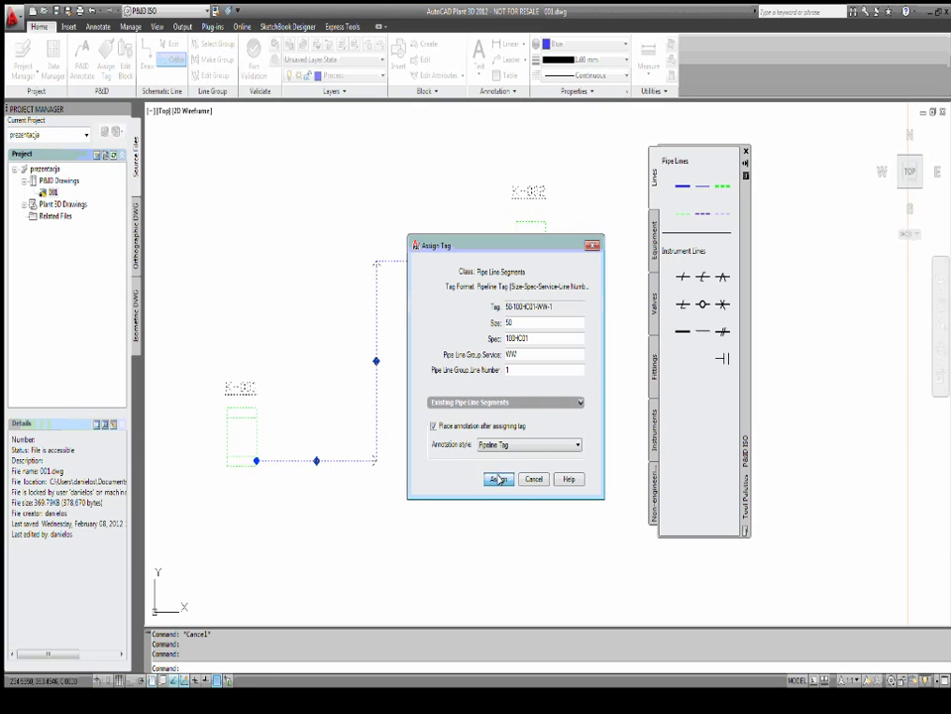
left_click(387, 362)
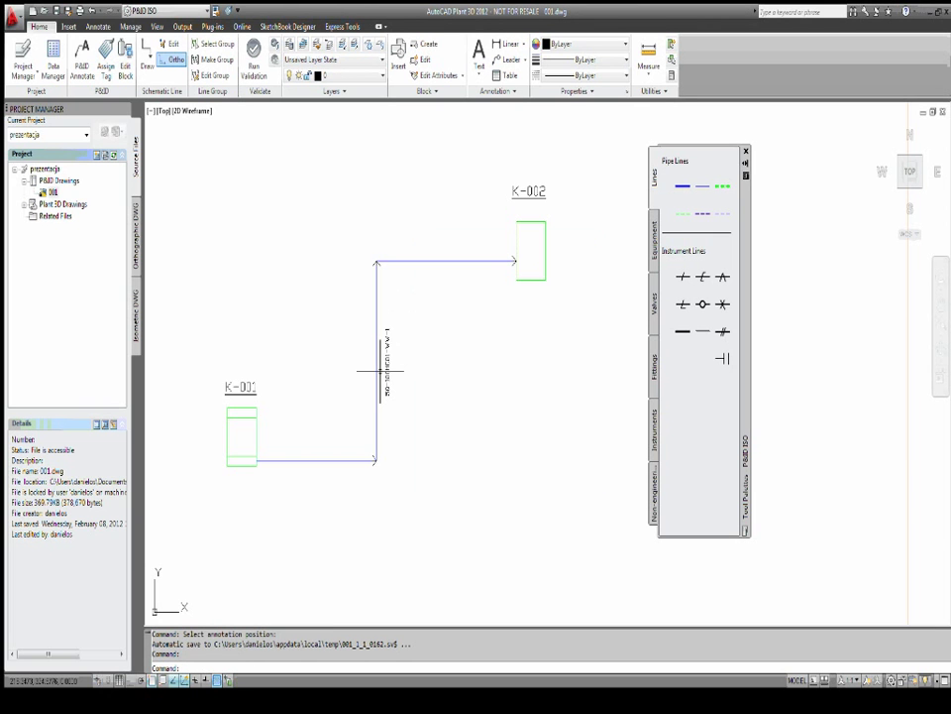
scroll(381, 375, "up", 2)
scroll(391, 308, "up", 1)
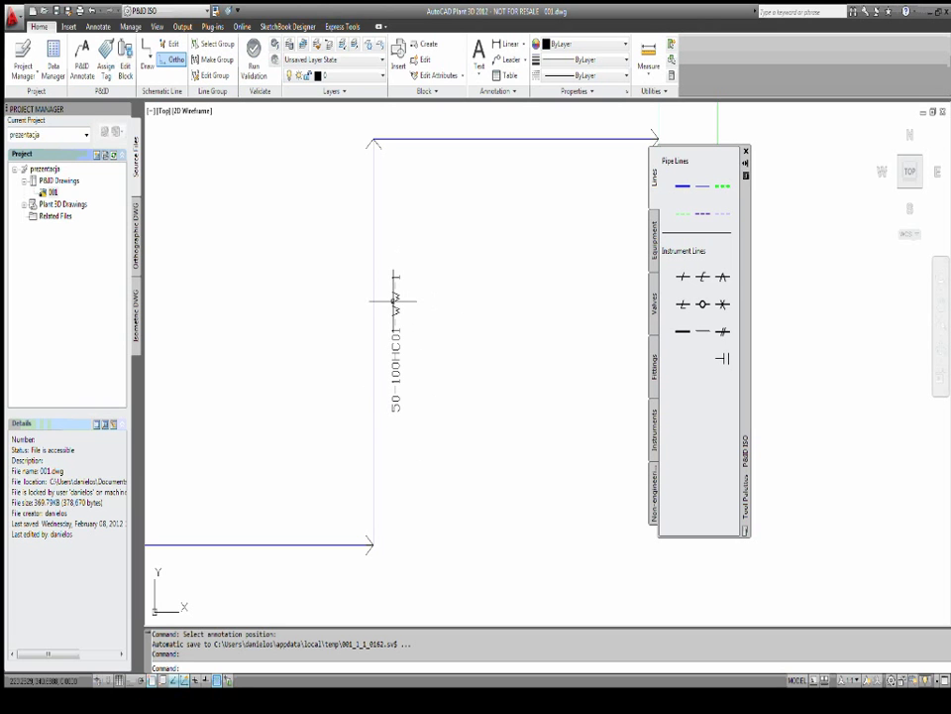
scroll(430, 337, "down", 2)
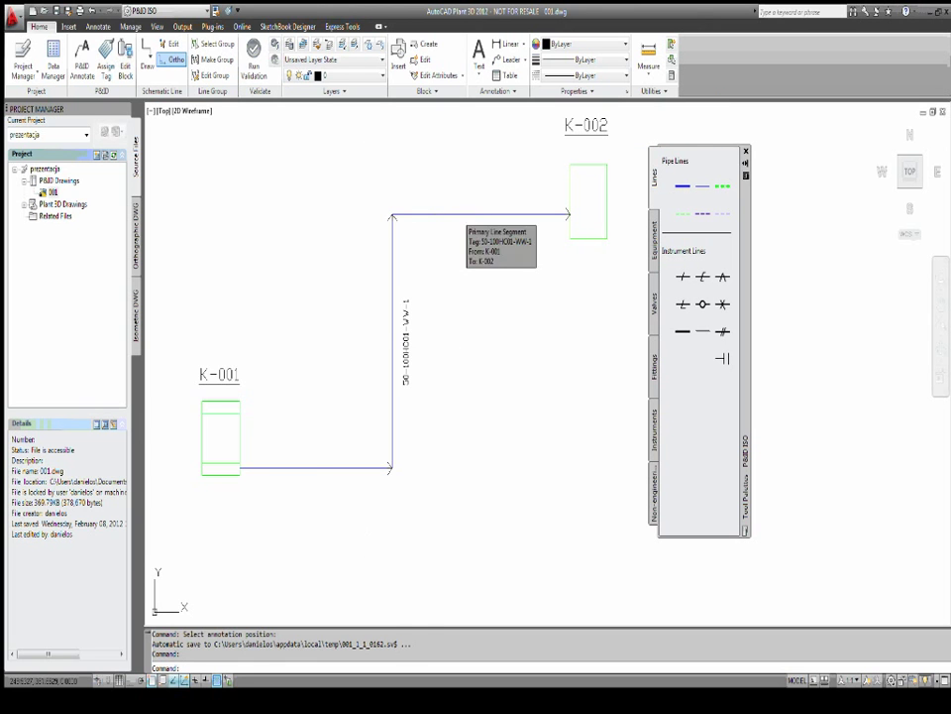
Grip-stretch the line's vertical run further to the right.
left_click(458, 213)
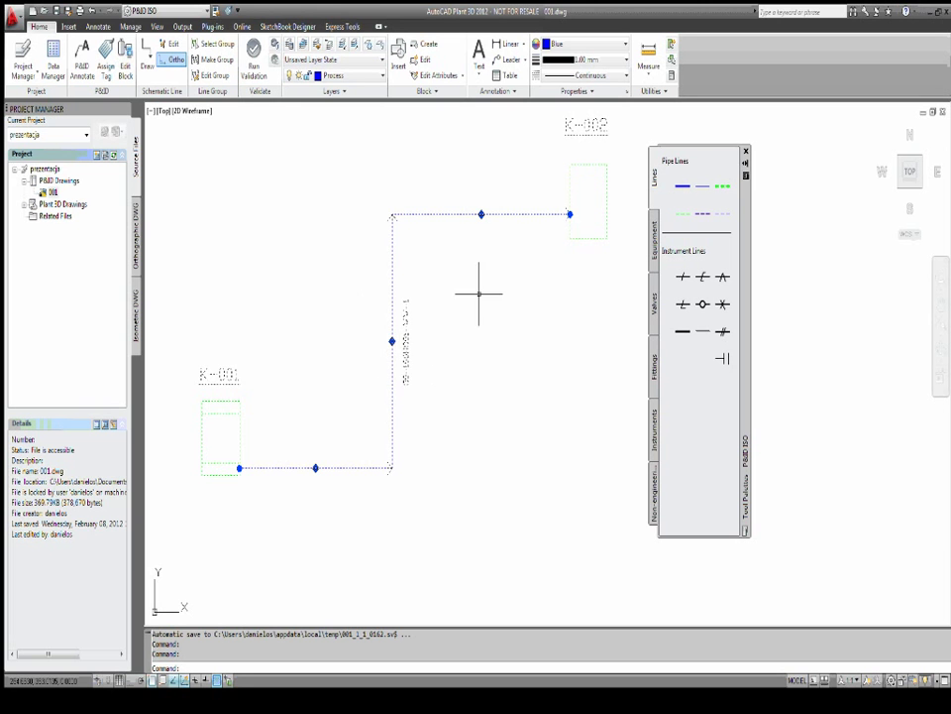
scroll(573, 207, "up", 3)
scroll(571, 238, "up", 5)
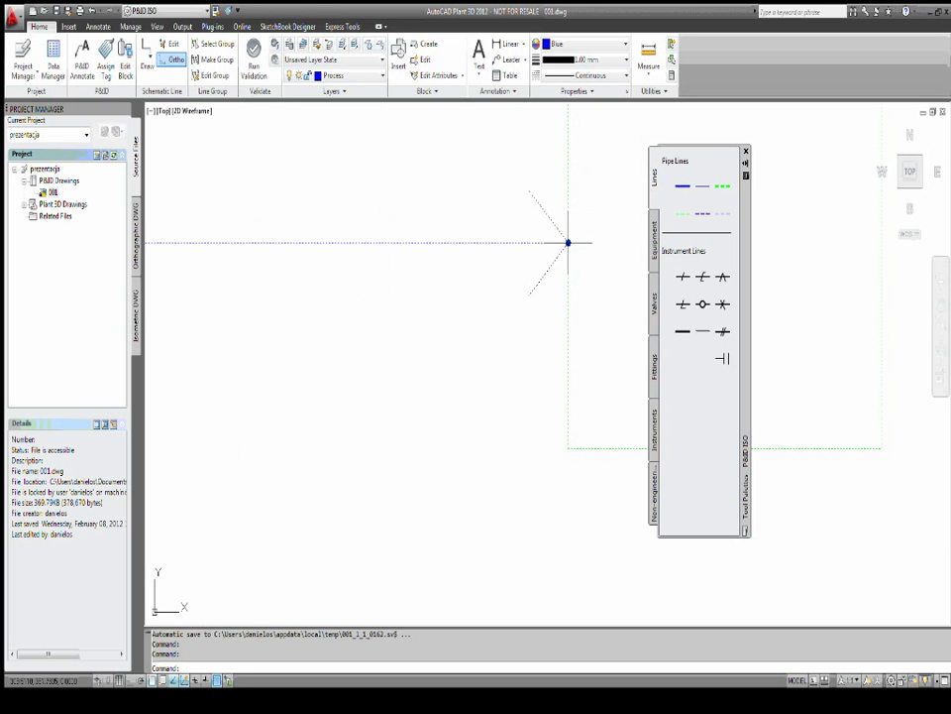
scroll(340, 361, "down", 2)
scroll(497, 333, "down", 2)
scroll(493, 254, "up", 3)
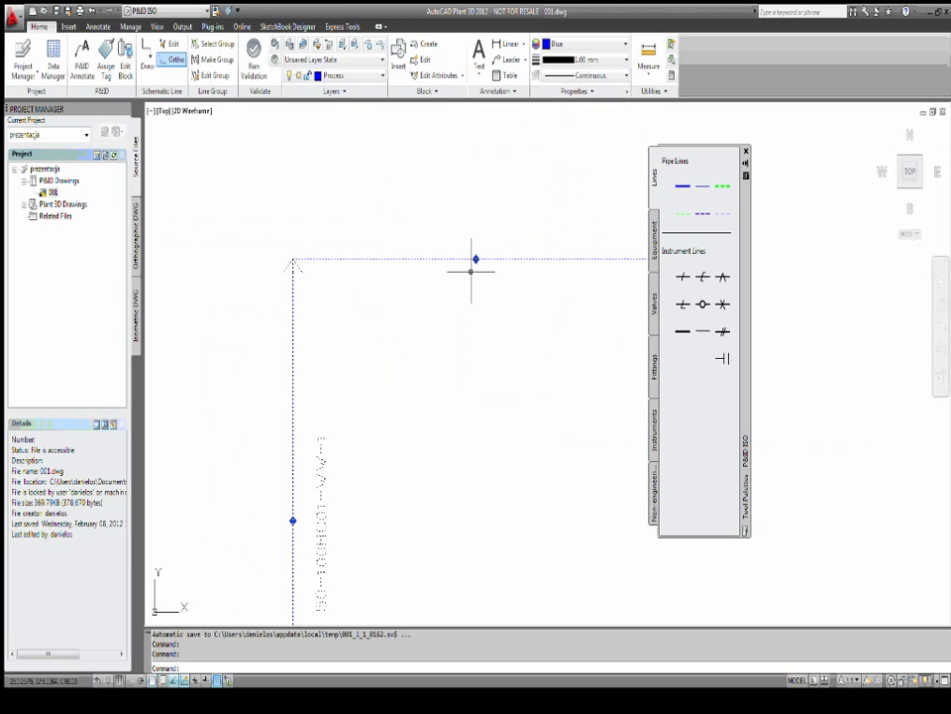
scroll(479, 296, "down", 2)
left_click(363, 442)
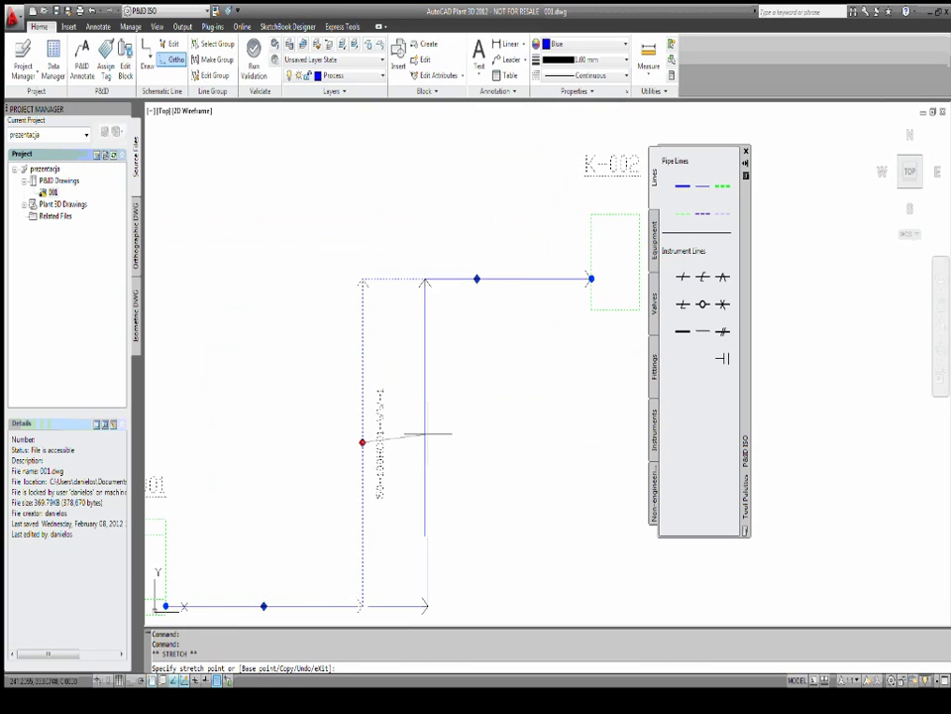
left_click(480, 437)
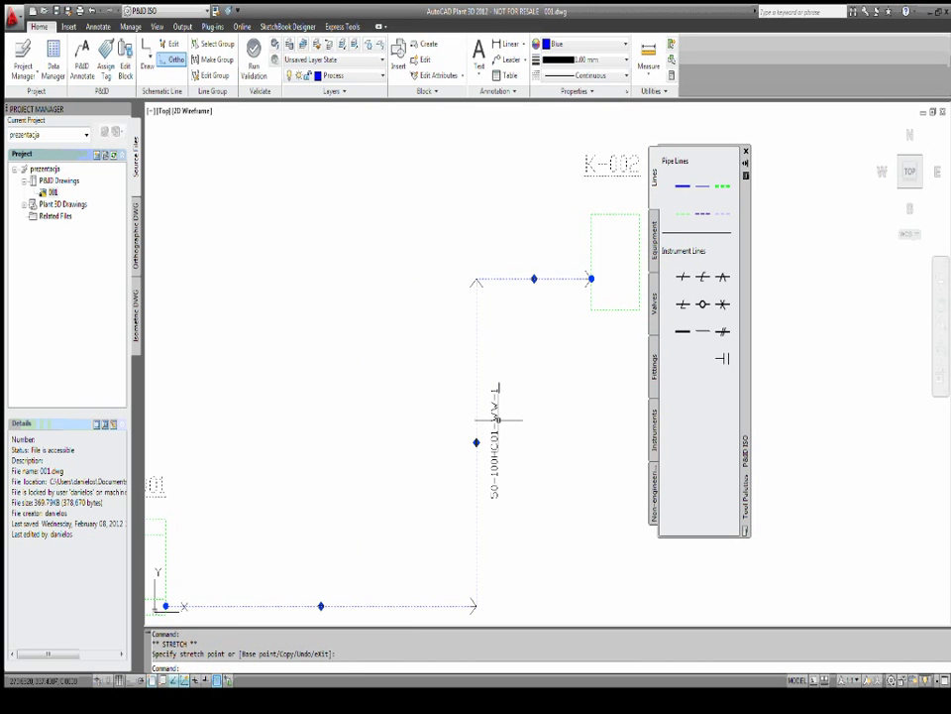
middle_click_drag(558, 505, 533, 420)
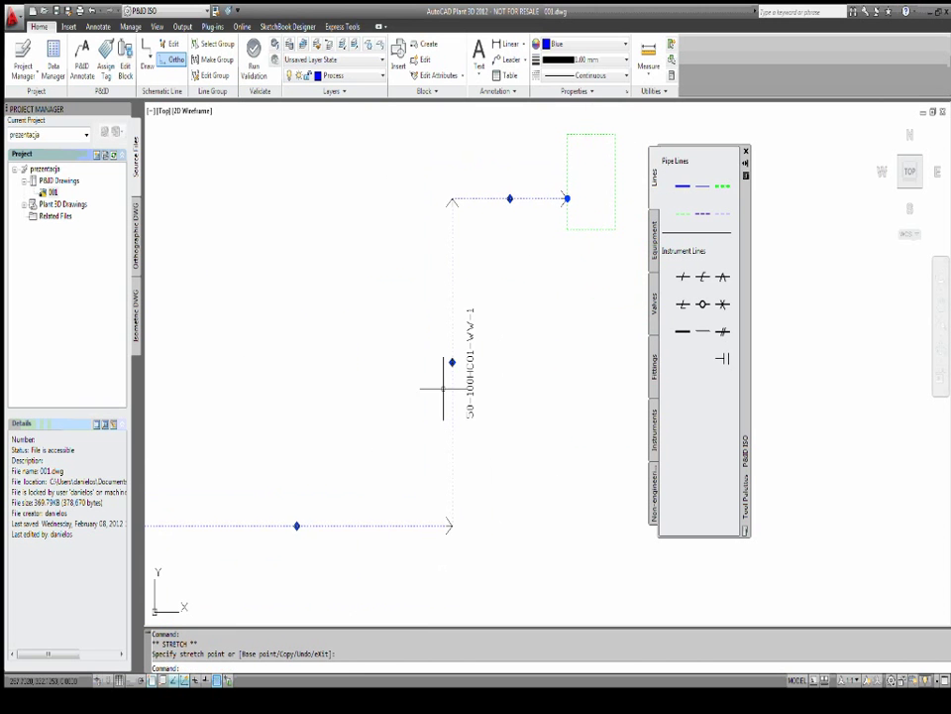
scroll(443, 388, "down", 2)
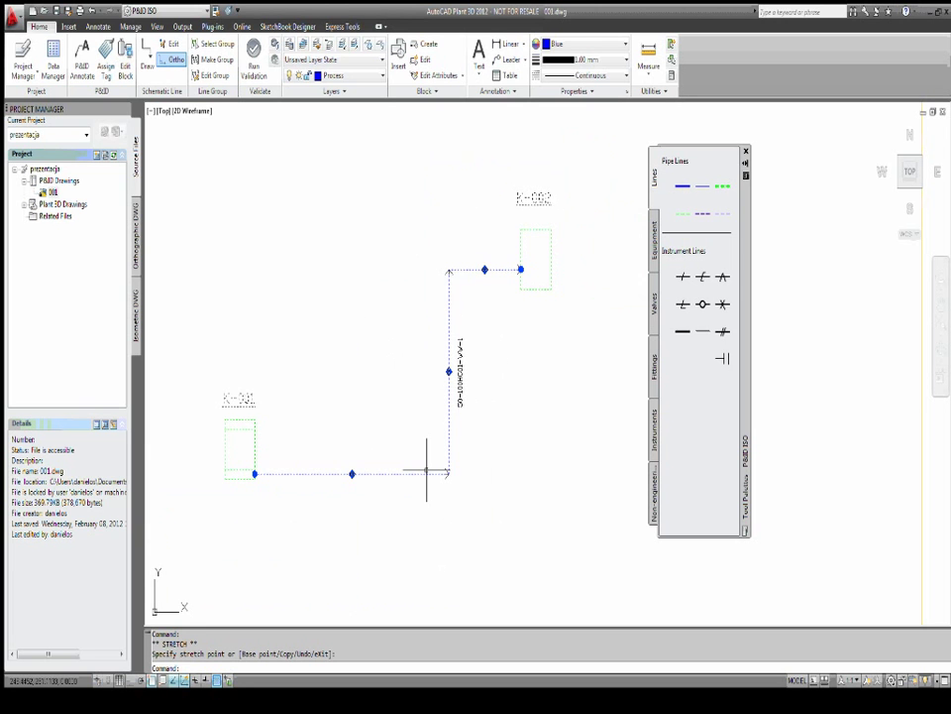
key("Escape")
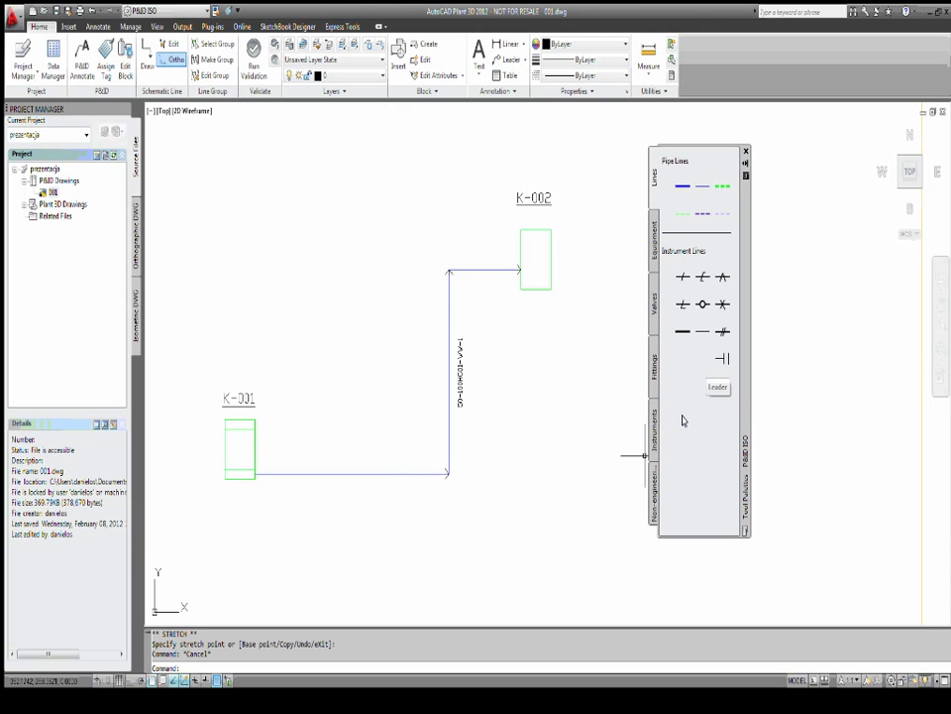
Insert a General Pump symbol from the Equipment palette onto the lower pipe.
left_click(653, 248)
scroll(738, 243, "down", 3)
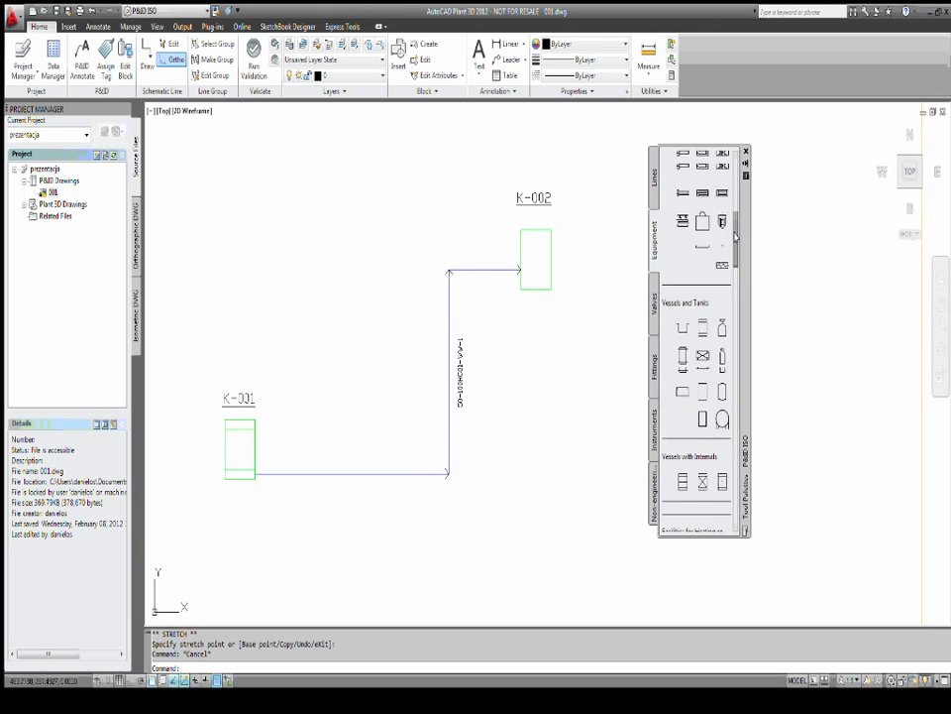
scroll(736, 198, "down", 3)
scroll(736, 189, "up", 2)
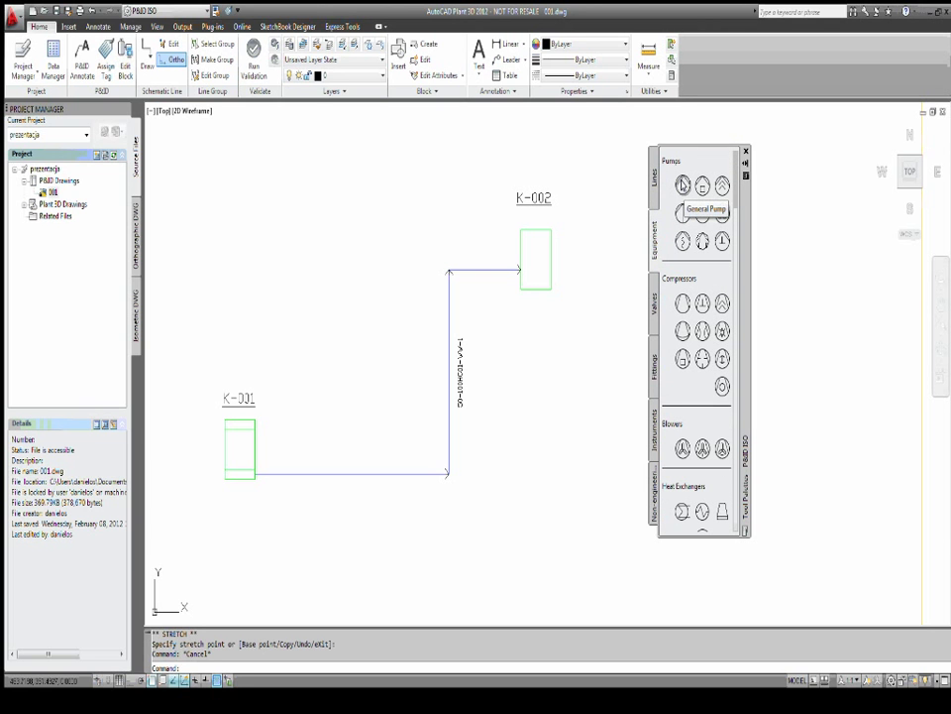
left_click(682, 211)
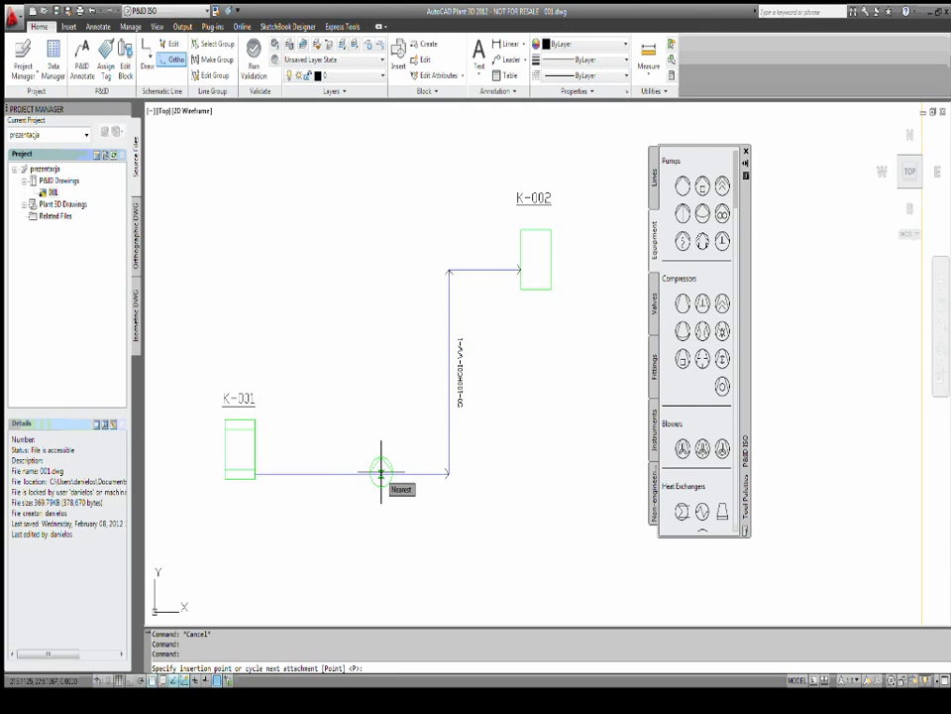
left_click(380, 472)
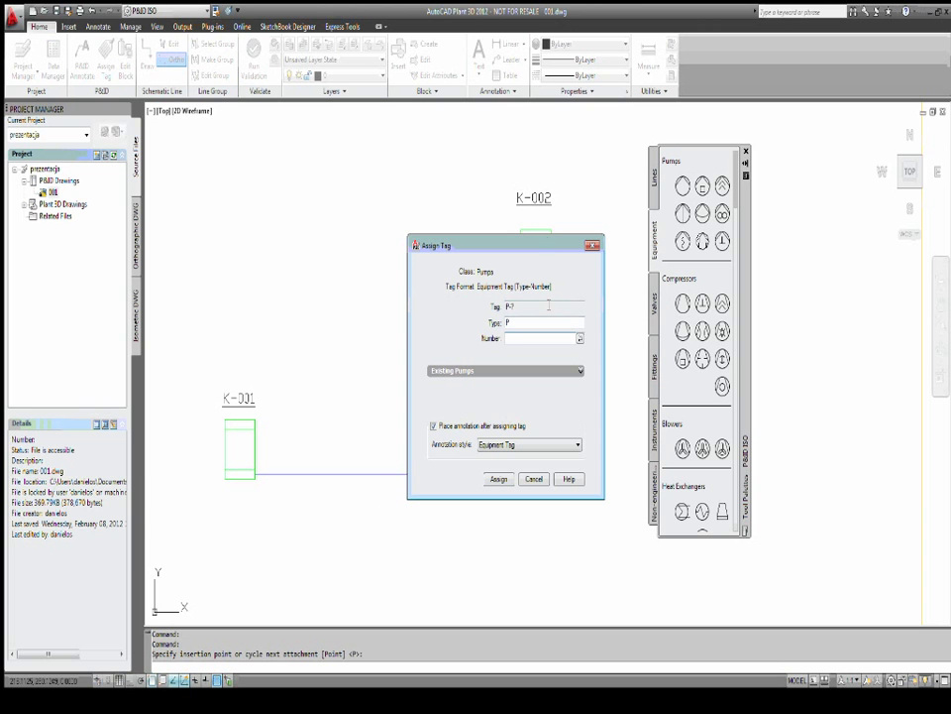
Number the pump 001 to tag it P-001, with its label placed below.
left_click(580, 338)
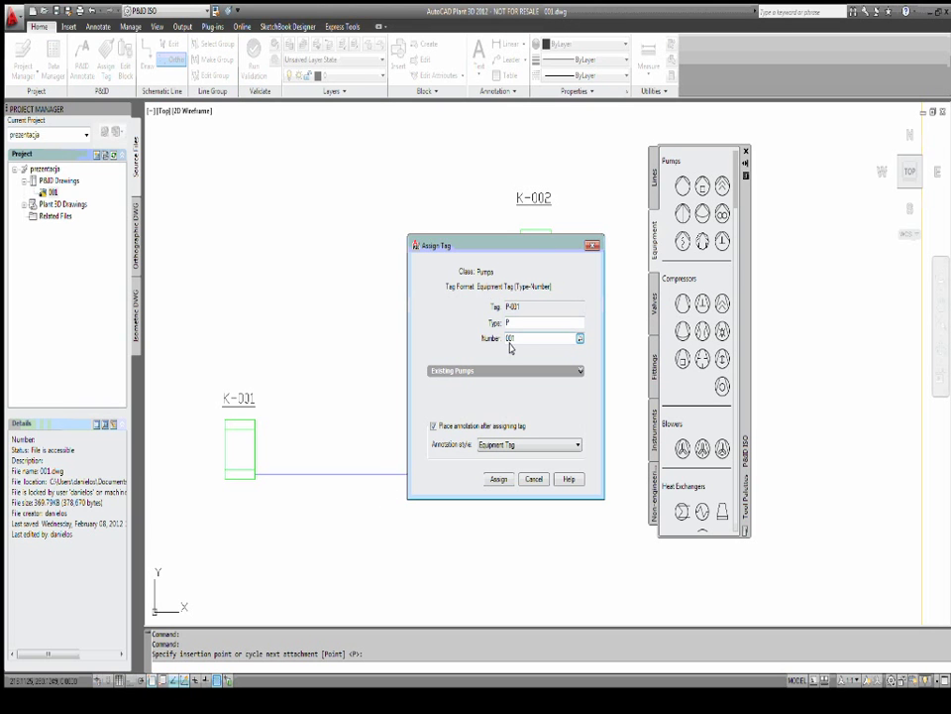
left_click(498, 479)
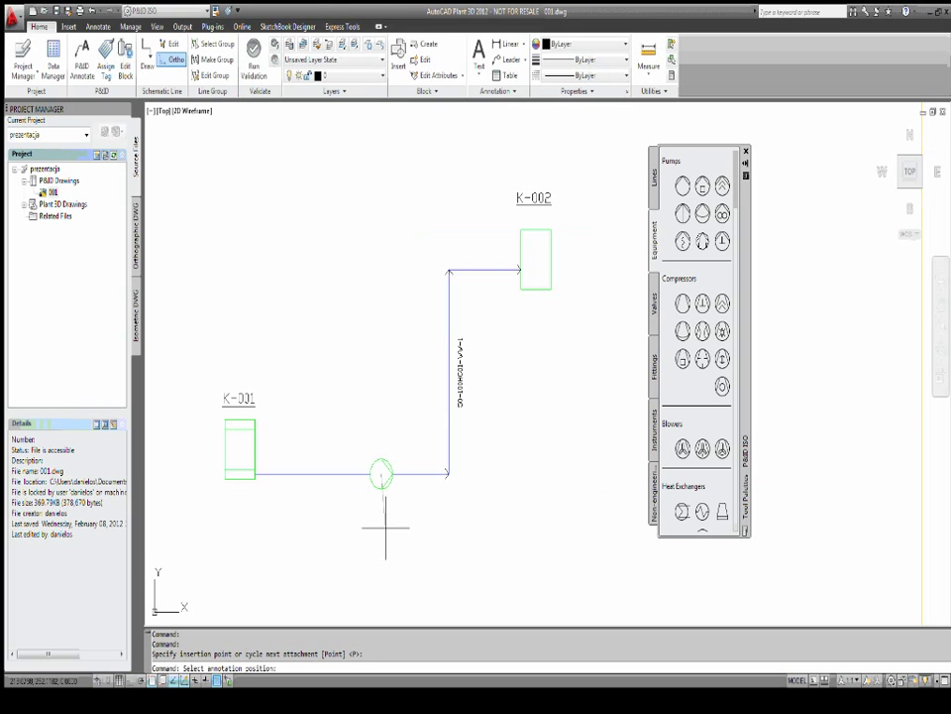
left_click(381, 532)
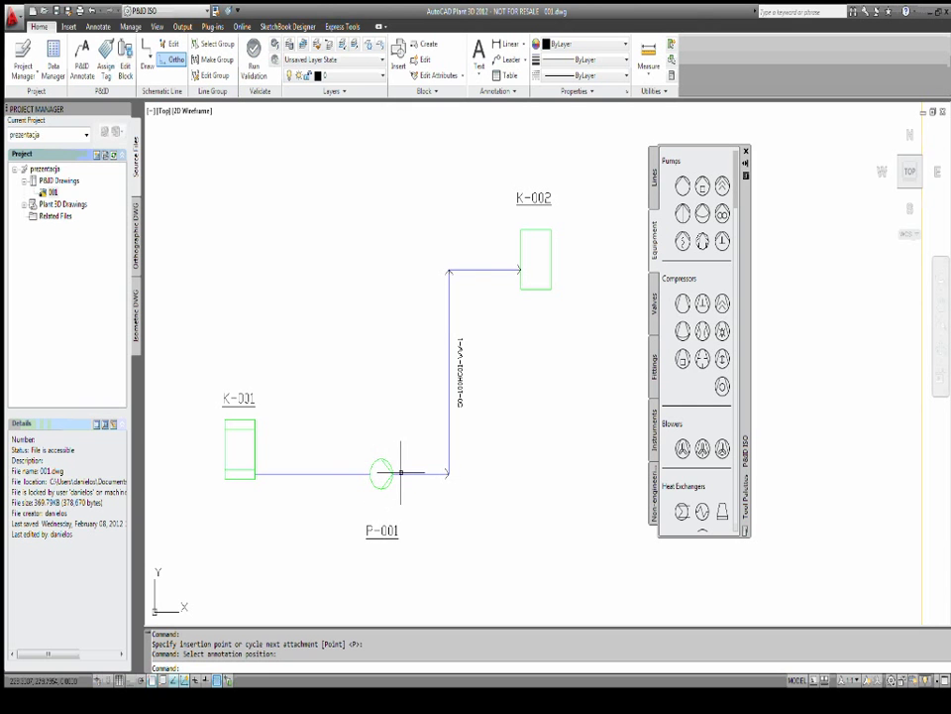
scroll(388, 542, "up", 2)
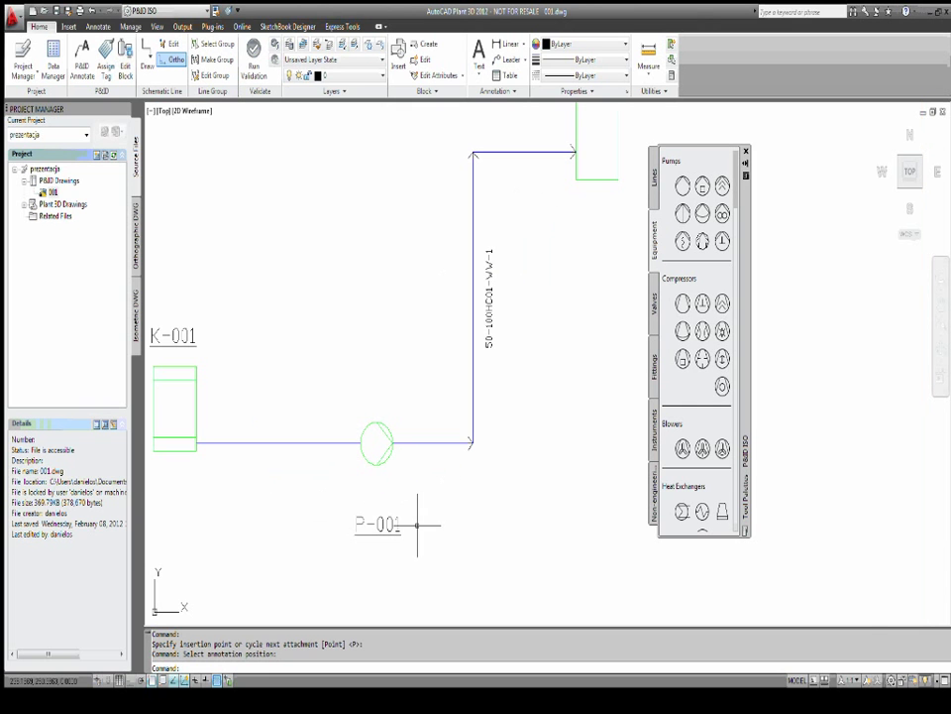
scroll(417, 525, "down", 2)
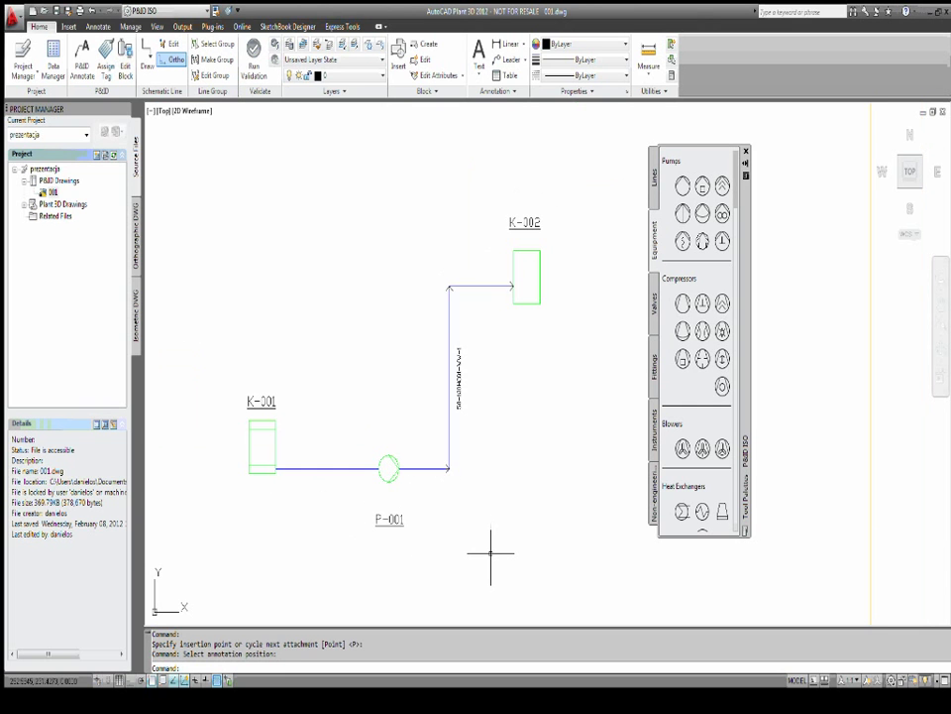
Recentre the drawing and switch the P&ID ISO palette to its Valves symbols.
middle_click_drag(491, 555, 483, 496)
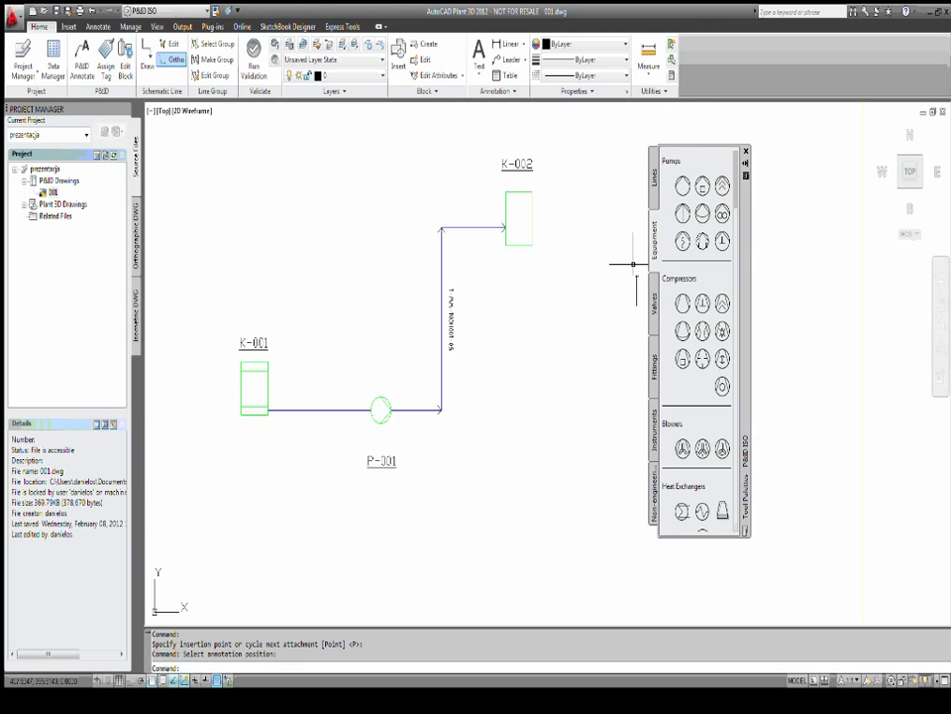
left_click(653, 303)
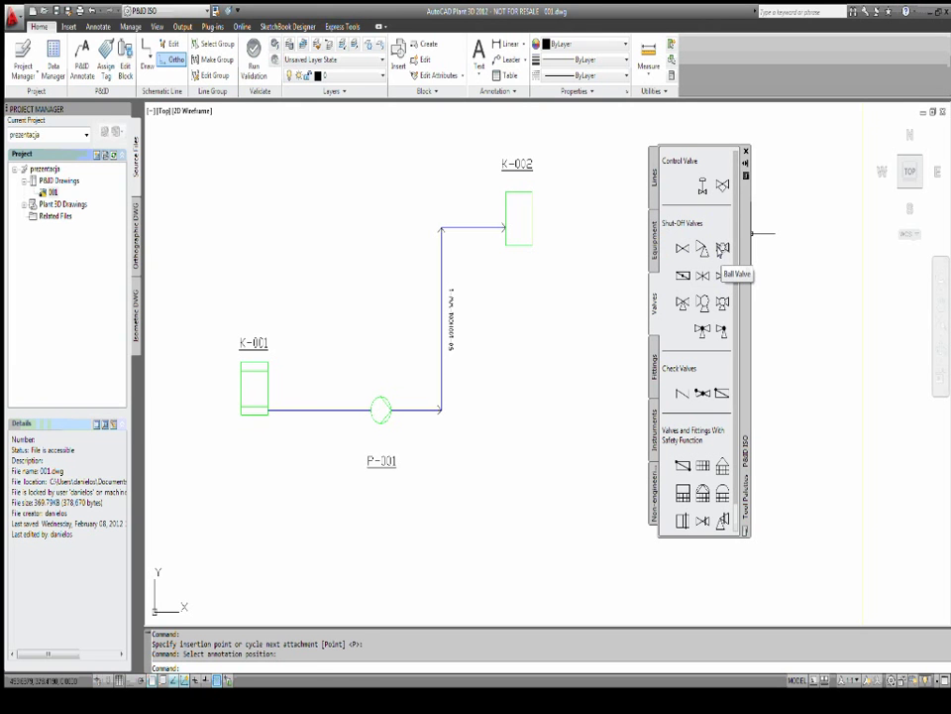
Place size-50 ball valve HA-101 on the pipe before pump P-001.
left_click(722, 249)
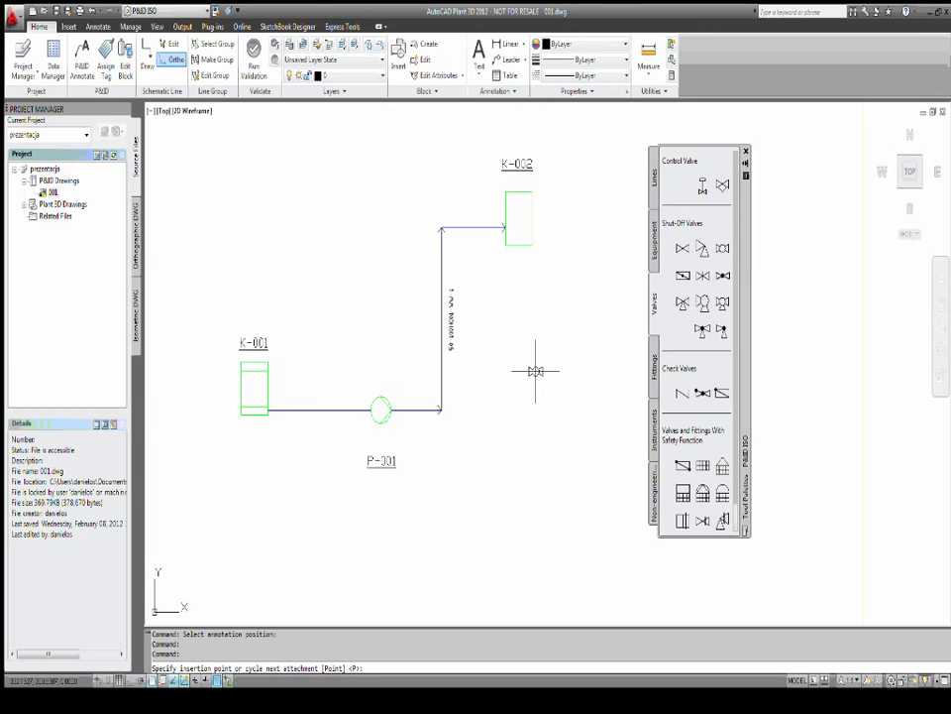
scroll(346, 415, "up", 2)
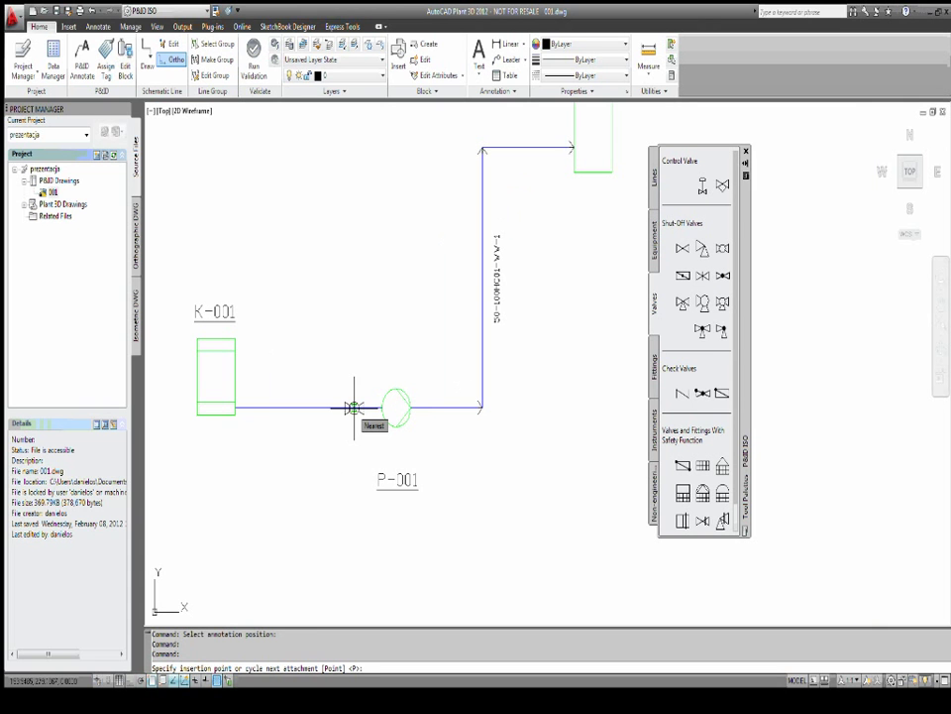
left_click(354, 408)
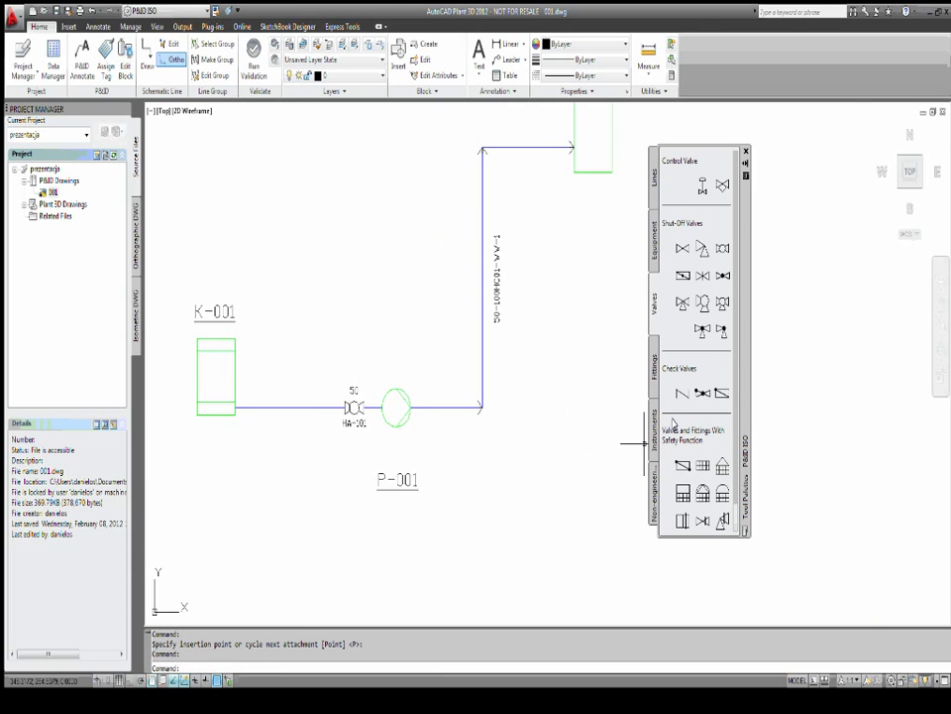
scroll(344, 421, "up", 4)
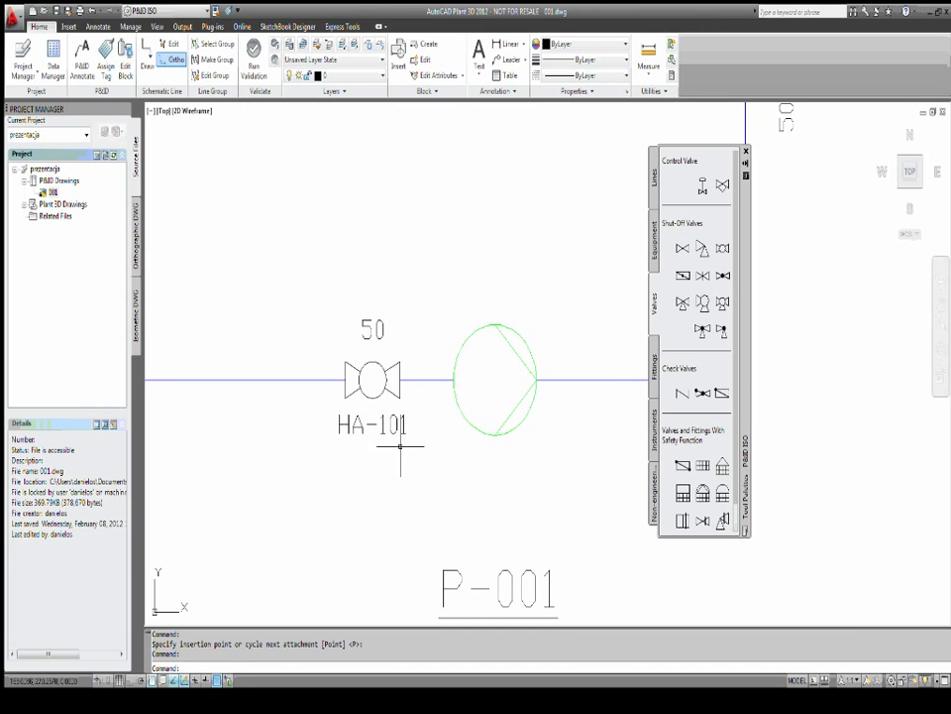
scroll(431, 448, "down", 4)
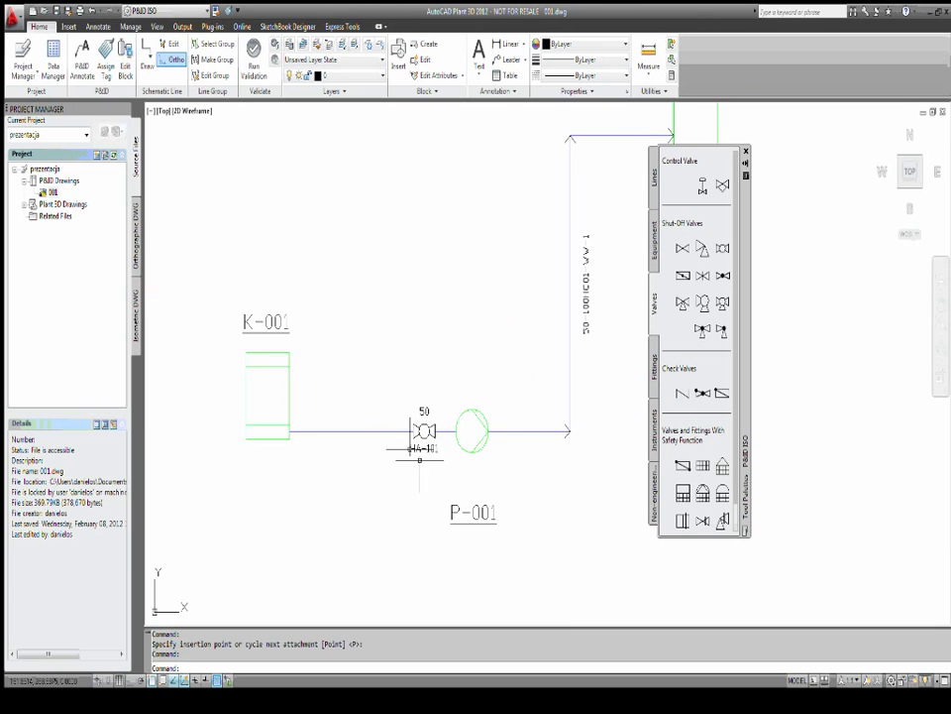
Place shut-off valve HA-102 on the line just after the pump.
middle_click_drag(419, 449, 385, 431)
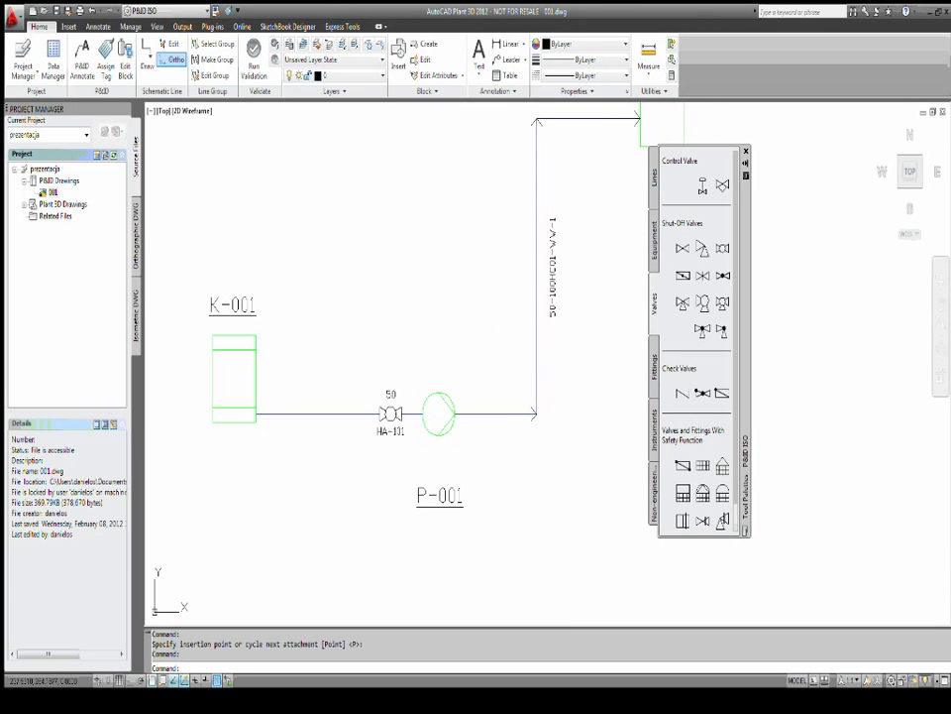
left_click(704, 335)
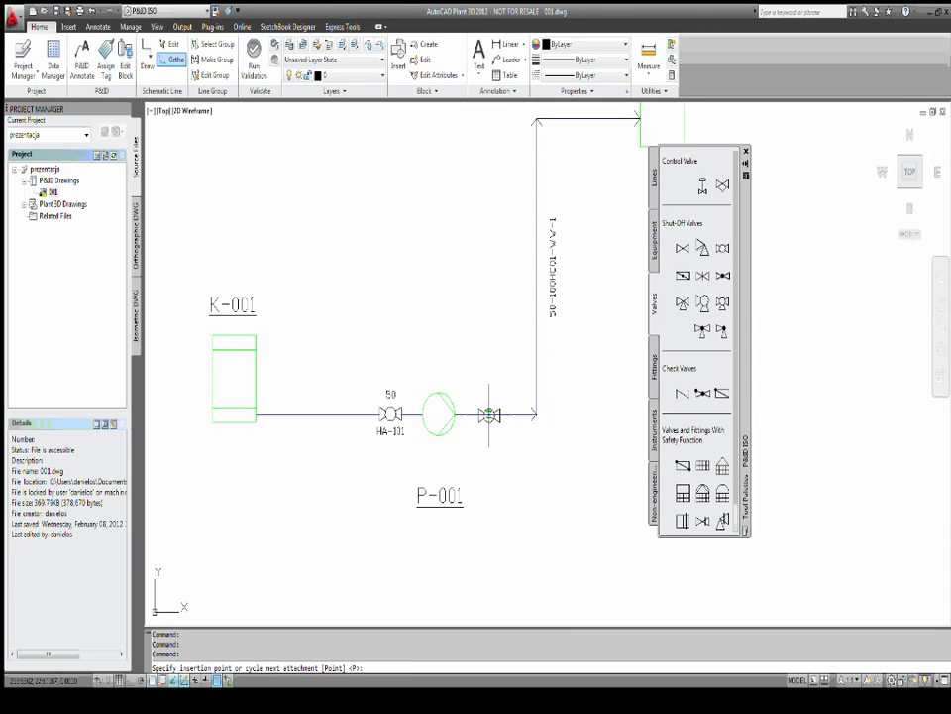
left_click(488, 414)
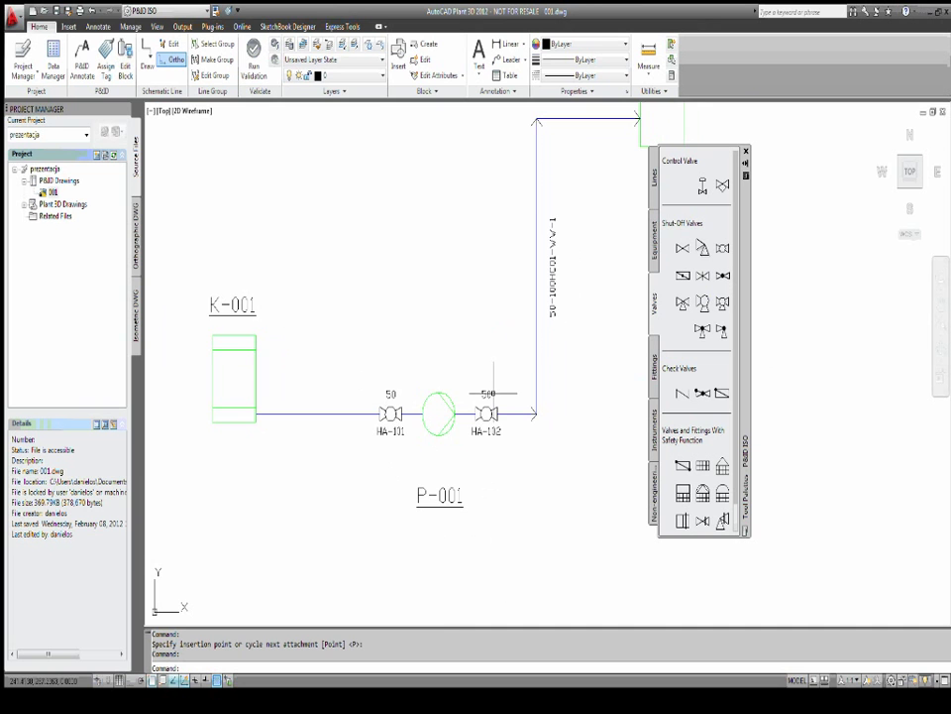
scroll(493, 394, "up", 3)
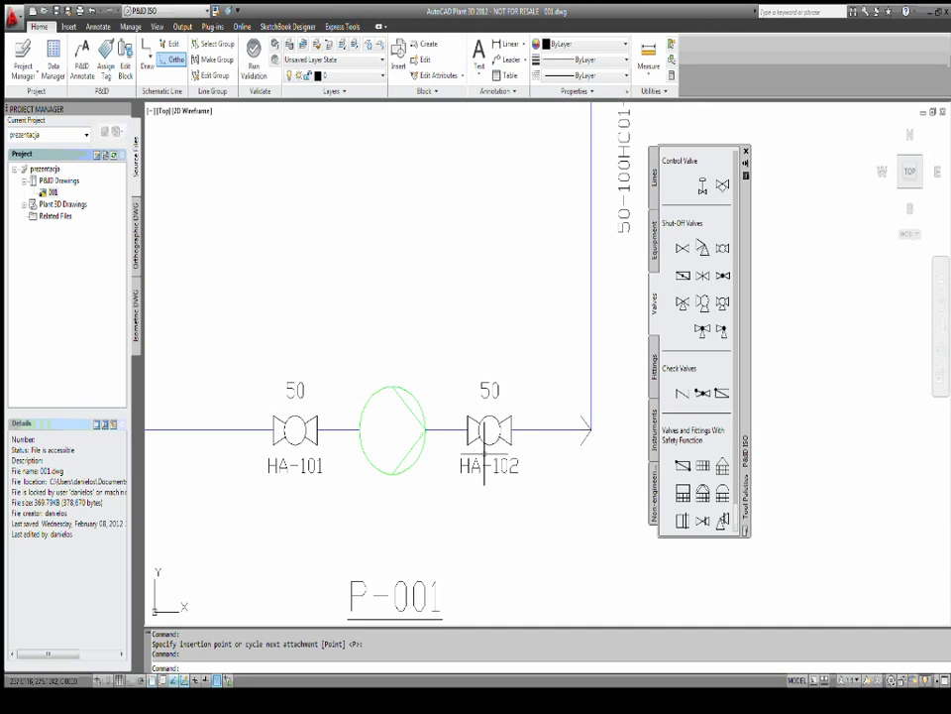
scroll(516, 436, "down", 2)
scroll(520, 433, "down", 2)
middle_click_drag(522, 433, 548, 400)
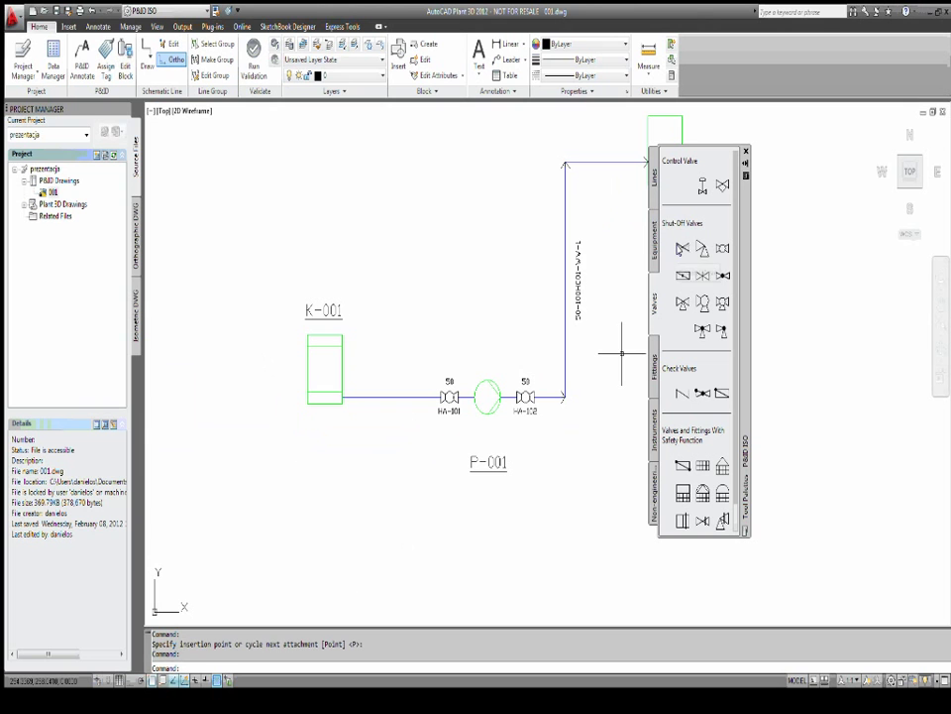
Place size-50 shut-off valves HA-103 beside K-001 and HA-104 on the line entering K-002.
left_click(703, 275)
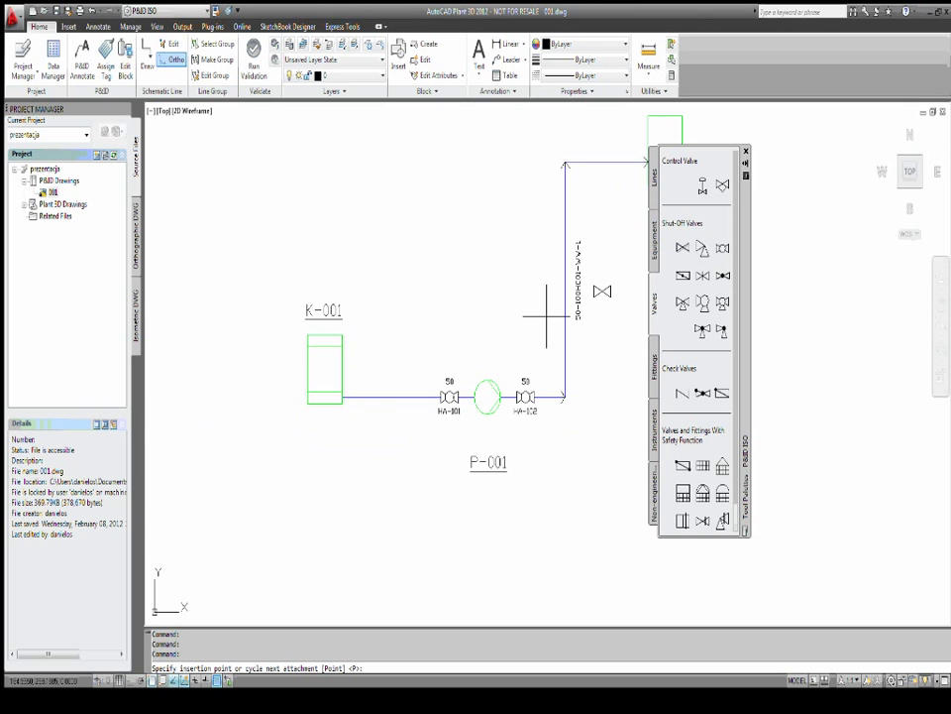
left_click(361, 396)
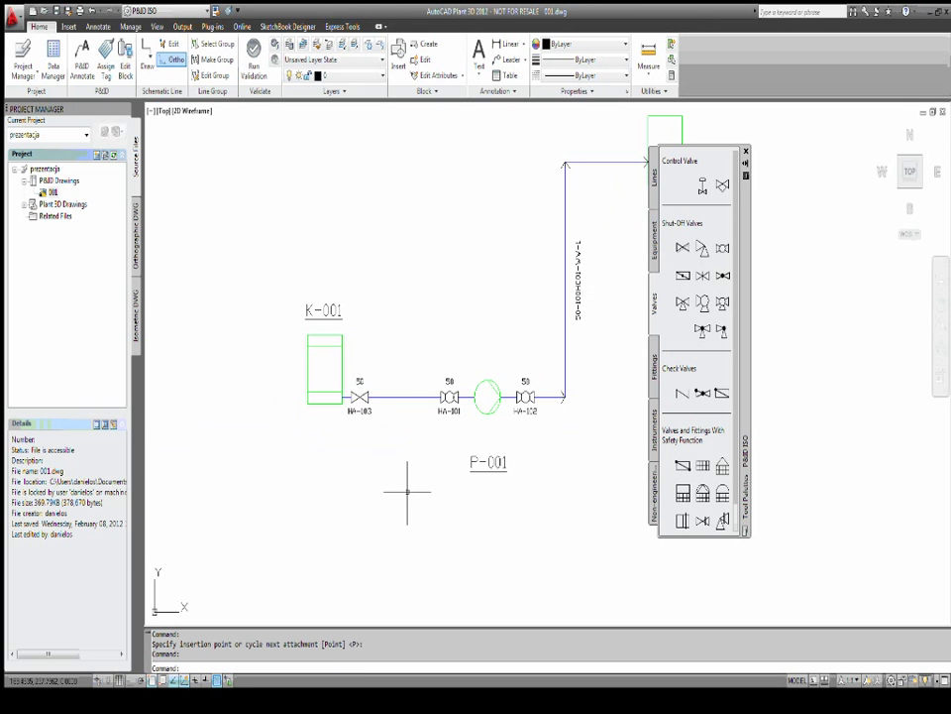
middle_click_drag(574, 392, 434, 487)
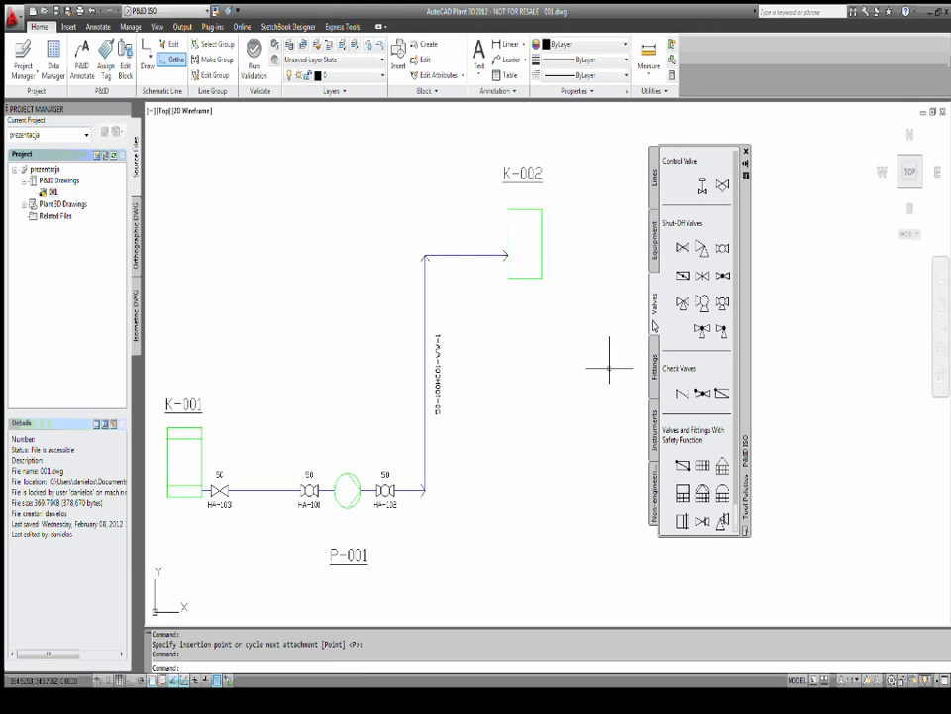
key("Return")
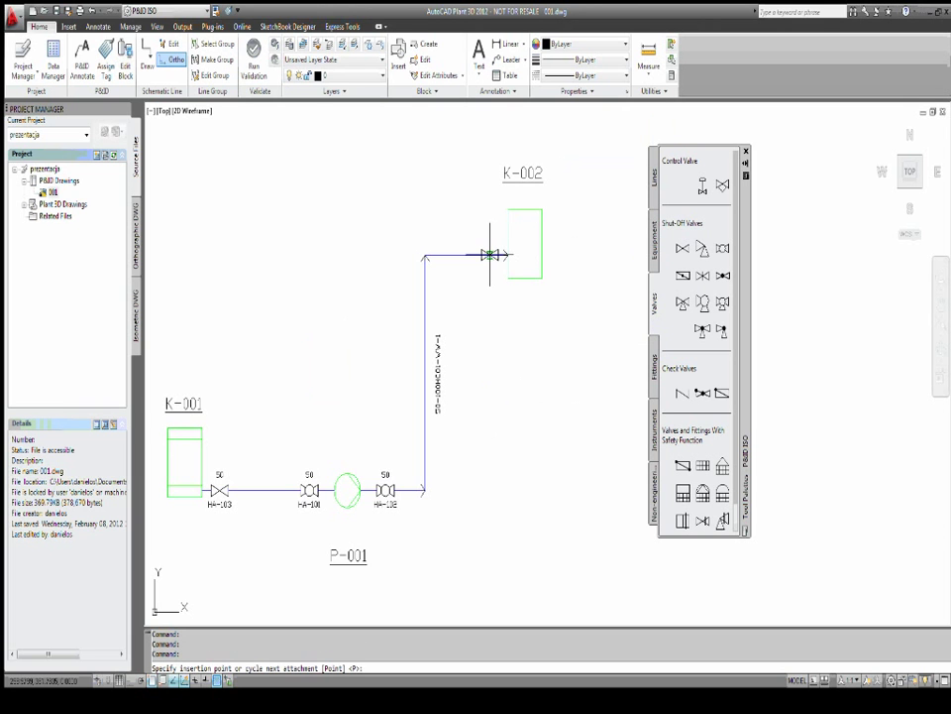
left_click(490, 255)
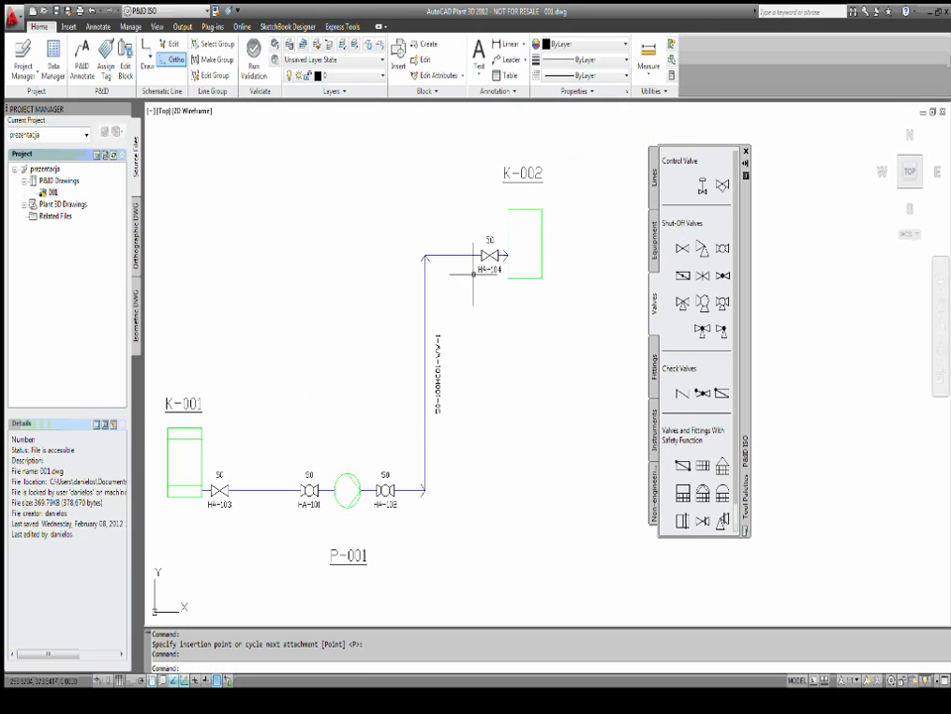
middle_click_drag(503, 464, 546, 400)
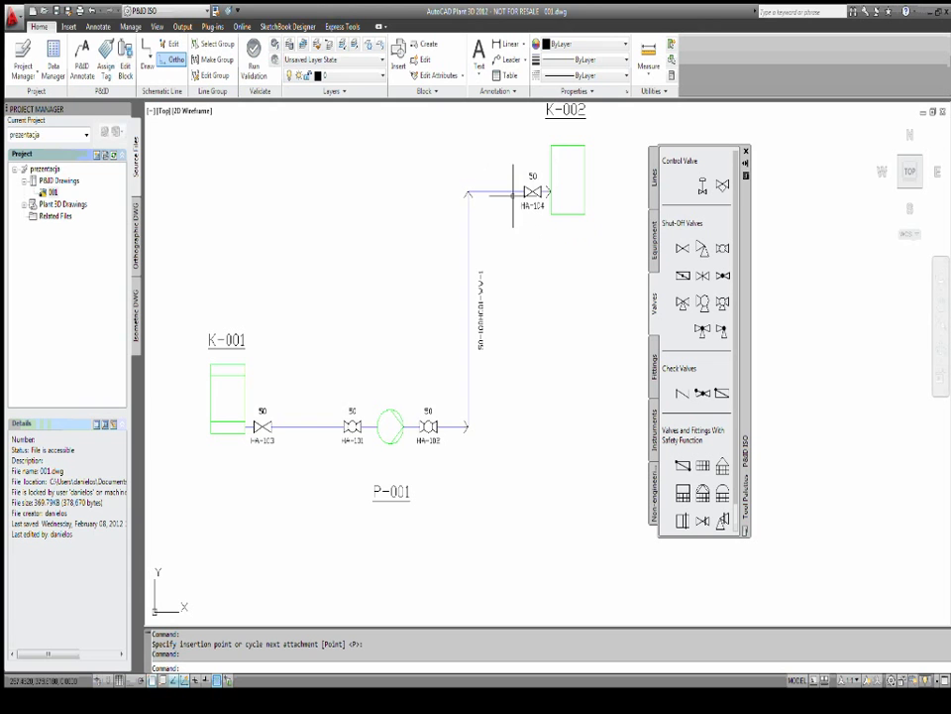
scroll(540, 191, "up", 4)
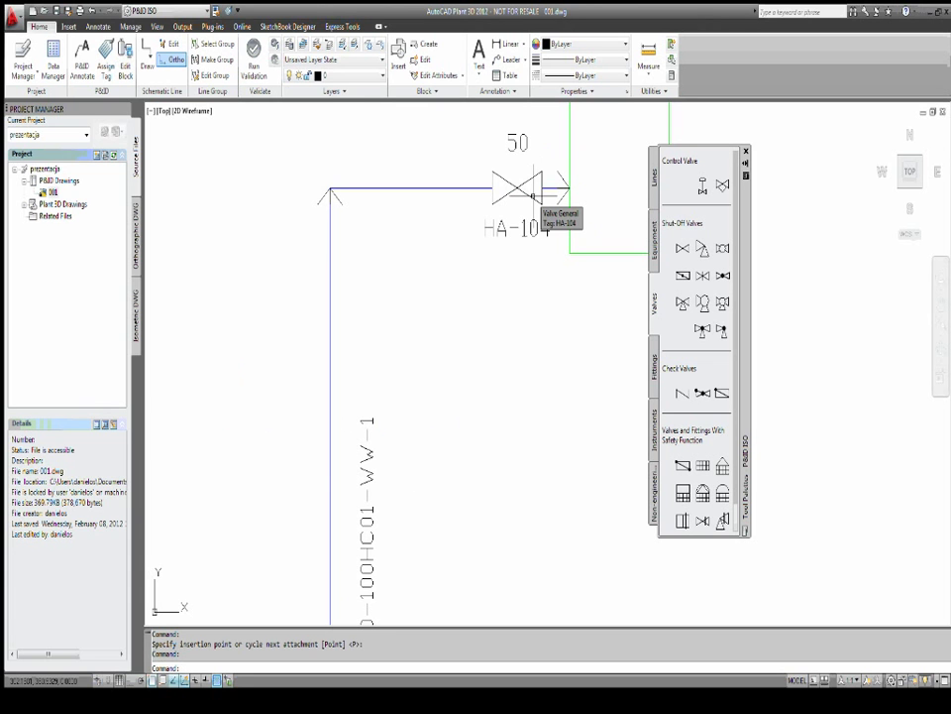
scroll(535, 198, "down", 4)
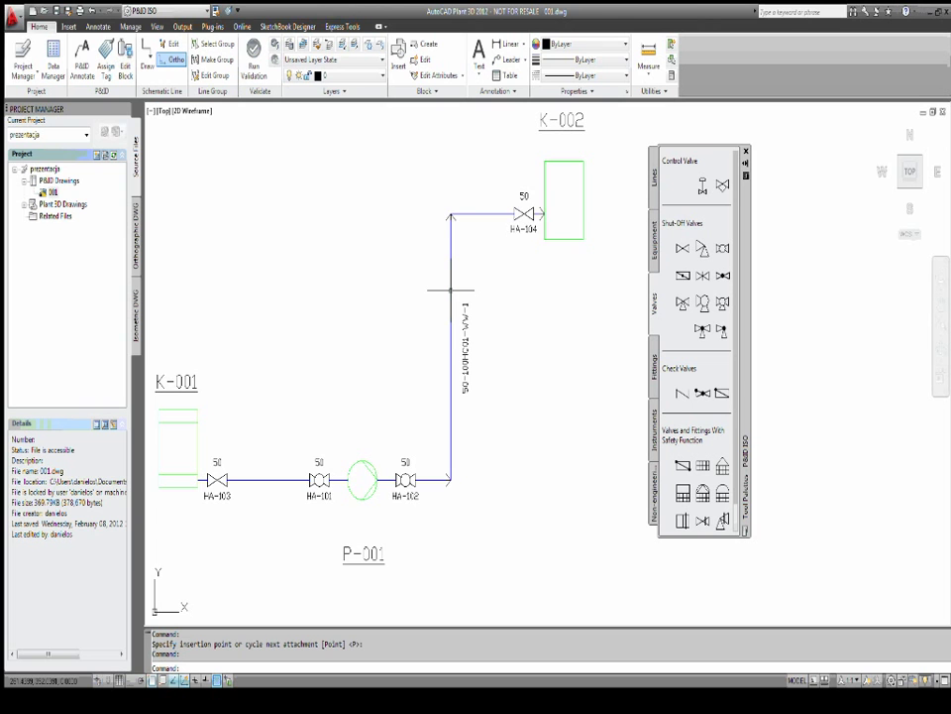
scroll(451, 291, "down", 2)
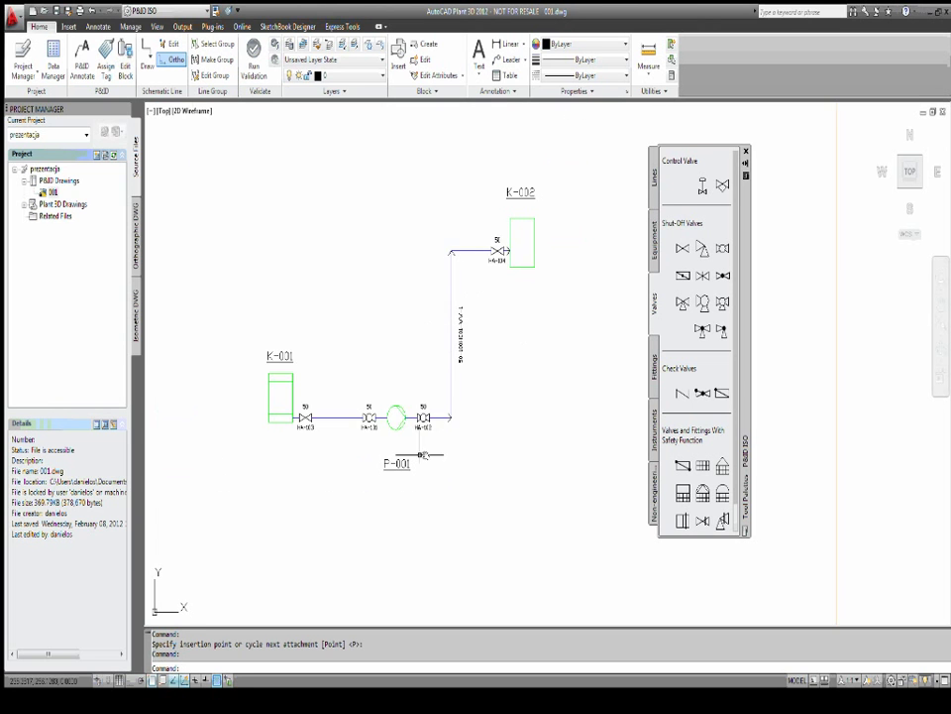
middle_click_drag(348, 414, 405, 394)
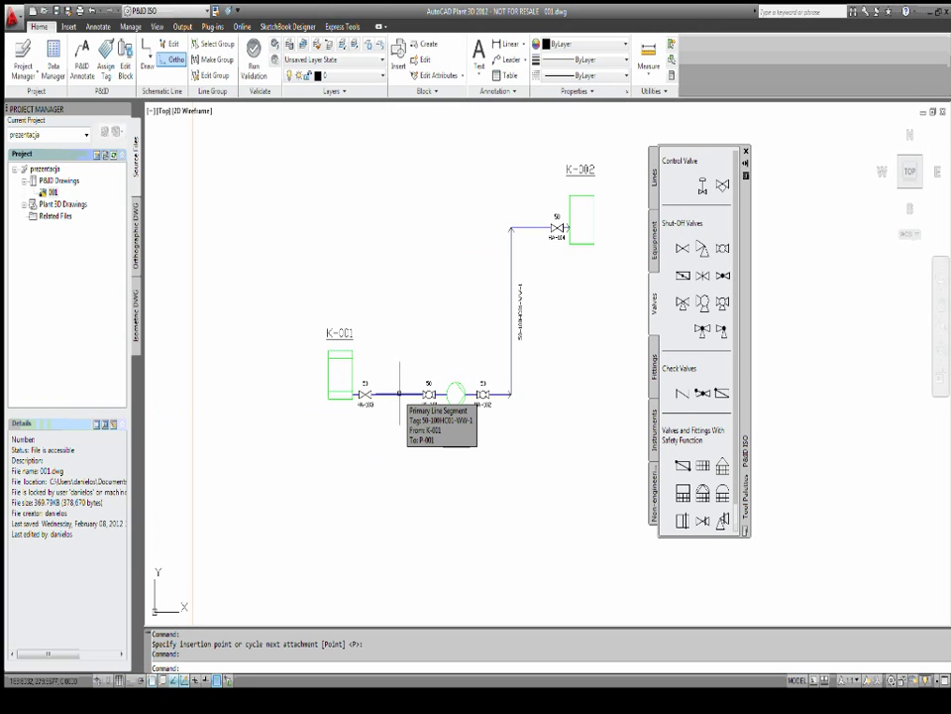
middle_click_drag(543, 434, 520, 411)
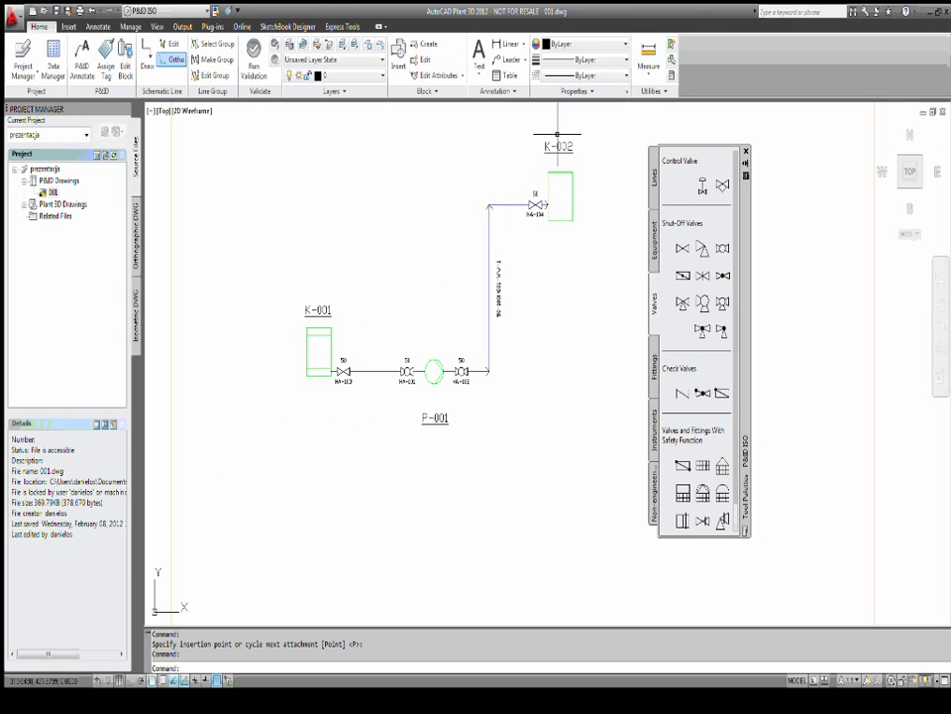
scroll(401, 396, "up", 2)
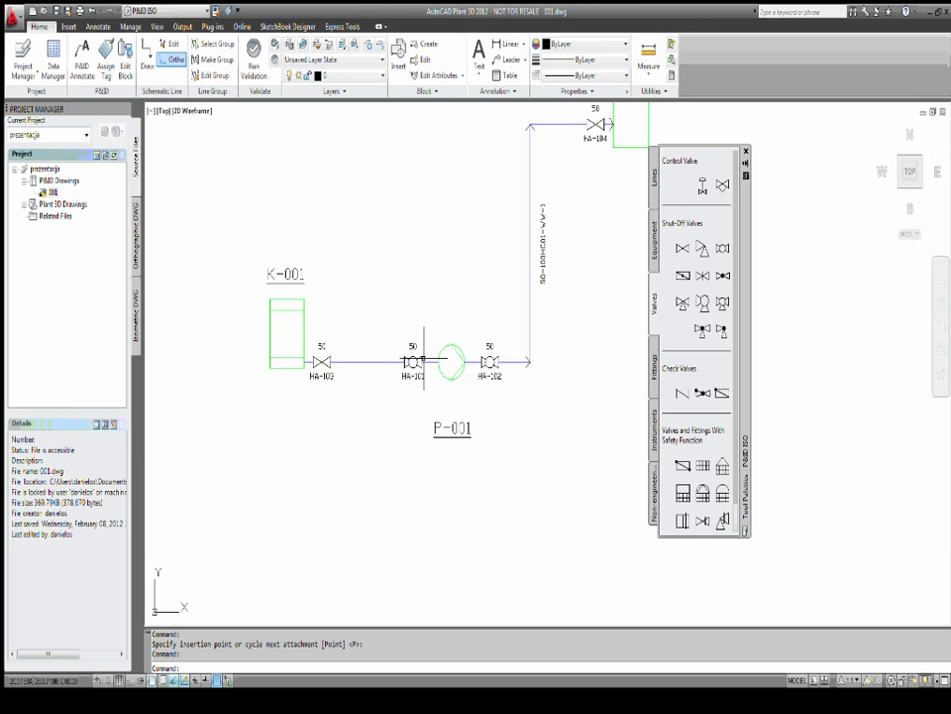
scroll(472, 380, "down", 2)
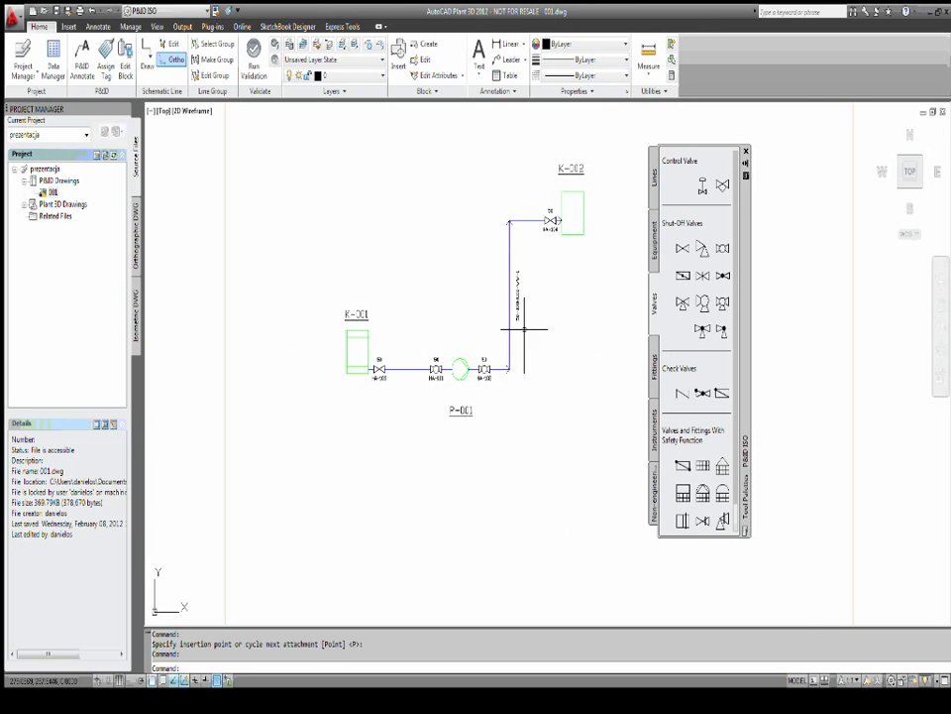
middle_click_drag(521, 329, 476, 382)
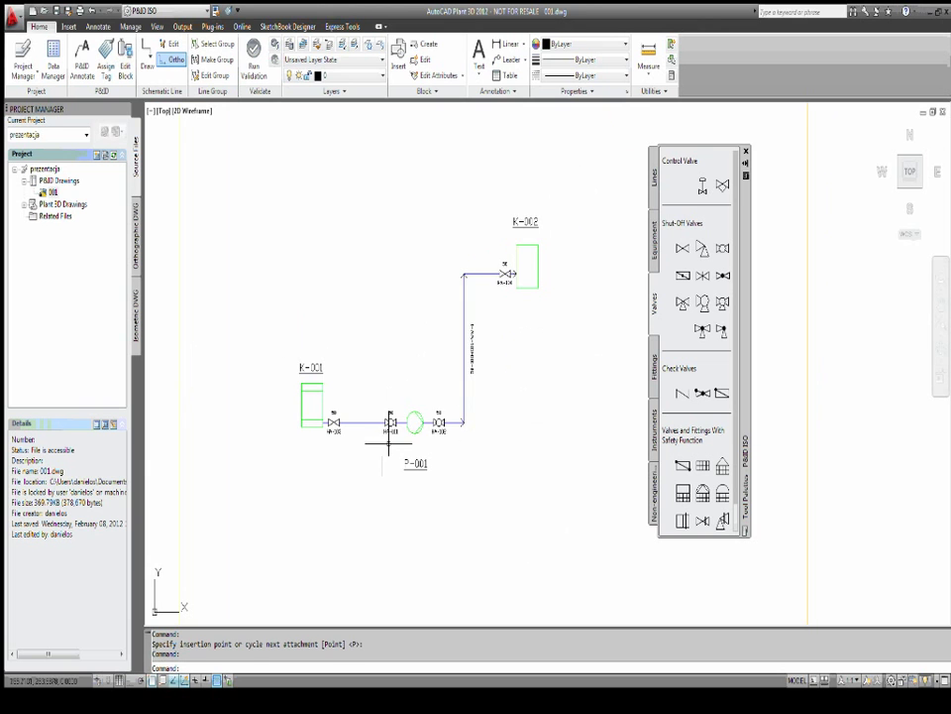
scroll(526, 386, "up", 1)
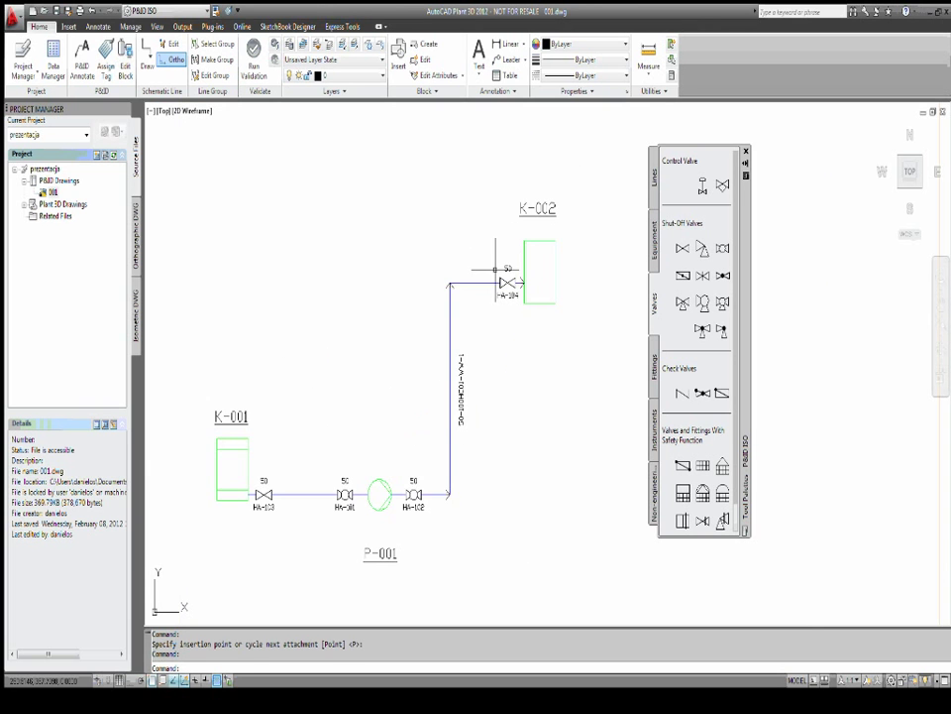
scroll(541, 334, "up", 3)
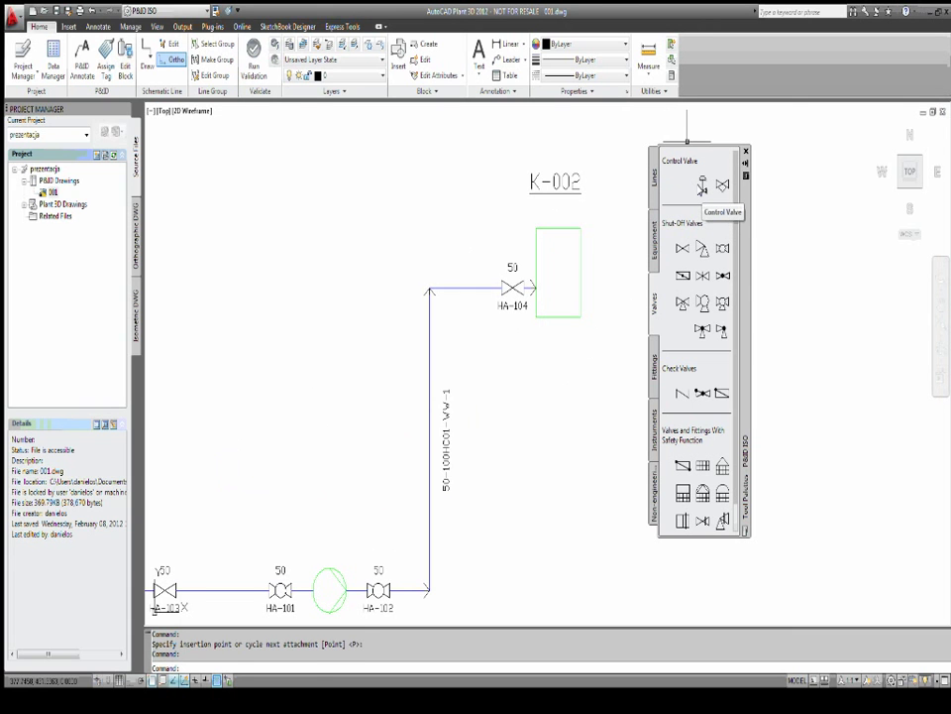
Insert a control valve on the vertical riser, tag it 1-CV-1 with loop number 1, label at left.
left_click(702, 186)
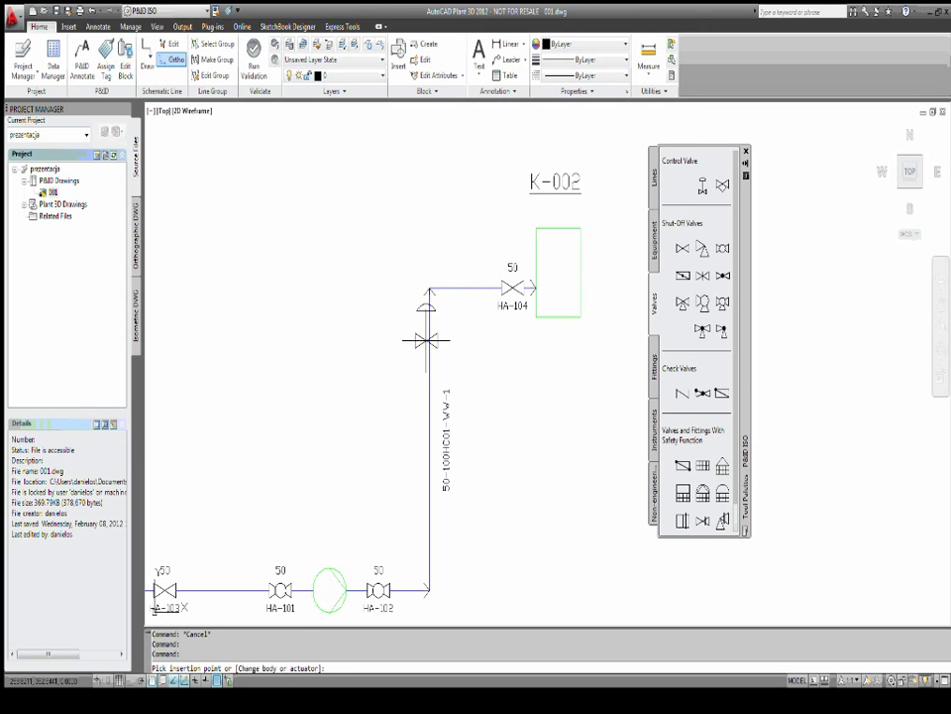
left_click(429, 380)
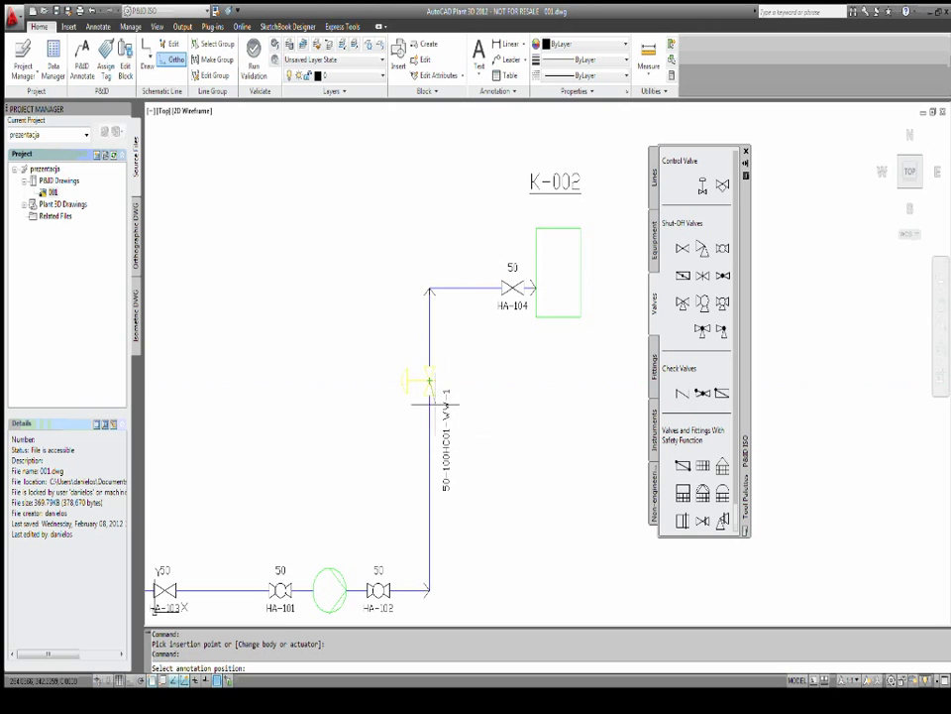
left_click(413, 380)
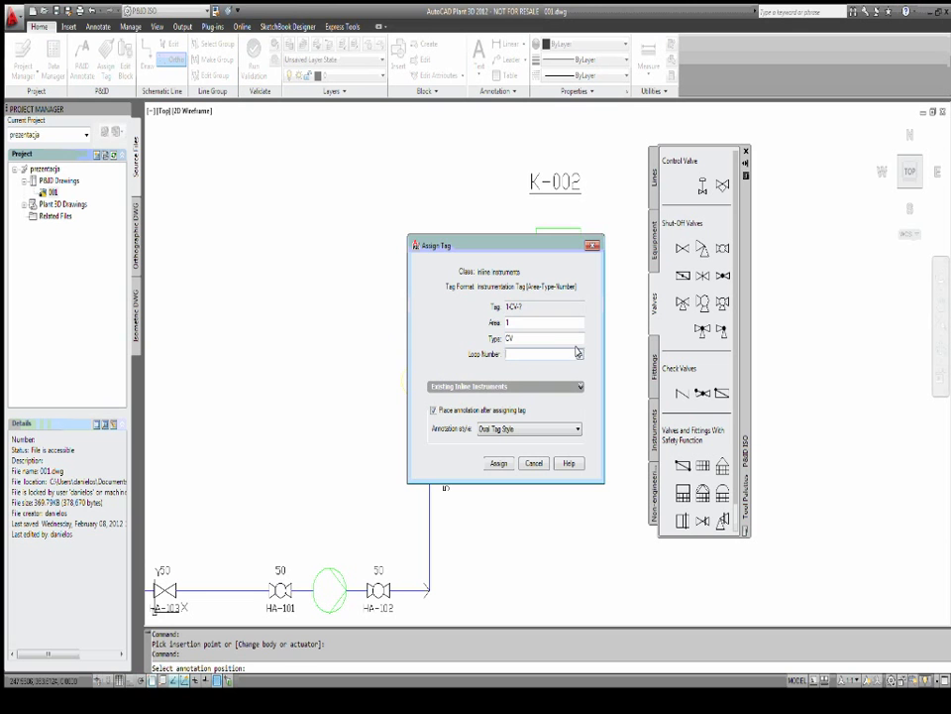
type("1")
left_click(495, 462)
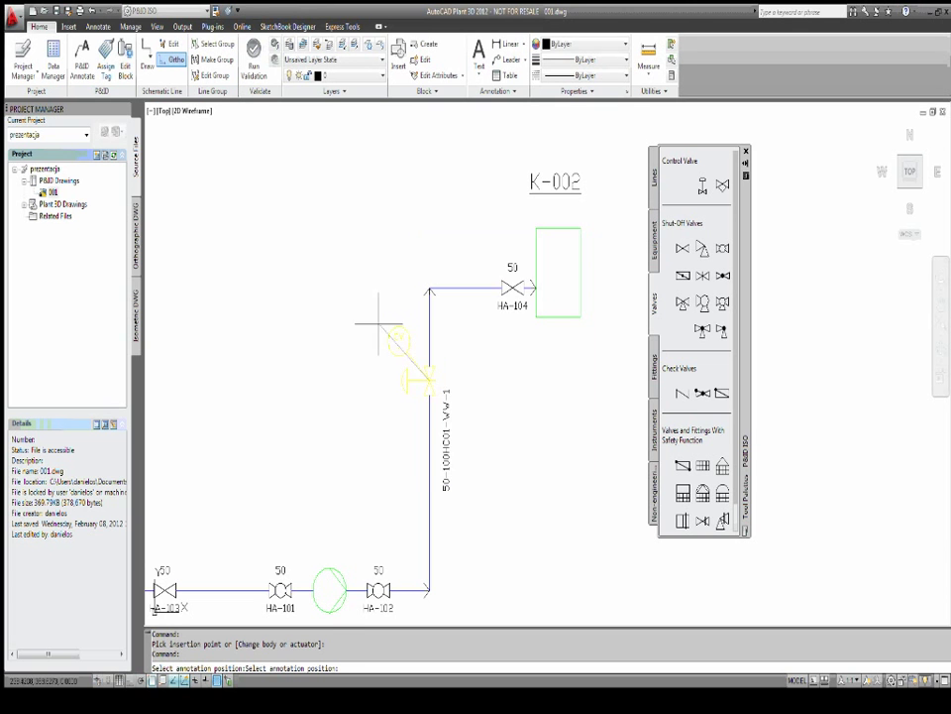
left_click(358, 297)
Make the control valve's instrument bubble and tag blue.
scroll(384, 360, "up", 3)
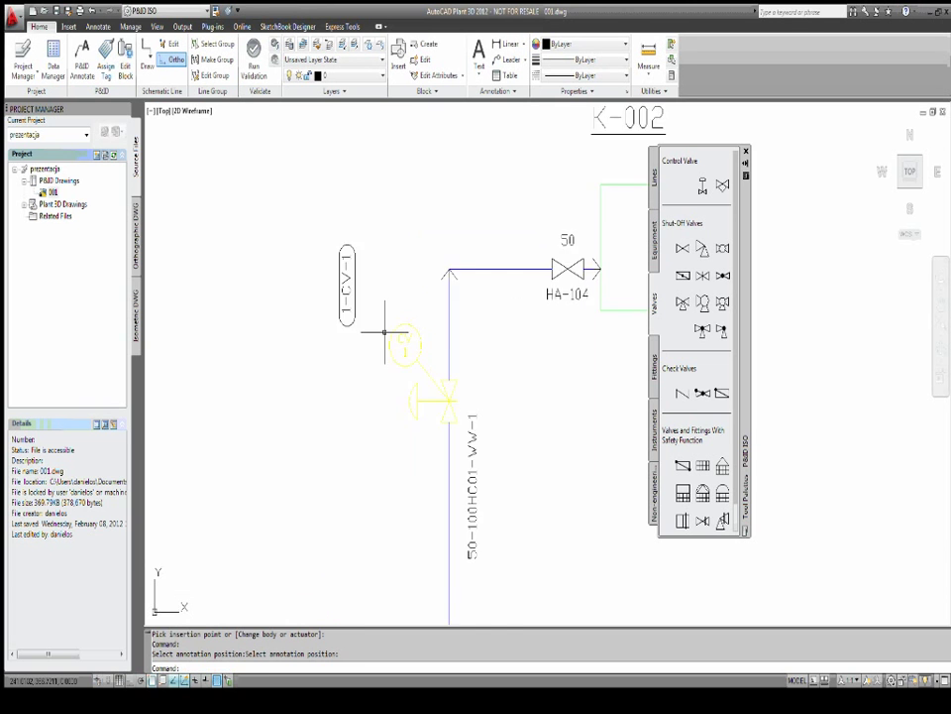
scroll(451, 416, "down", 2)
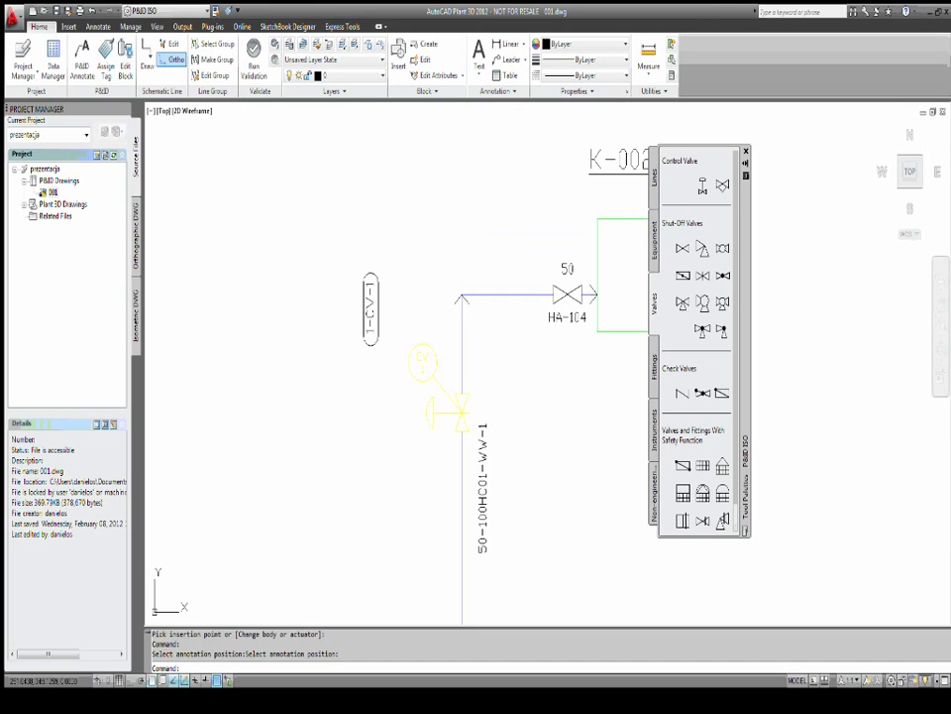
left_click(425, 377)
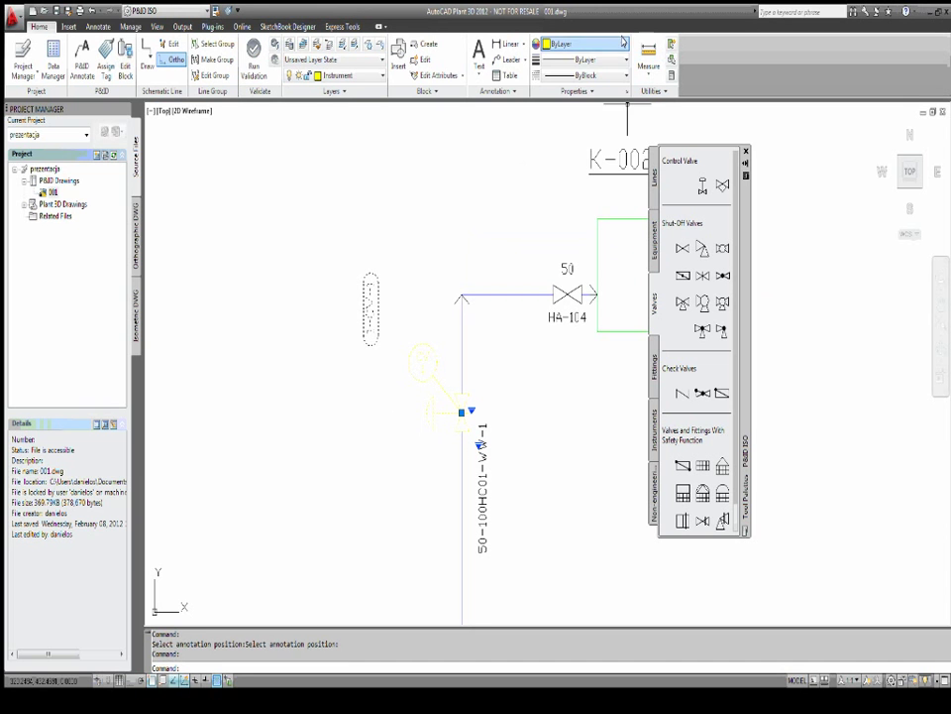
left_click(580, 44)
left_click(563, 159)
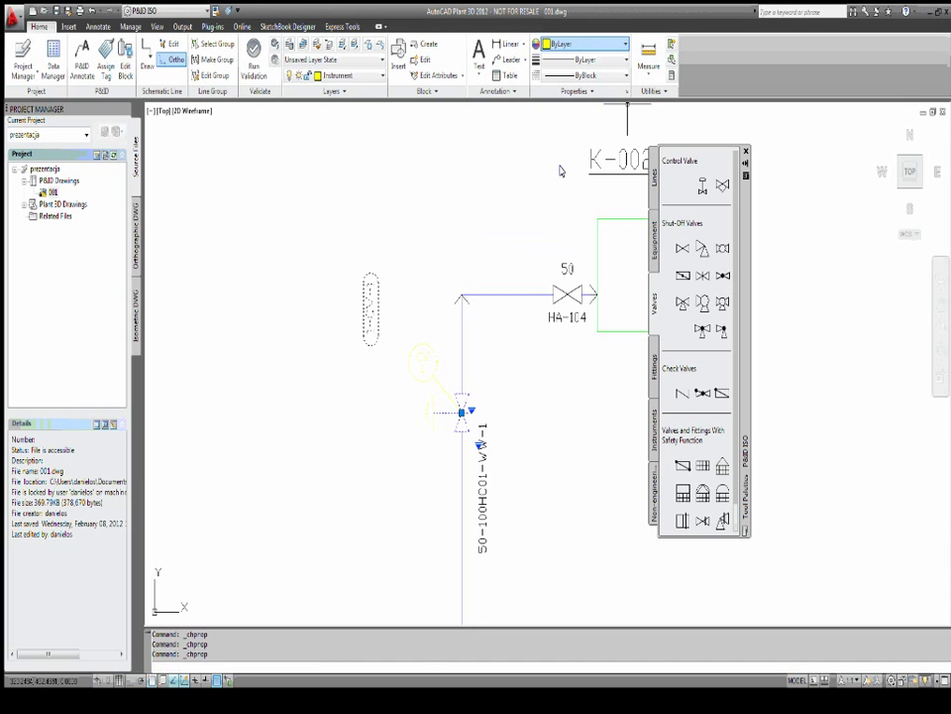
key("Escape")
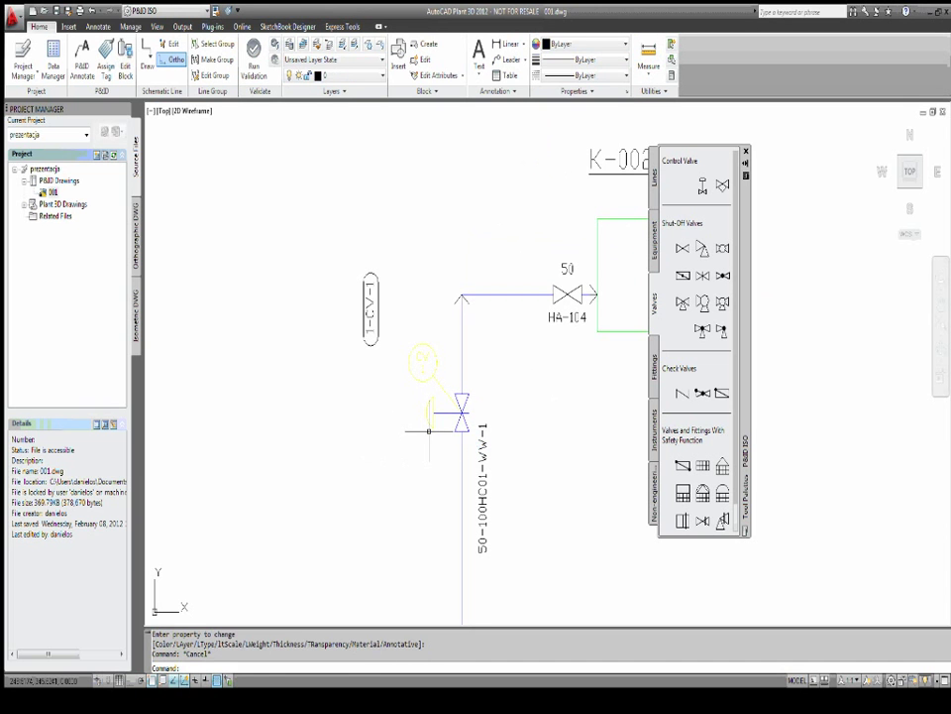
Window-select the bubble, tag and valve together and colour them blue.
left_click(436, 428)
left_click(421, 385)
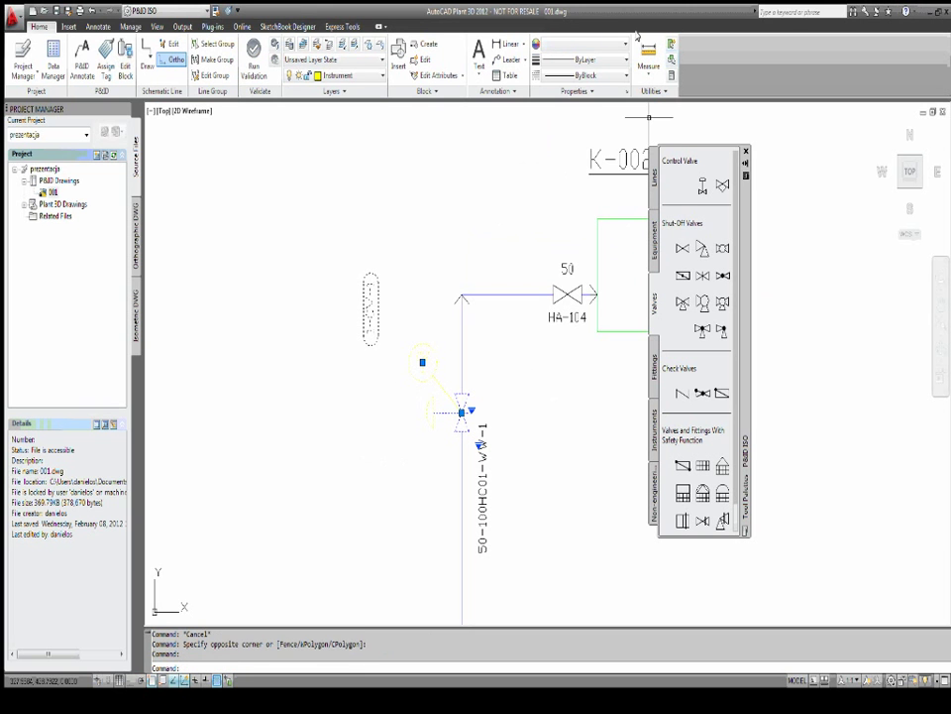
left_click(580, 43)
left_click(562, 160)
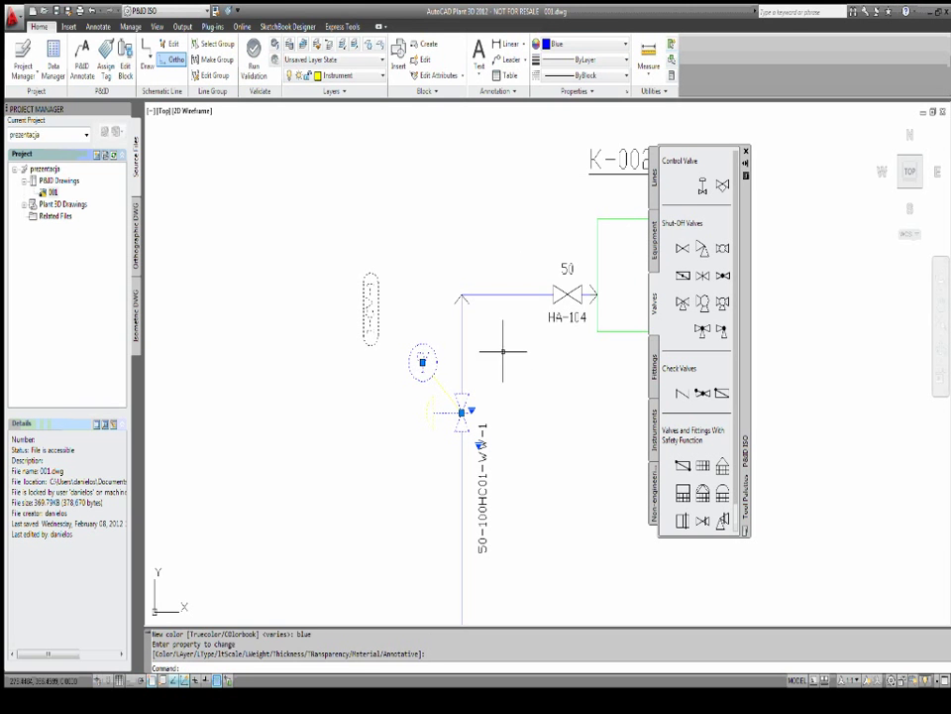
key("Escape")
left_click(332, 302)
left_click(429, 404)
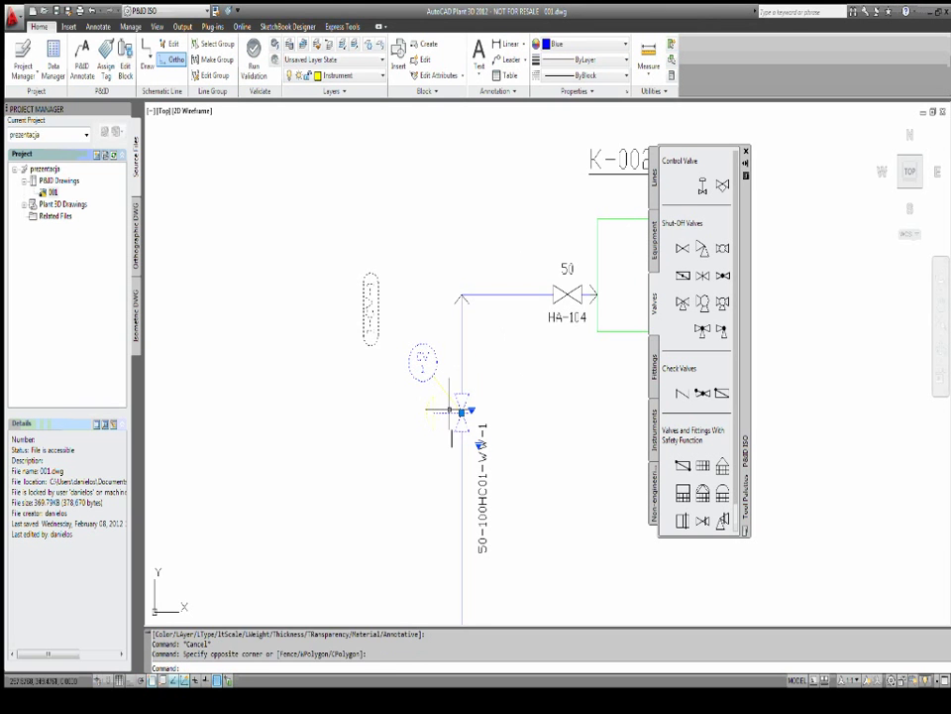
key("Escape")
Give the whole valve assembly colour index 160 blue via Select Color.
scroll(429, 405, "up", 2)
scroll(428, 397, "up", 2)
scroll(427, 380, "up", 2)
left_click(426, 379)
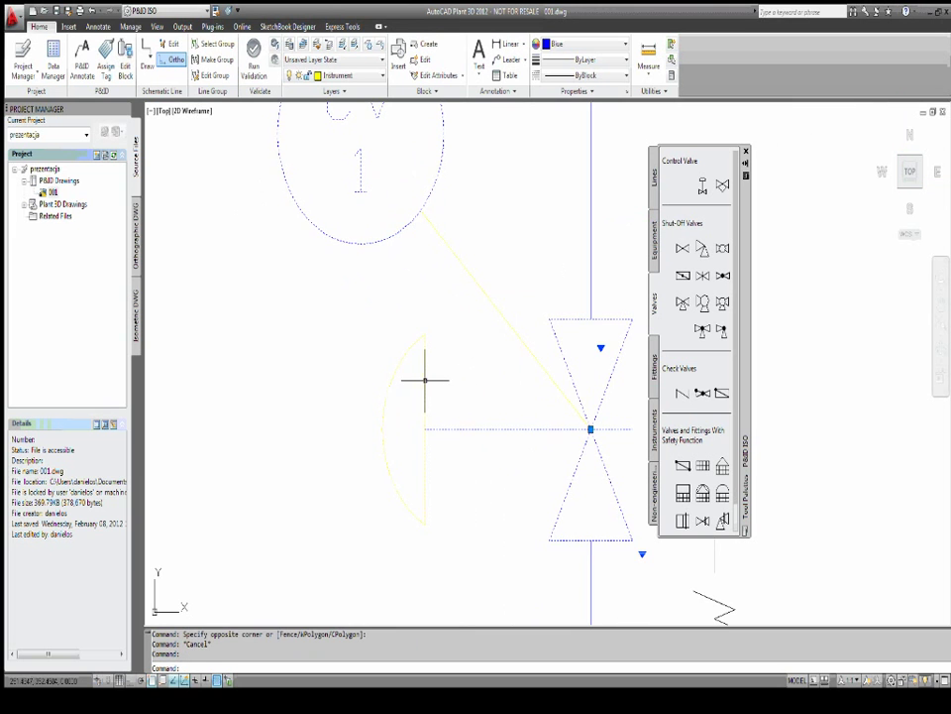
key("Escape")
left_click(426, 381)
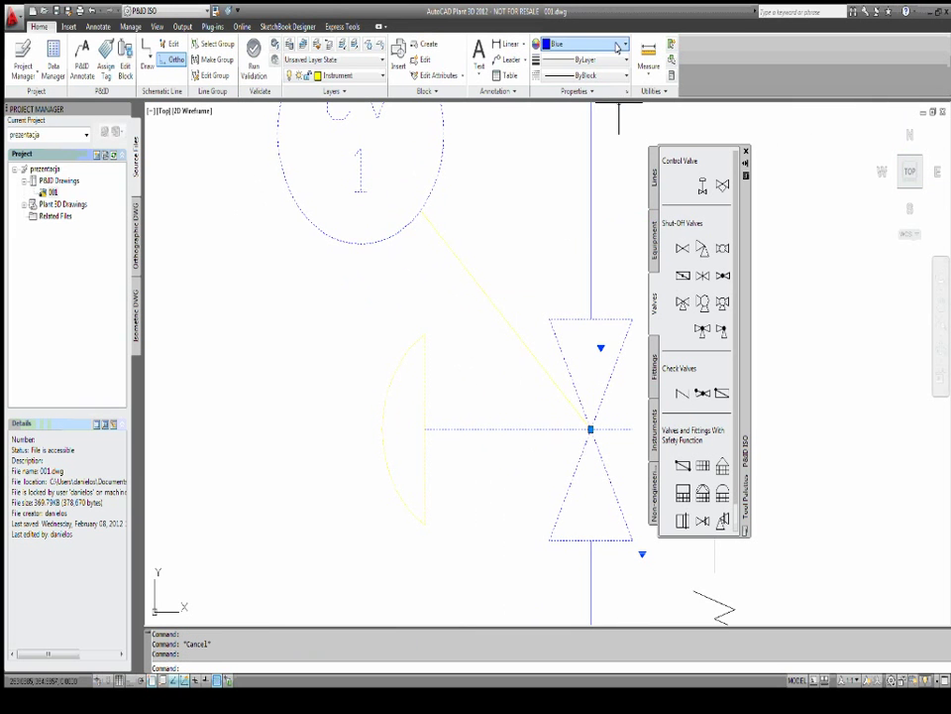
left_click(370, 74)
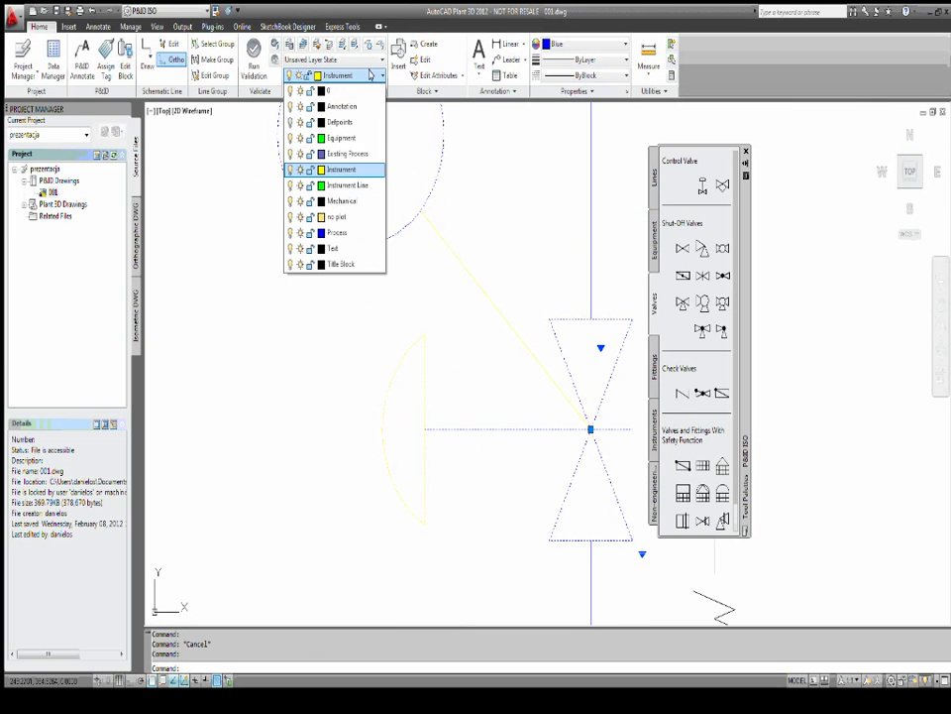
left_click(320, 170)
left_click(501, 304)
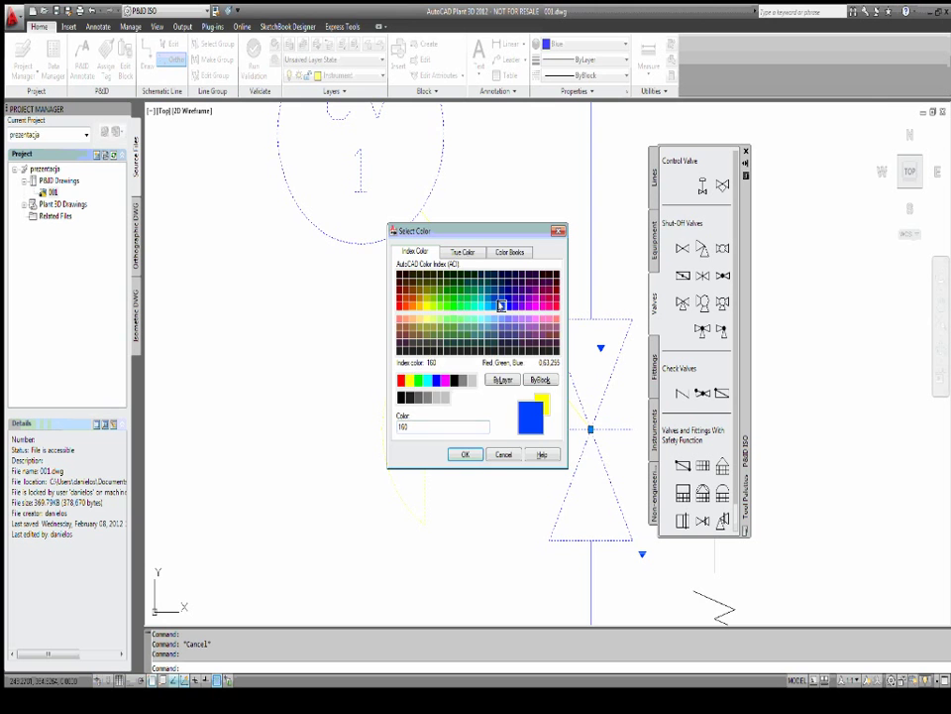
left_click(471, 454)
scroll(549, 323, "down", 2)
scroll(524, 383, "down", 2)
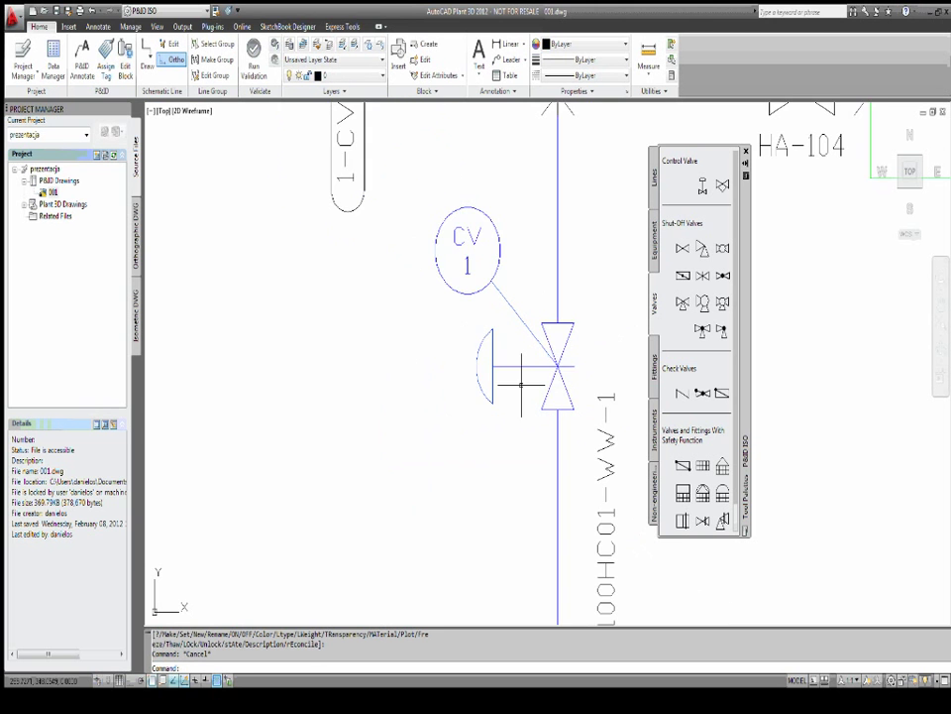
scroll(472, 362, "down", 2)
scroll(476, 355, "up", 2)
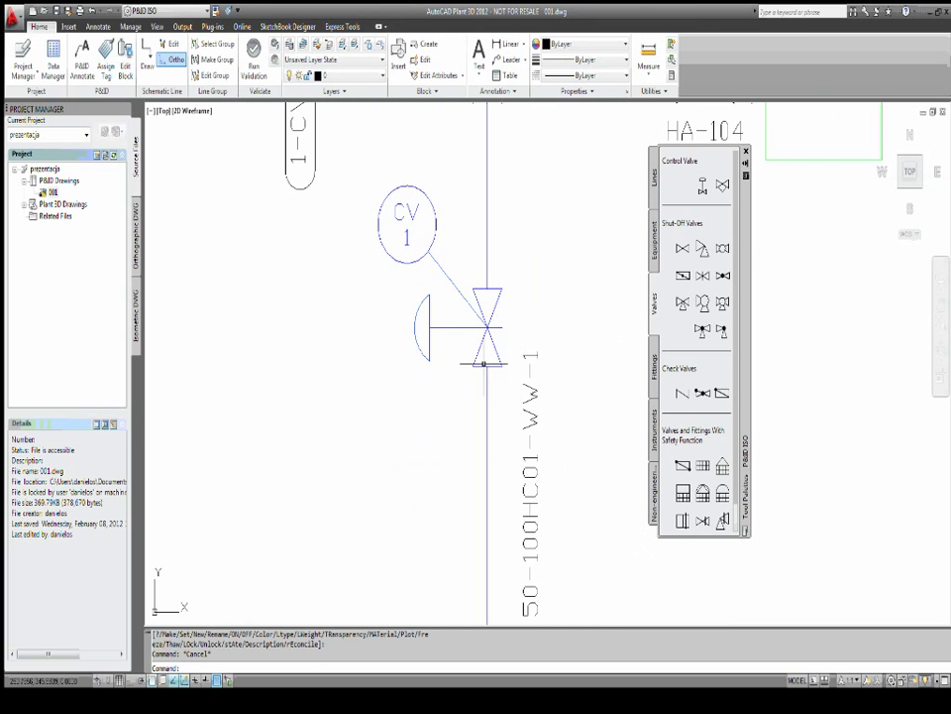
middle_click_drag(484, 364, 454, 357)
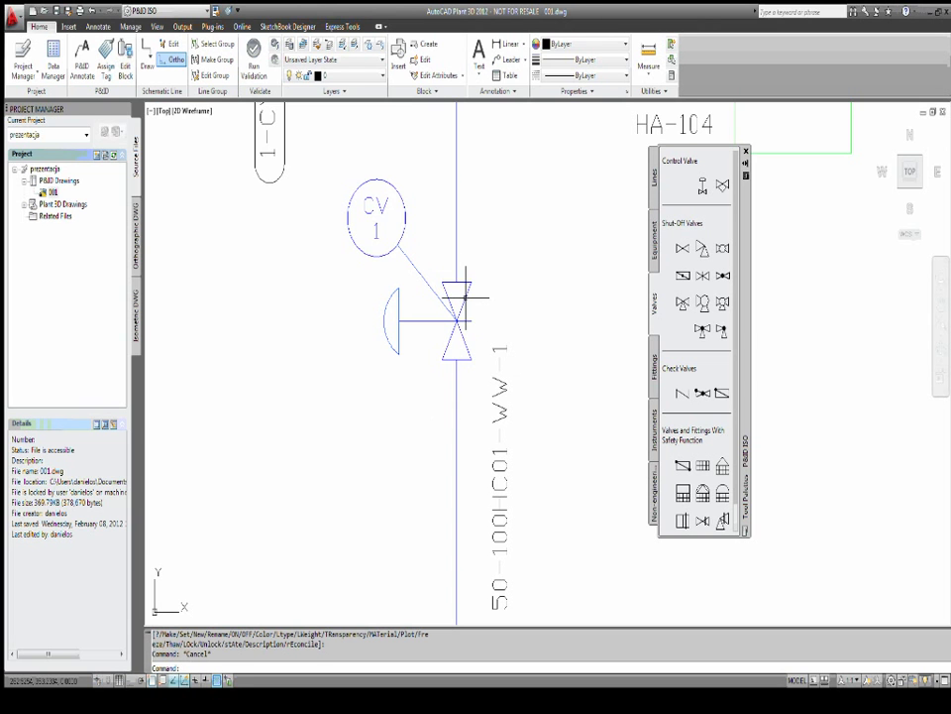
Substitute control valve CV 1's body with a different valve type.
left_click(466, 295)
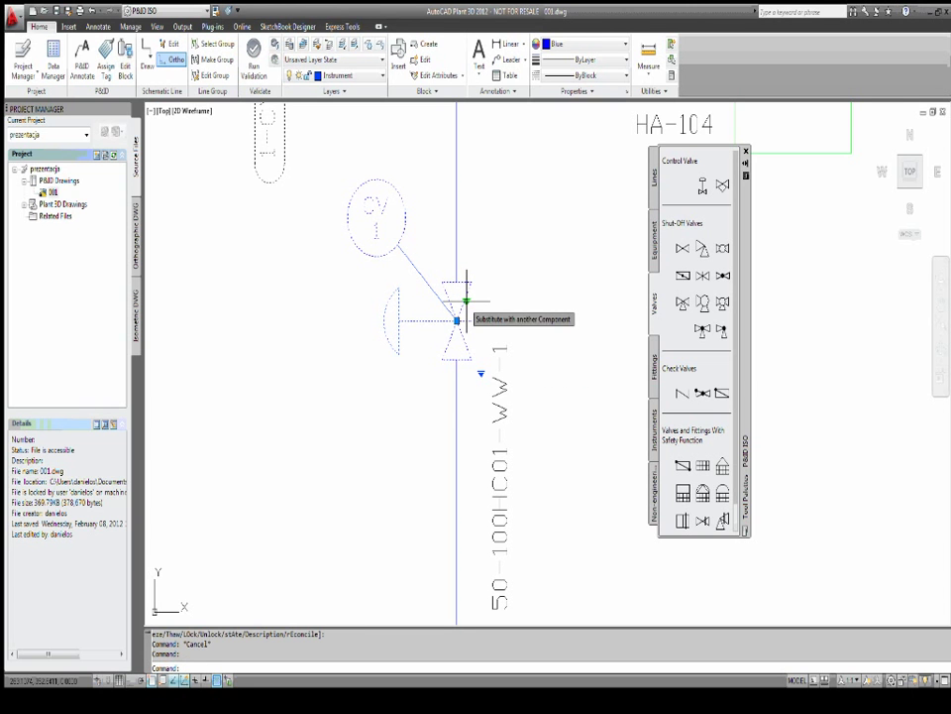
left_click(466, 299)
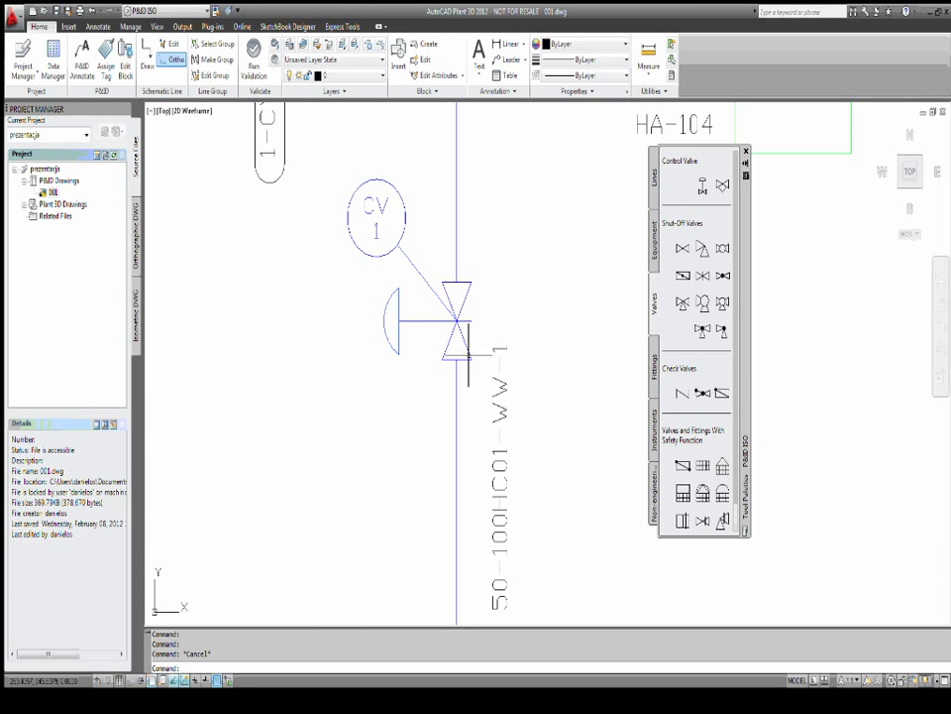
left_click(481, 374)
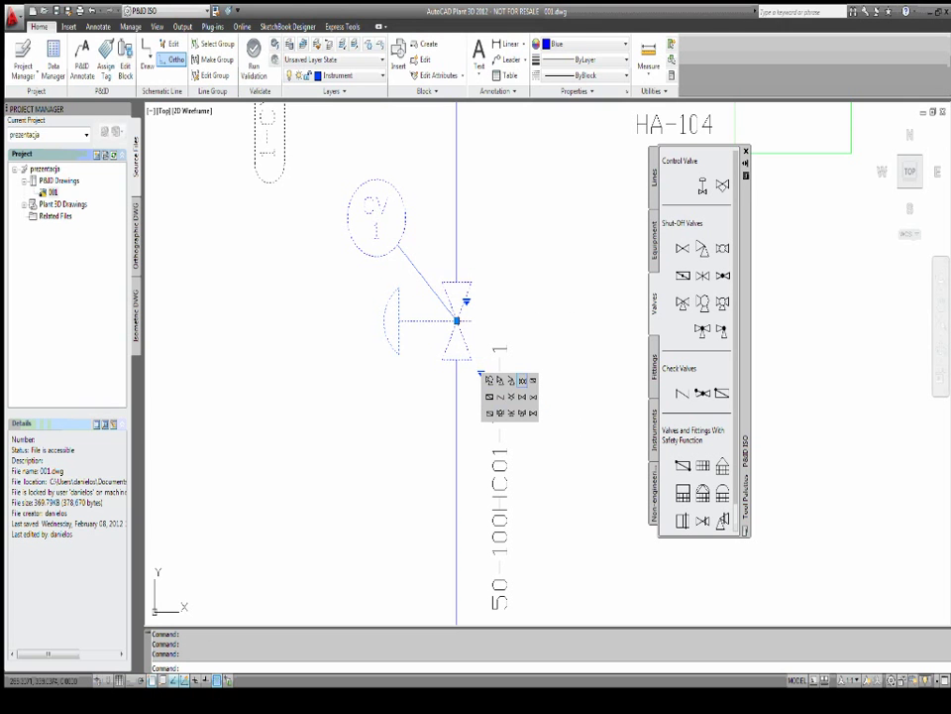
left_click(522, 381)
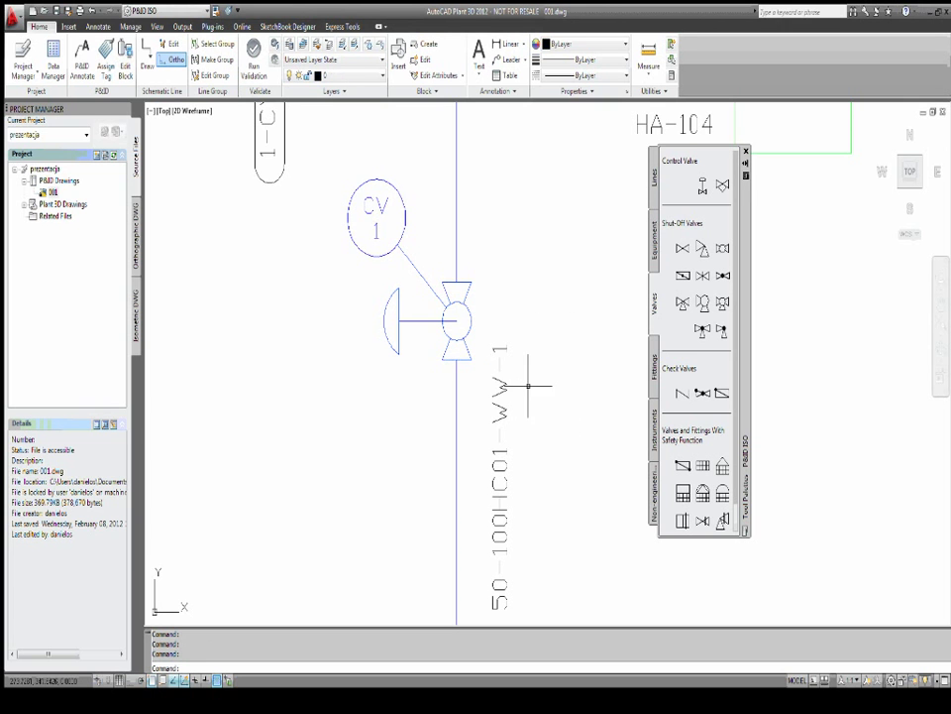
Change the valve's actuator to a solenoid using the actuator grip.
left_click(402, 319)
left_click(390, 333)
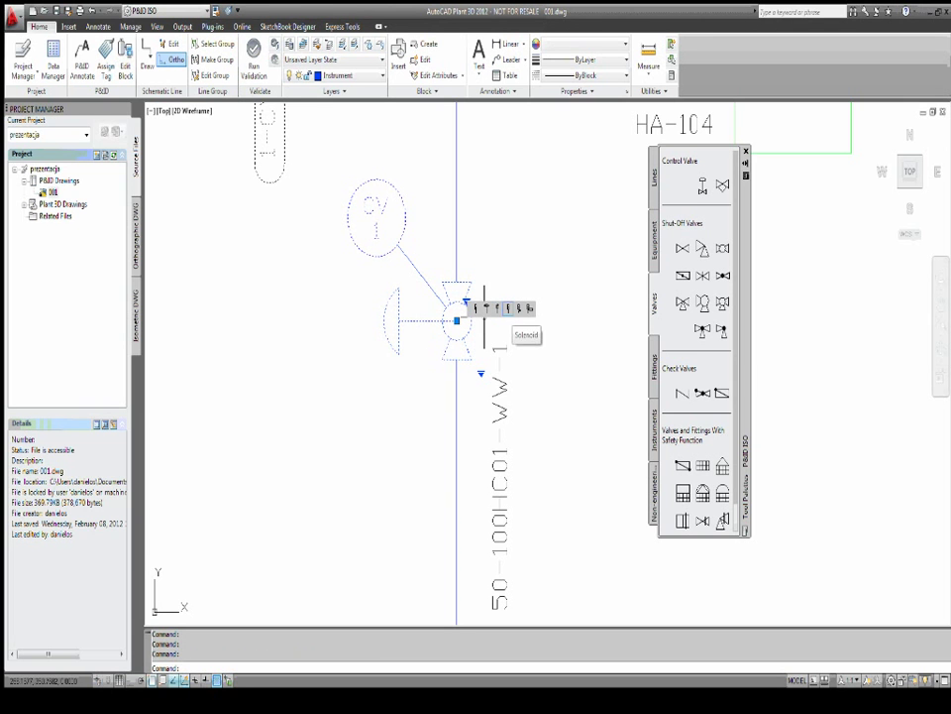
left_click(518, 308)
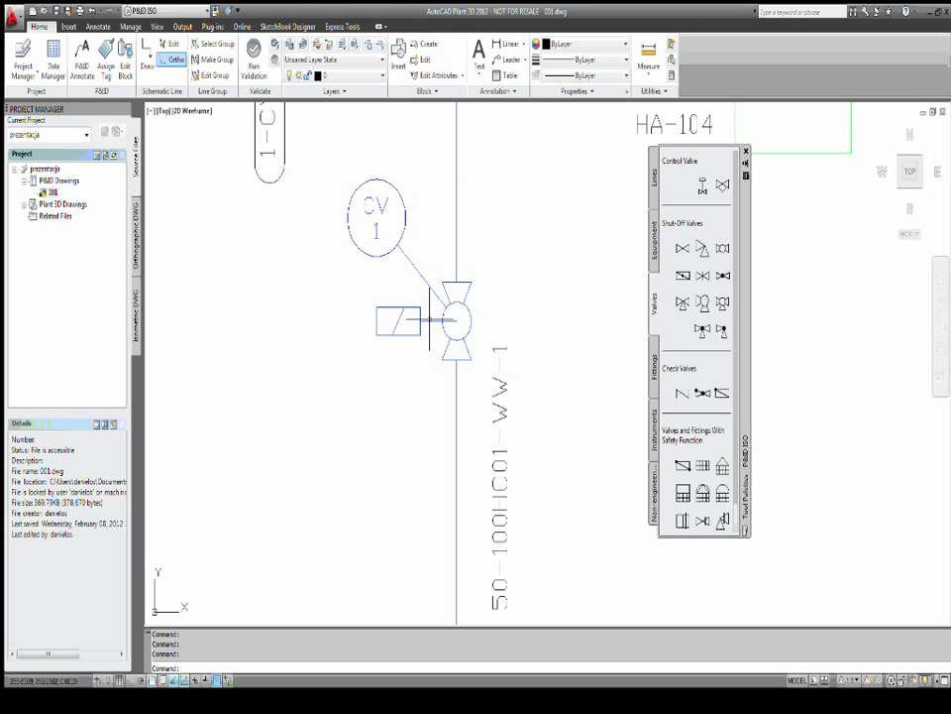
left_click(456, 320)
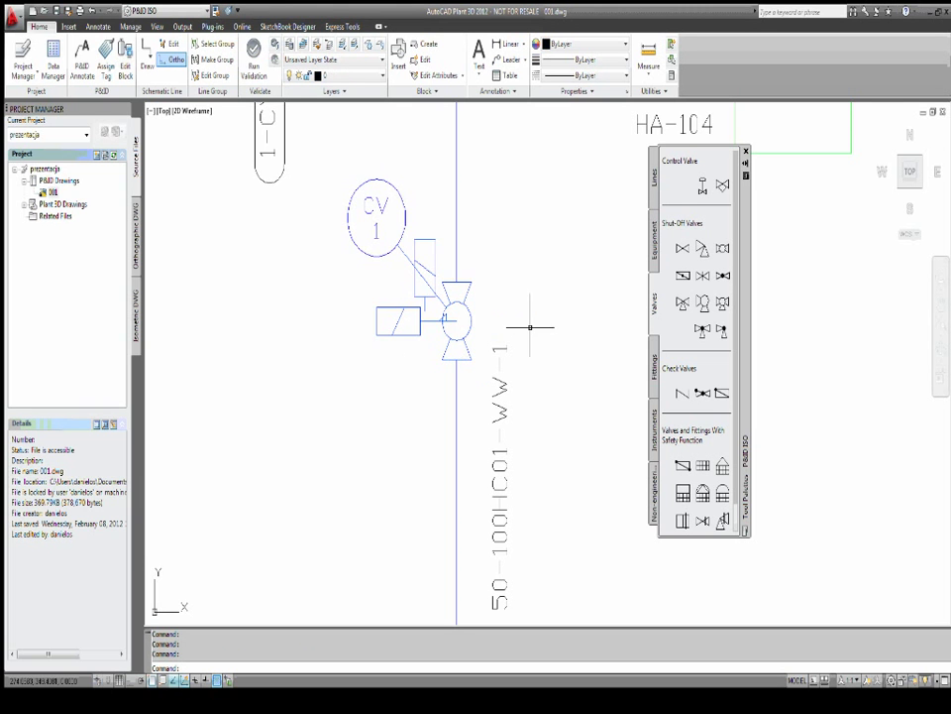
left_click(456, 320)
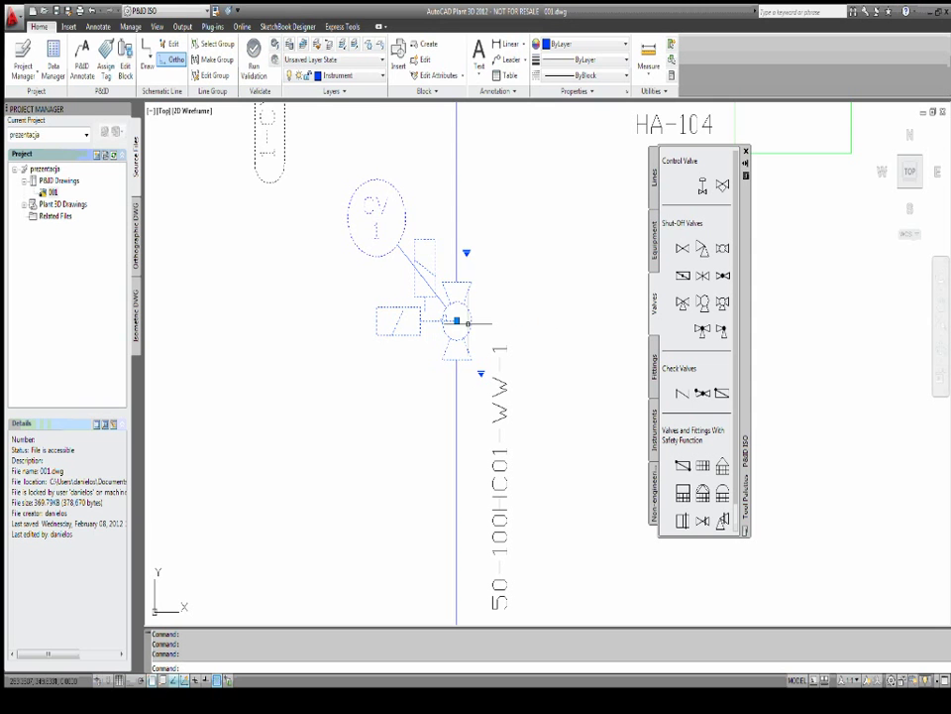
left_click(467, 253)
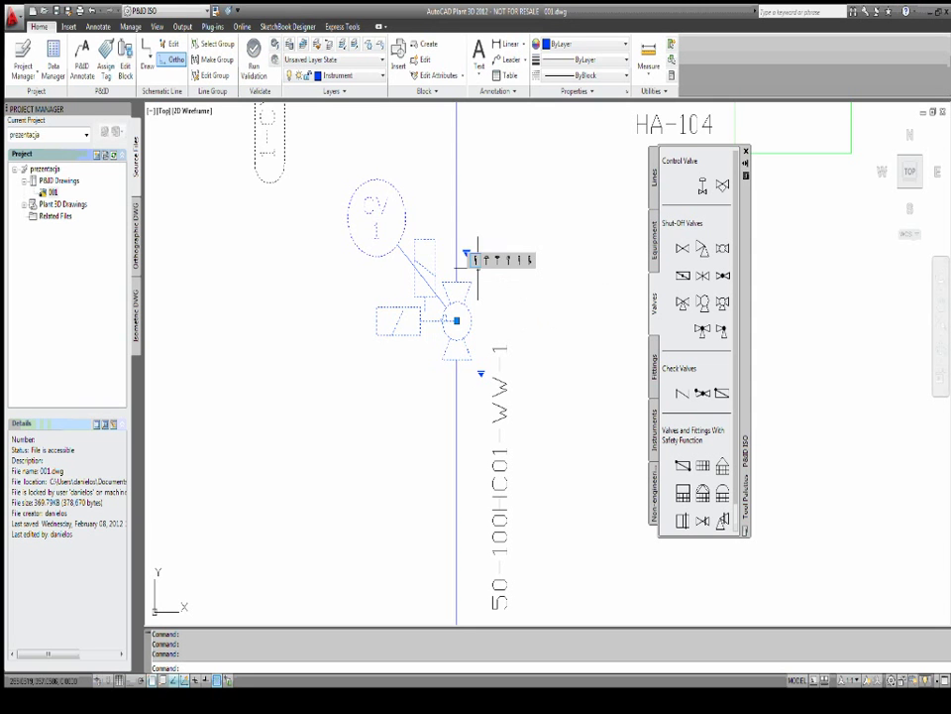
left_click(487, 260)
key("Escape")
scroll(436, 347, "down", 2)
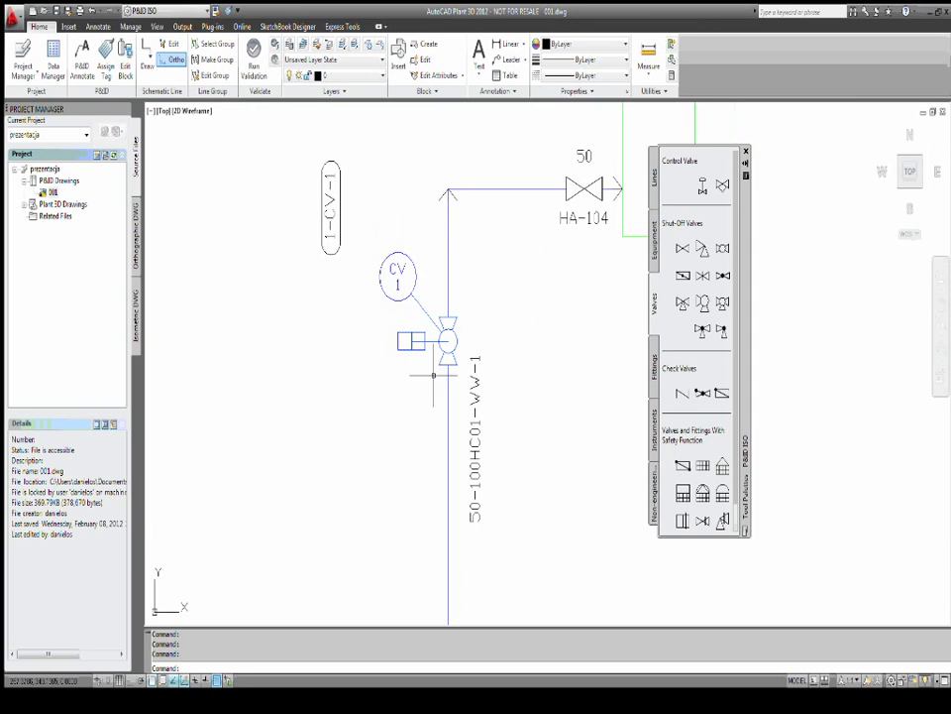
scroll(494, 422, "down", 2)
scroll(493, 422, "down", 2)
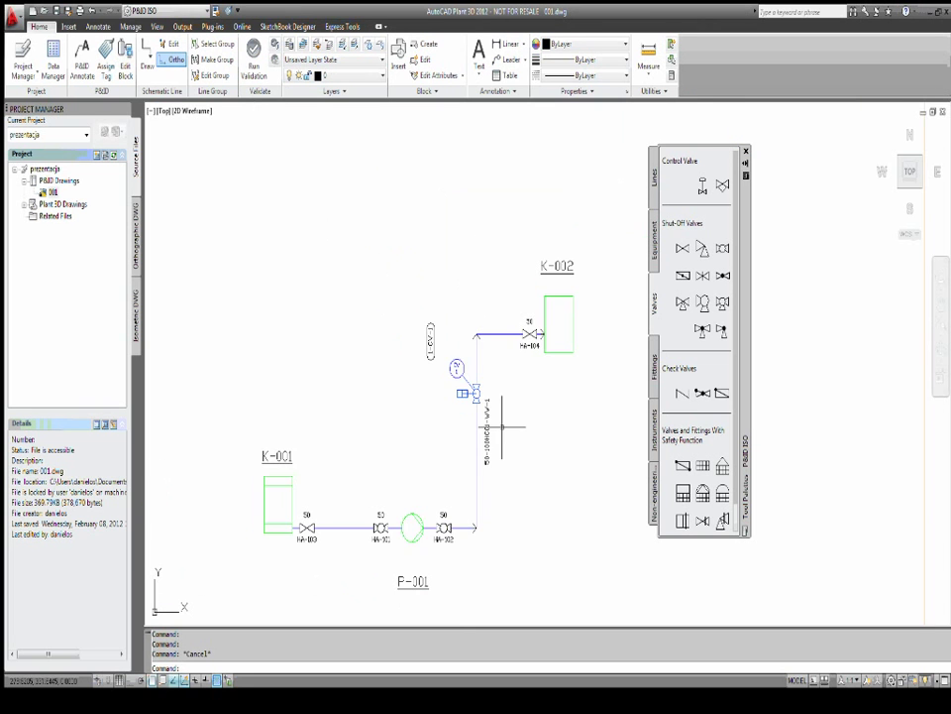
middle_click_drag(502, 425, 446, 330)
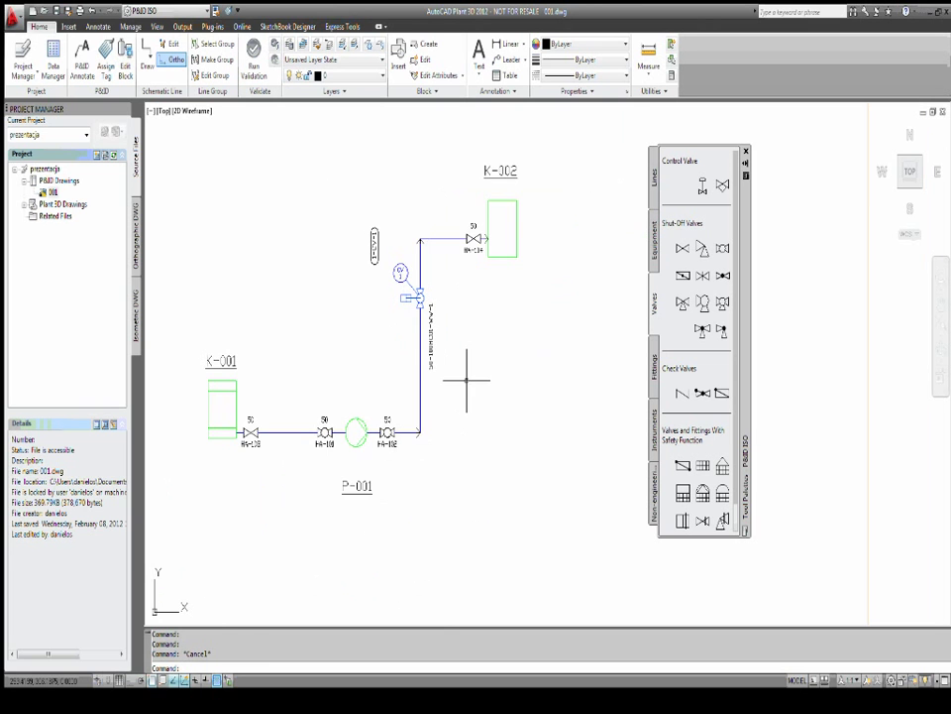
mouse_move(463, 382)
middle_mouse_down()
mouse_move(541, 389)
mouse_move(461, 418)
middle_mouse_up()
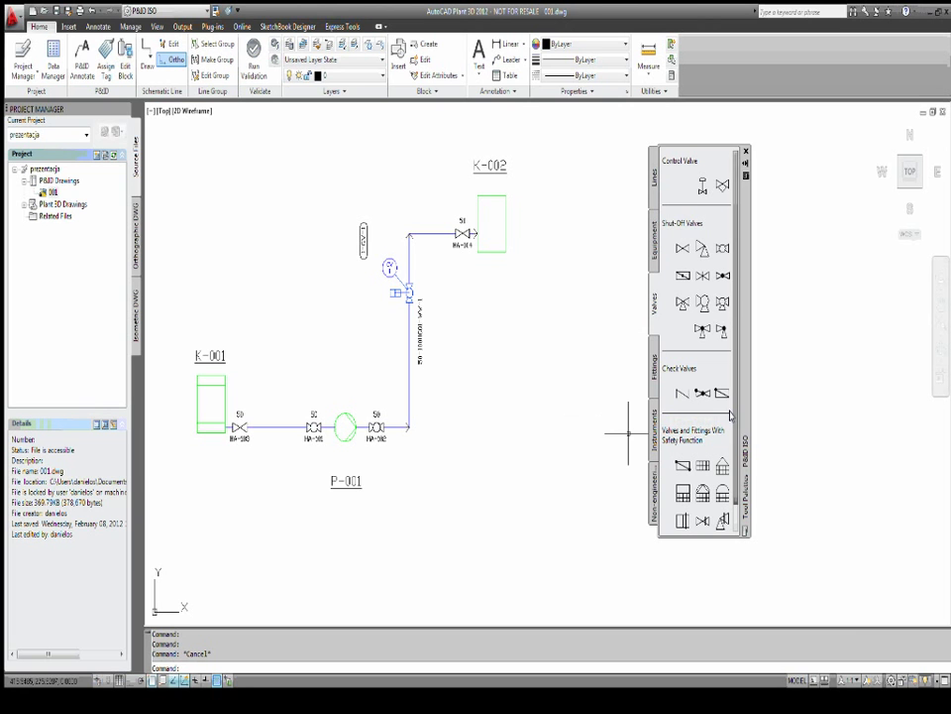
middle_click_drag(599, 385, 574, 387)
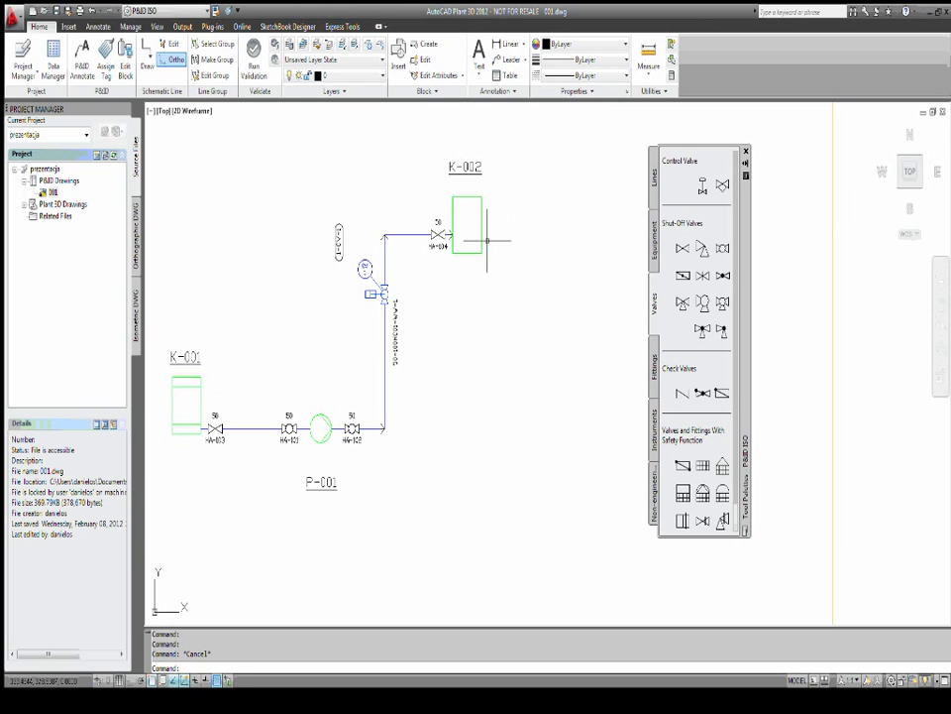
scroll(481, 234, "up", 1)
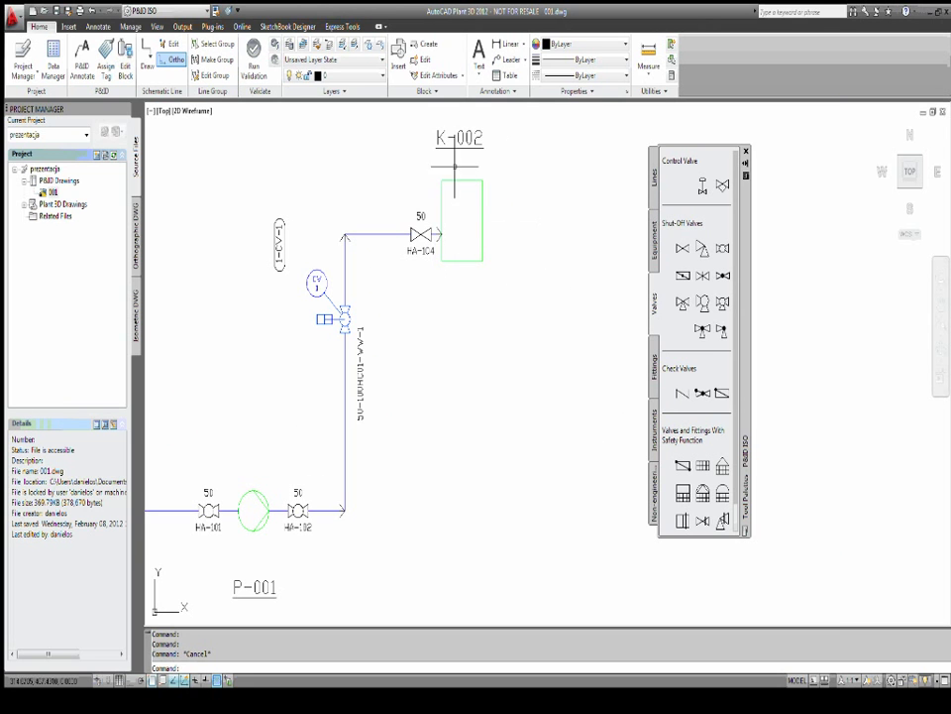
Draw a pipe line from K-002's bottom down, across right, then down to its end.
left_click(652, 176)
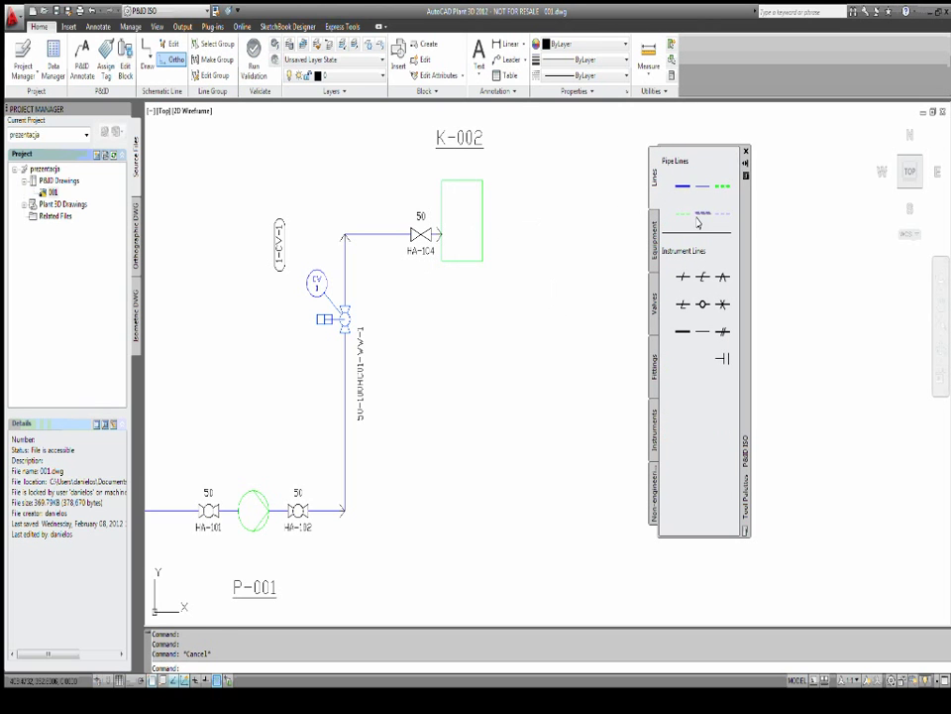
left_click(683, 187)
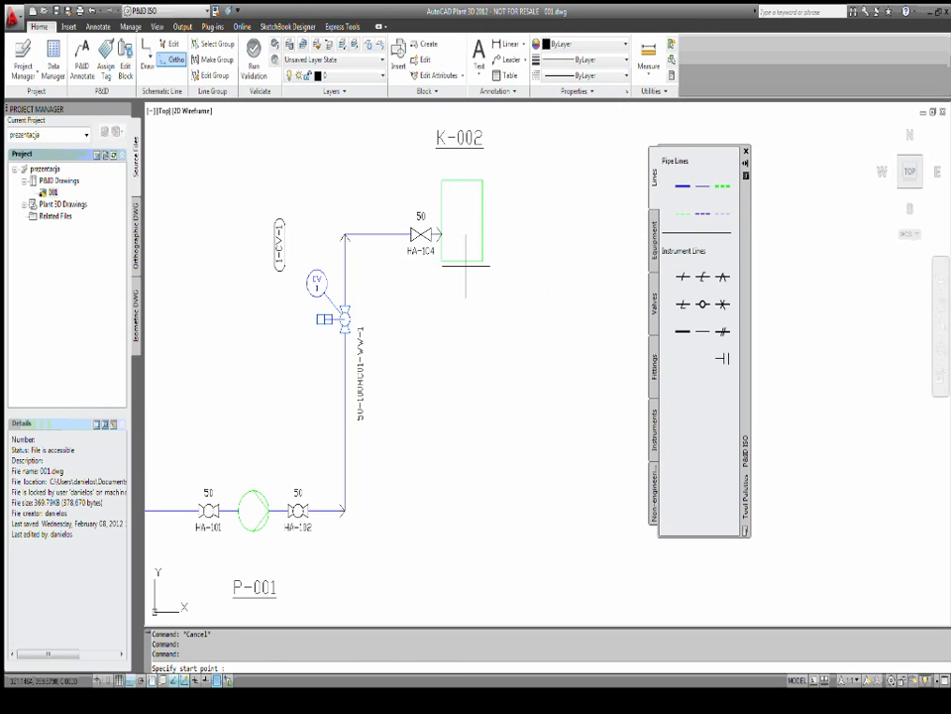
left_click(462, 261)
left_click(462, 327)
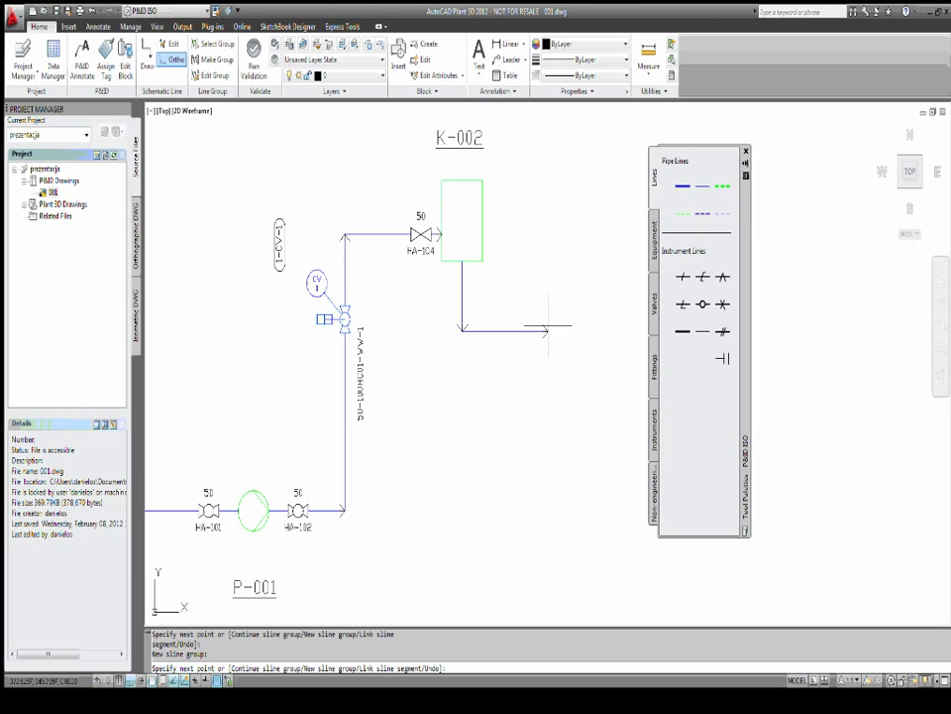
middle_click_drag(577, 325, 432, 310)
left_click(529, 307)
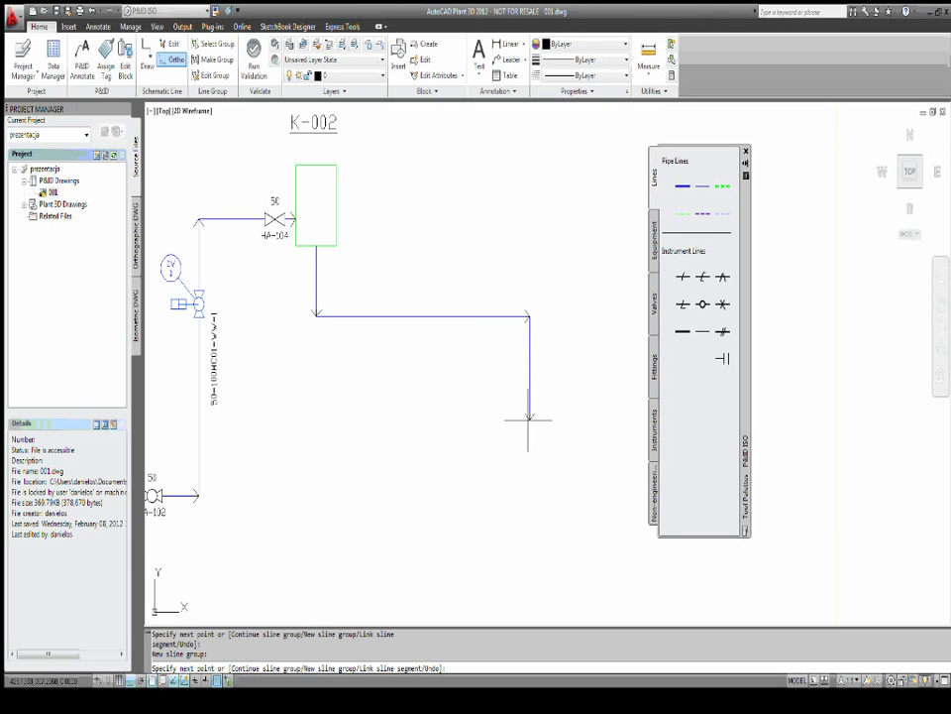
left_click(529, 410)
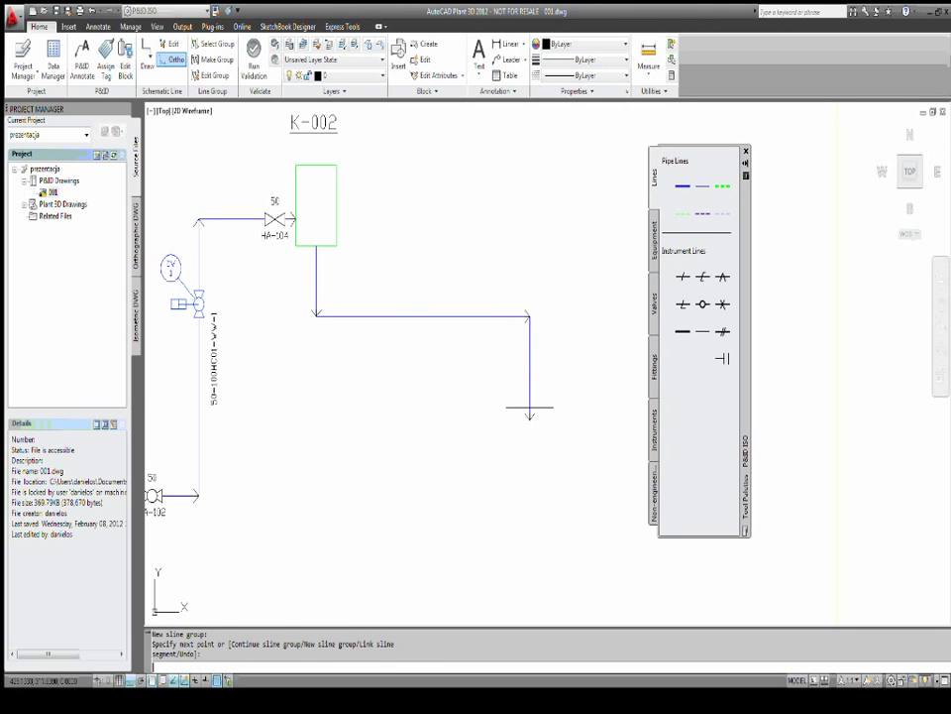
key("Return")
Start tagging the new line with size 65, spec 100HC01 and service WW.
right_click(423, 317)
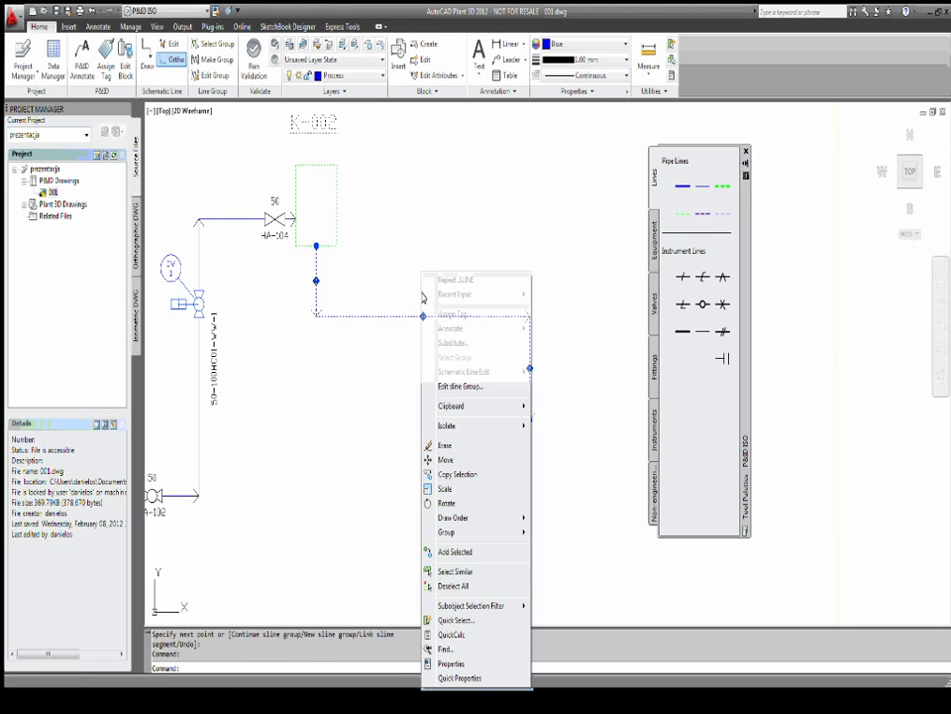
left_click(486, 315)
left_click(581, 322)
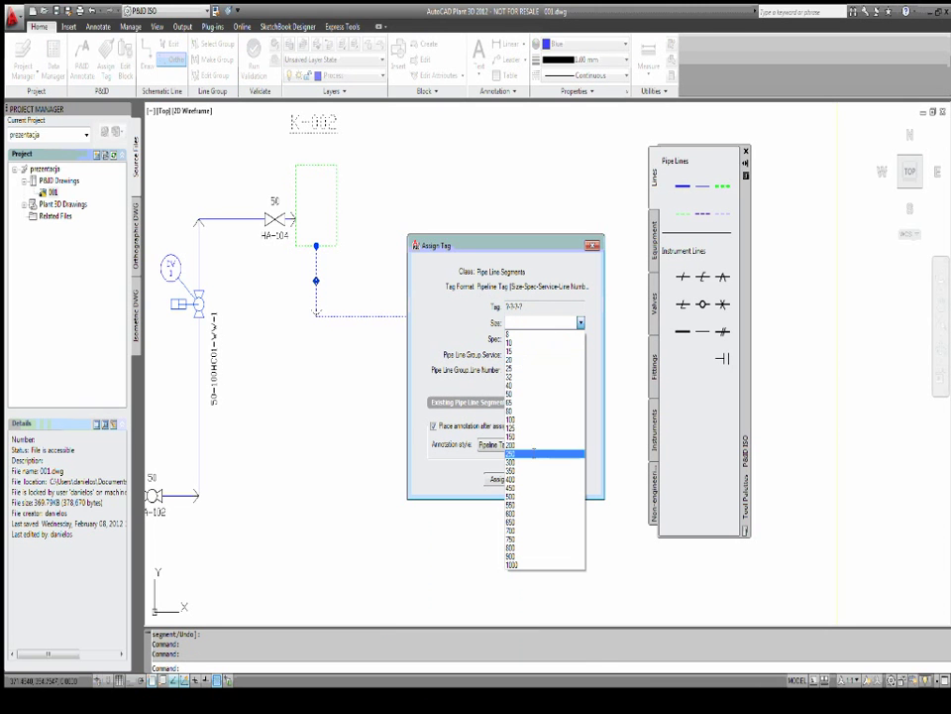
left_click(529, 405)
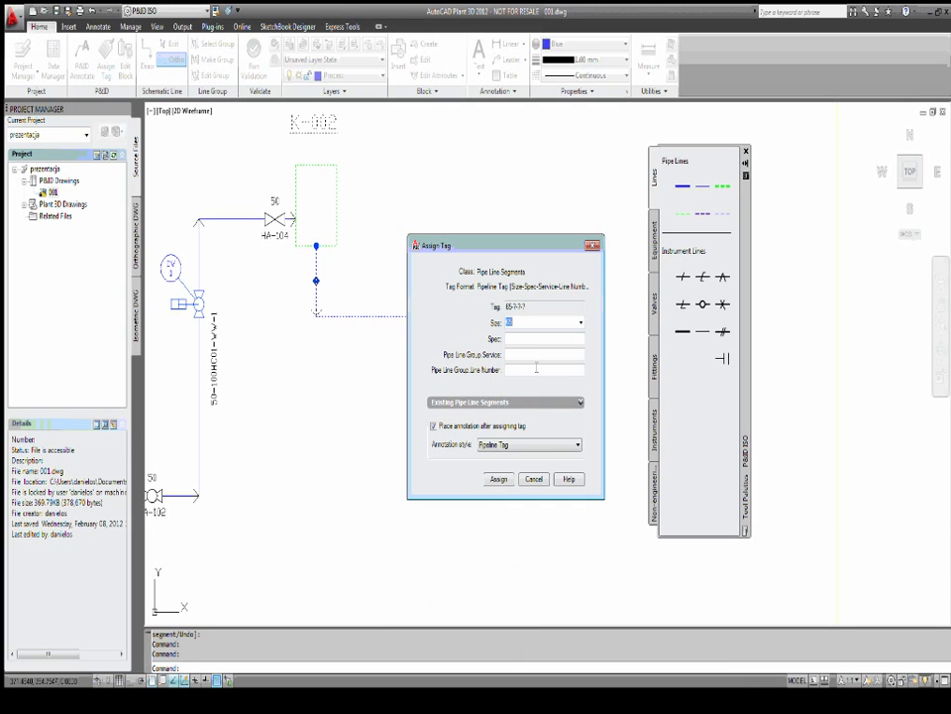
left_click(515, 339)
left_click(580, 338)
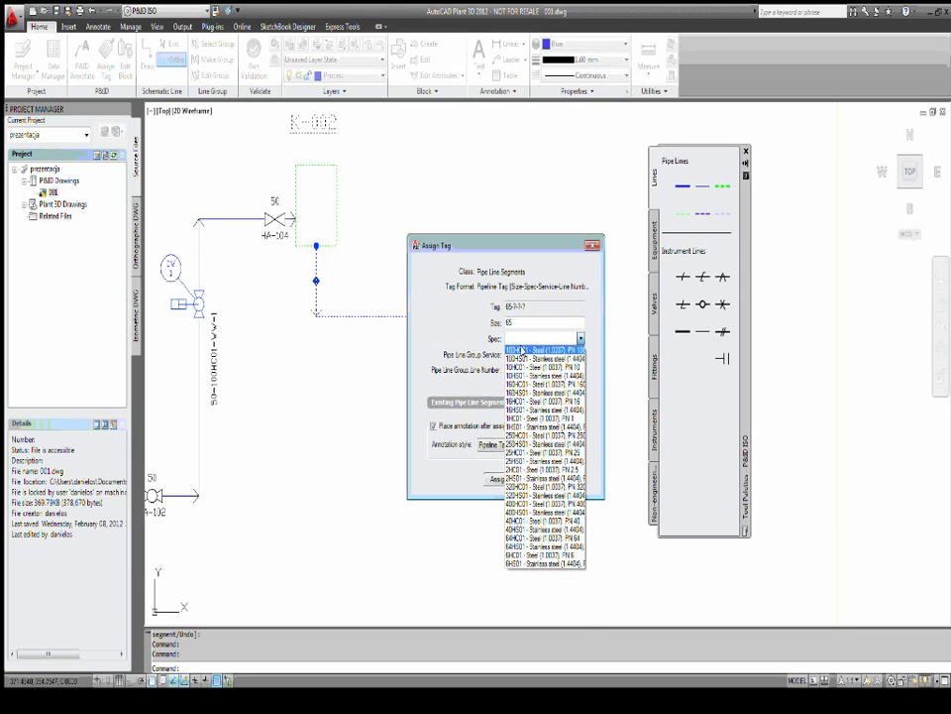
left_click(520, 351)
left_click(515, 352)
scroll(530, 540, "down", 5)
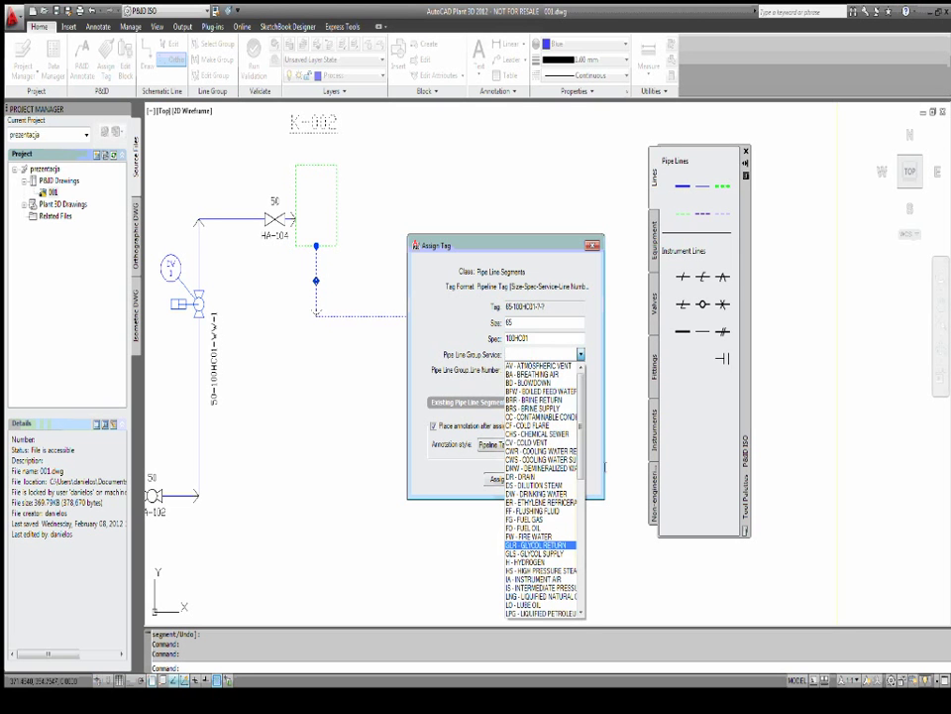
scroll(530, 540, "down", 5)
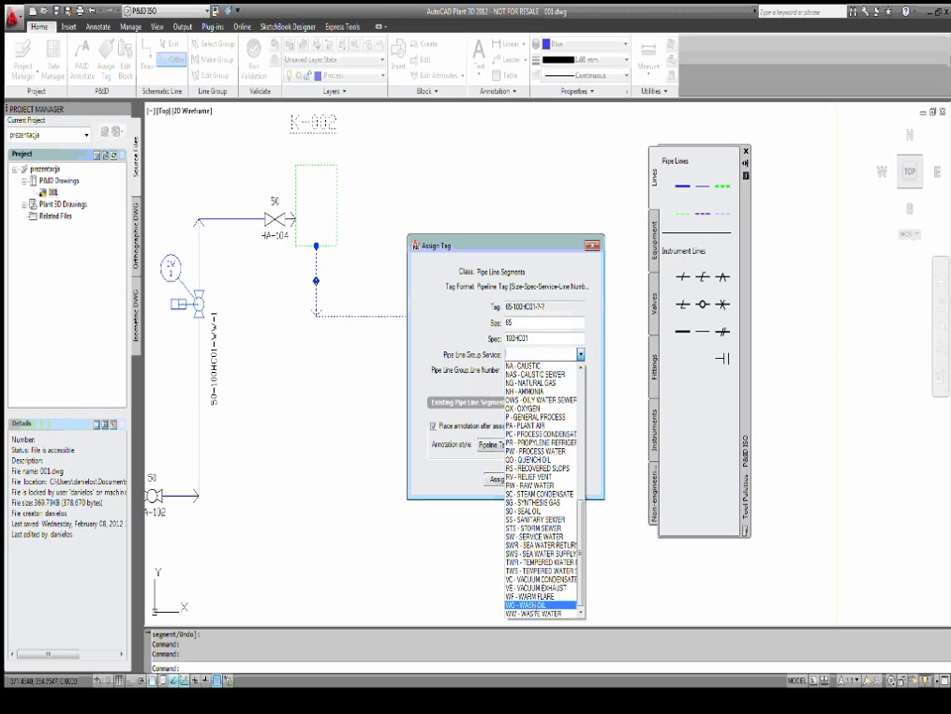
left_click(535, 614)
Set line number 2 to assign 65-100HC01-WW-2, label it above the run, then pick a gate valve.
left_click(515, 370)
type("2")
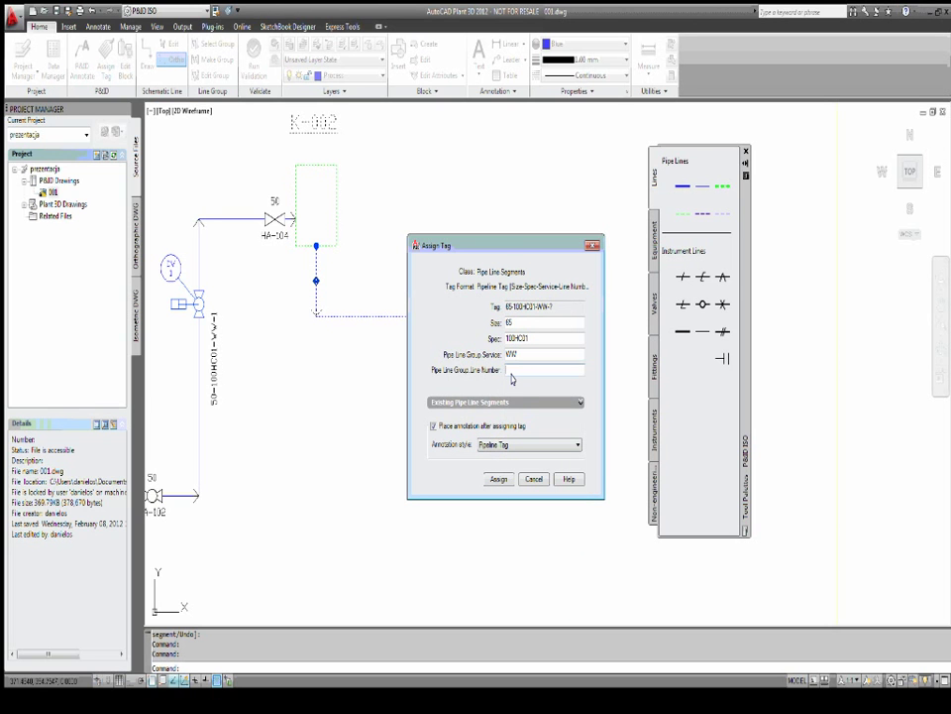
left_click(498, 477)
left_click(428, 295)
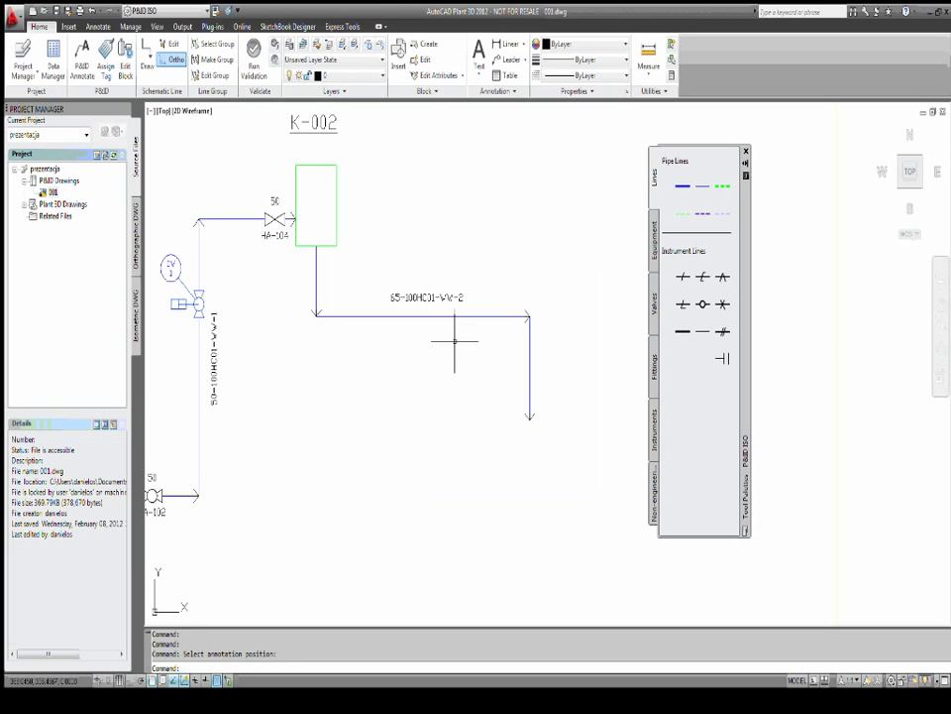
left_click(654, 302)
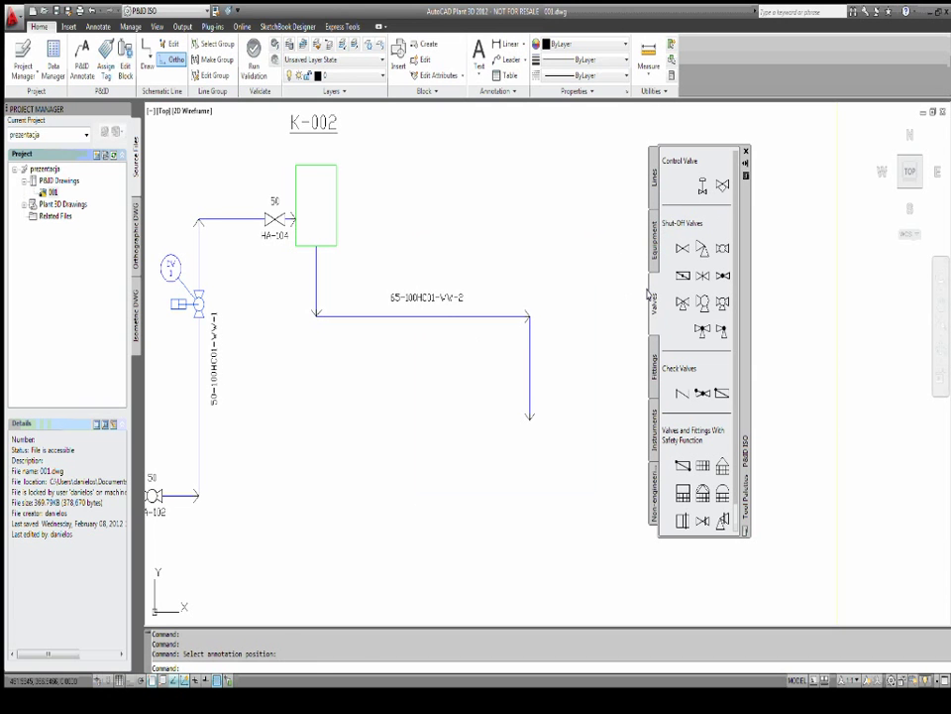
left_click(683, 246)
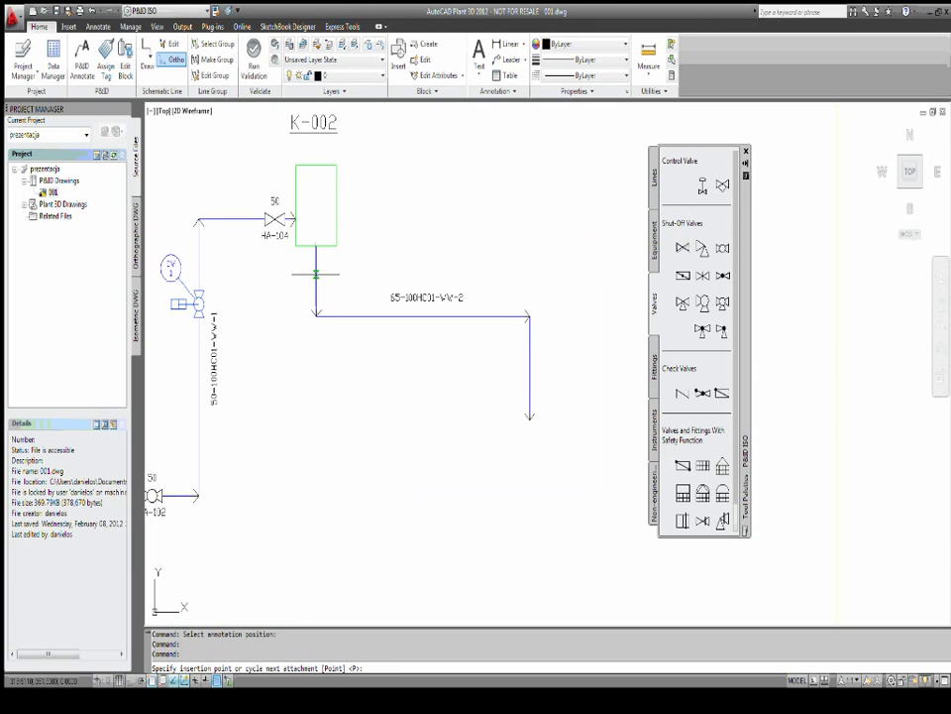
Drop gate valve HA-105 onto the vertical pipe below K-002 and reframe the pump, tank and piping.
left_click(316, 273)
scroll(298, 282, "up", 4)
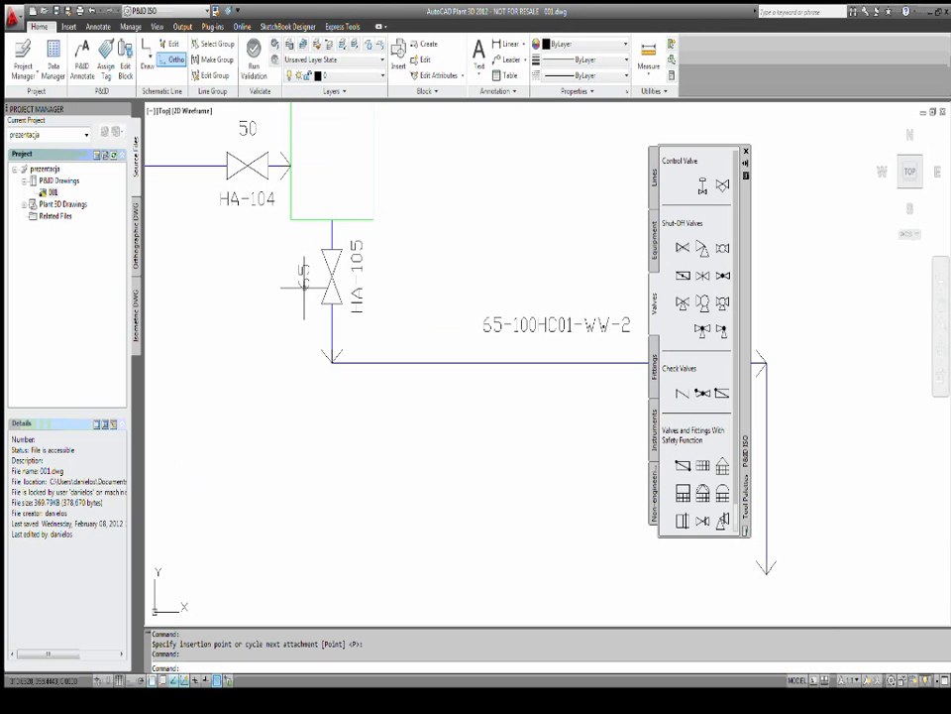
scroll(298, 285, "down", 2)
scroll(485, 360, "down", 2)
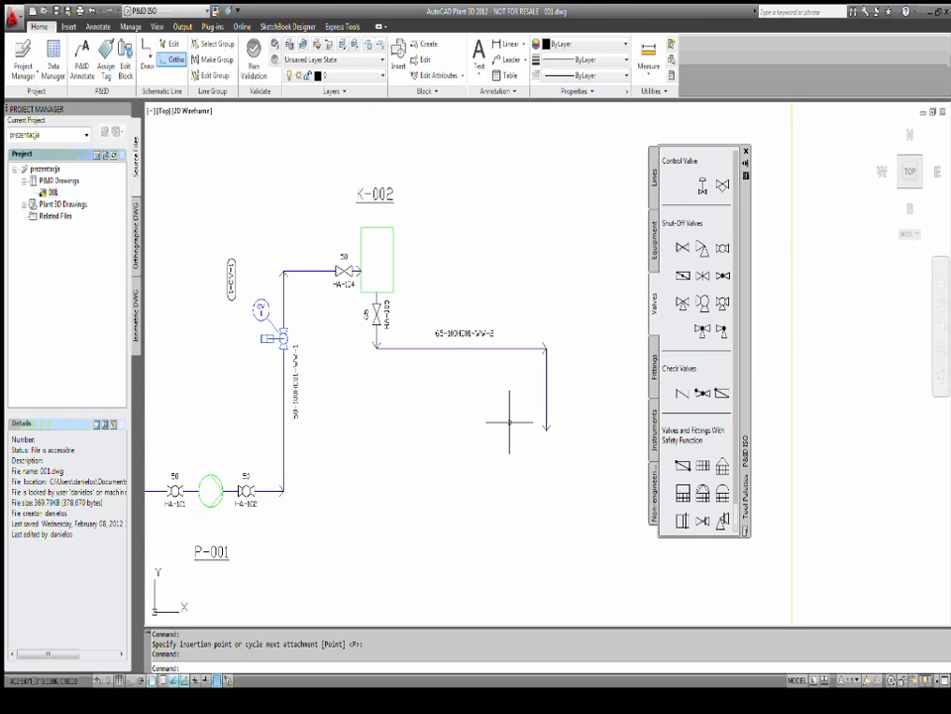
middle_click_drag(509, 425, 463, 312)
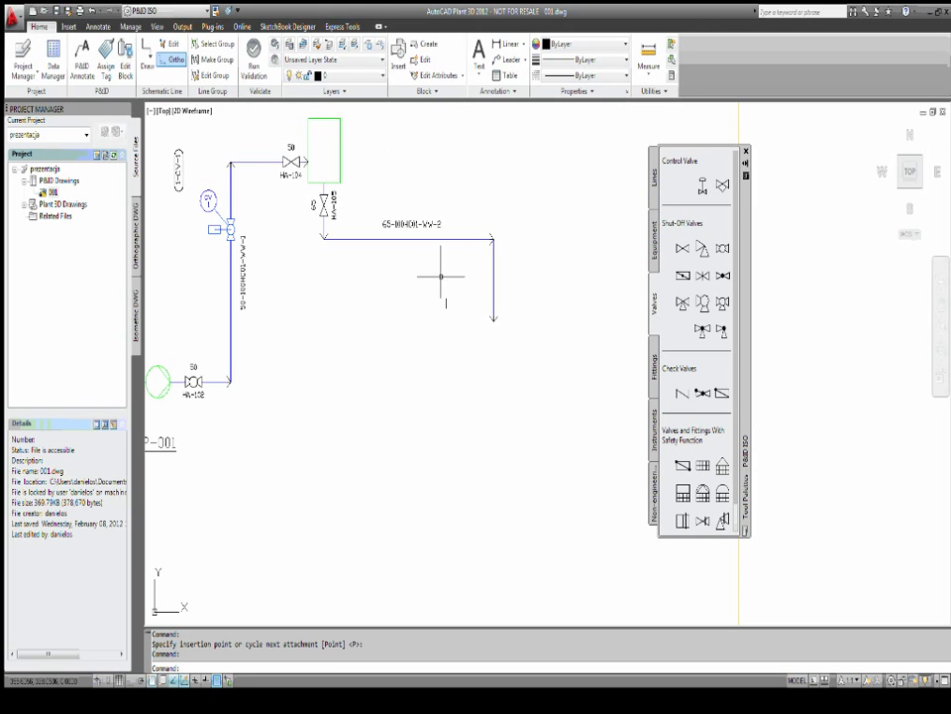
Turn on the classic menu bar and browse the ribbon tabs before returning to Home.
left_click(235, 9)
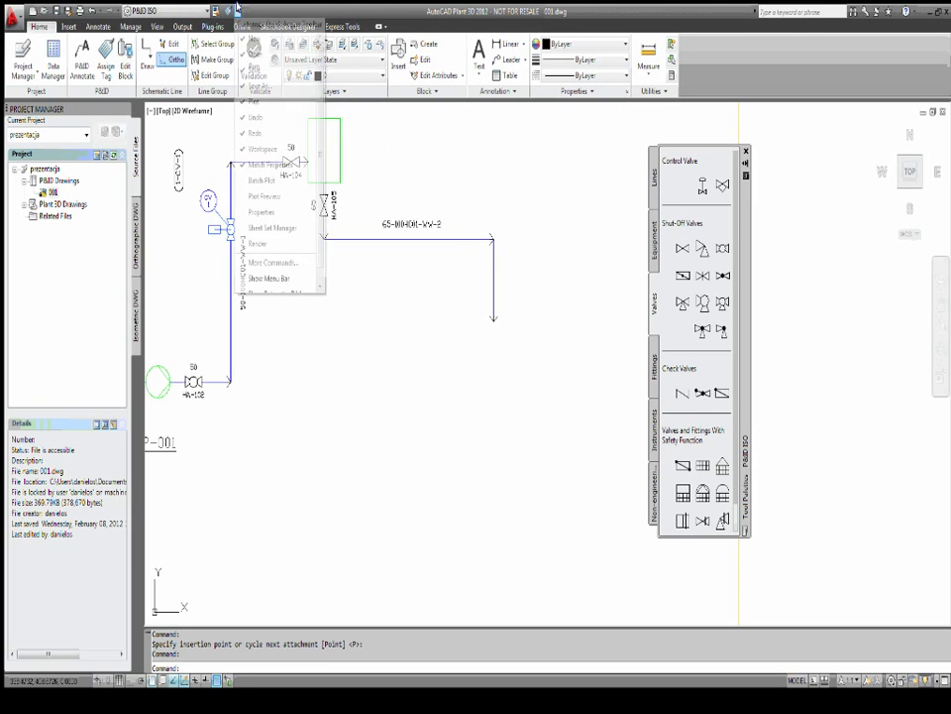
left_click(277, 262)
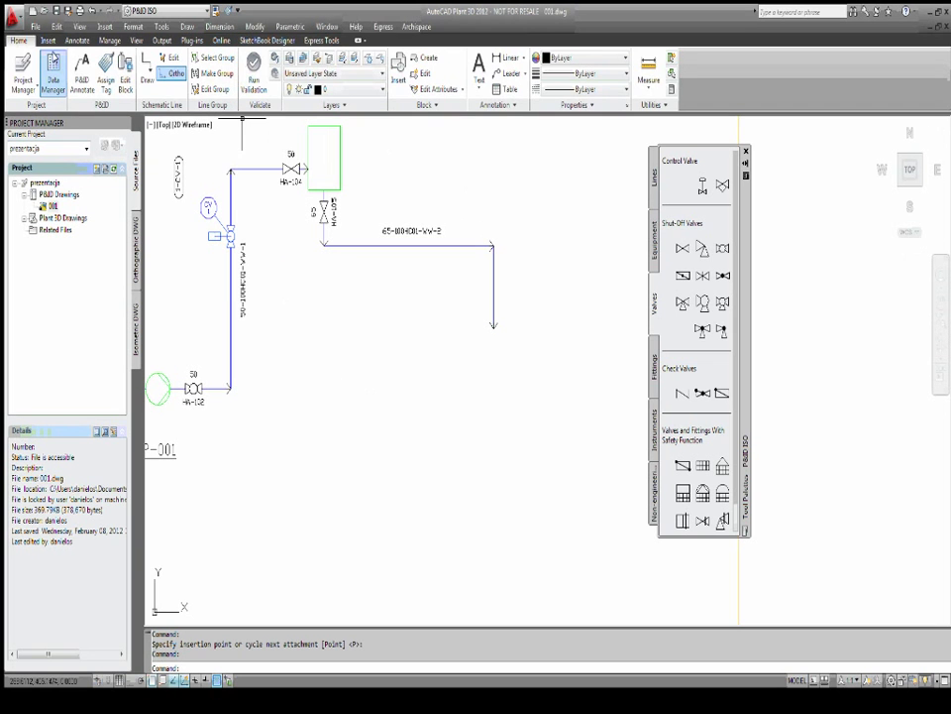
left_click(47, 41)
left_click(77, 40)
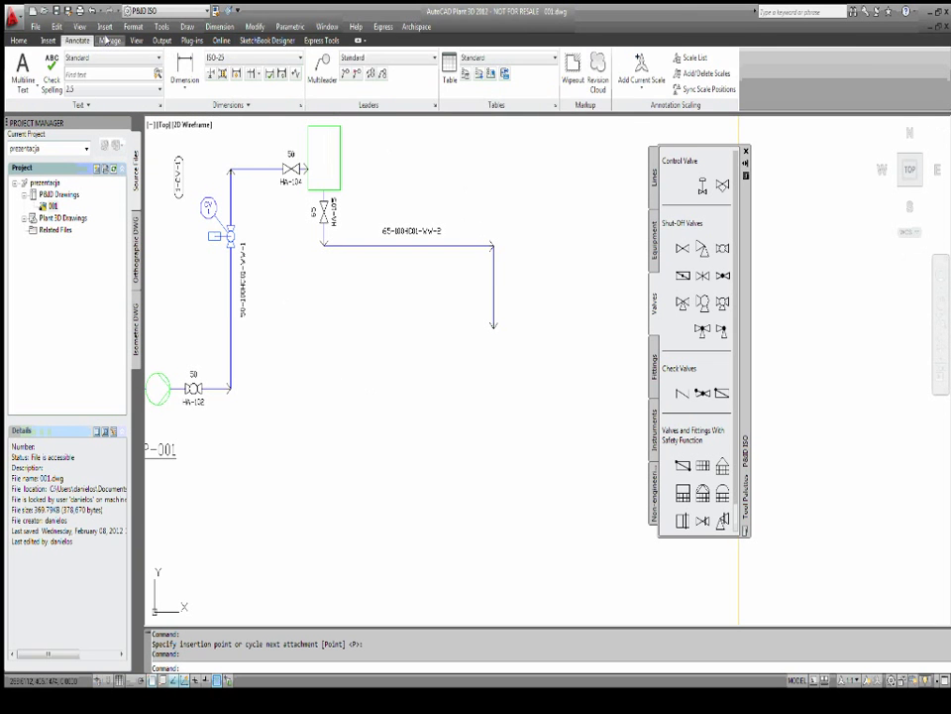
left_click(107, 41)
left_click(135, 41)
left_click(161, 41)
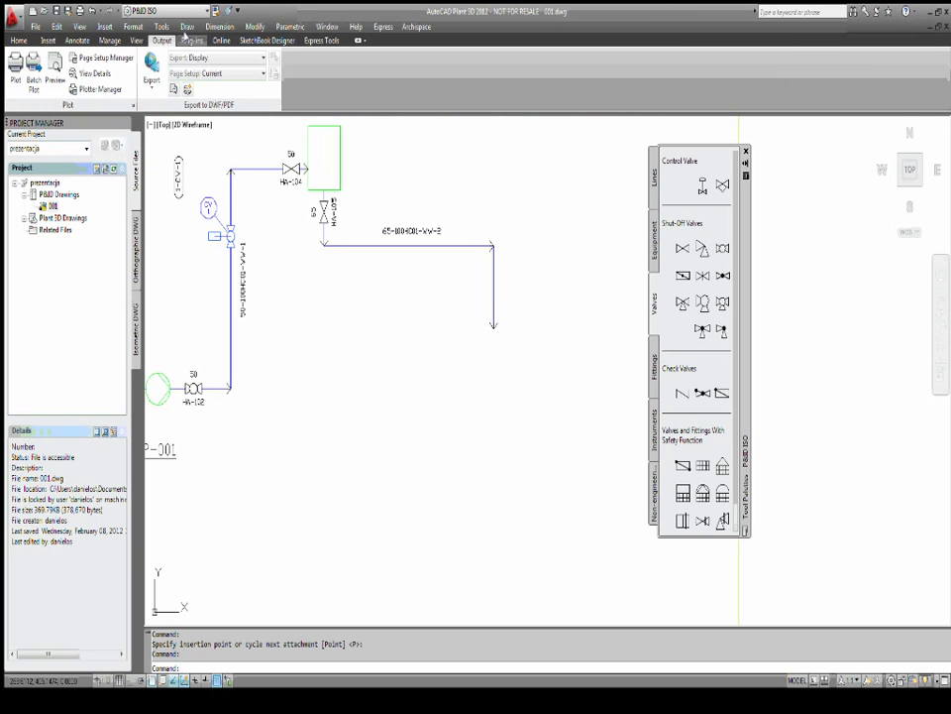
left_click(190, 41)
left_click(221, 41)
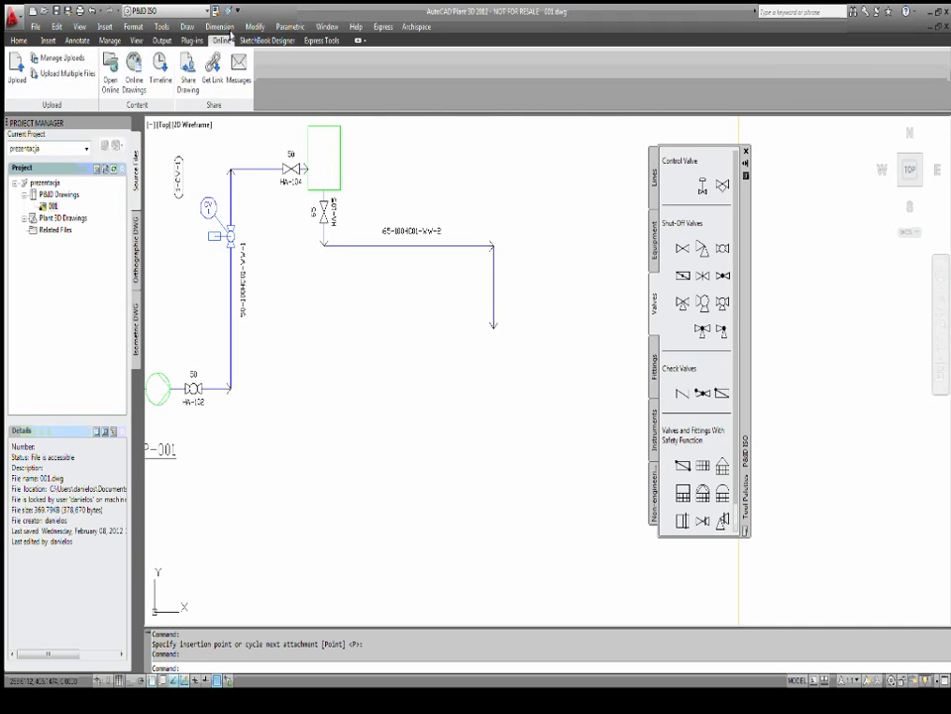
left_click(49, 41)
left_click(17, 41)
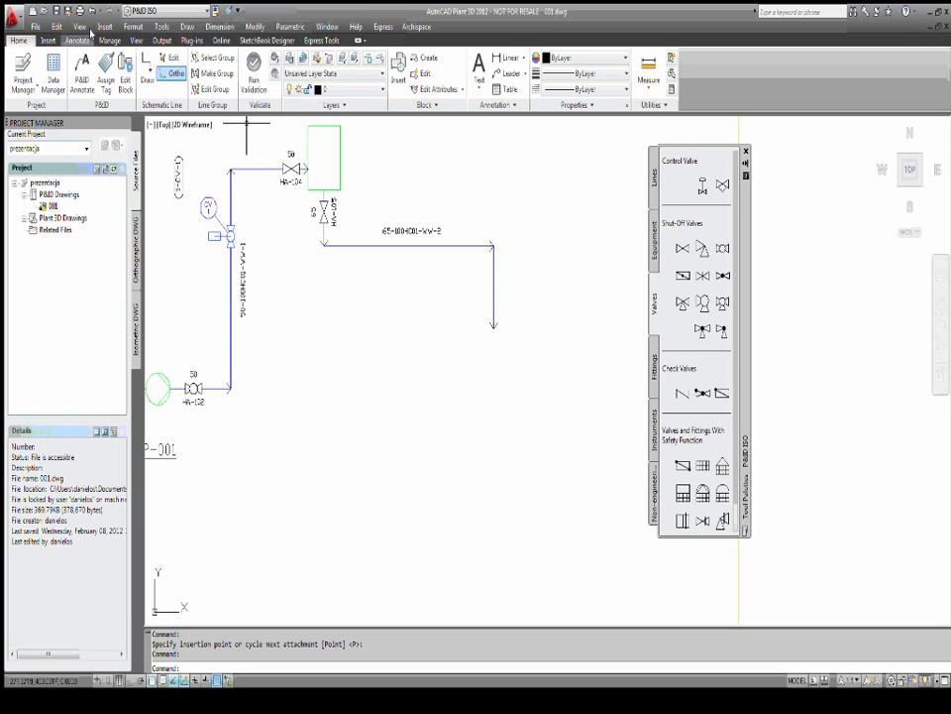
Draw a U-shaped open container polyline under the pipe end with polar tracking on.
left_click(186, 26)
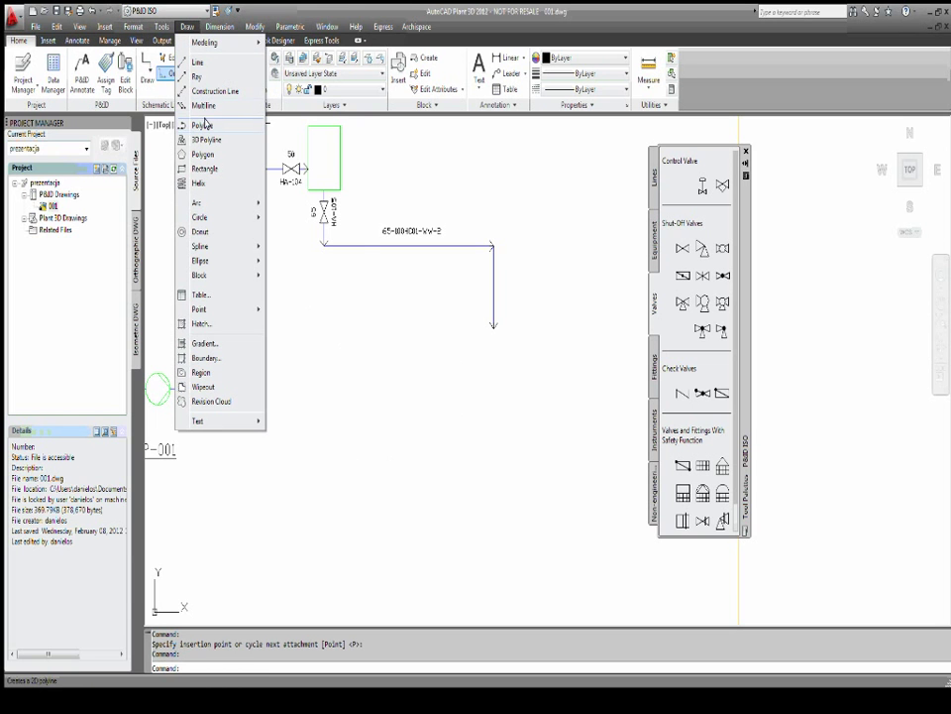
left_click(205, 124)
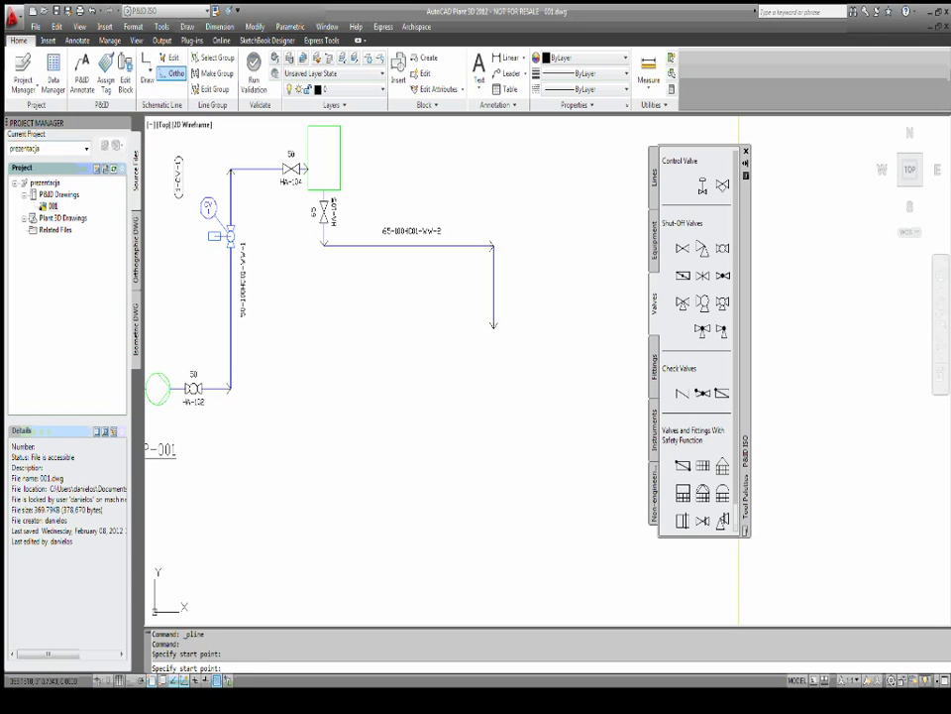
left_click(436, 320)
key("F10")
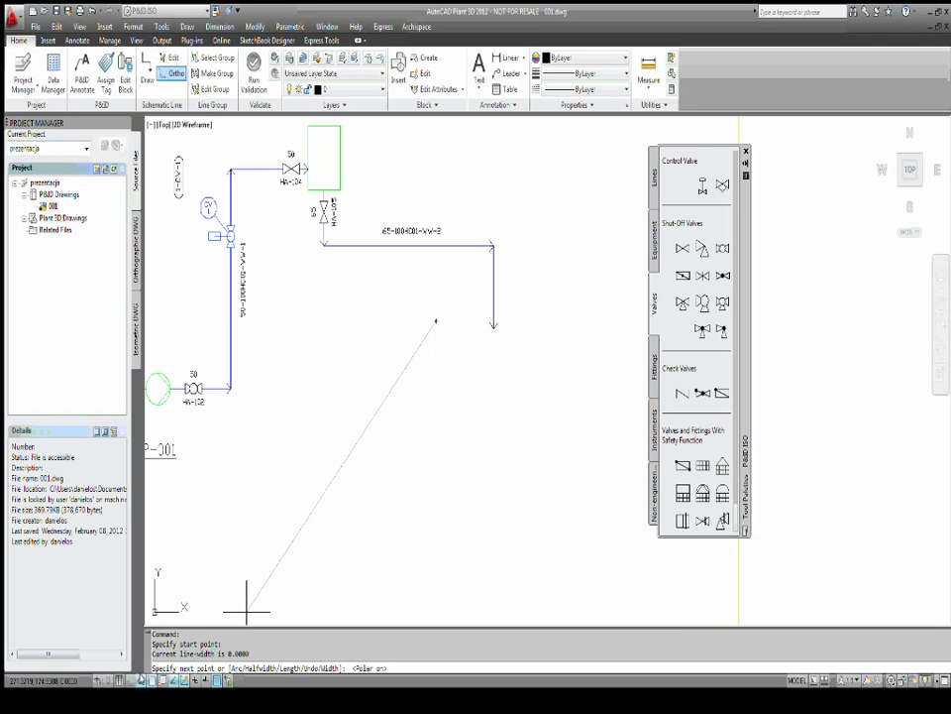
left_click(436, 399)
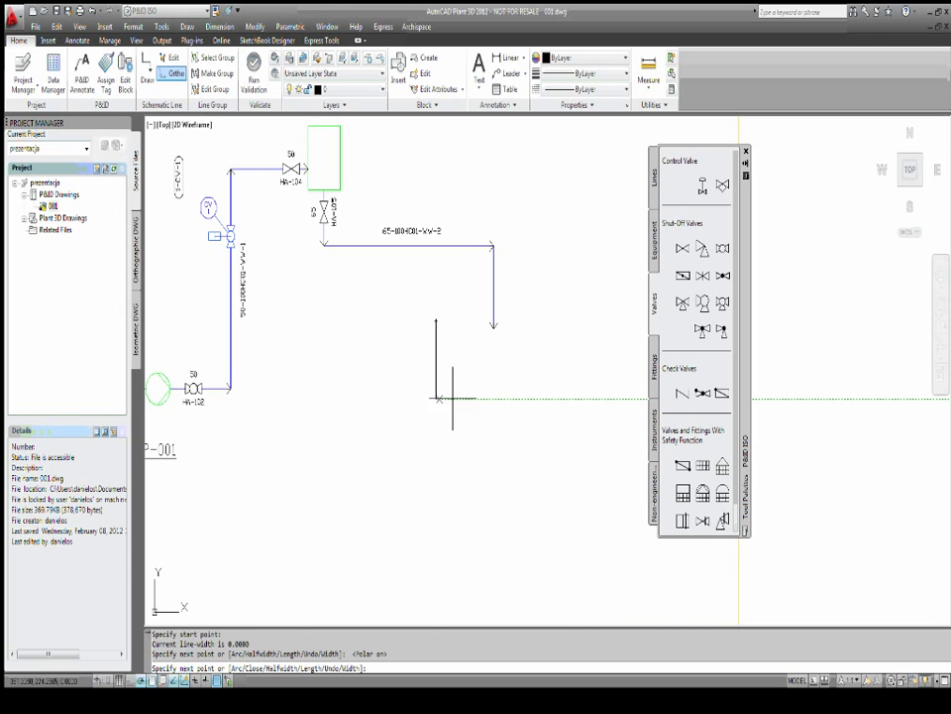
left_click(568, 399)
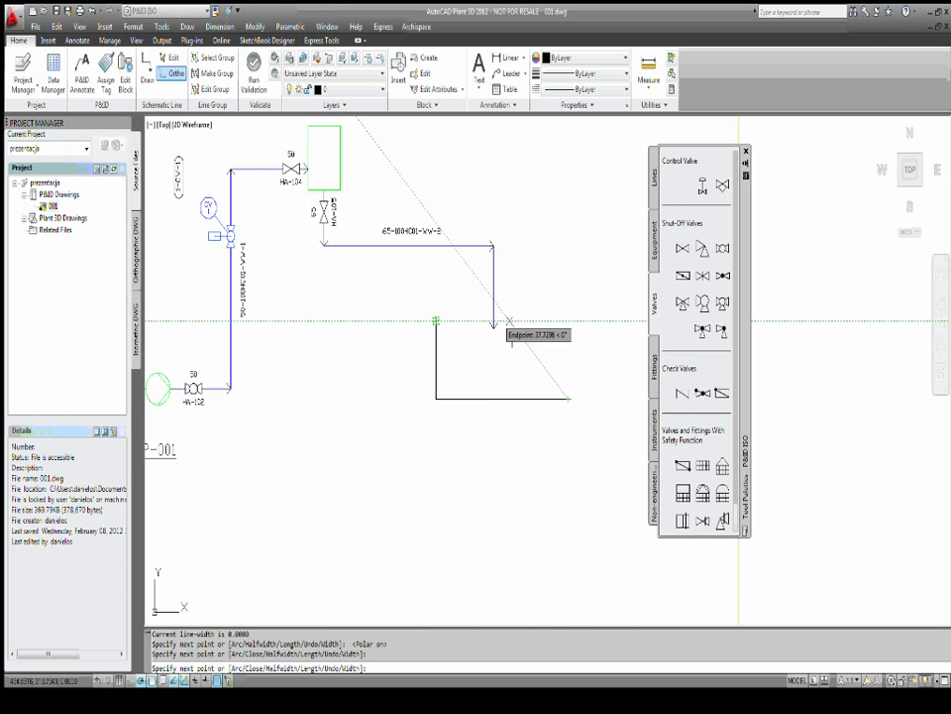
left_click(567, 320)
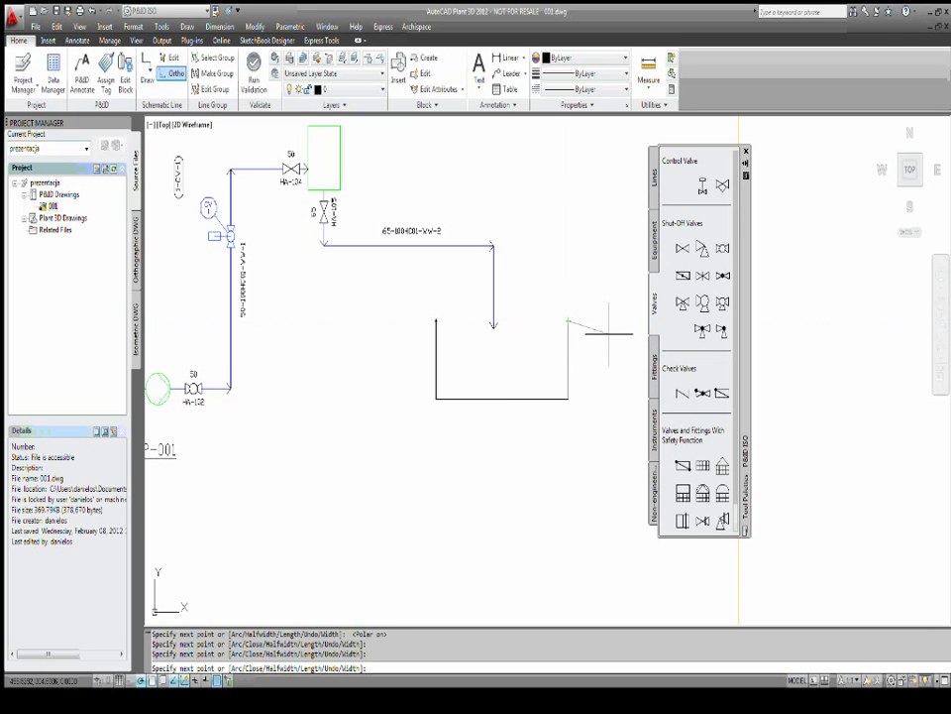
key("Return")
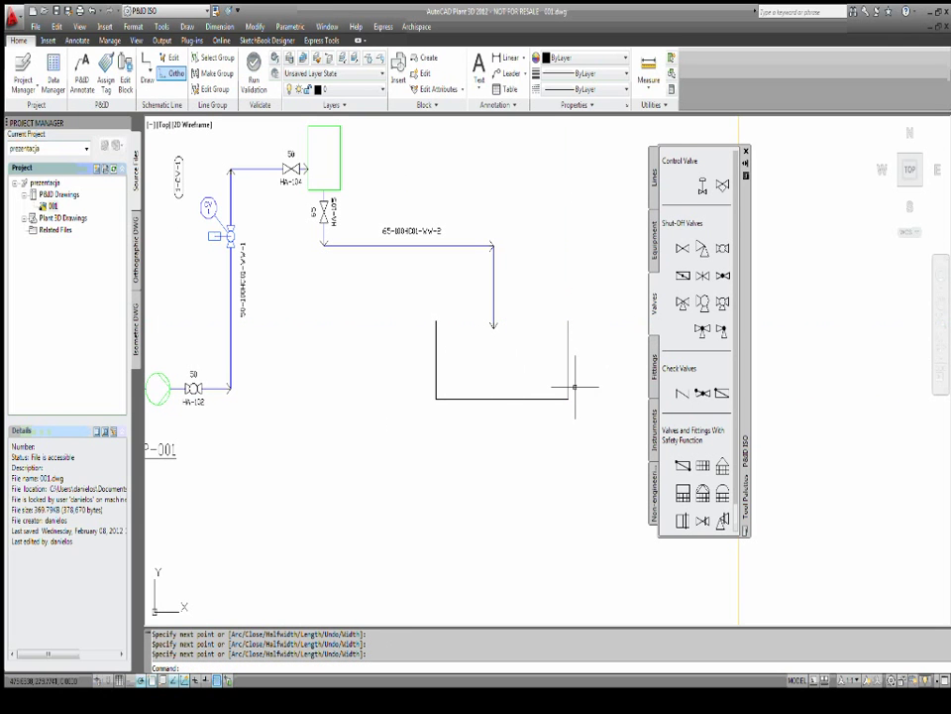
left_click(489, 398)
Inspect the container outline's properties, then close the Properties palette.
right_click(487, 389)
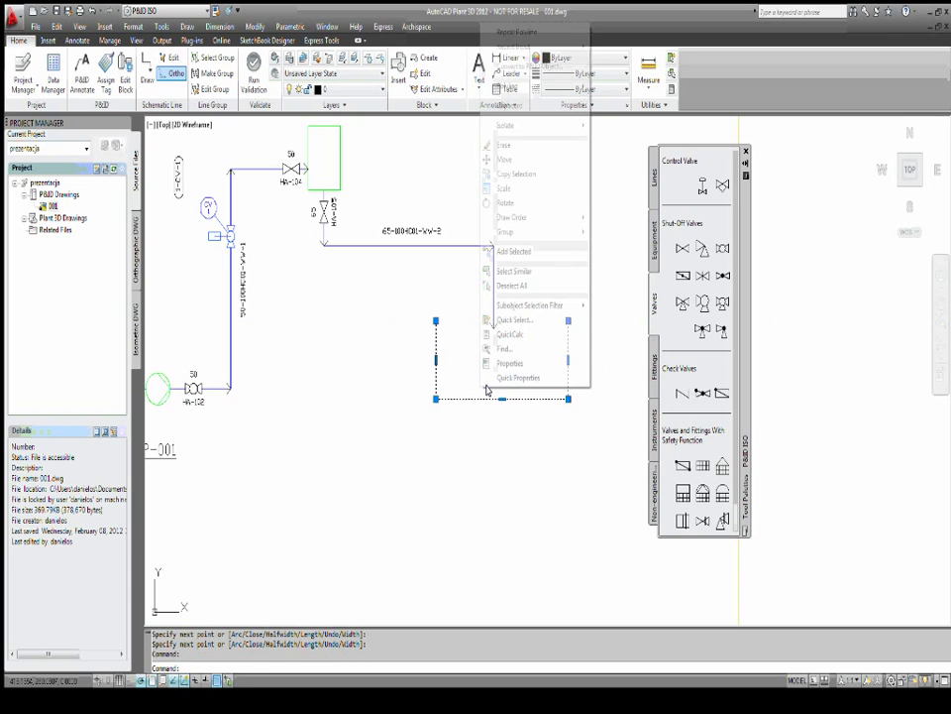
left_click(508, 363)
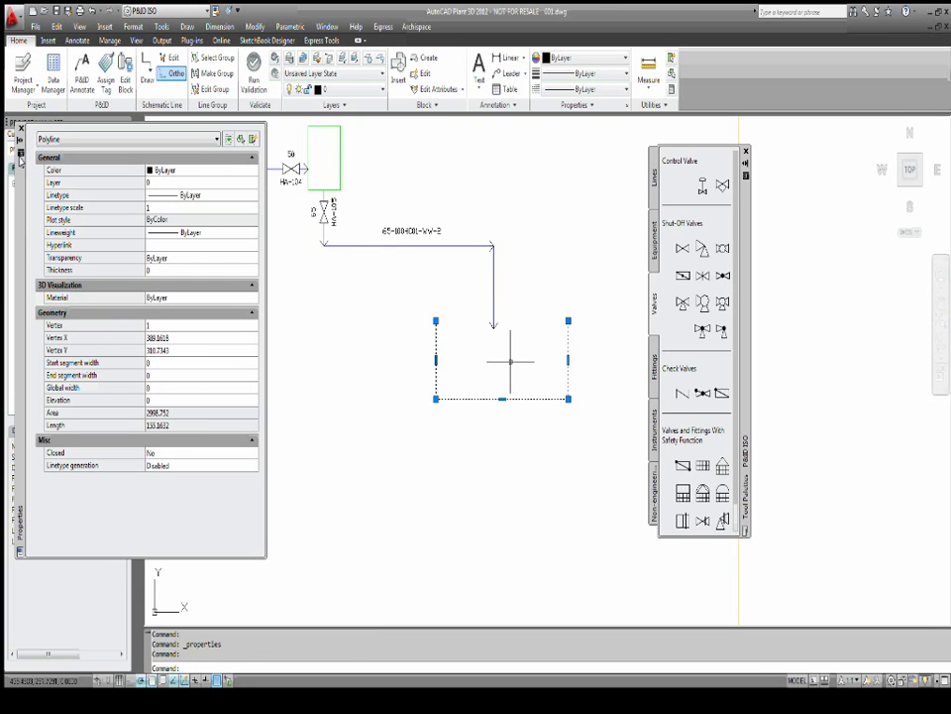
left_click(17, 123)
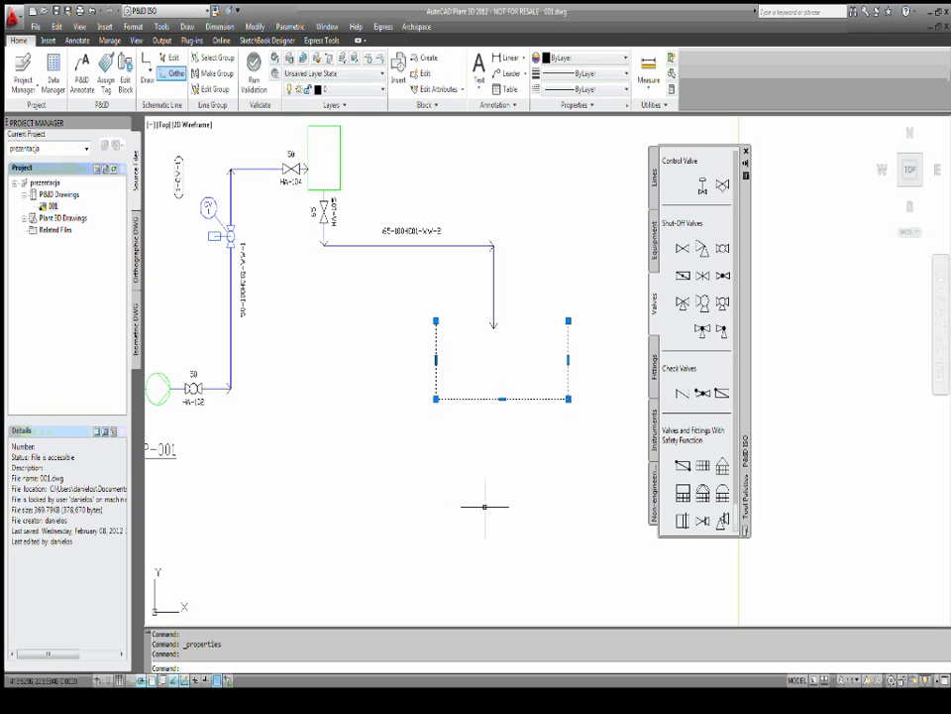
Clear the selection, nudge the view slightly left and reselect the open tank outline.
key("Escape")
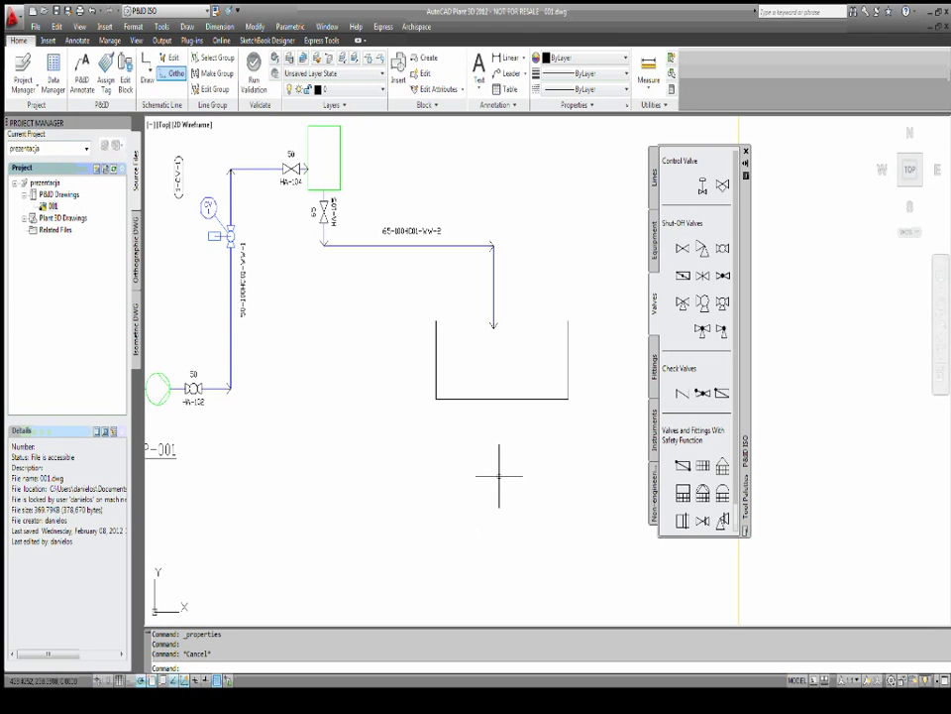
middle_click_drag(612, 440, 575, 444)
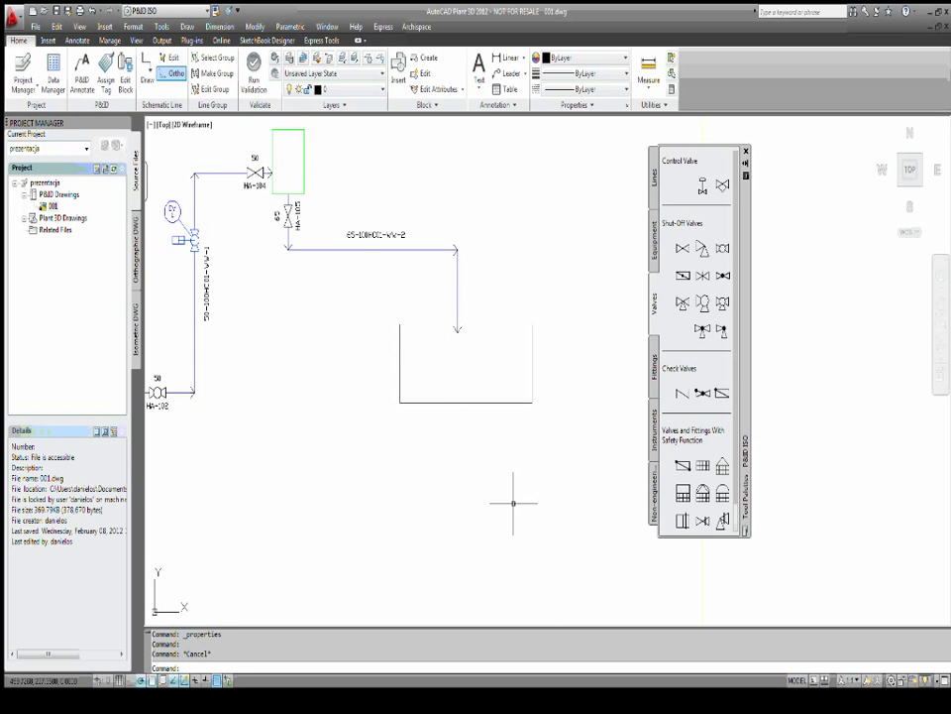
left_click(471, 404)
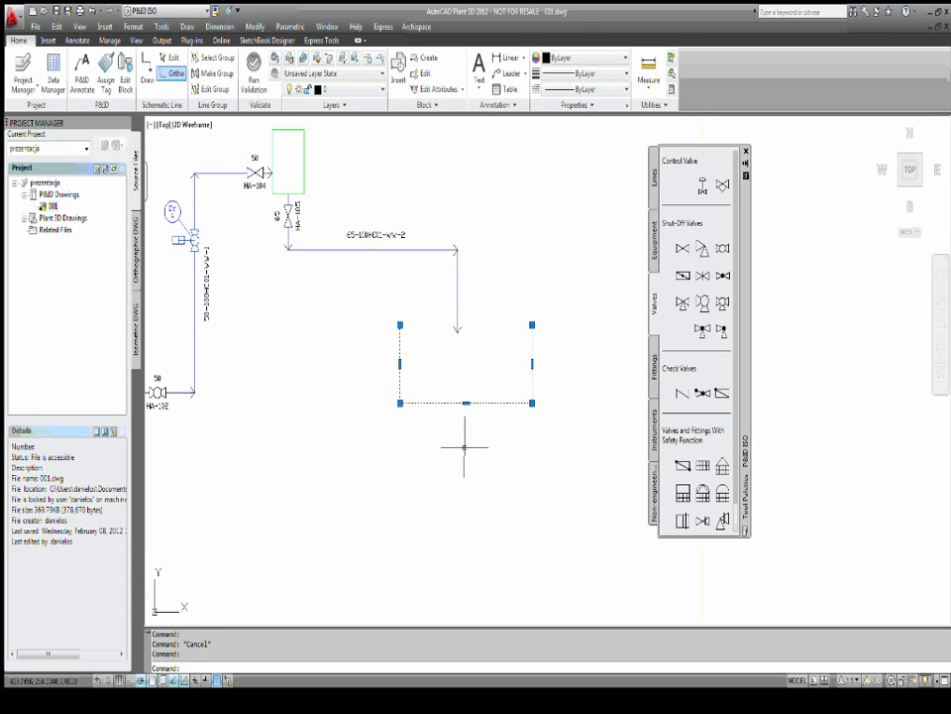
Start Convert to P&ID Object on the outline and choose Tanks > Container as its class.
right_click(477, 383)
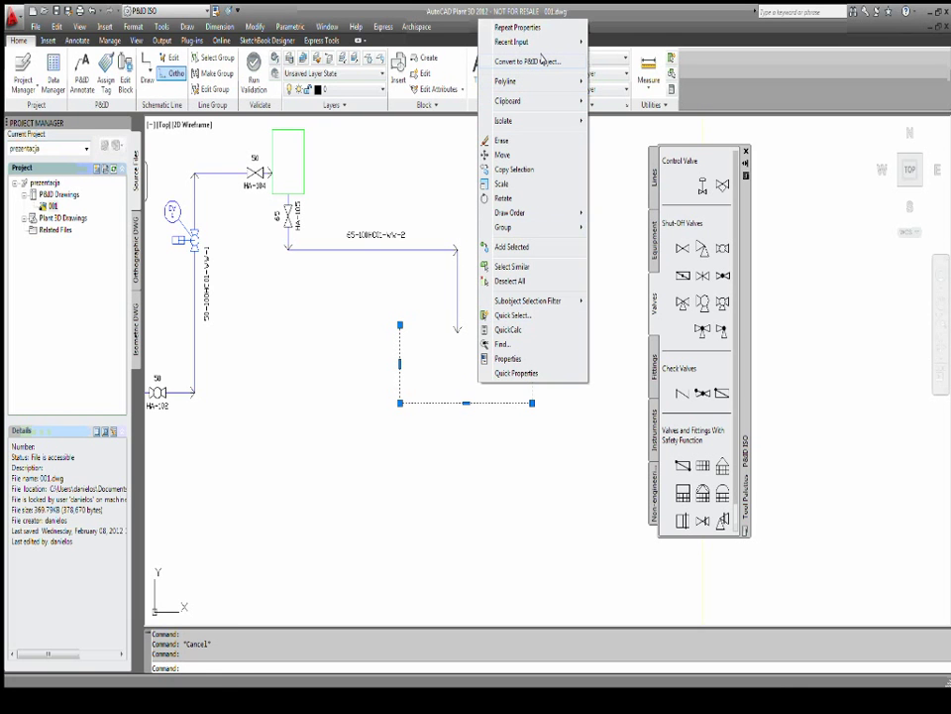
left_click(543, 61)
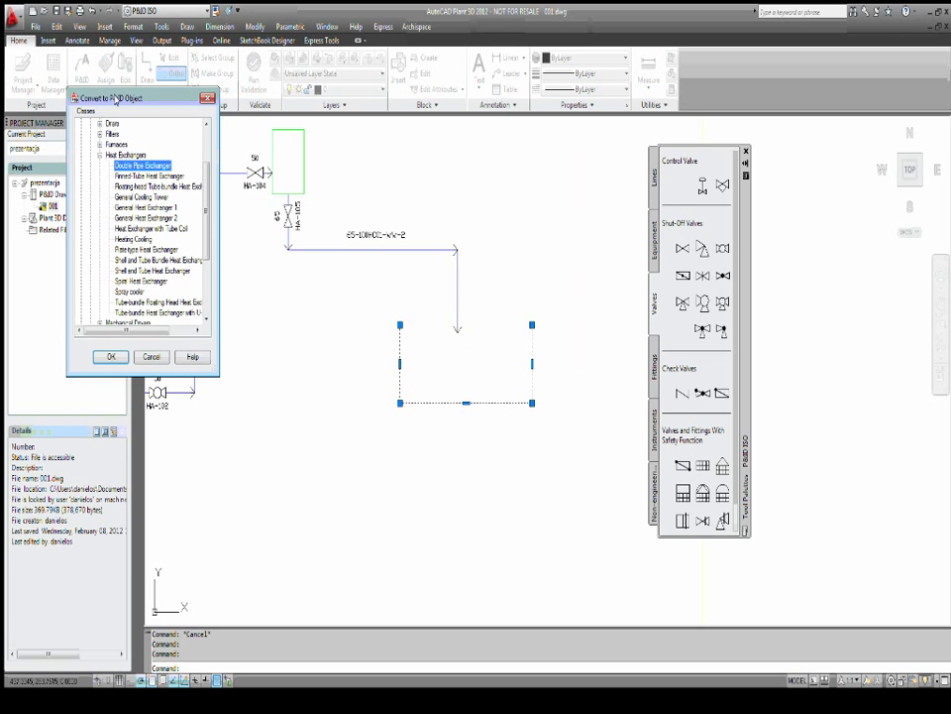
left_click_drag(116, 101, 252, 234)
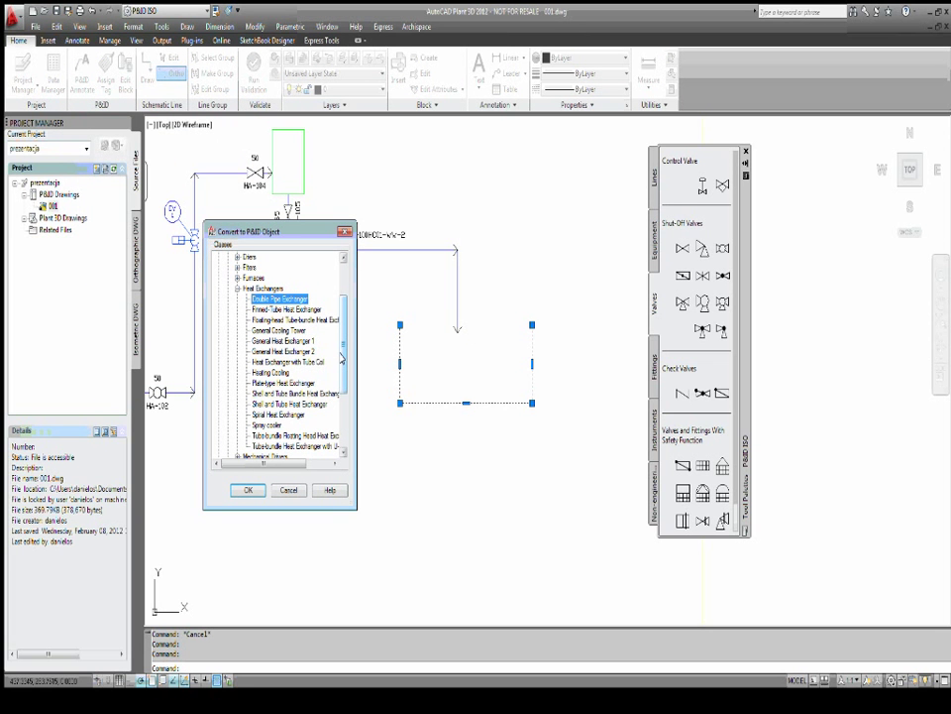
scroll(342, 355, "up", 1)
scroll(258, 327, "up", 1)
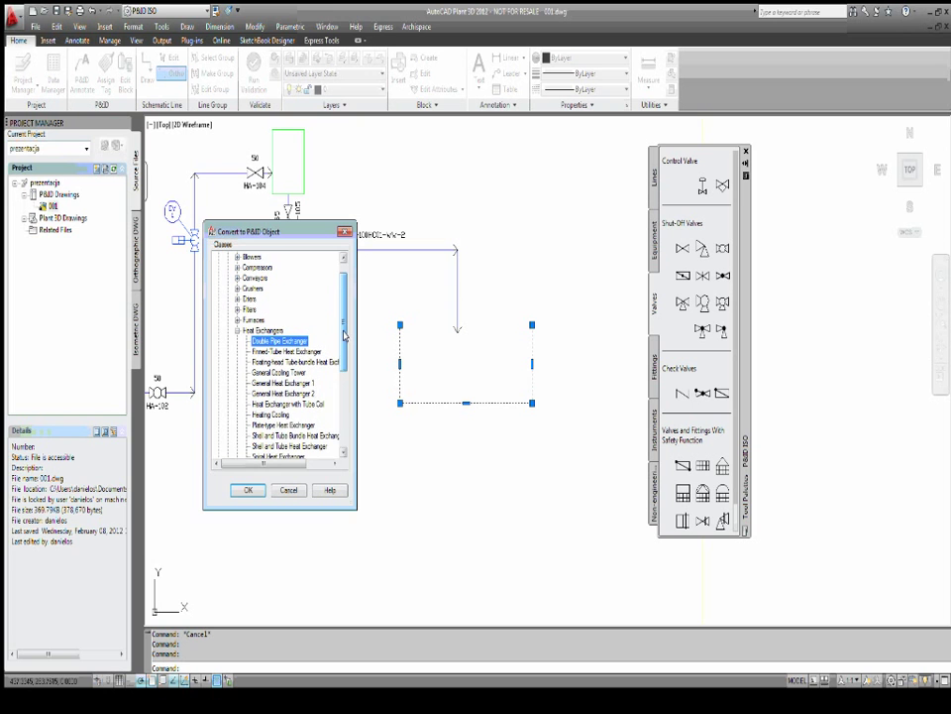
left_click(237, 330)
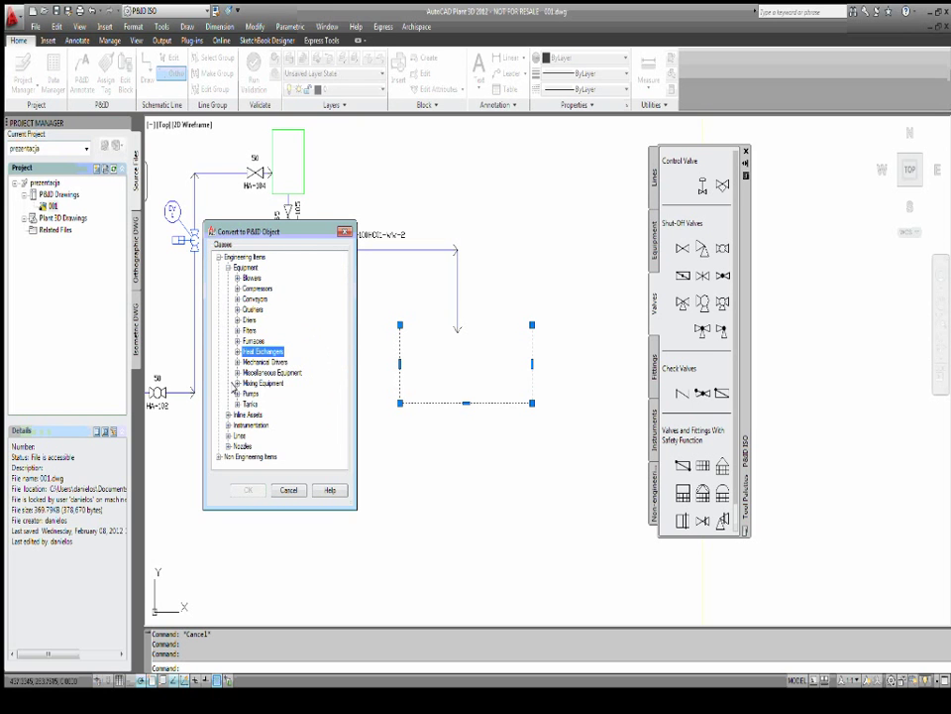
left_click(235, 403)
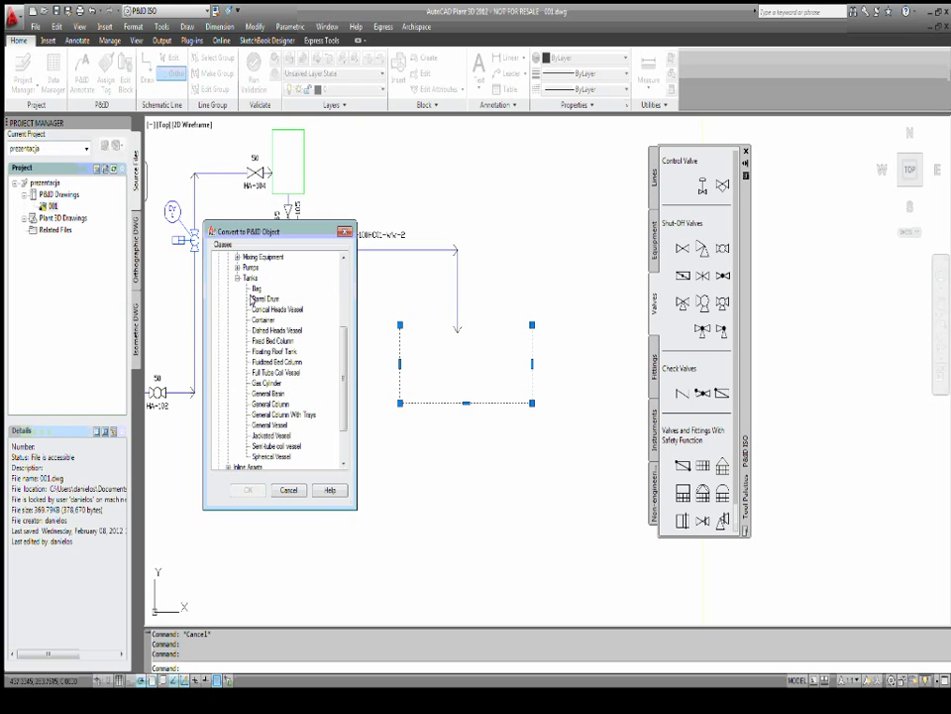
left_click(267, 319)
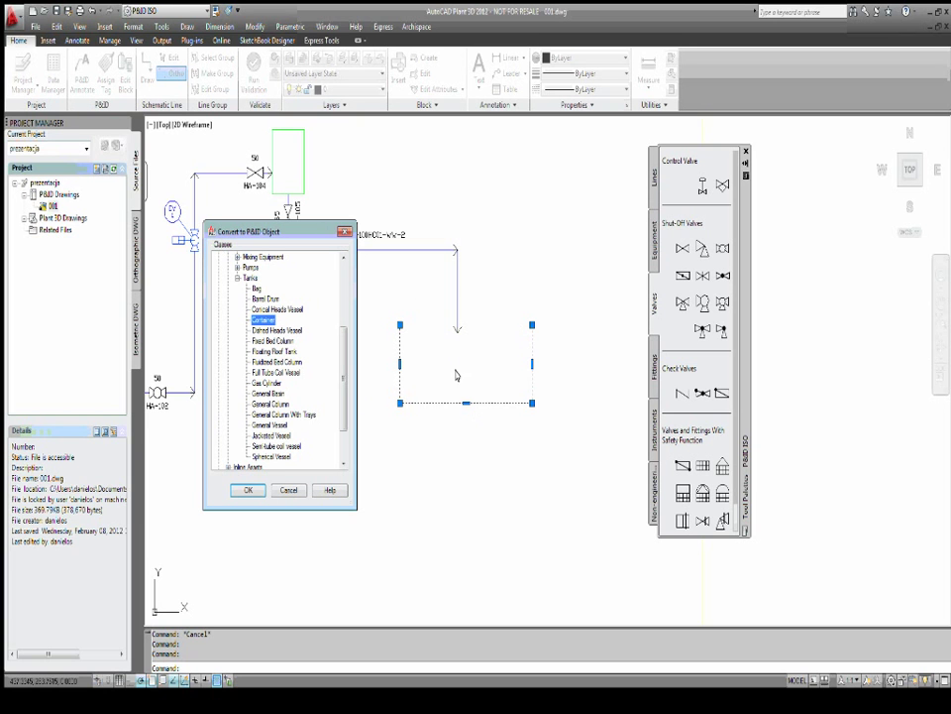
Look through the Pumps and Inline Assets groups, then confirm the Container conversion.
scroll(243, 322, "up", 2)
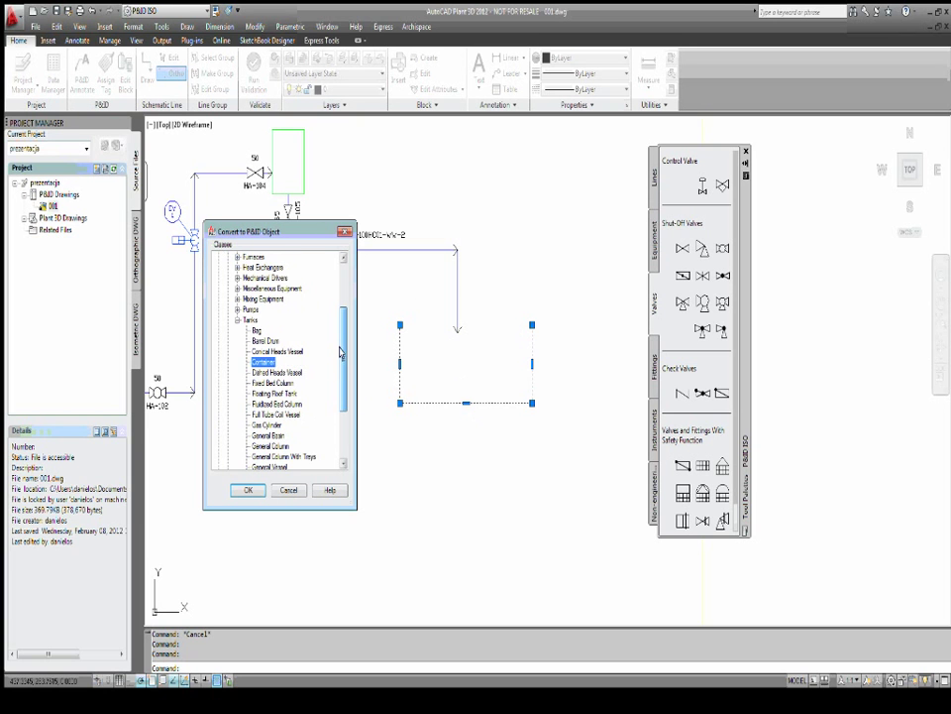
left_click(237, 309)
left_click(237, 310)
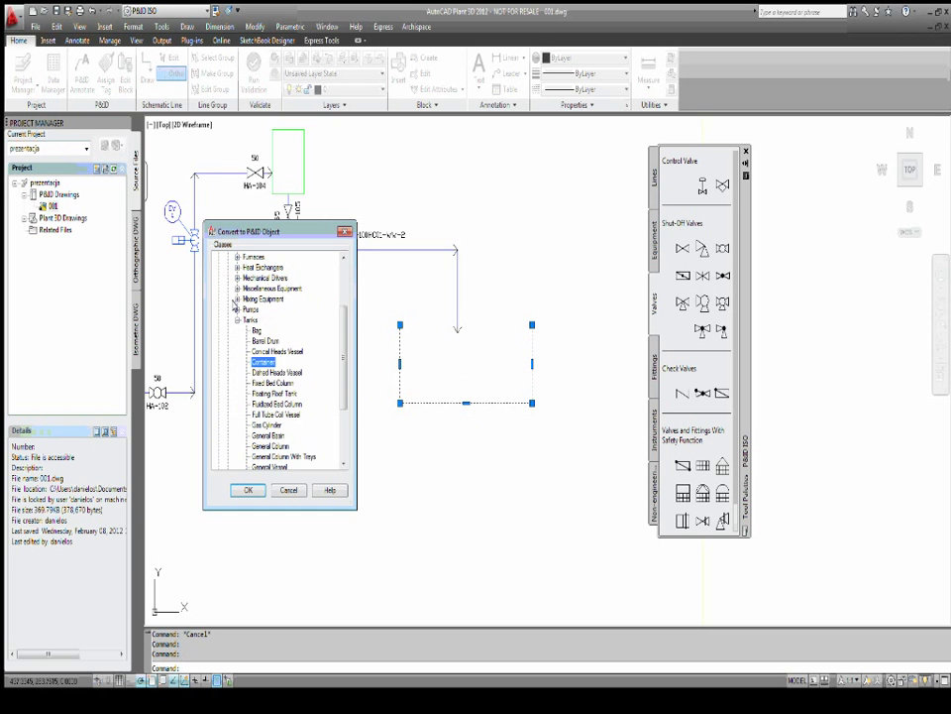
mouse_move(342, 344)
left_mouse_down()
mouse_move(337, 309)
mouse_move(334, 391)
left_mouse_up()
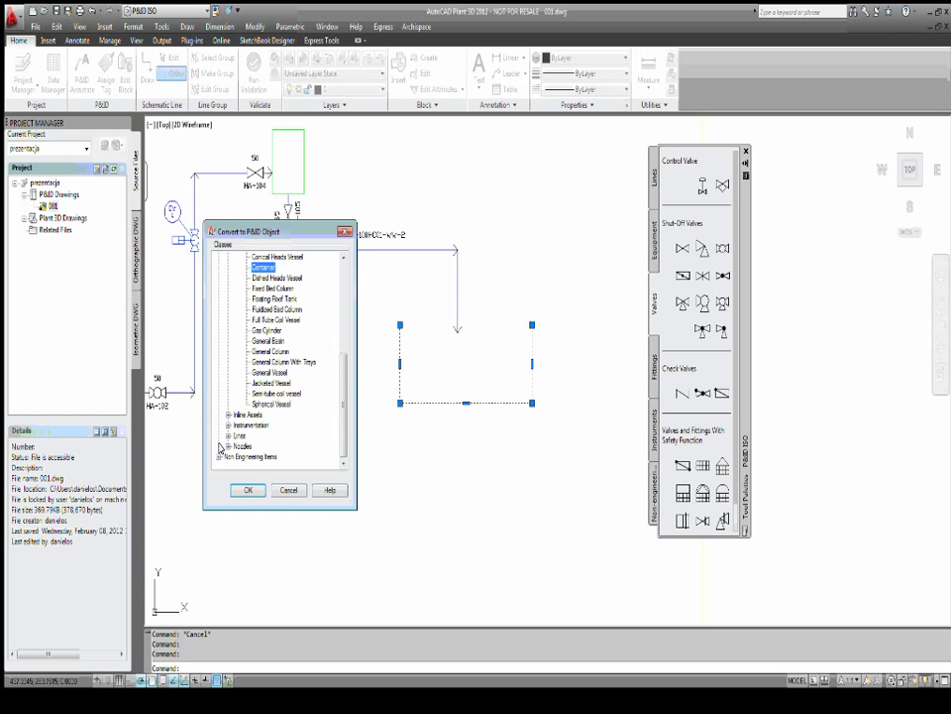
left_click(227, 414)
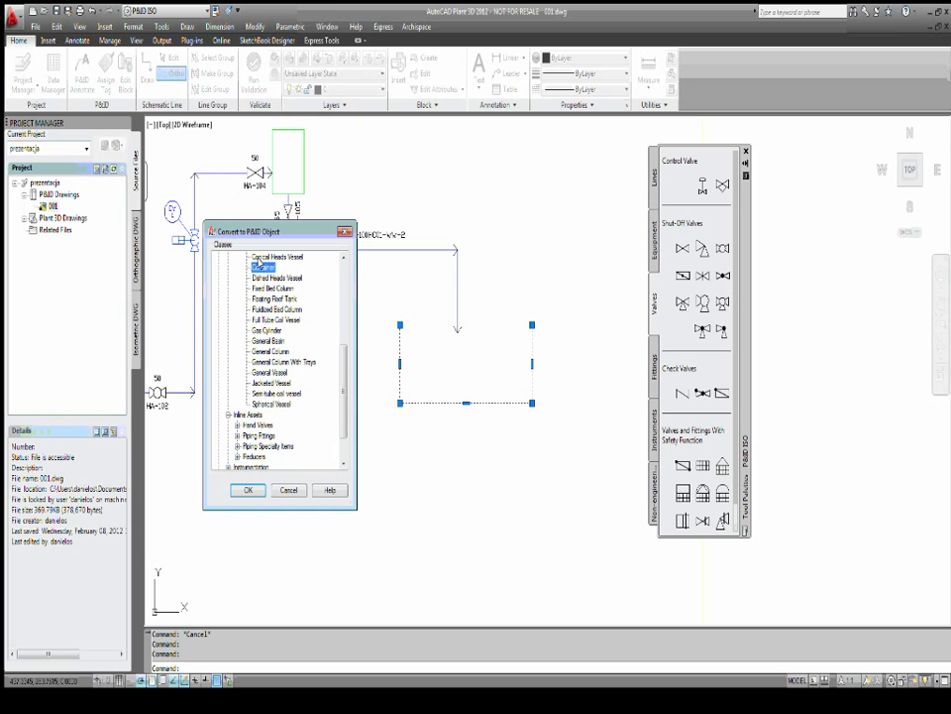
left_click(246, 493)
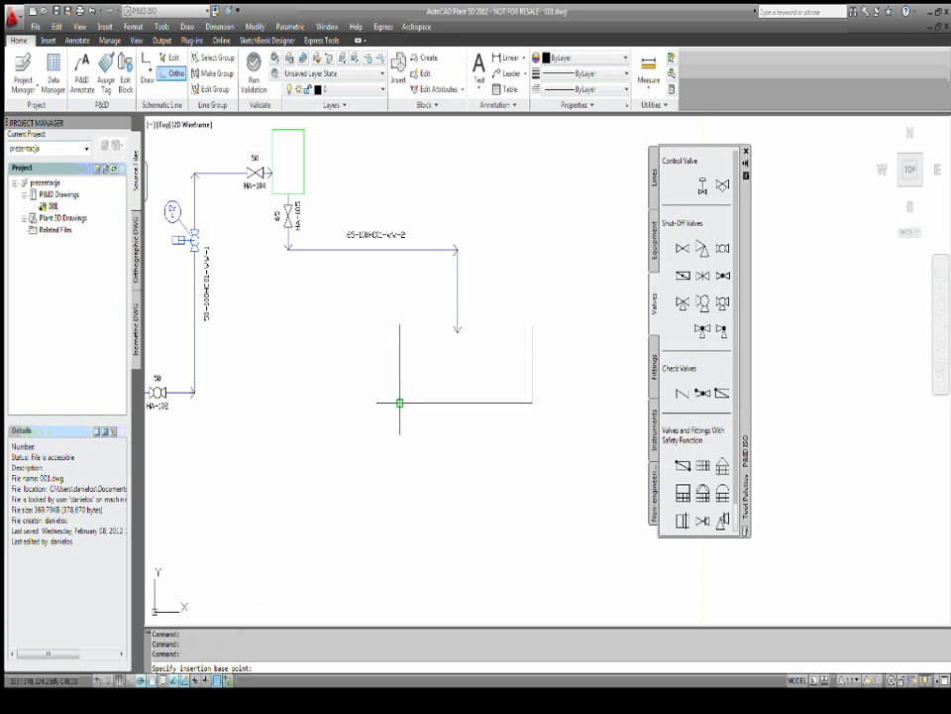
Base the Container at its bottom-left corner and review its properties: Container class, Equipment layer, tag K-?
left_click(399, 403)
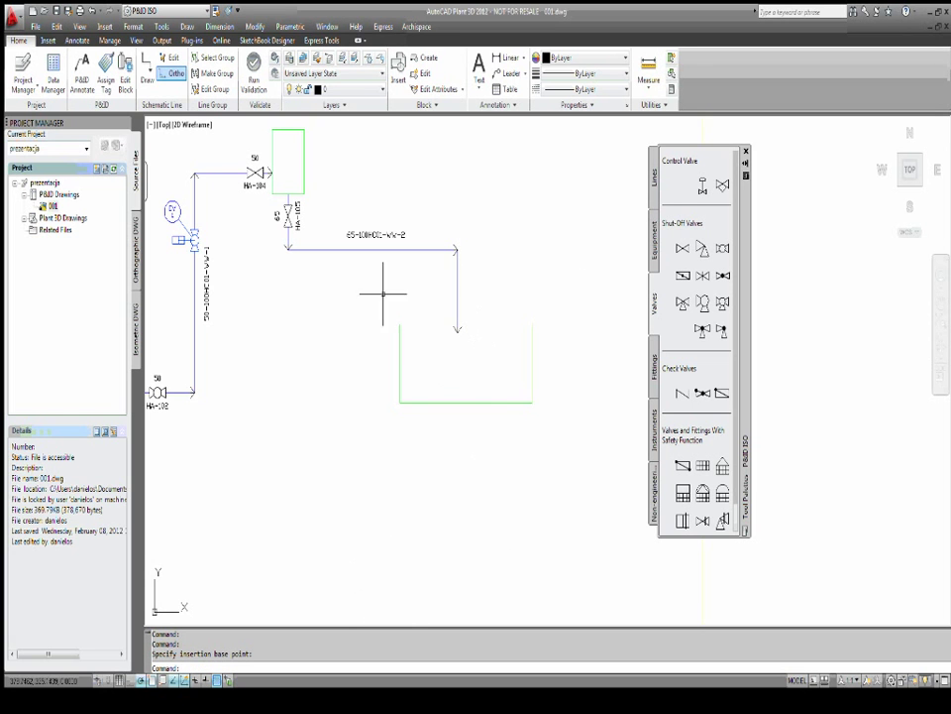
left_click(513, 403)
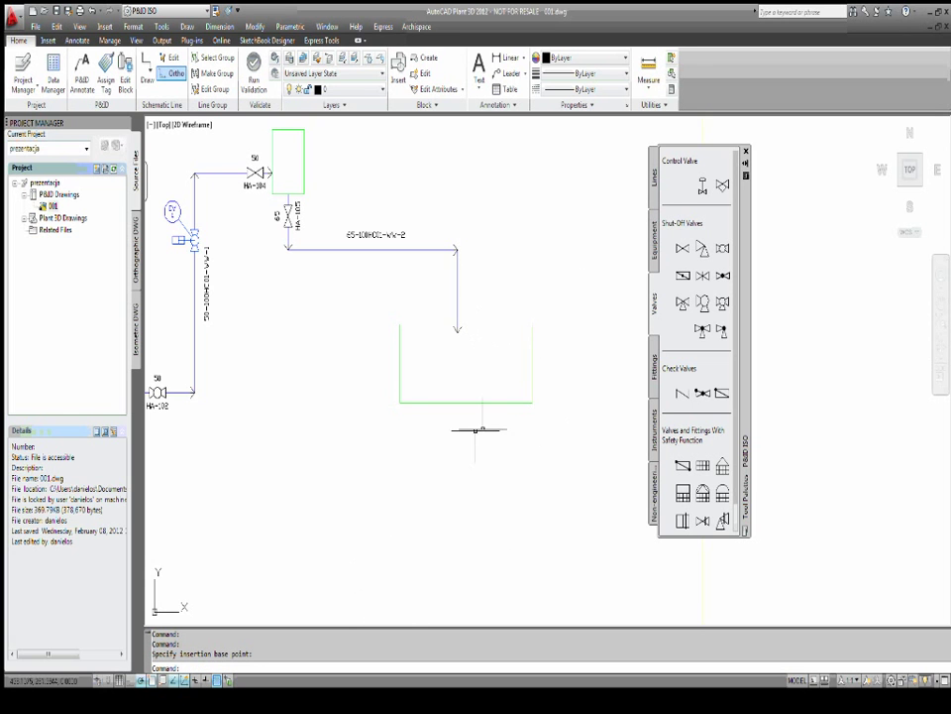
right_click(320, 372)
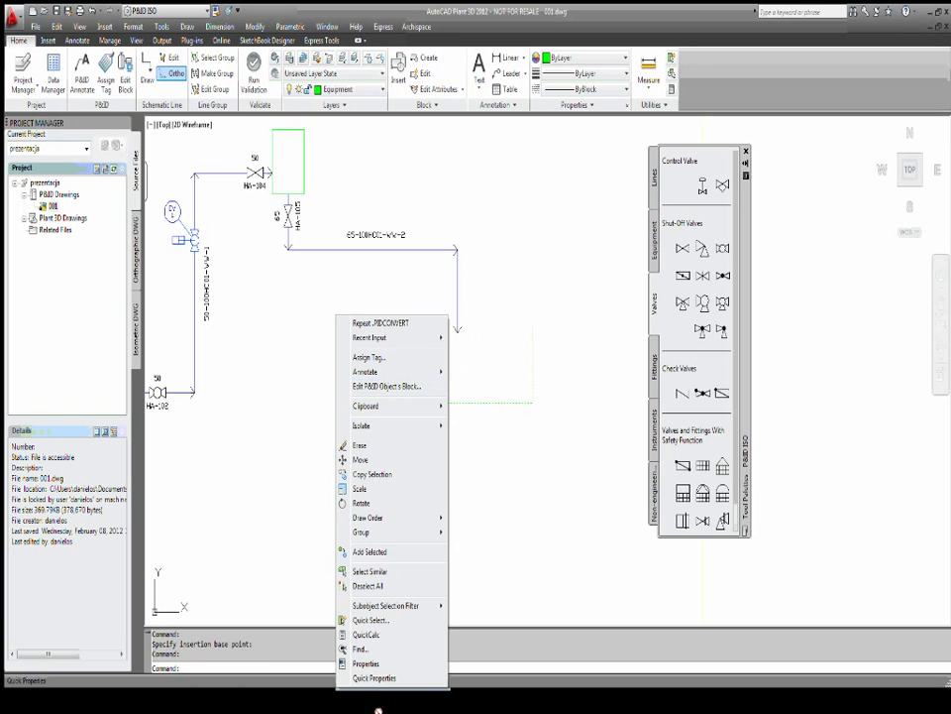
left_click(369, 666)
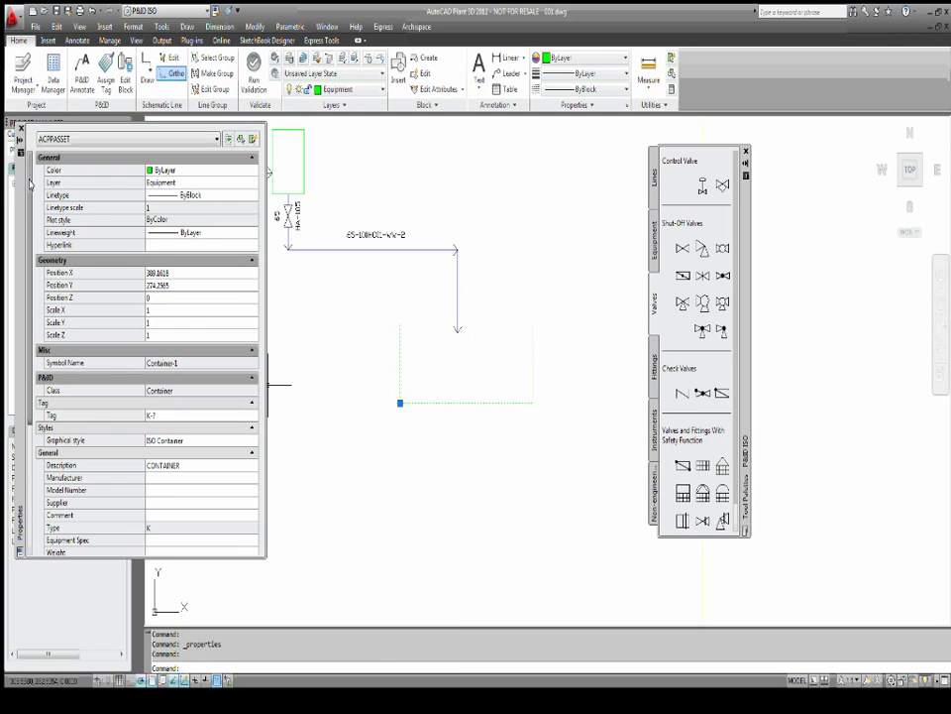
scroll(60, 339, "down", 2)
scroll(60, 339, "down", 2)
scroll(60, 339, "down", 2)
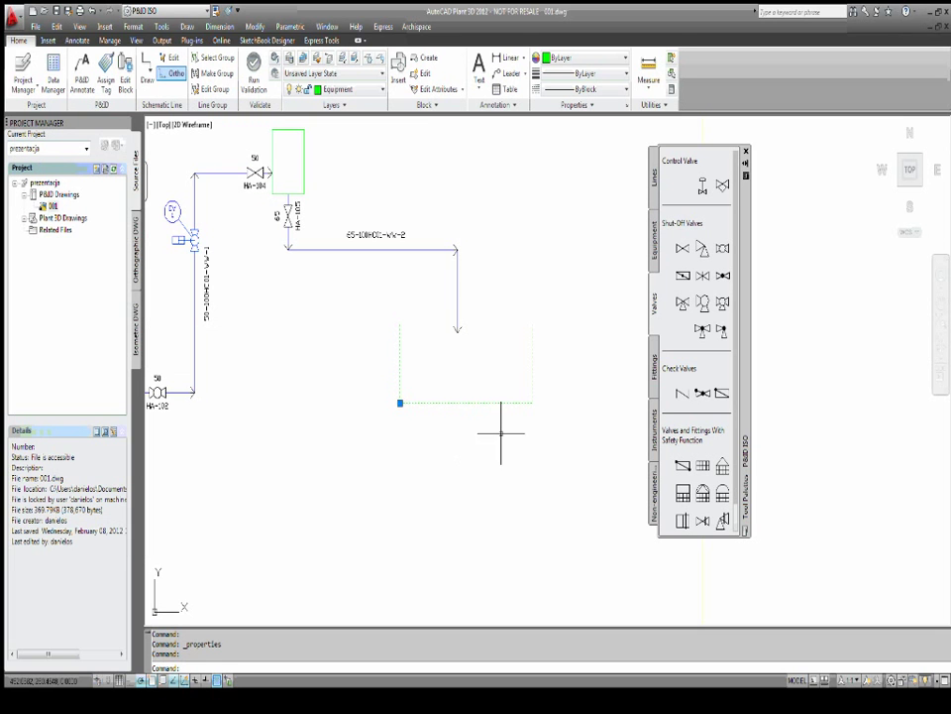
key("Escape")
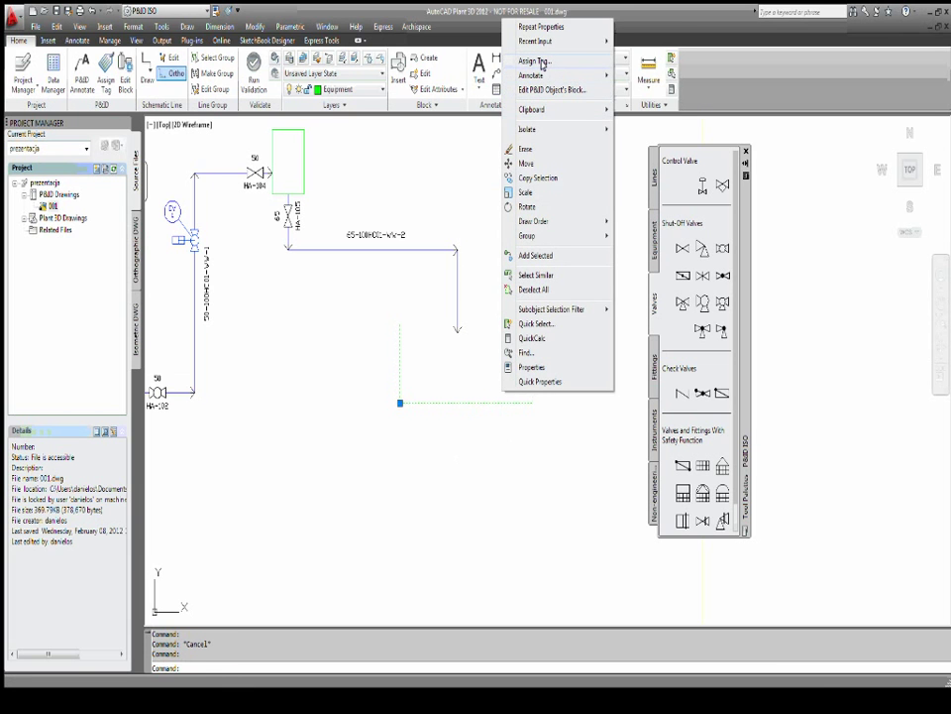
Tag the container K-003 (number 003, Equipment Tag style) and place the label below it.
left_click(536, 62)
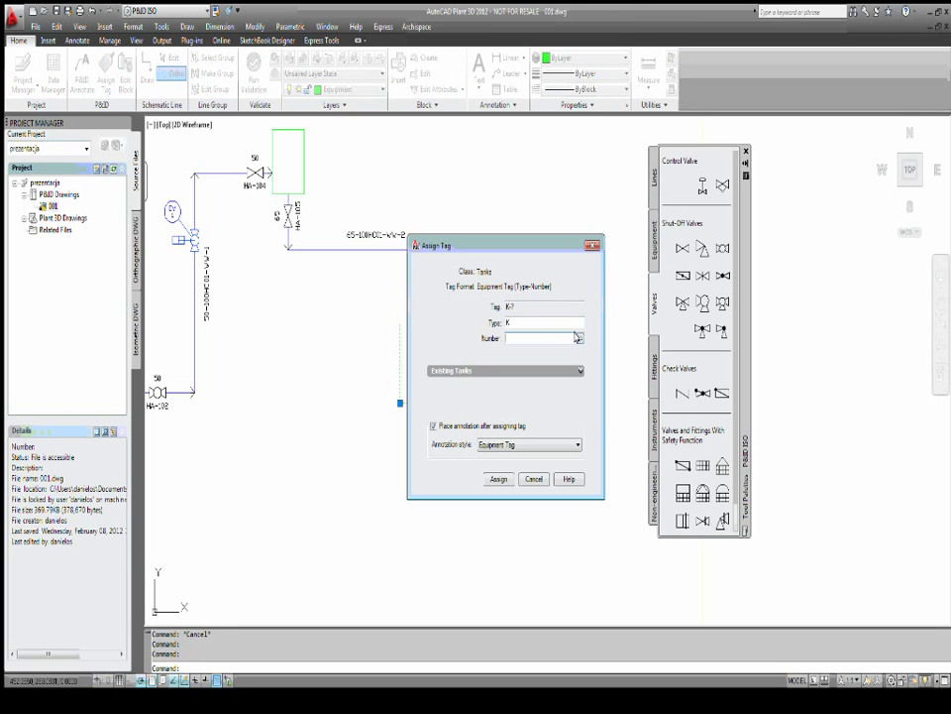
type("003")
left_click(569, 445)
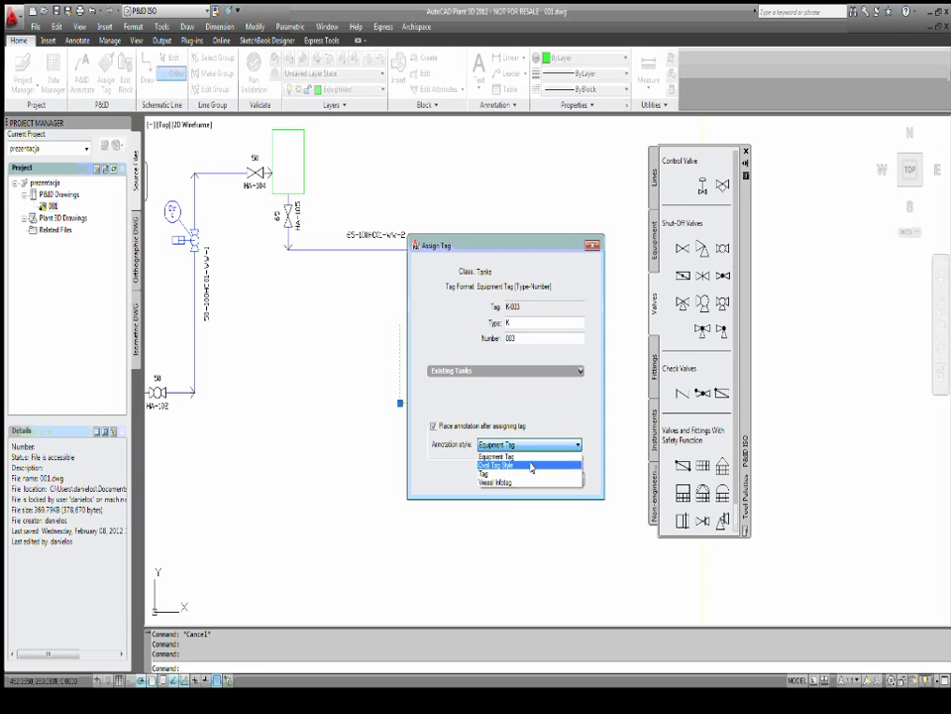
left_click(421, 452)
left_click(495, 478)
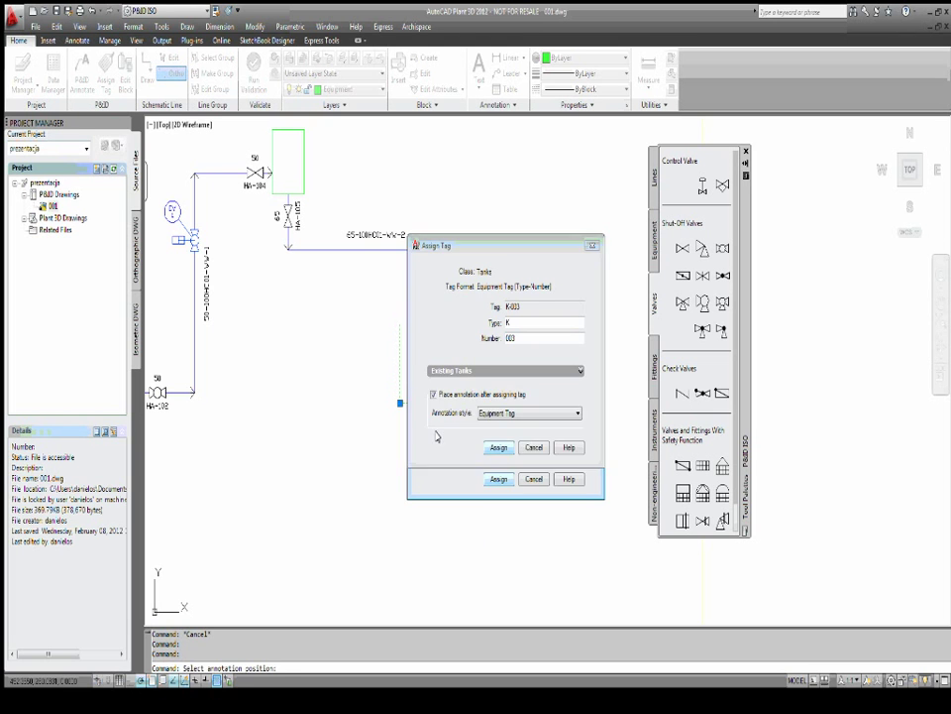
left_click(465, 428)
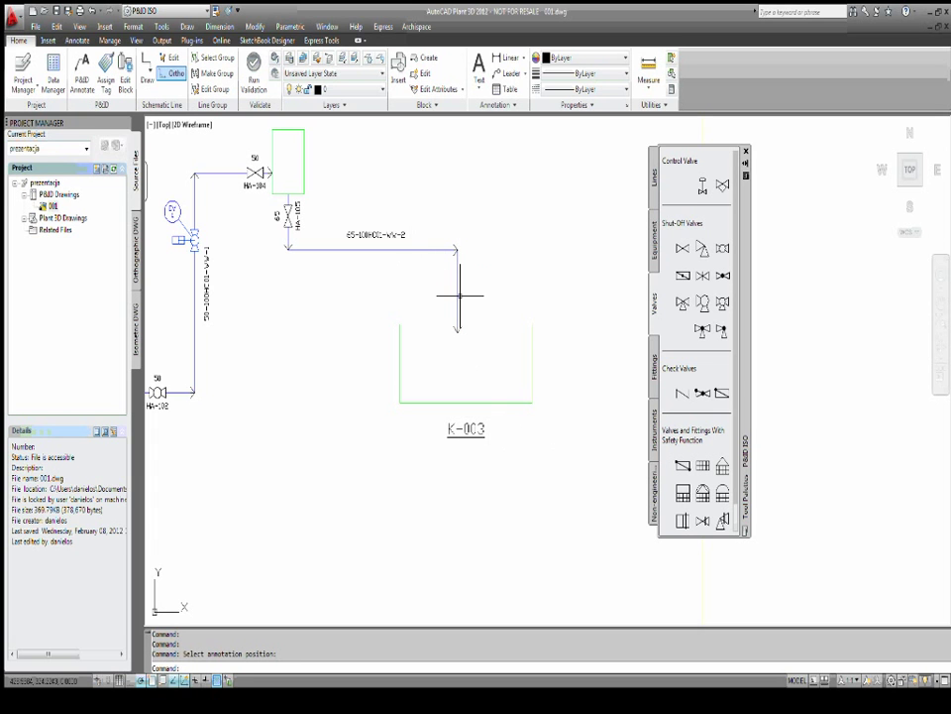
Attach the end of line 65-100HC01-WW-2 coming down from HA-105 to tank K-003.
left_click(456, 293)
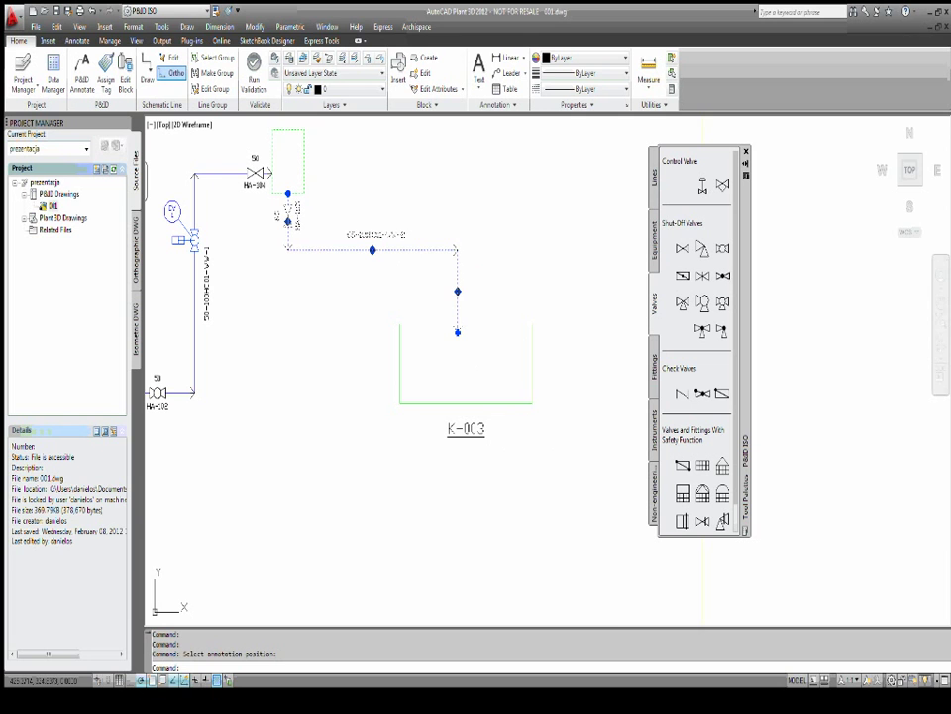
right_click(507, 250)
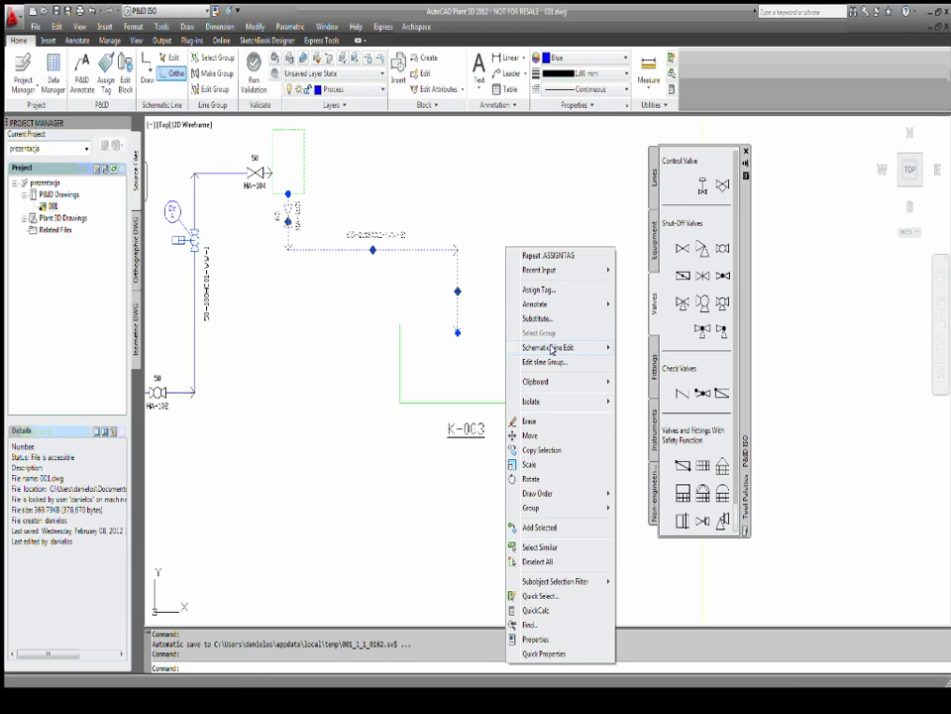
mouse_move(550, 347)
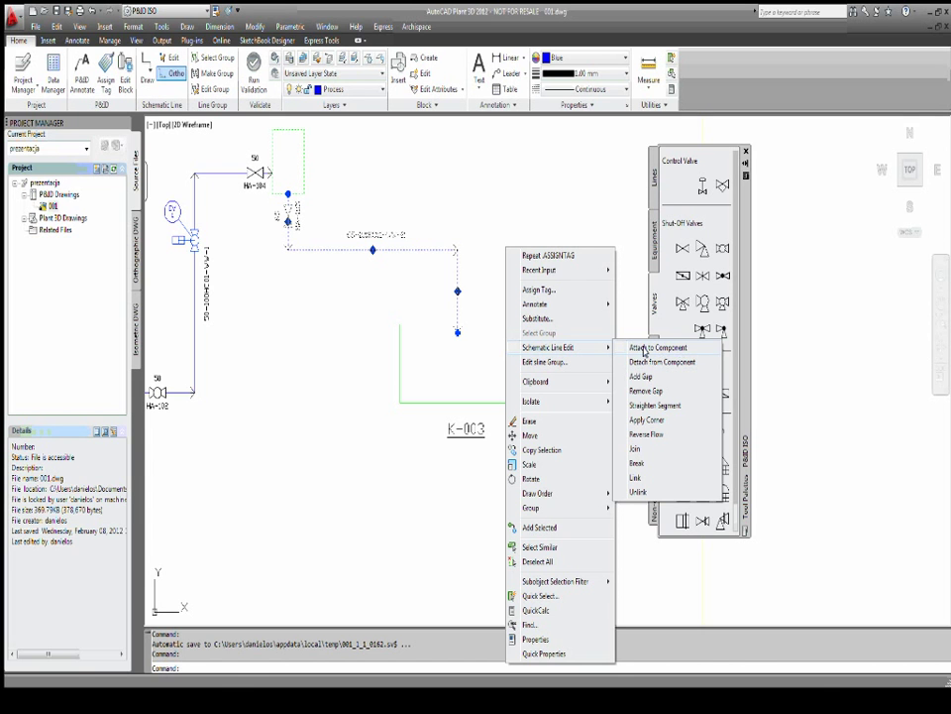
left_click(660, 348)
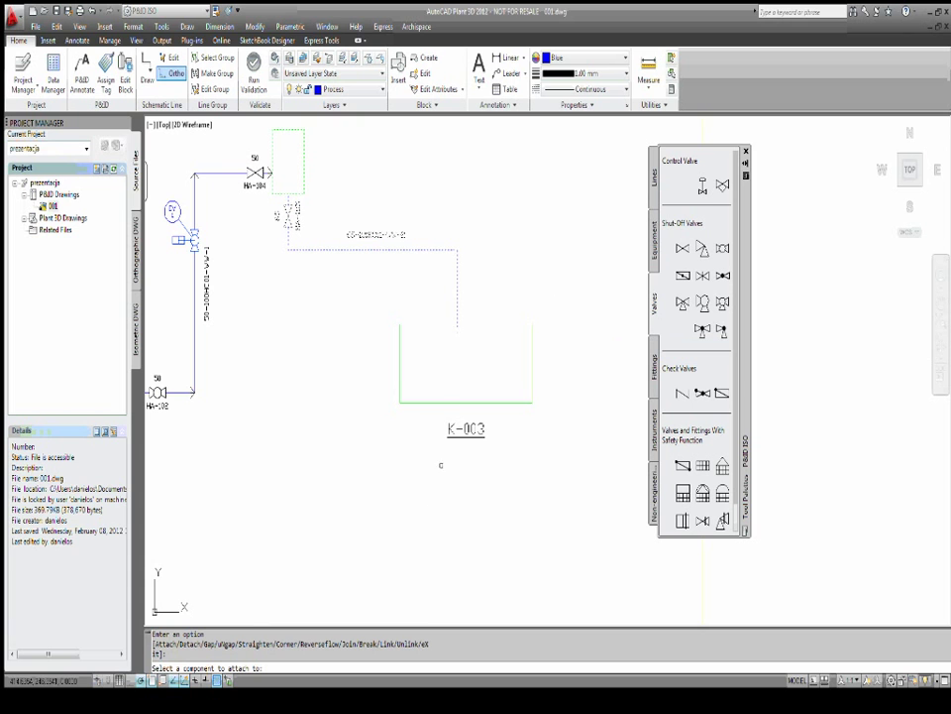
left_click(460, 402)
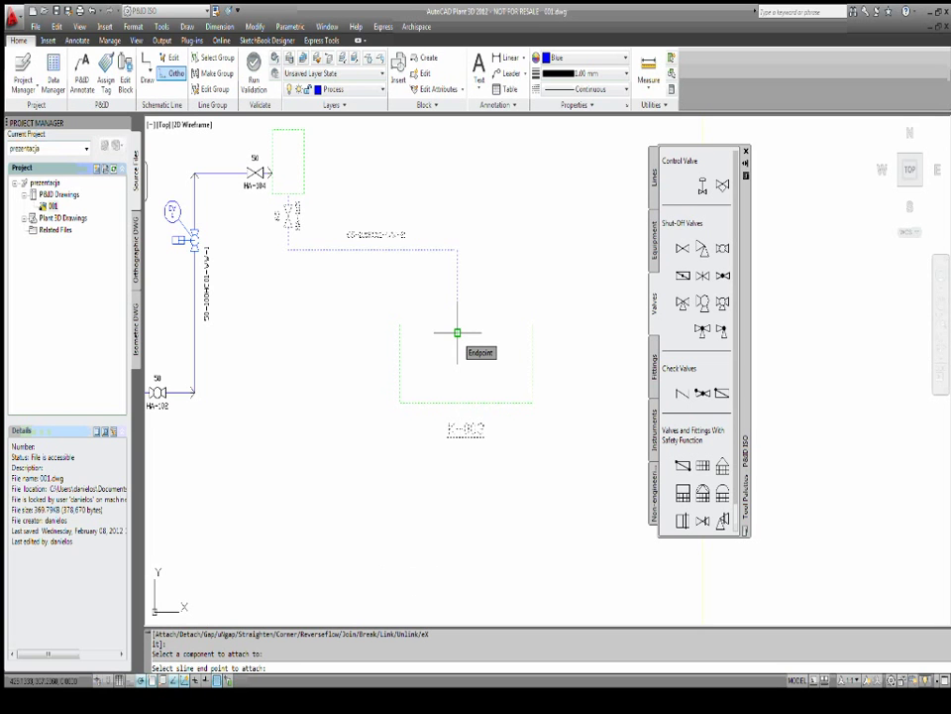
left_click(457, 332)
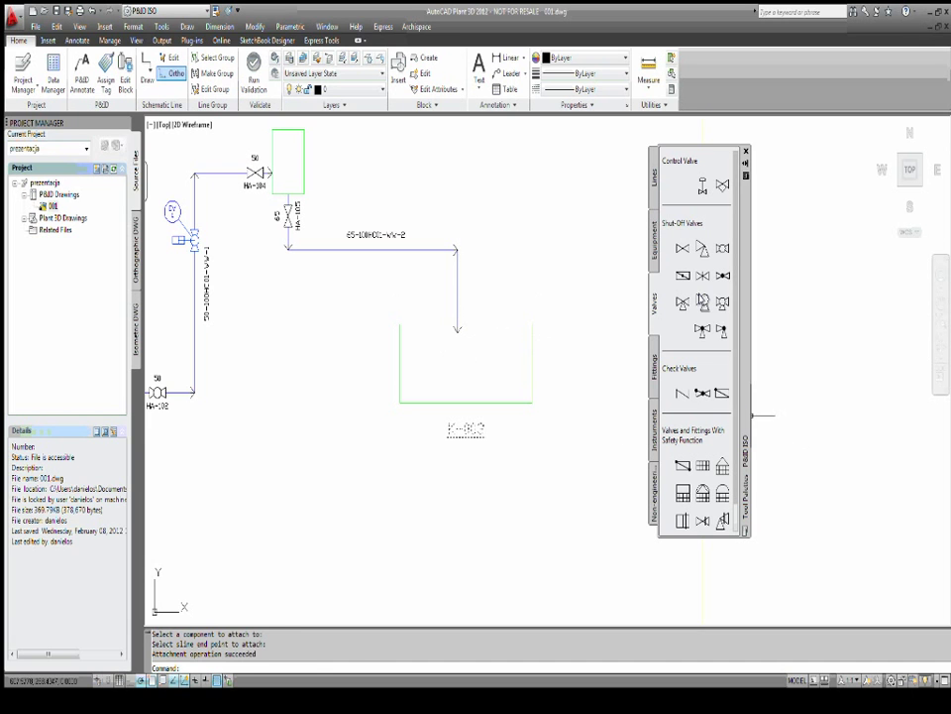
Place shut-off valve HA-106 on the vertical line just above tank K-003.
left_click(703, 249)
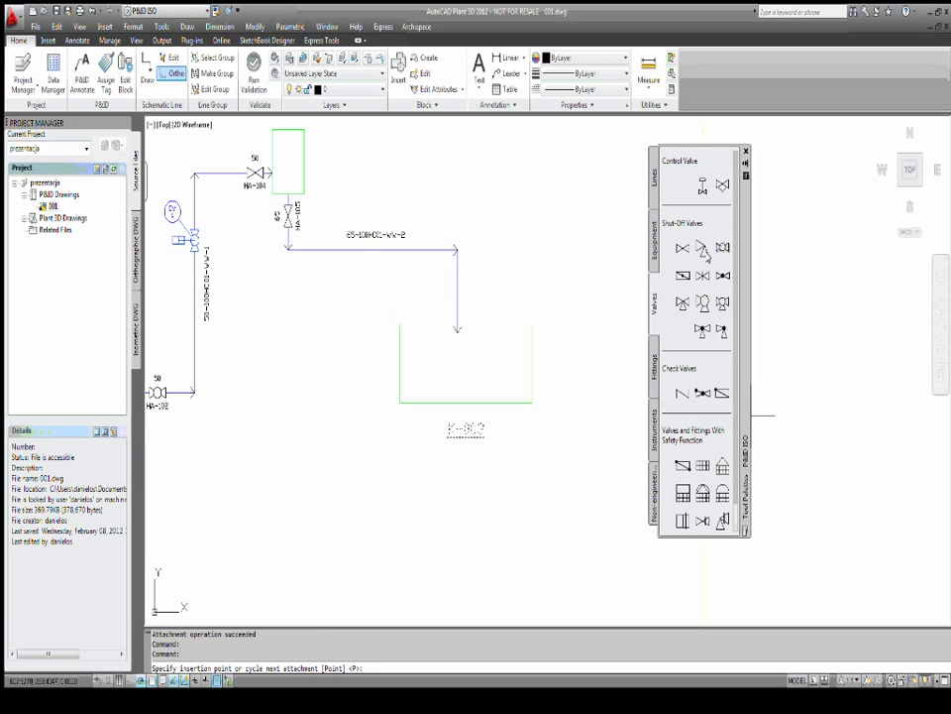
left_click(457, 284)
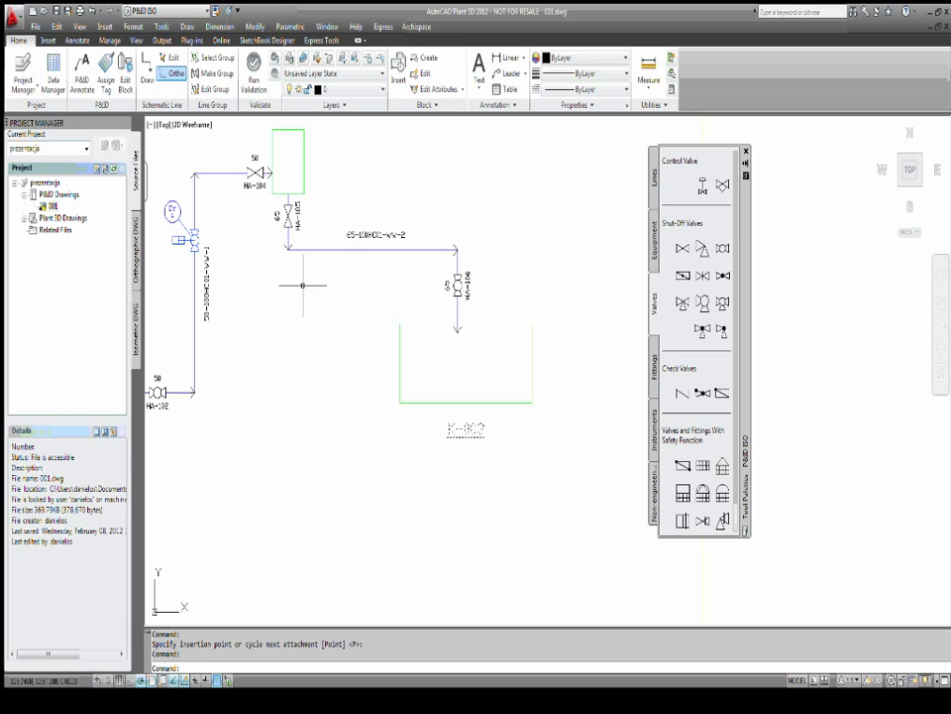
scroll(297, 464, "down", 3)
scroll(413, 396, "up", 1)
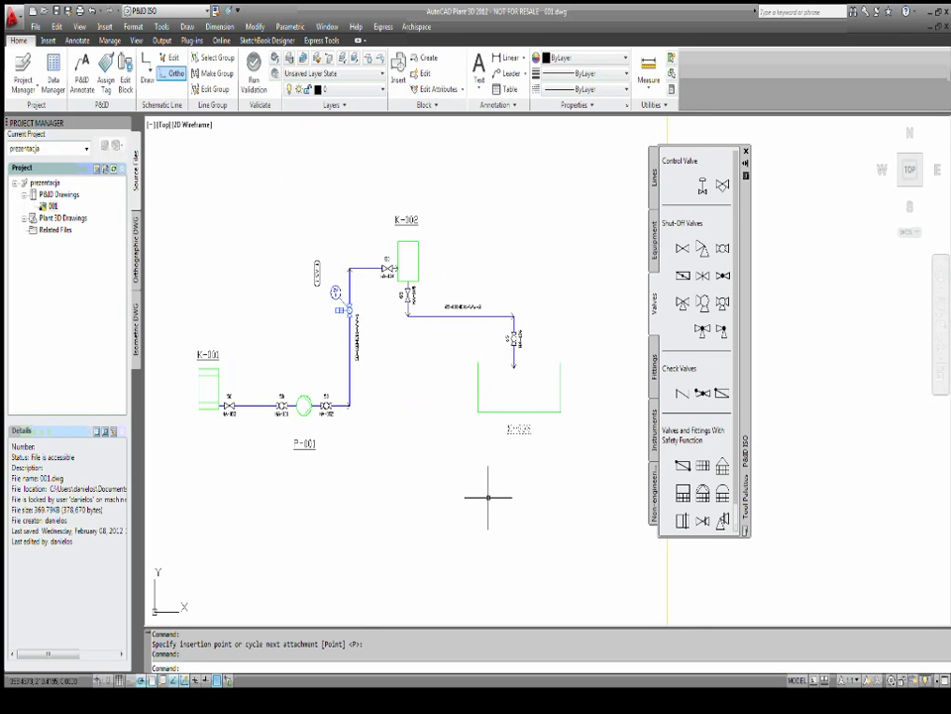
key("Escape")
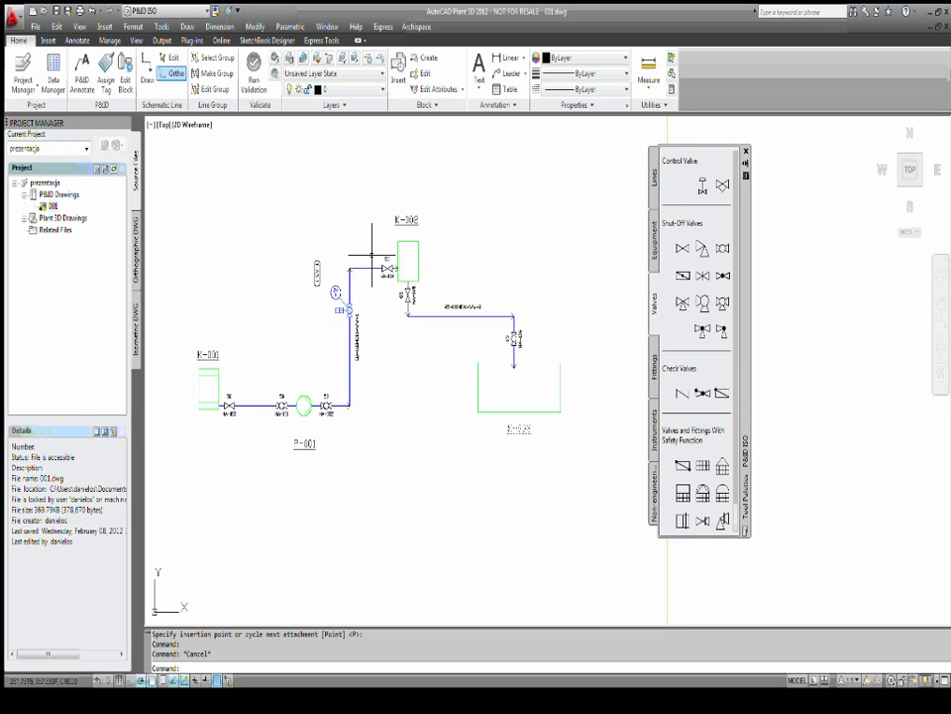
scroll(402, 299, "up", 2)
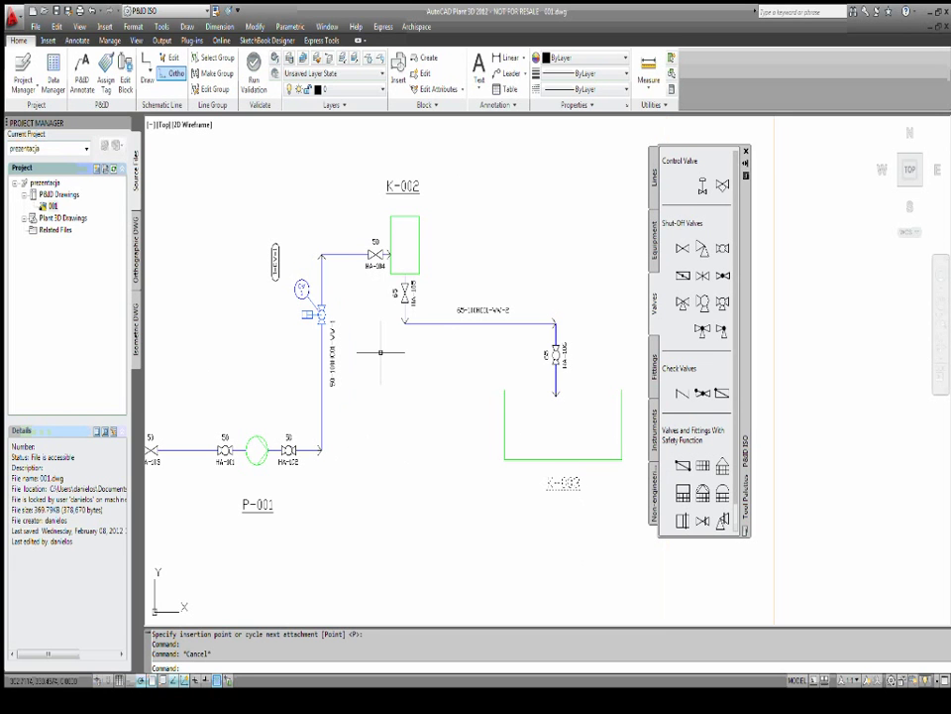
Hide the Tool Palettes with Ctrl+3 and centre the full diagram from K-001 to K-003.
key("Escape")
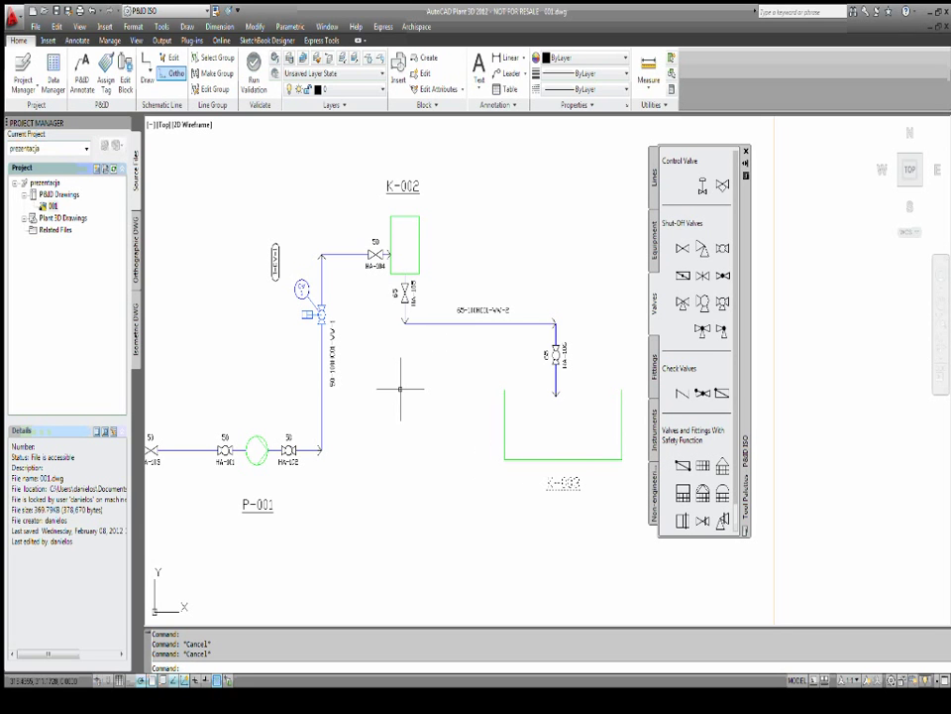
middle_click_drag(391, 439, 448, 421)
scroll(446, 420, "down", 1)
scroll(436, 408, "down", 1)
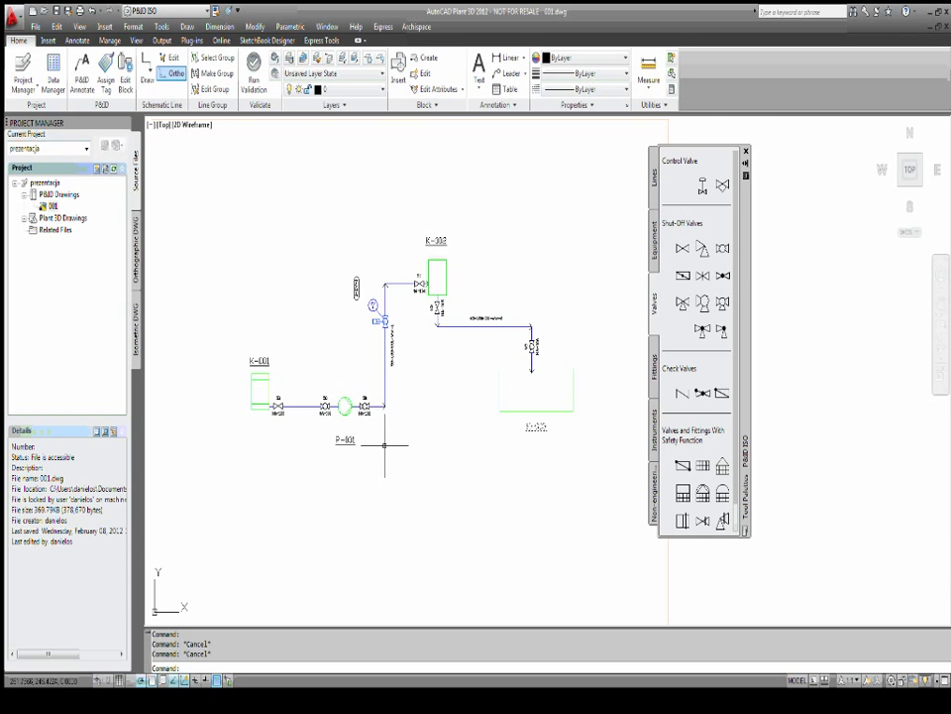
scroll(367, 421, "up", 2)
scroll(367, 421, "up", 3)
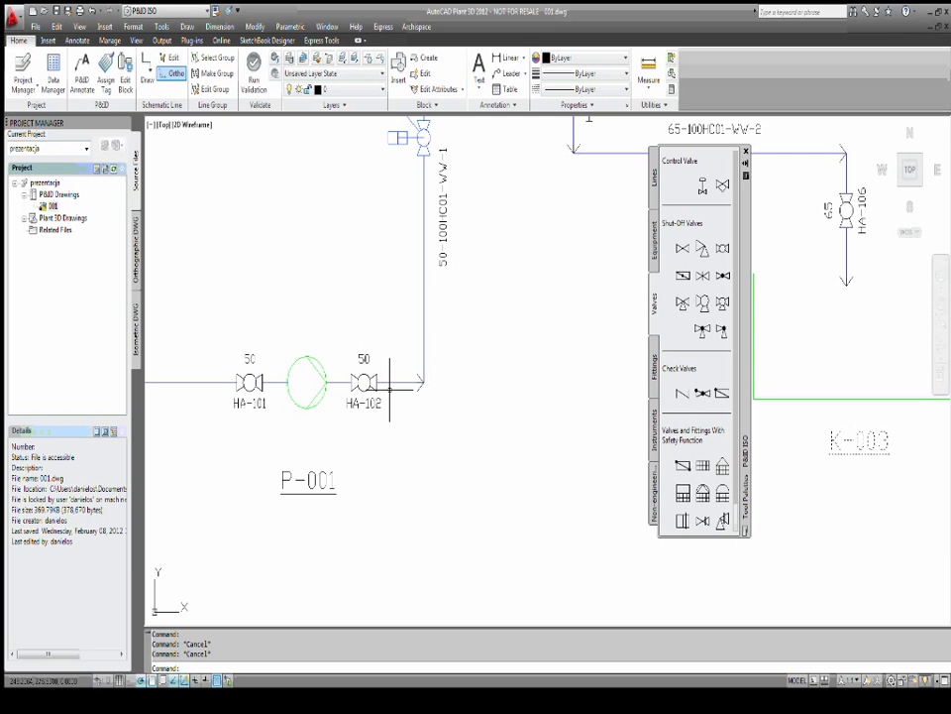
scroll(390, 389, "down", 4)
scroll(389, 389, "up", 2)
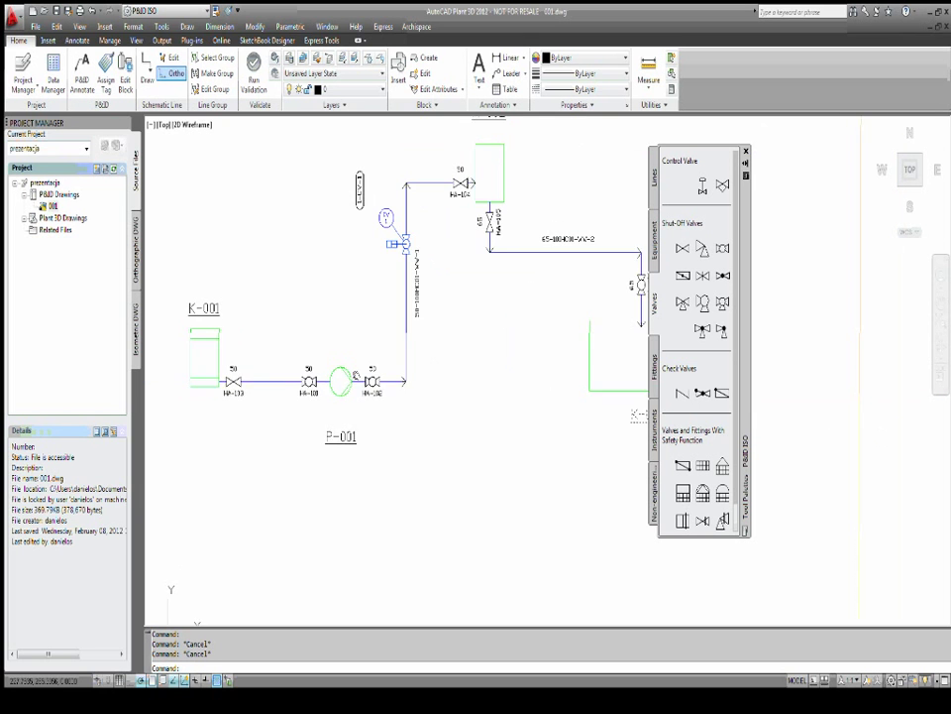
key("ctrl+3")
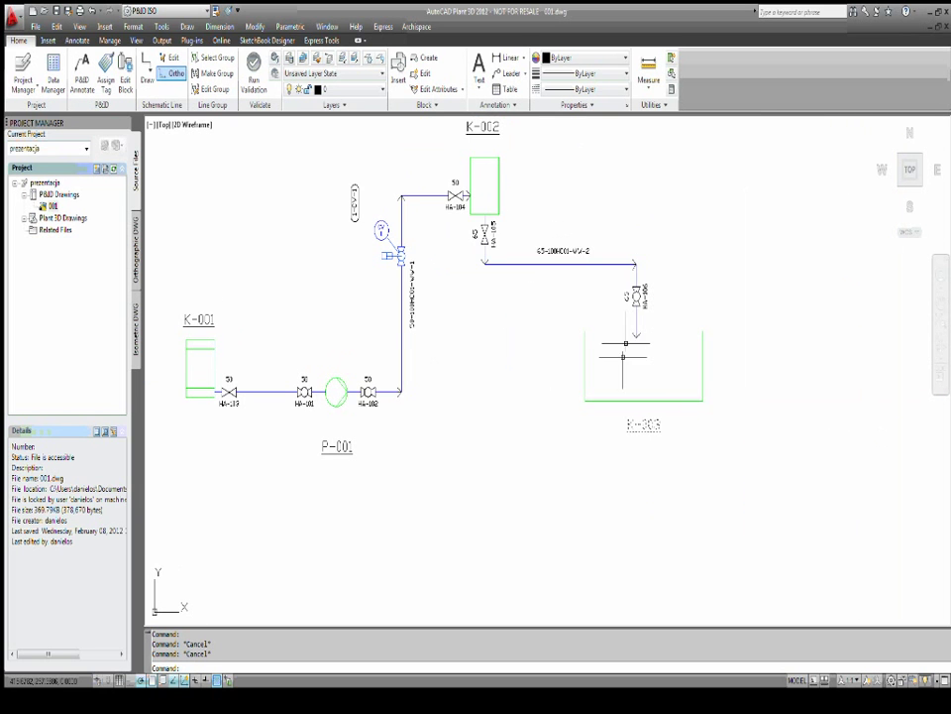
middle_click_drag(475, 372, 505, 410)
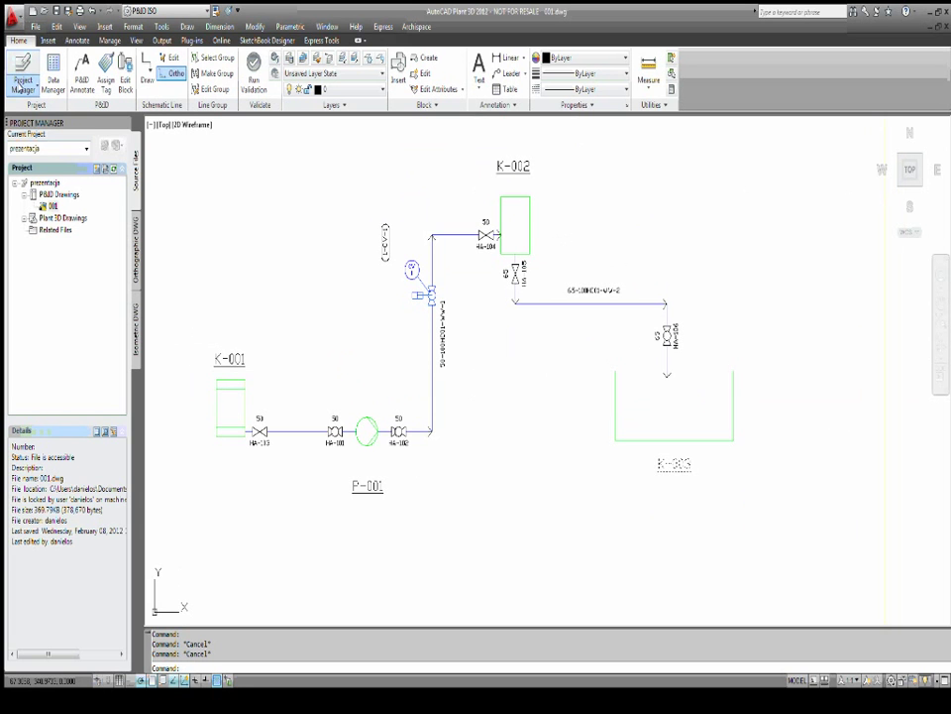
Open Project Setup and go to P&ID DWG Settings > End Connections.
left_click(22, 81)
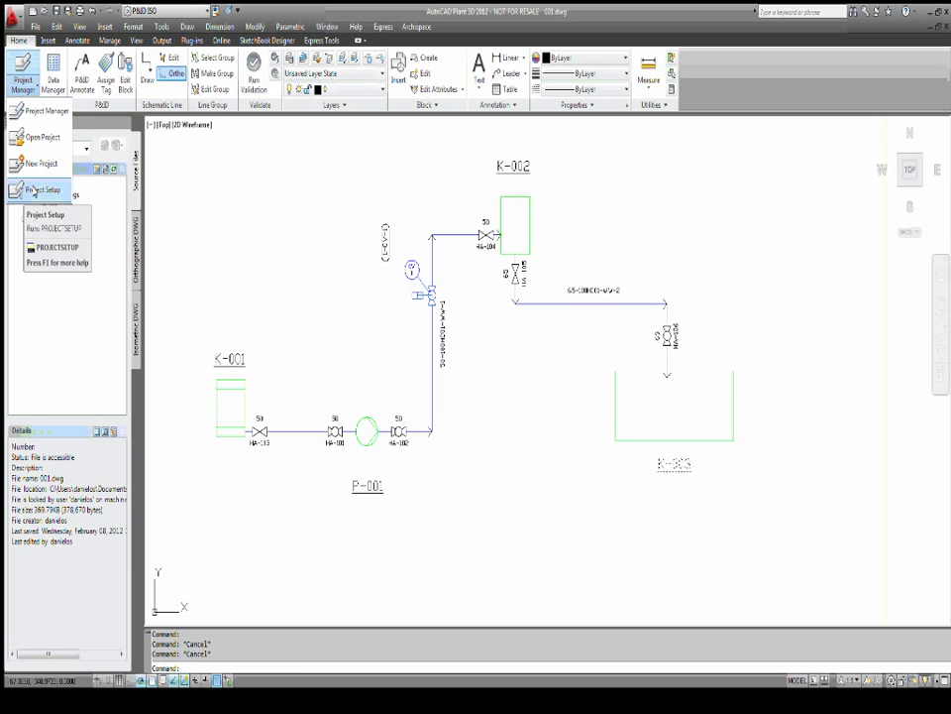
left_click(35, 189)
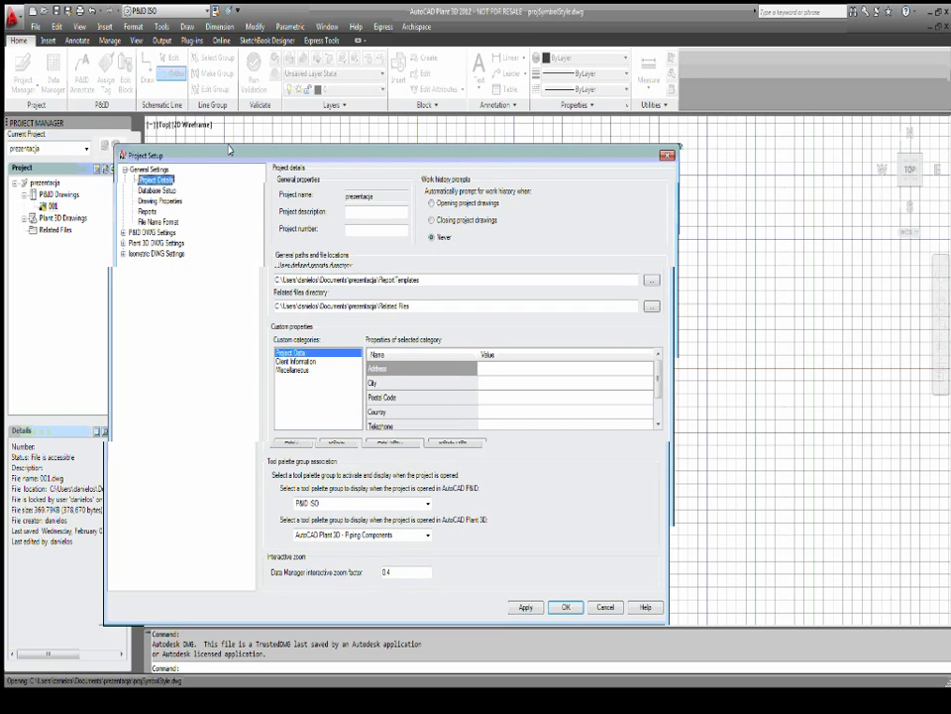
left_click_drag(228, 148, 214, 141)
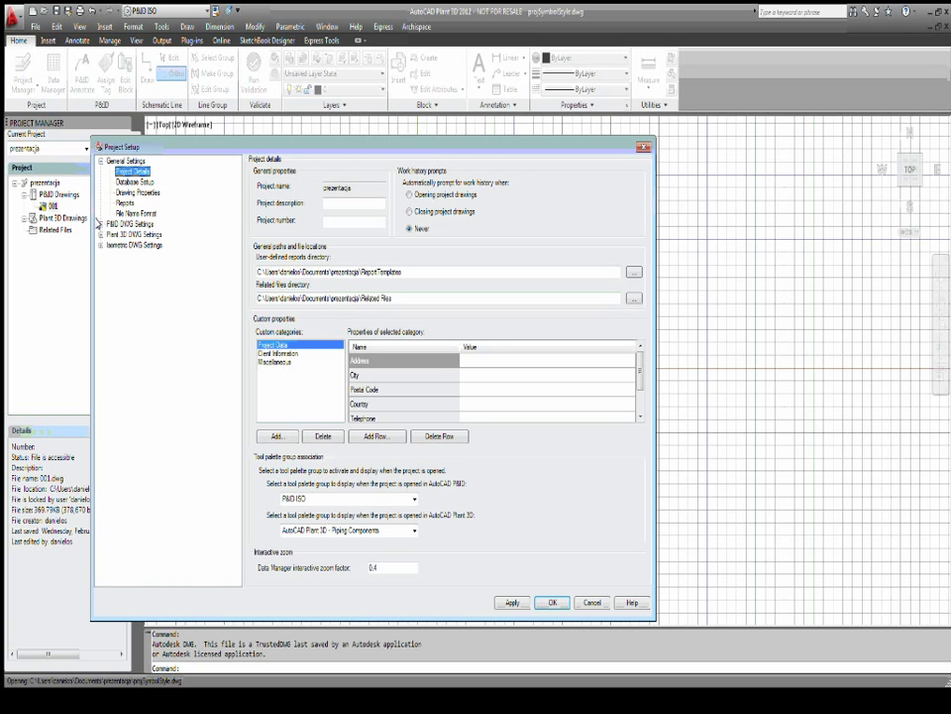
left_click(100, 223)
left_click(100, 161)
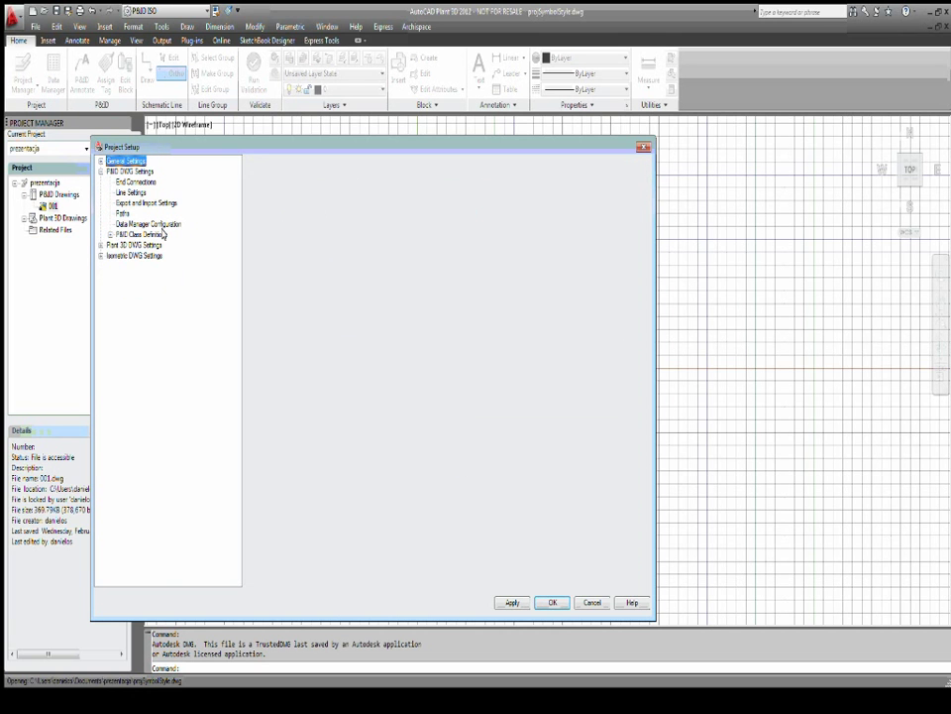
left_click(110, 234)
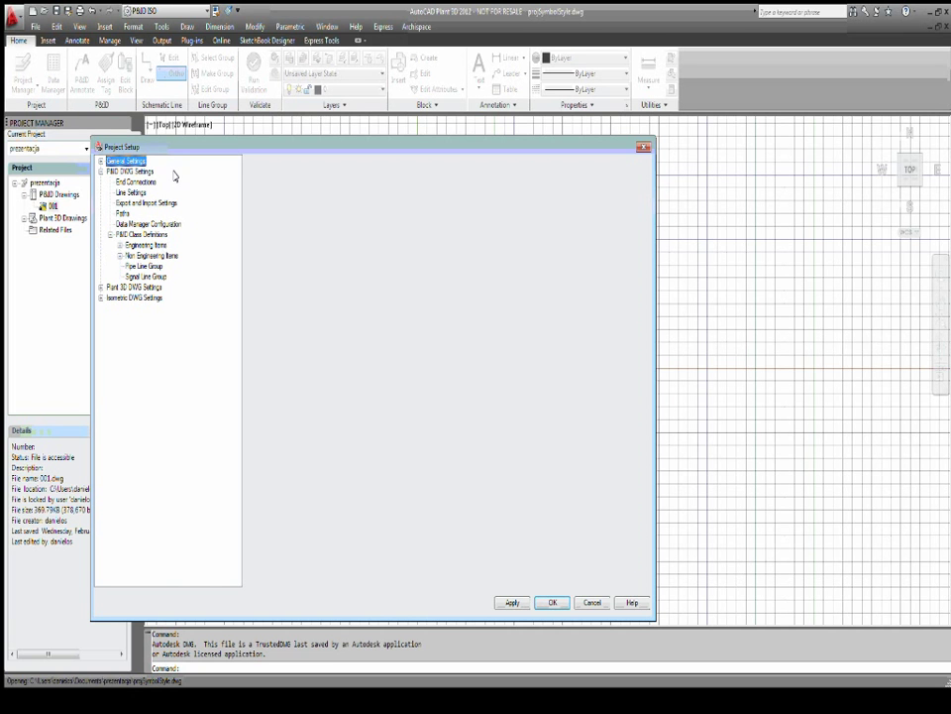
left_click(125, 183)
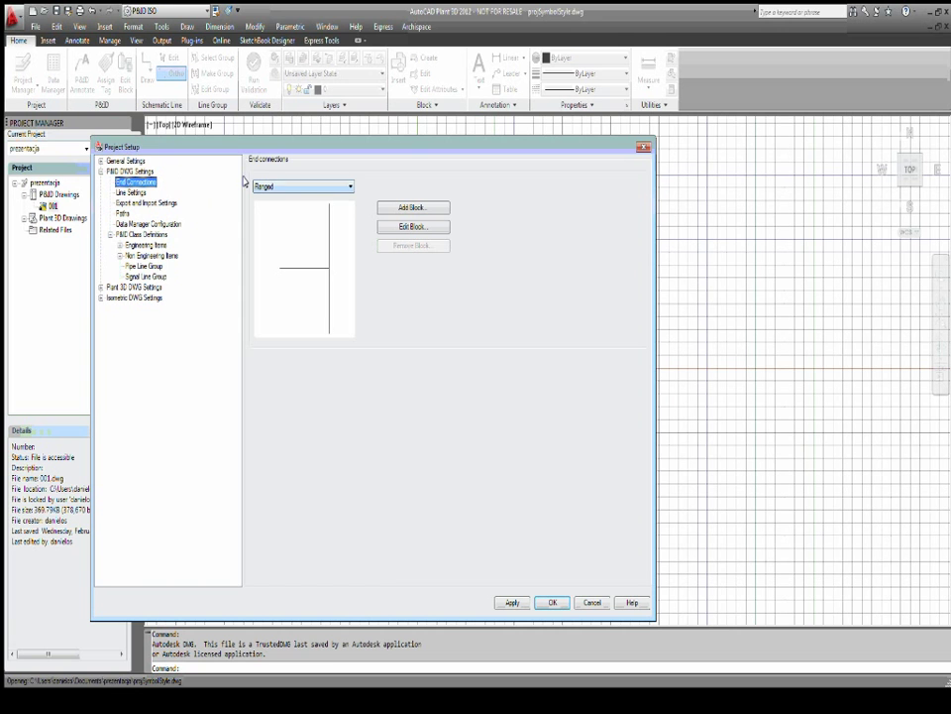
Review the end connection types, then view Line Settings and the Export and Import Settings page.
left_click(327, 187)
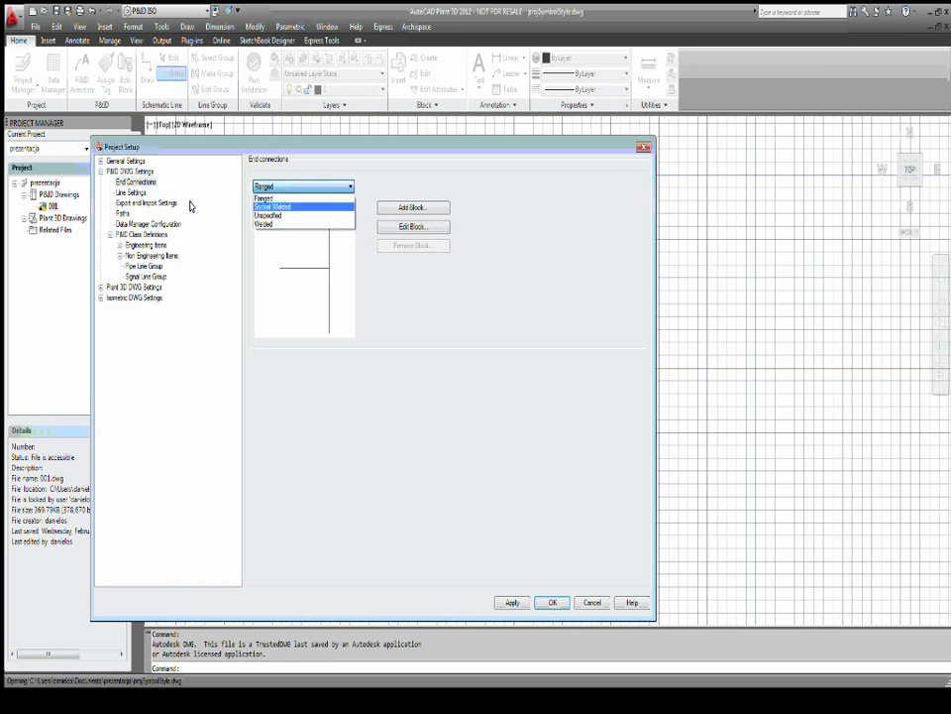
left_click(127, 194)
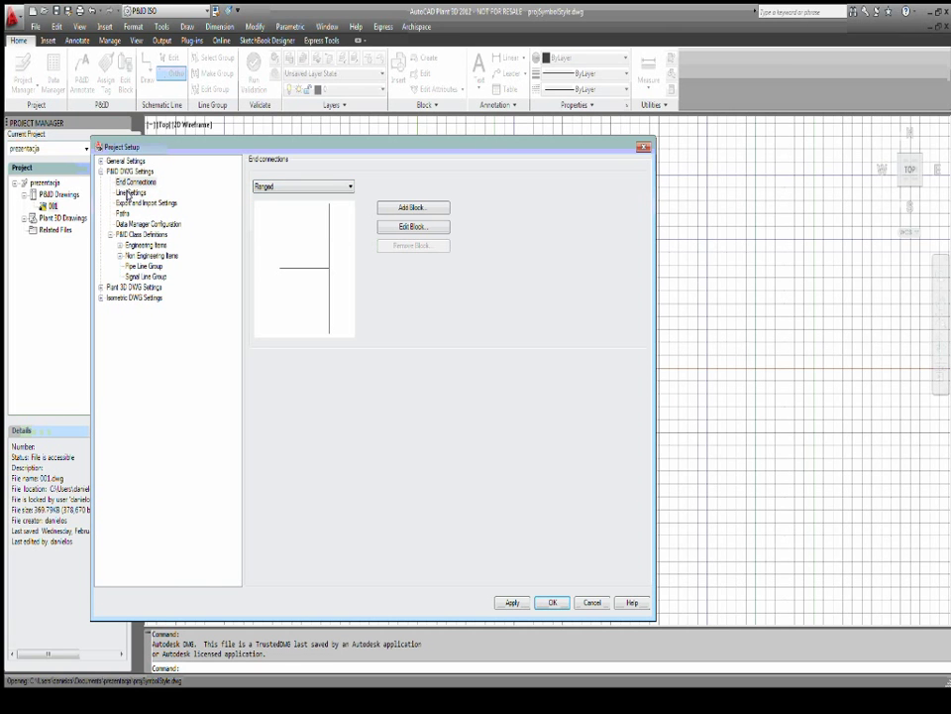
left_click(128, 193)
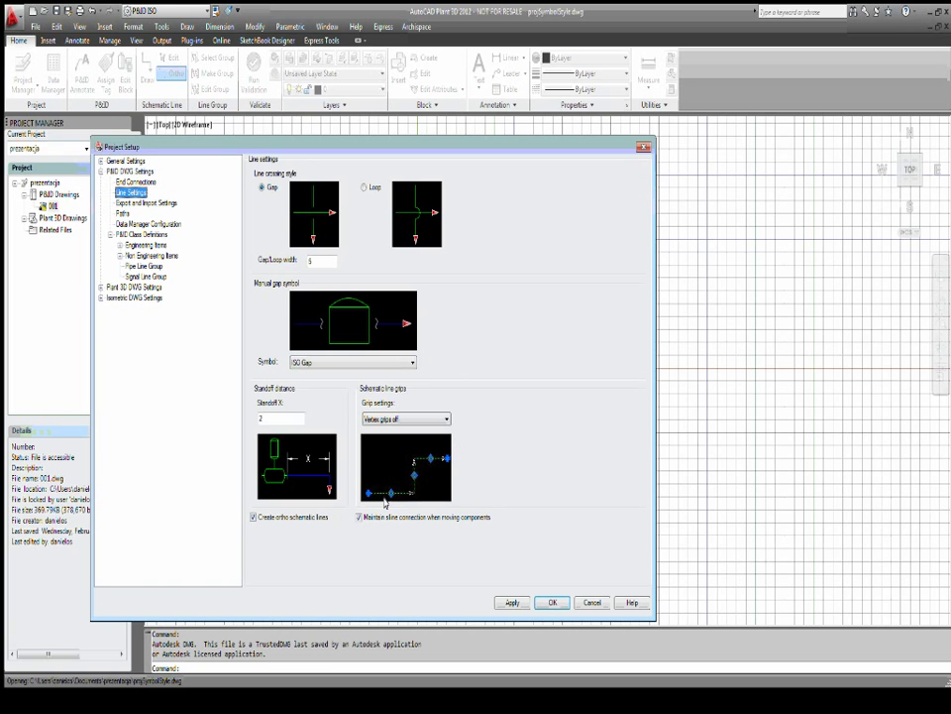
left_click(149, 203)
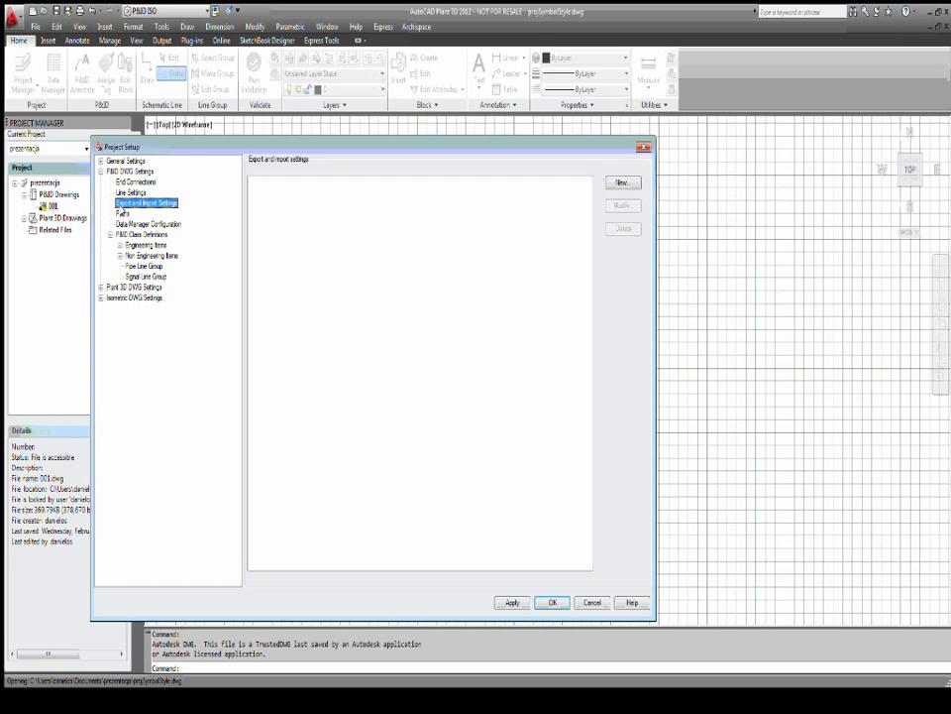
Browse P&ID Class Definitions to Engineering Items > Equipment > Tanks > Container.
left_click_drag(175, 149, 200, 140)
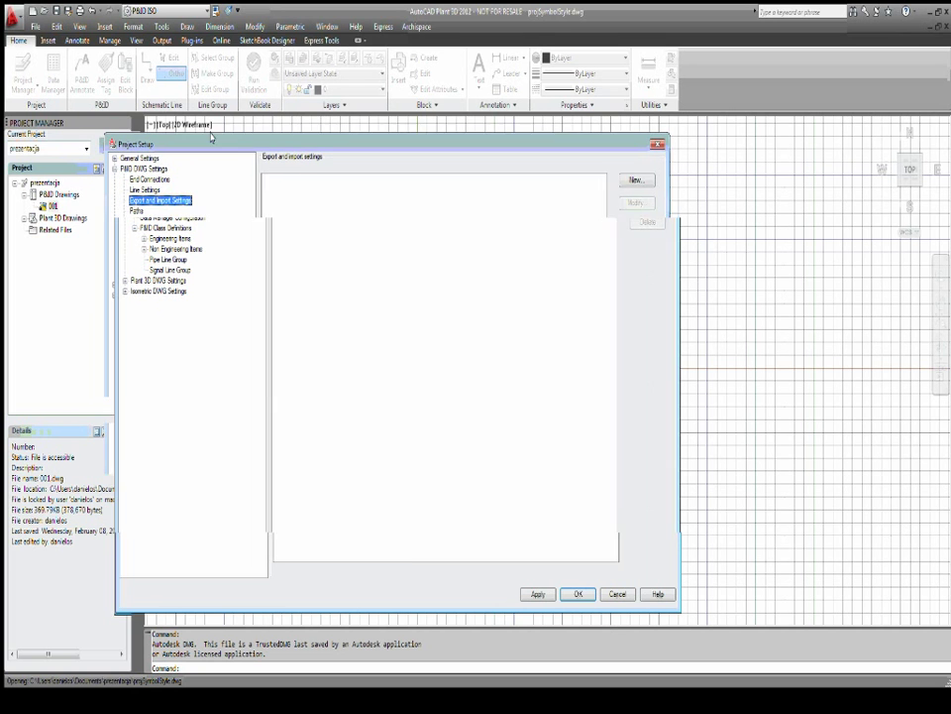
left_click(167, 226)
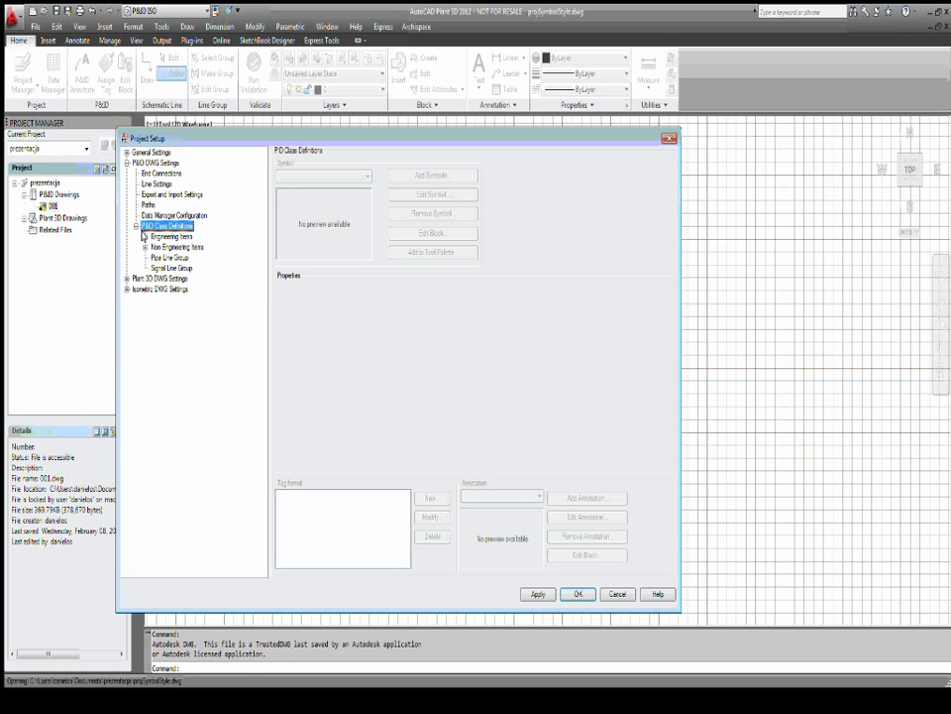
left_click(145, 236)
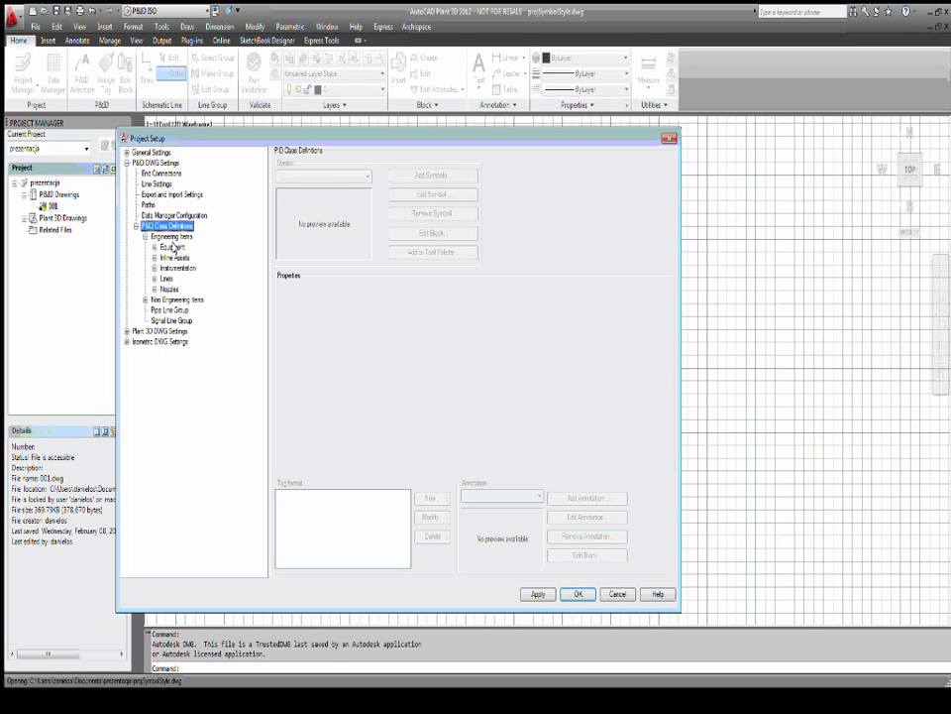
left_click(153, 245)
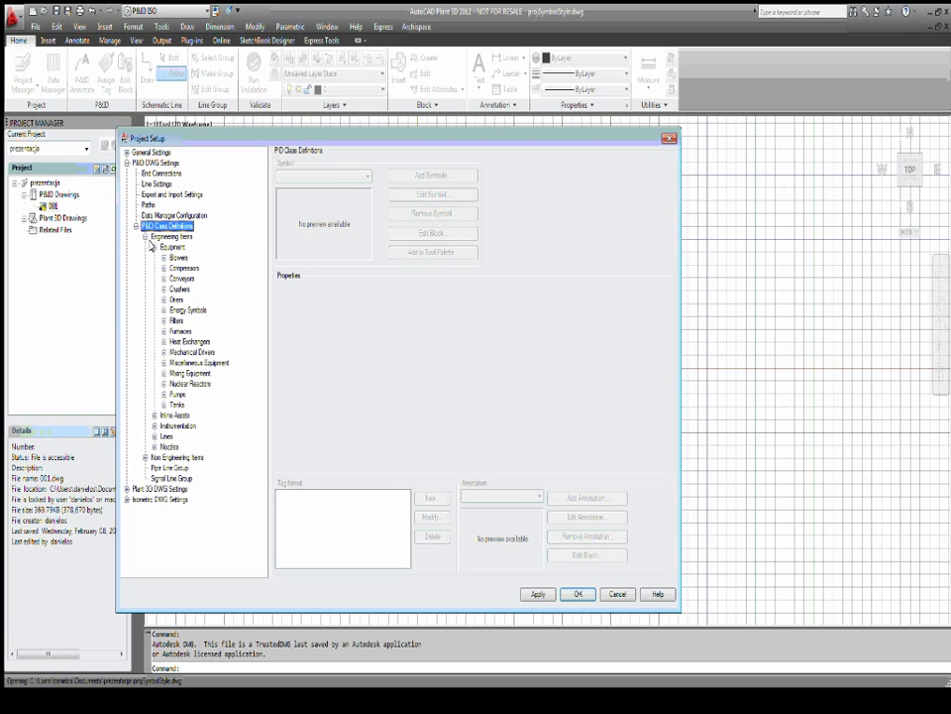
left_click(163, 404)
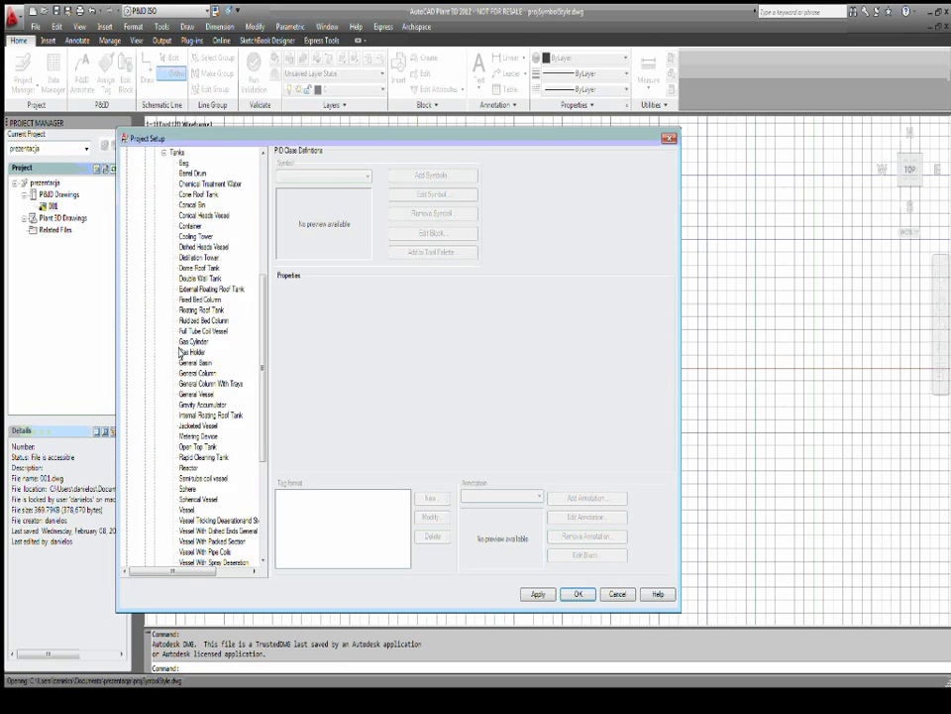
left_click(190, 226)
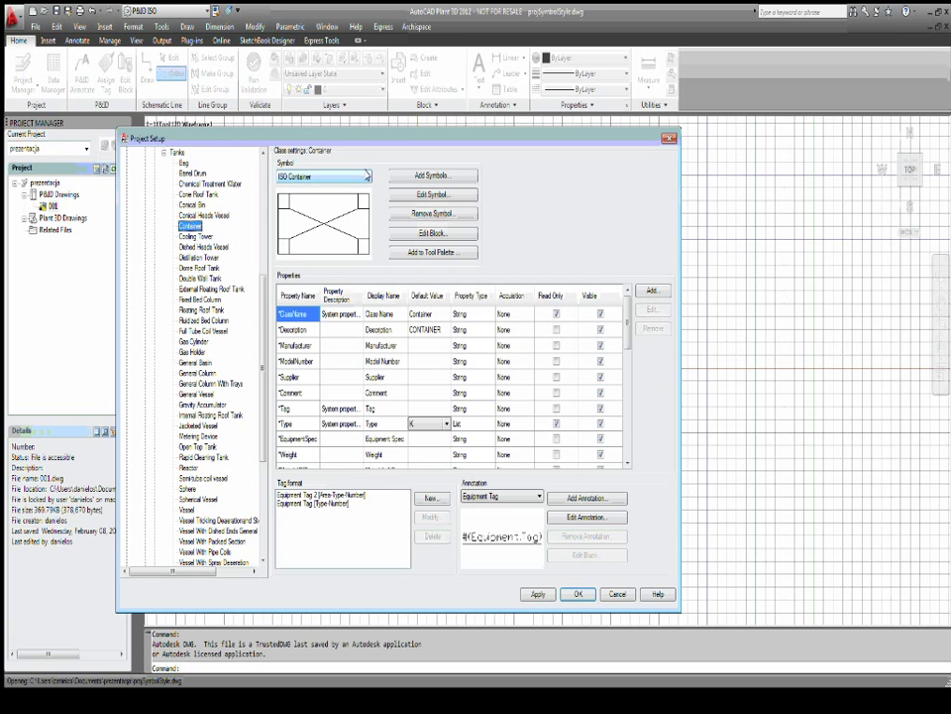
left_click(367, 176)
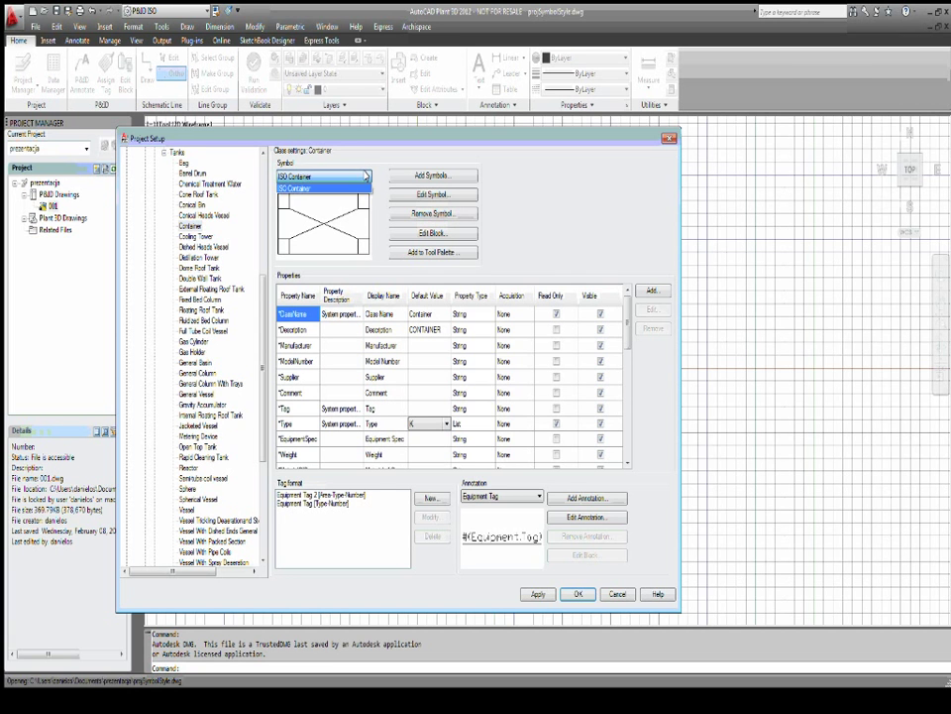
left_click(317, 187)
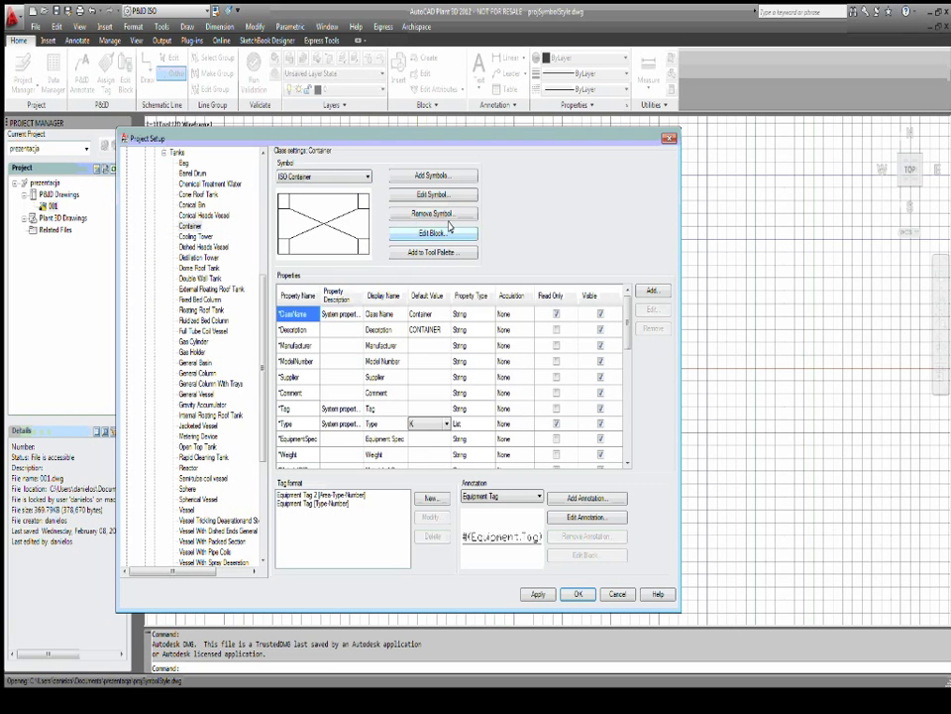
scroll(626, 312, "down", 1)
scroll(628, 317, "up", 2)
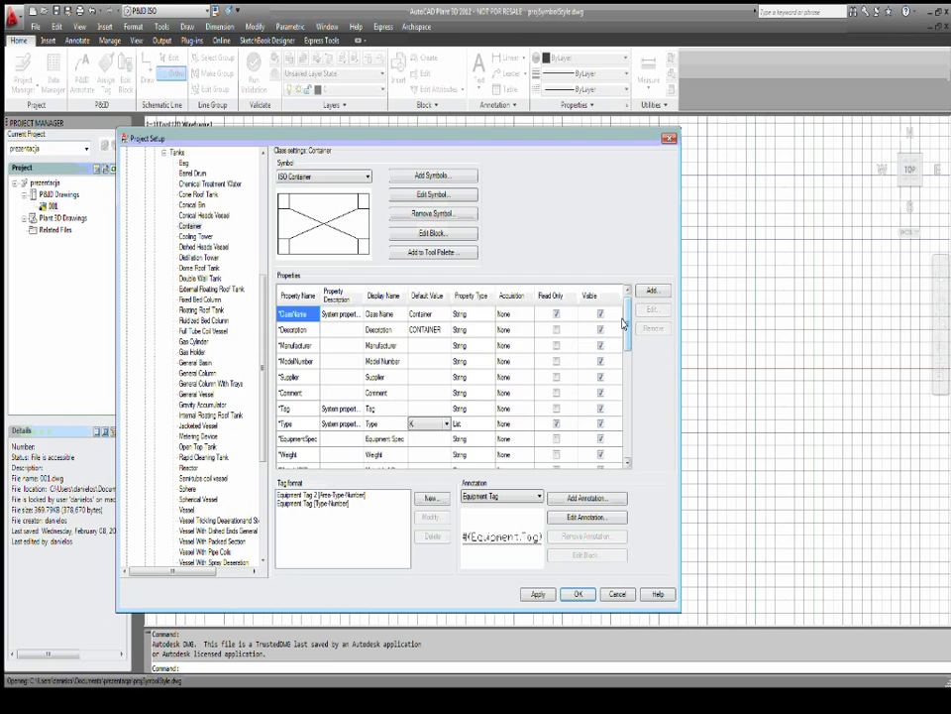
scroll(595, 396, "down", 2)
scroll(621, 427, "down", 4)
scroll(621, 427, "up", 1)
scroll(555, 397, "up", 2)
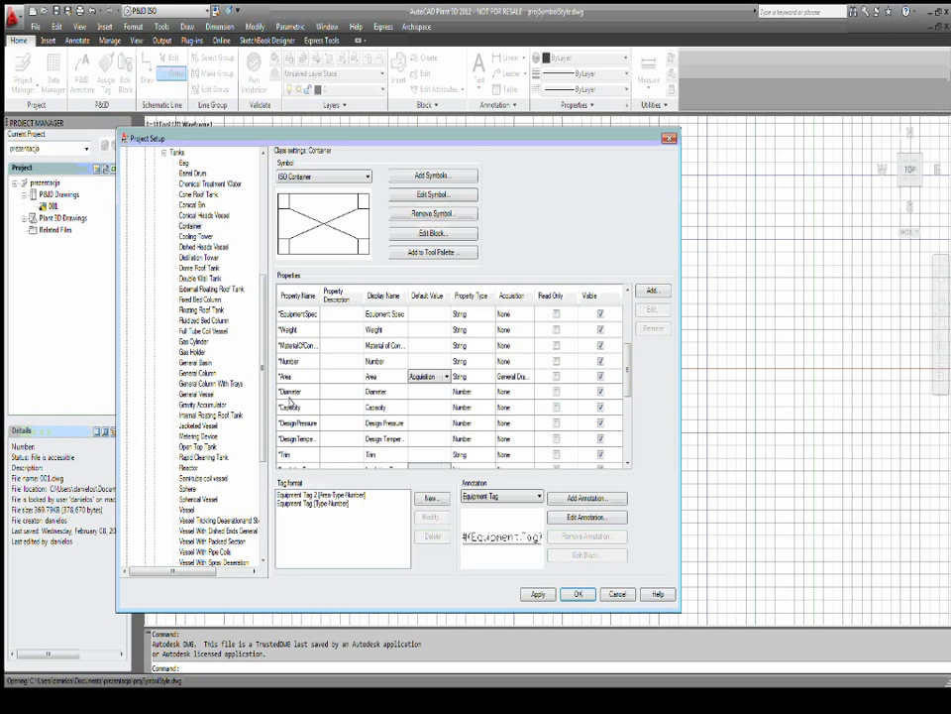
scroll(626, 355, "up", 1)
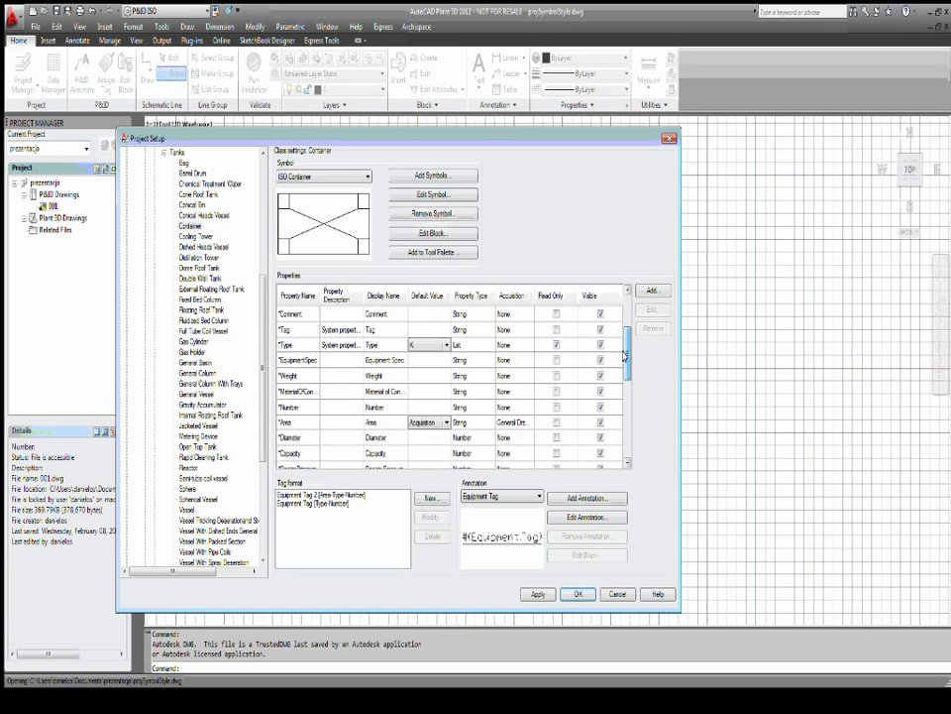
scroll(625, 355, "up", 1)
scroll(626, 355, "up", 1)
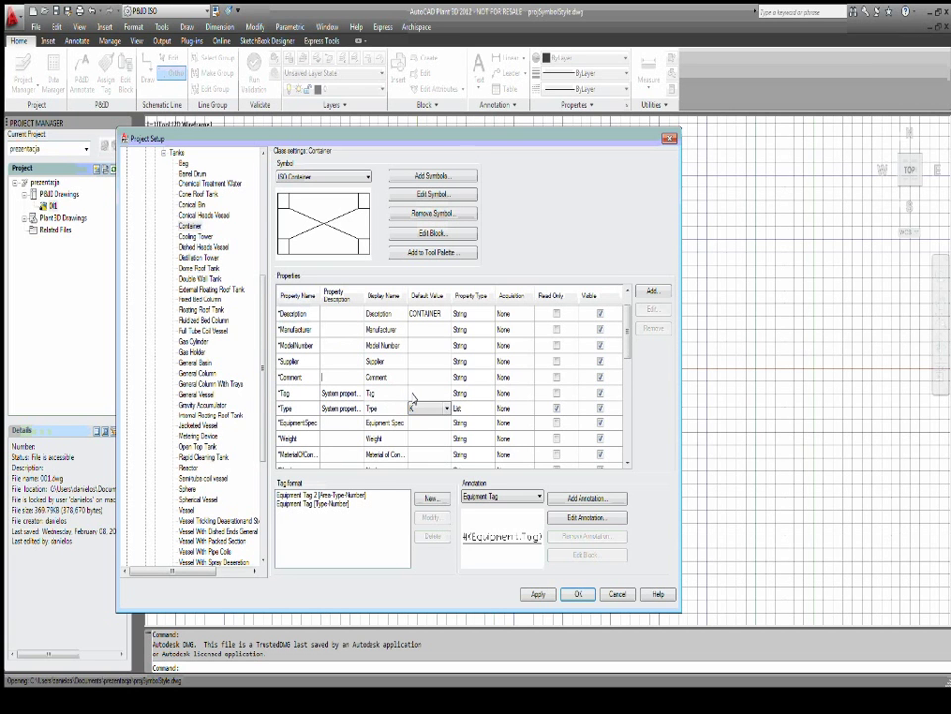
left_click(443, 408)
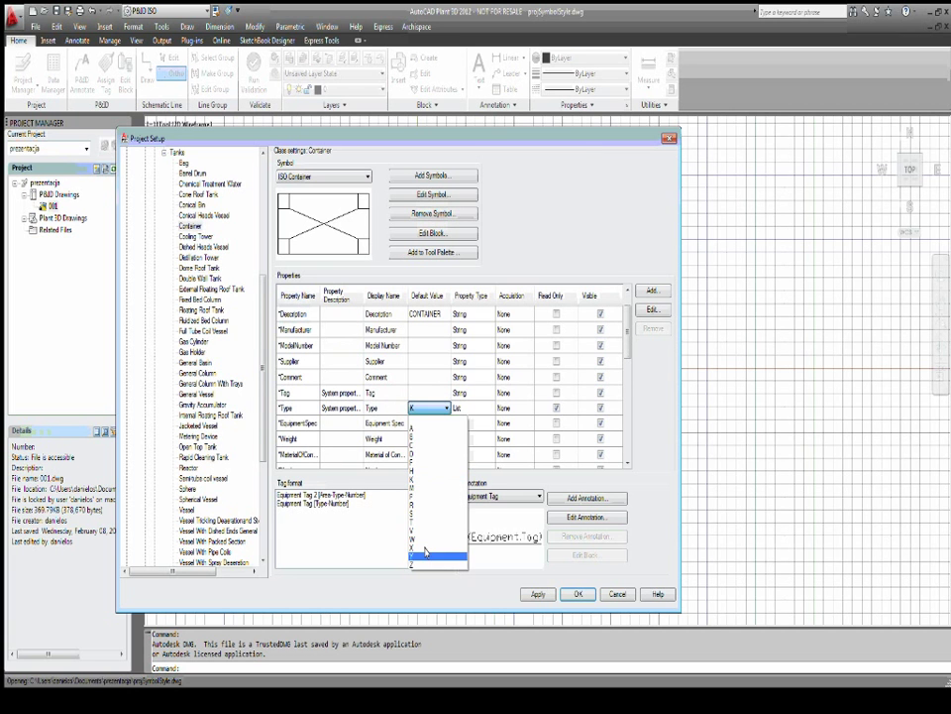
left_click(416, 419)
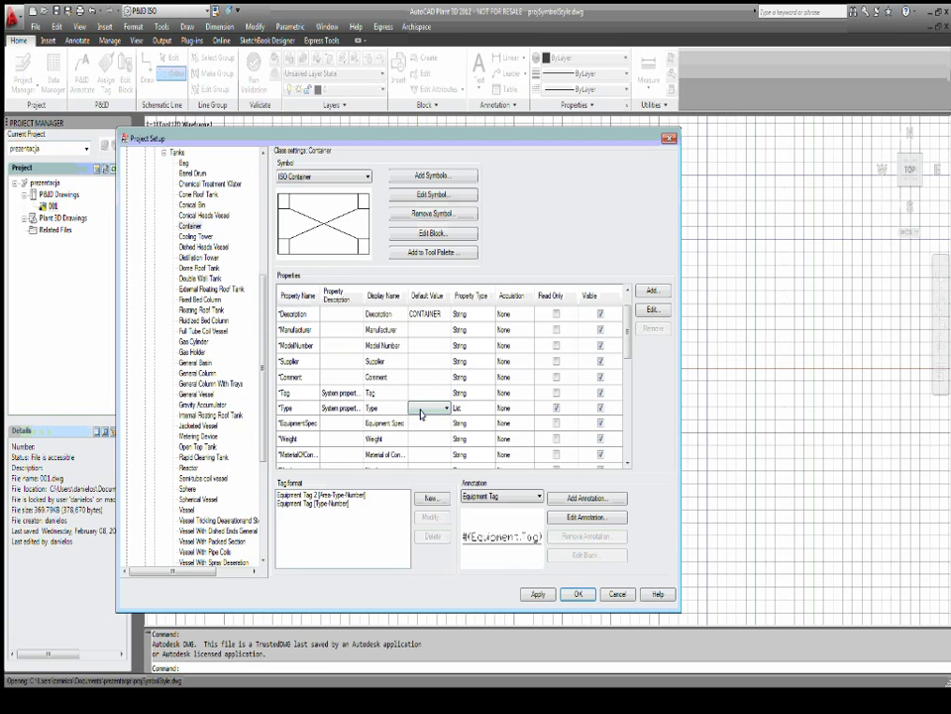
left_click(421, 409)
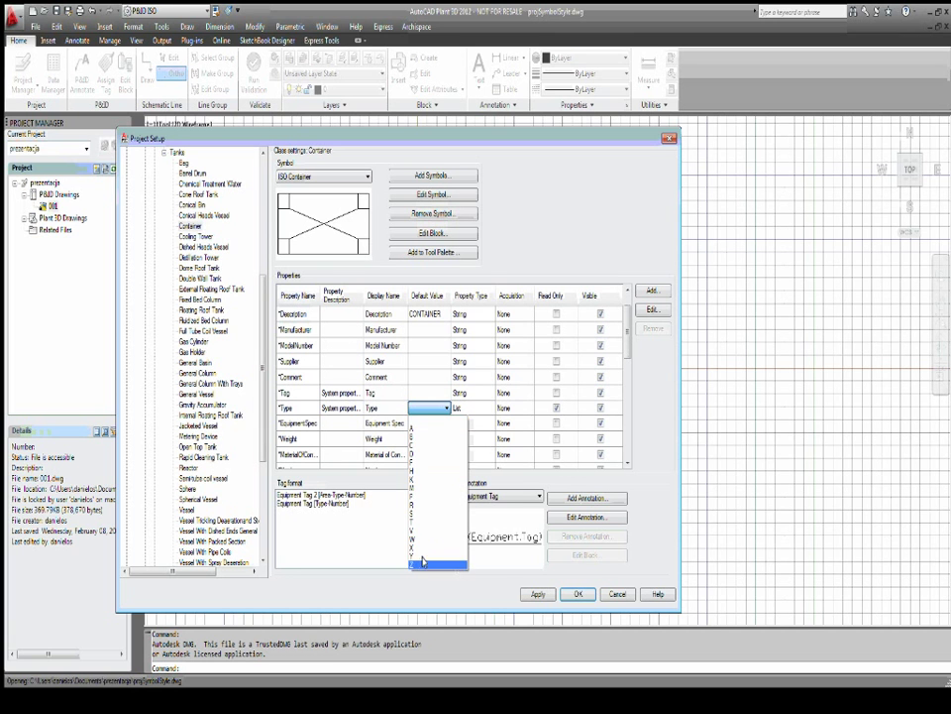
left_click(424, 563)
left_click(424, 409)
left_click(417, 418)
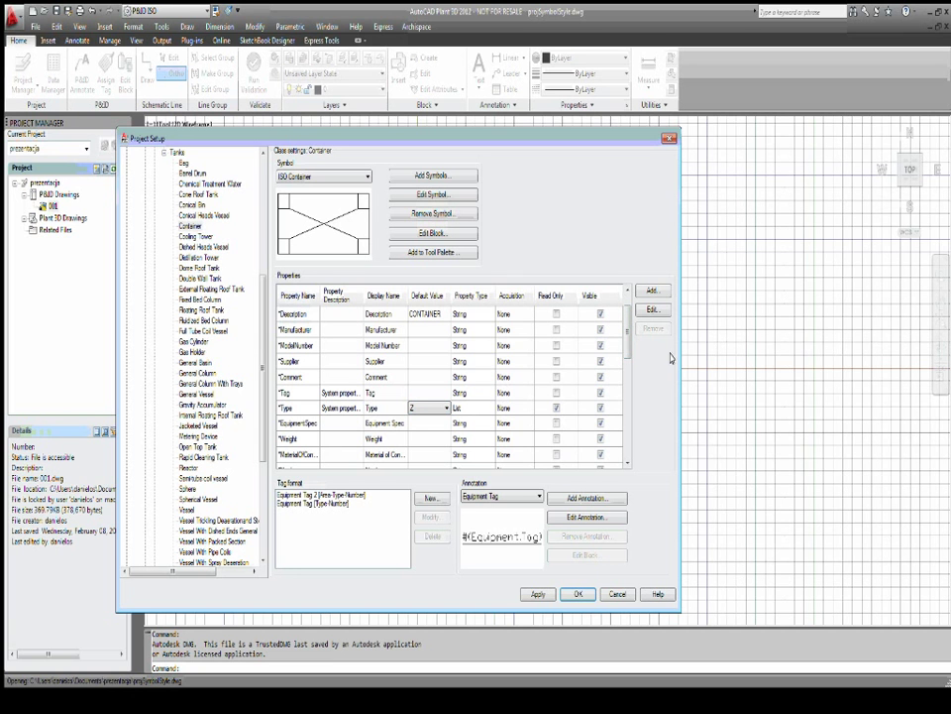
scroll(516, 366, "down", 1)
scroll(446, 352, "down", 2)
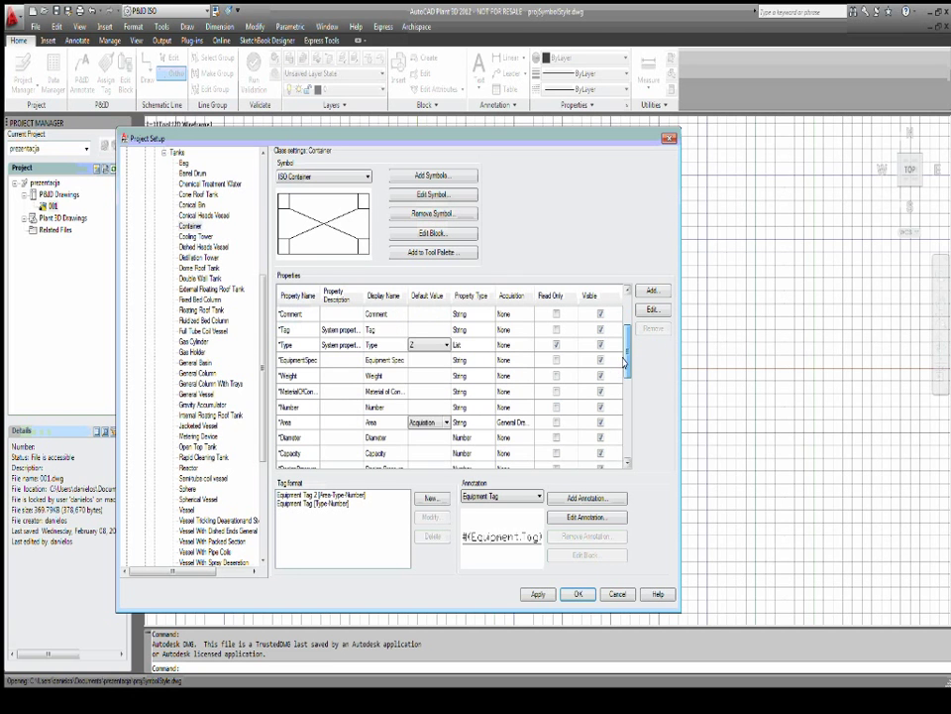
left_click(424, 346)
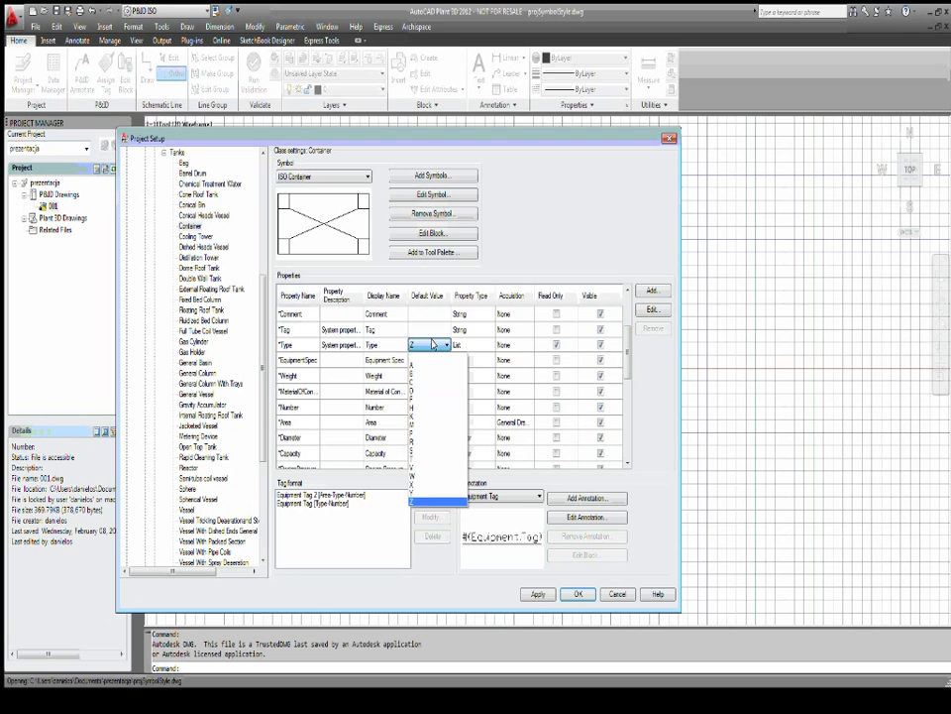
left_click(423, 416)
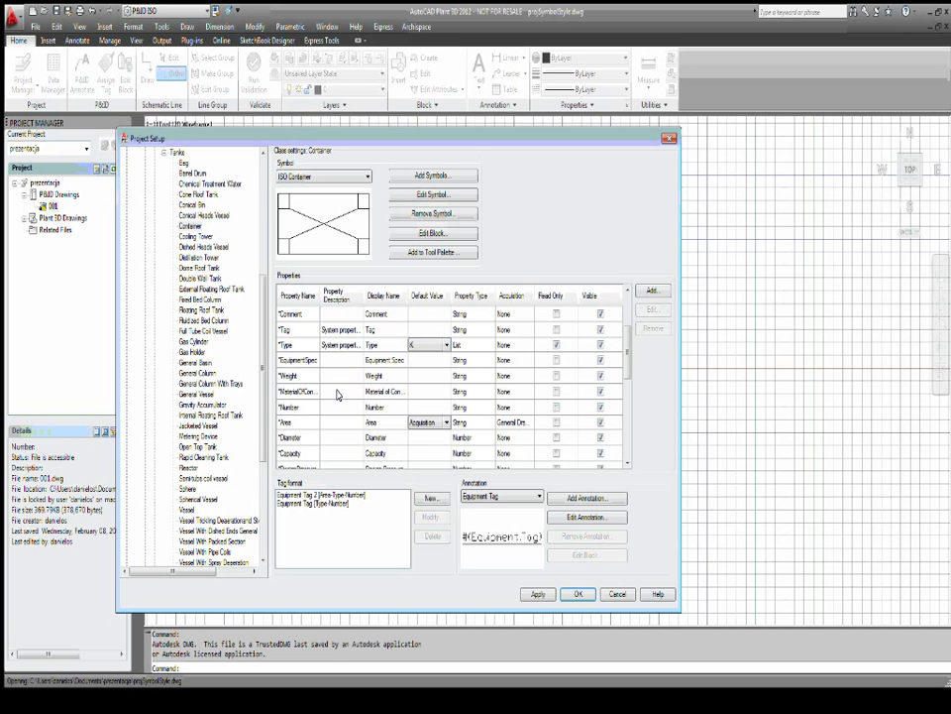
scroll(626, 386, "down", 1)
scroll(626, 386, "down", 1)
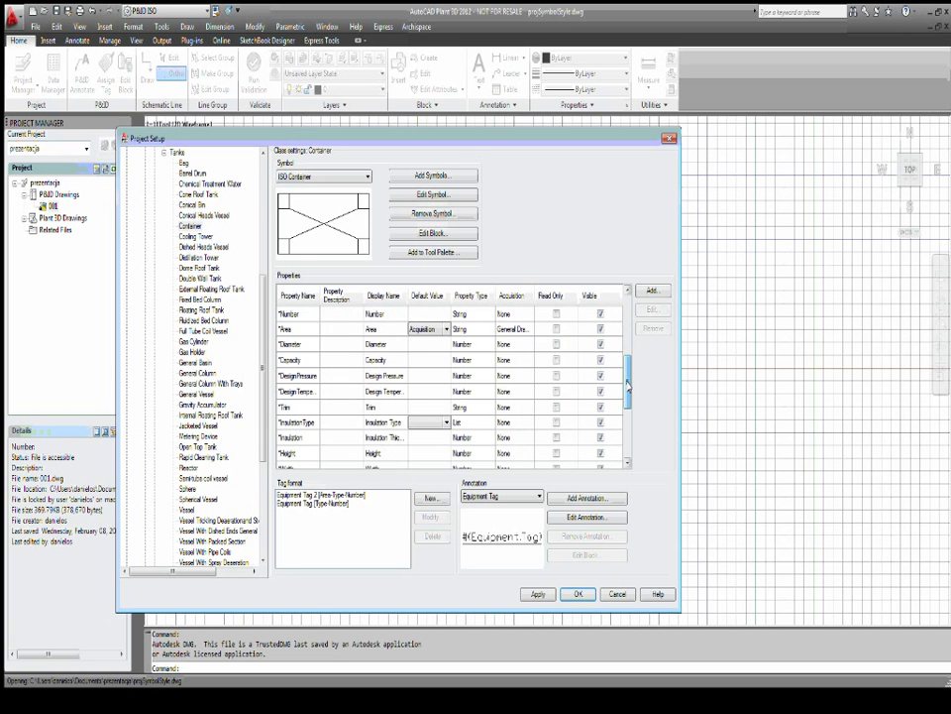
scroll(627, 386, "down", 1)
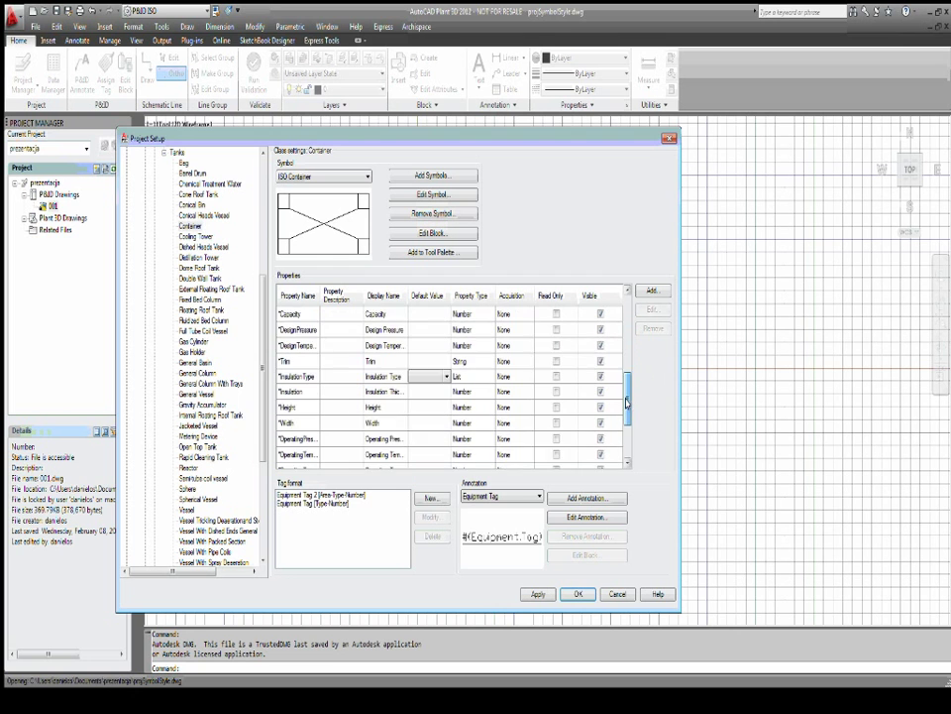
scroll(626, 385, "down", 2)
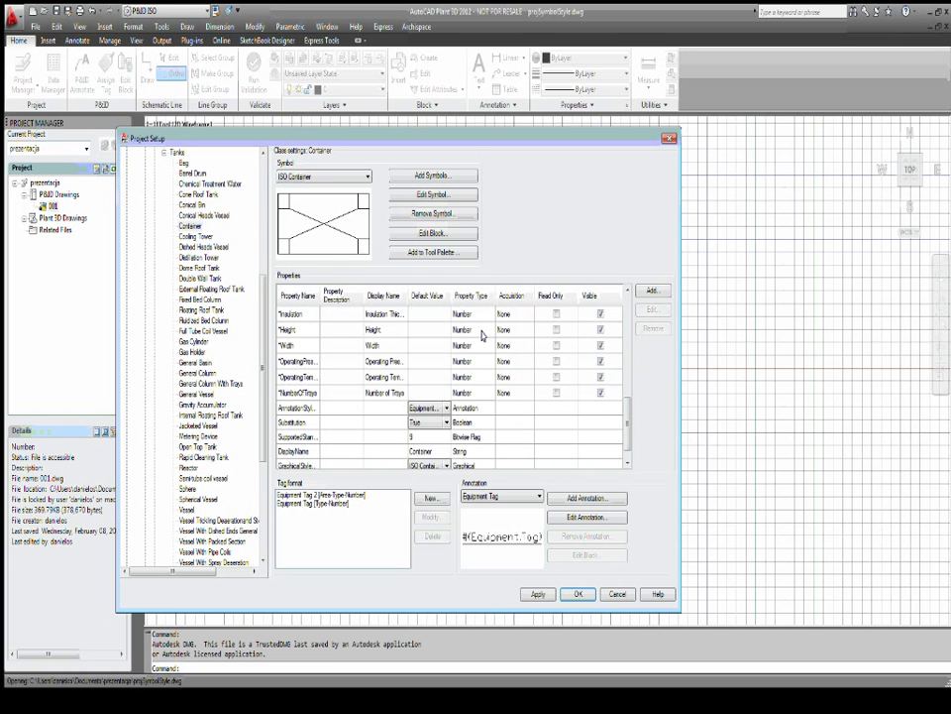
scroll(626, 400, "up", 2)
scroll(626, 399, "down", 3)
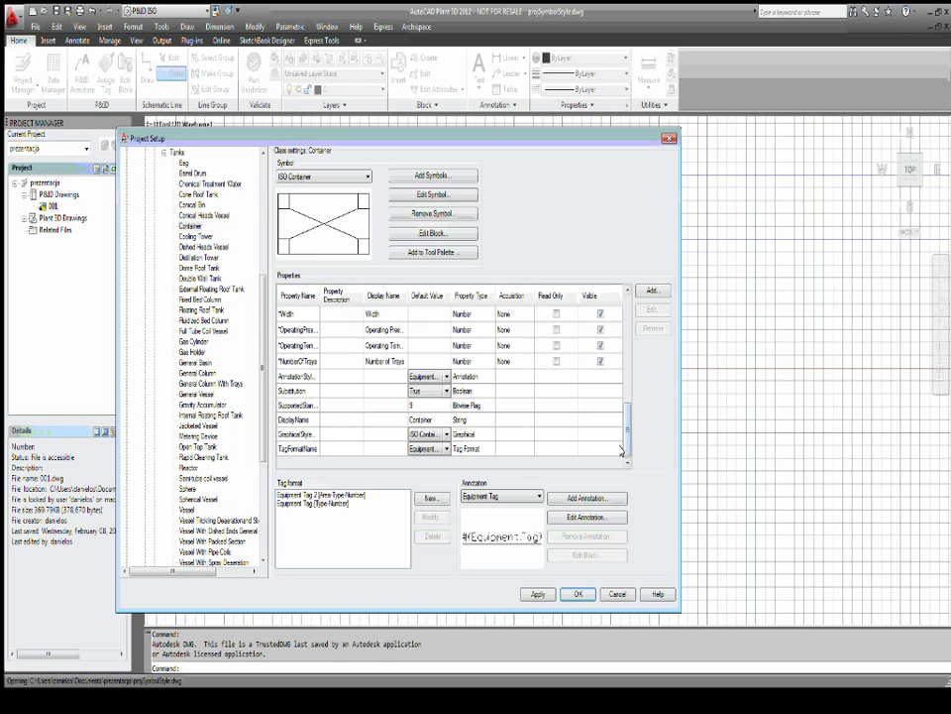
scroll(627, 436, "up", 1)
scroll(628, 436, "up", 2)
scroll(628, 436, "up", 2)
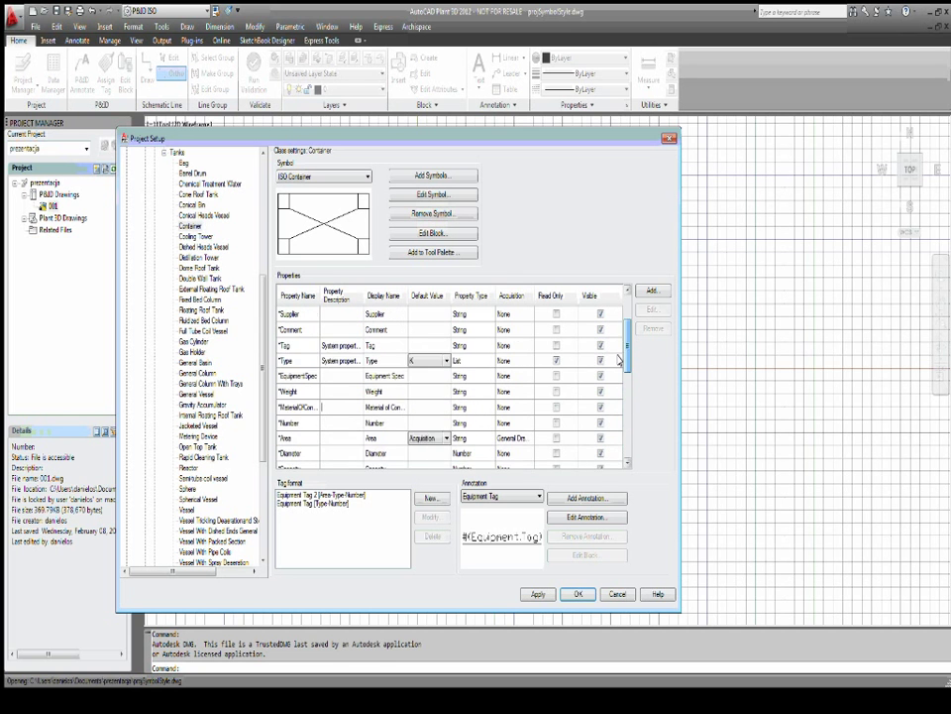
scroll(627, 436, "up", 2)
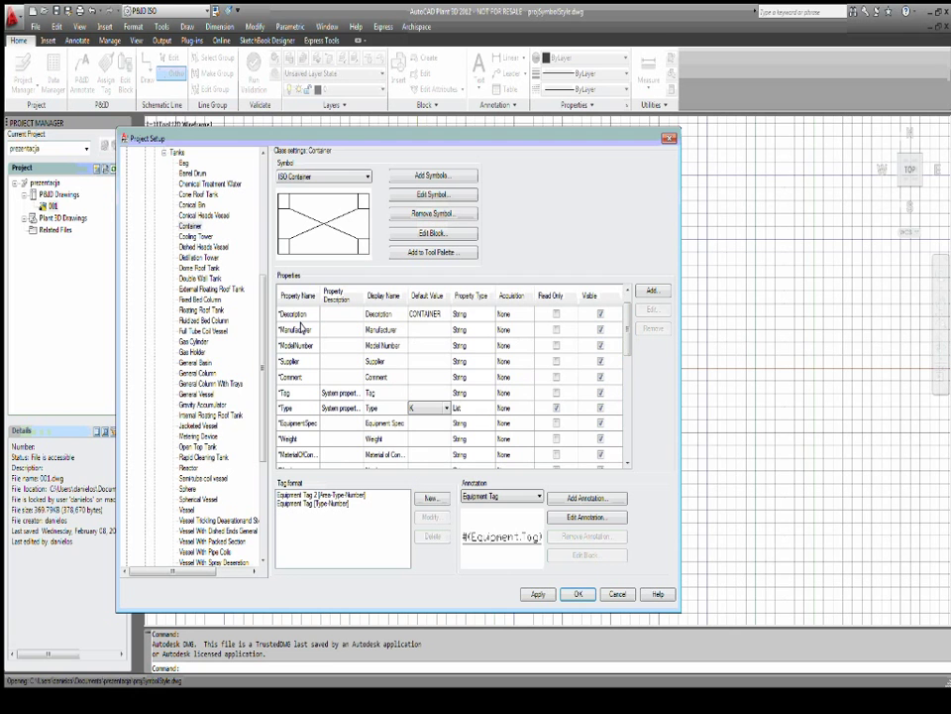
scroll(626, 340, "up", 1)
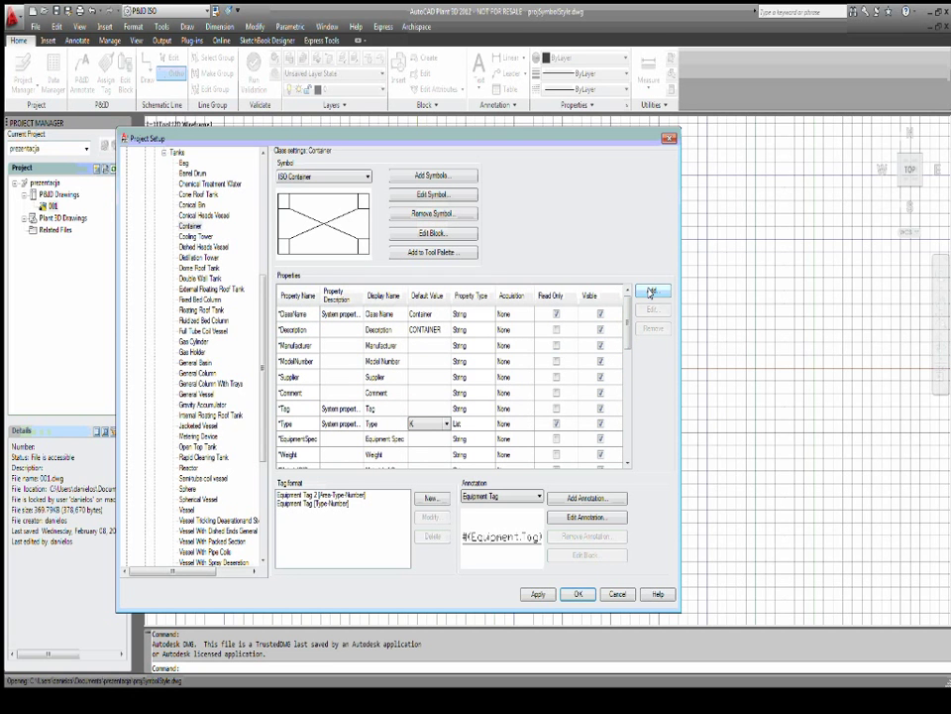
Add a new numeric property named ROK_PROD to the Container class.
left_click(651, 291)
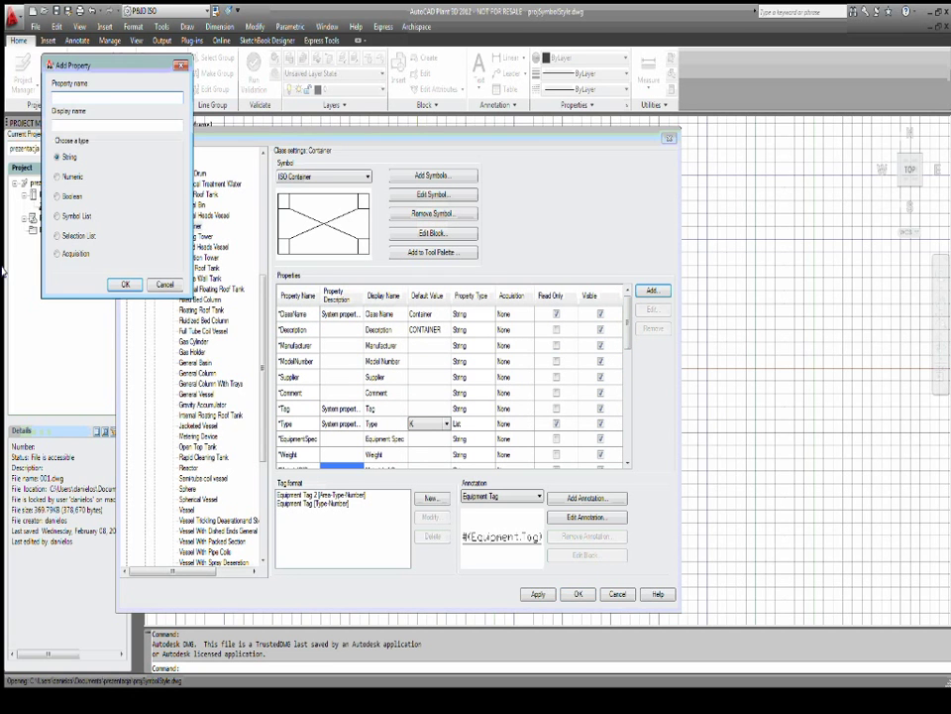
left_click_drag(119, 66, 535, 122)
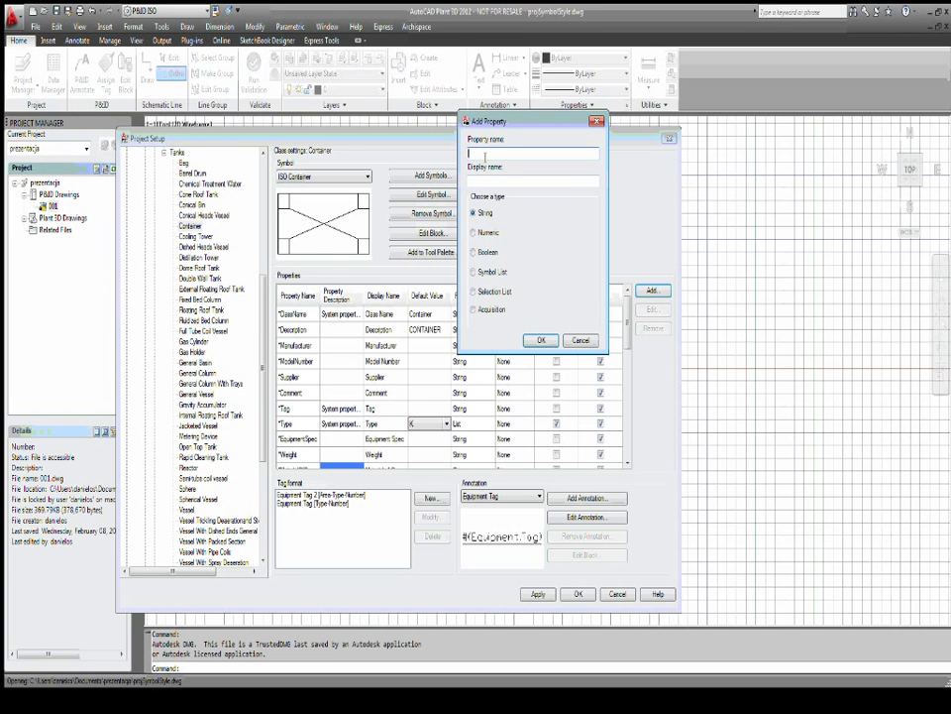
type("ROK_PR")
type("OD")
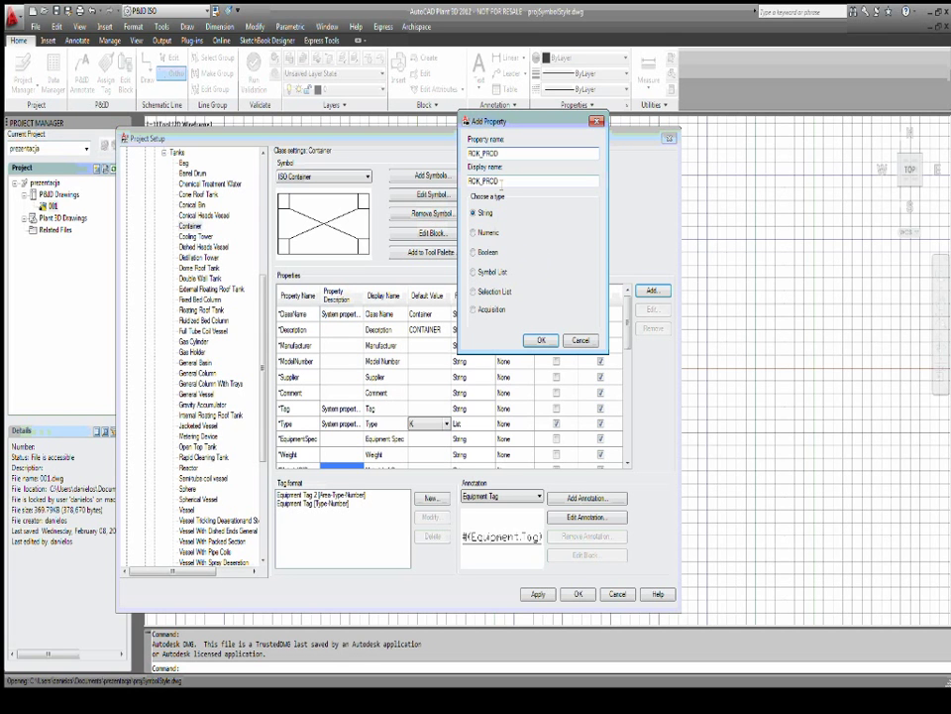
left_click(481, 232)
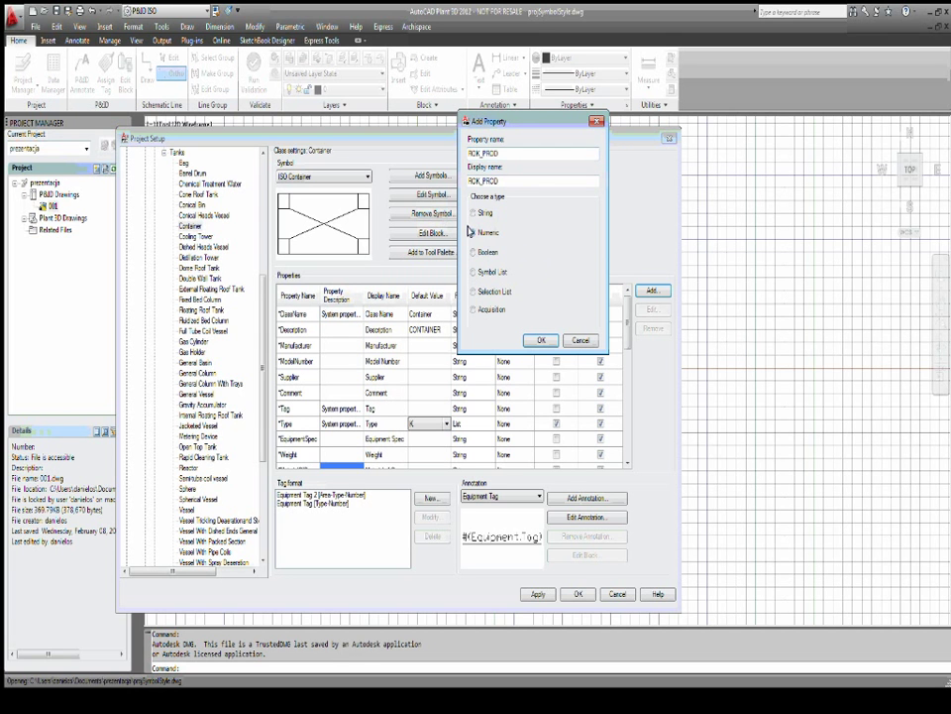
left_click(540, 339)
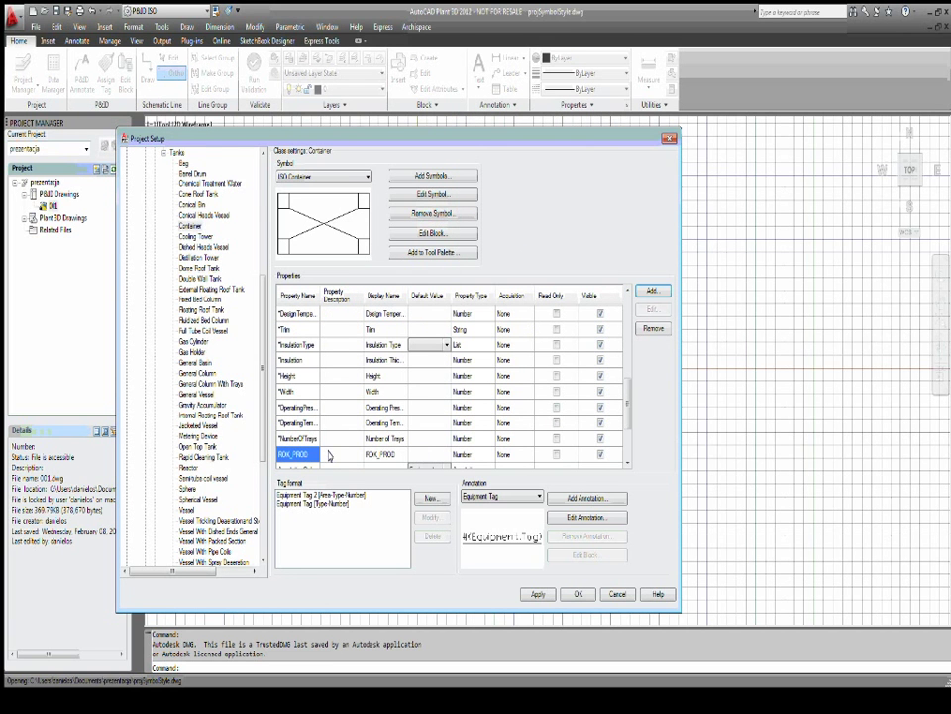
Enter 2012 as the ROK_PROD property's description.
left_click(329, 455)
type("2012")
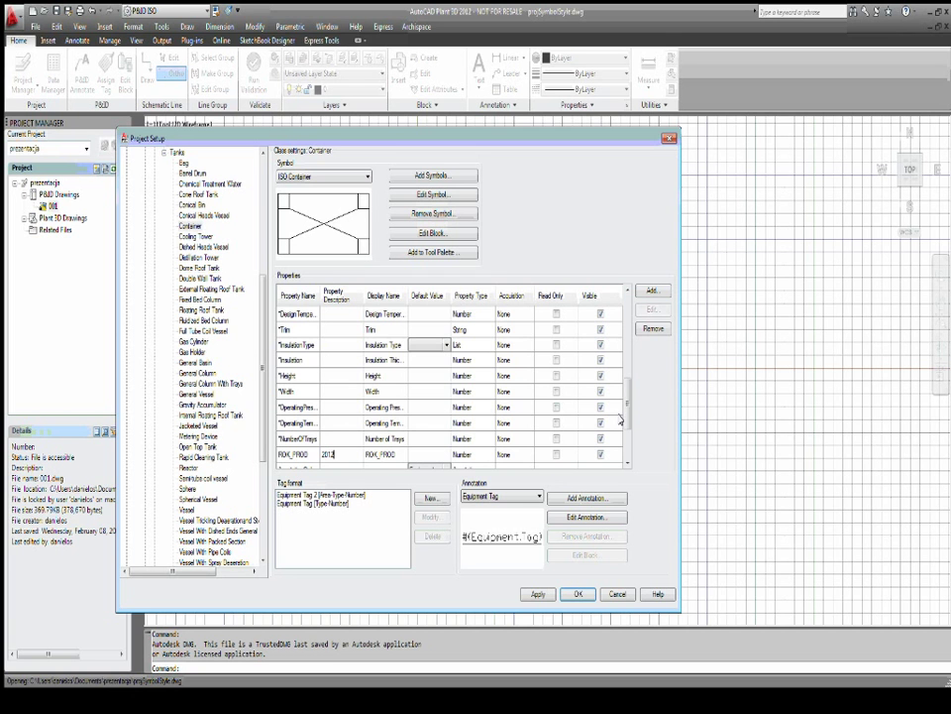
scroll(446, 446, "down", 1)
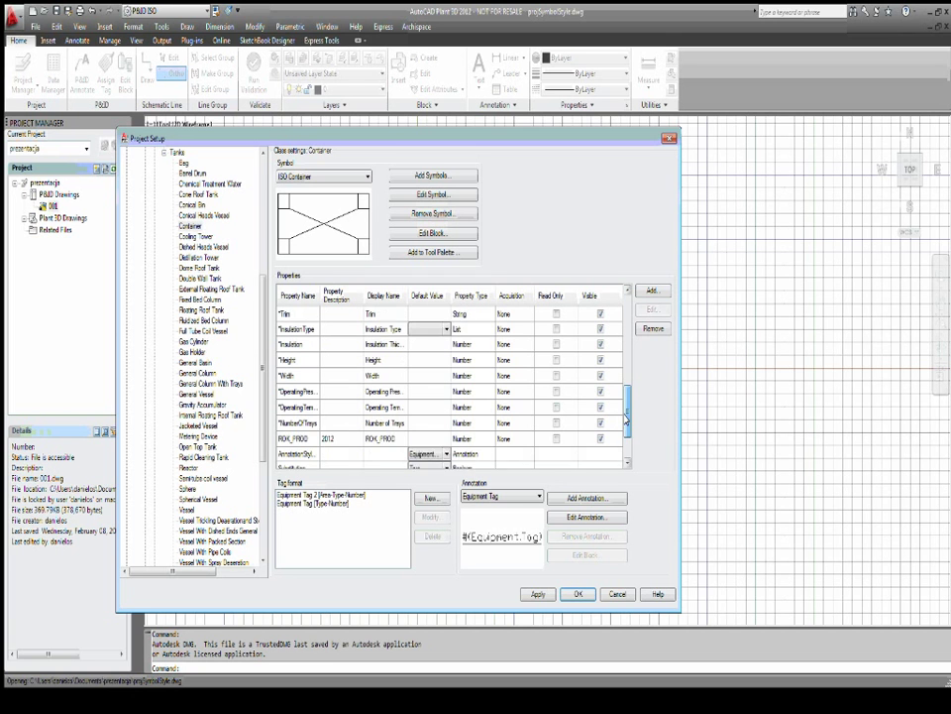
scroll(357, 431, "down", 1)
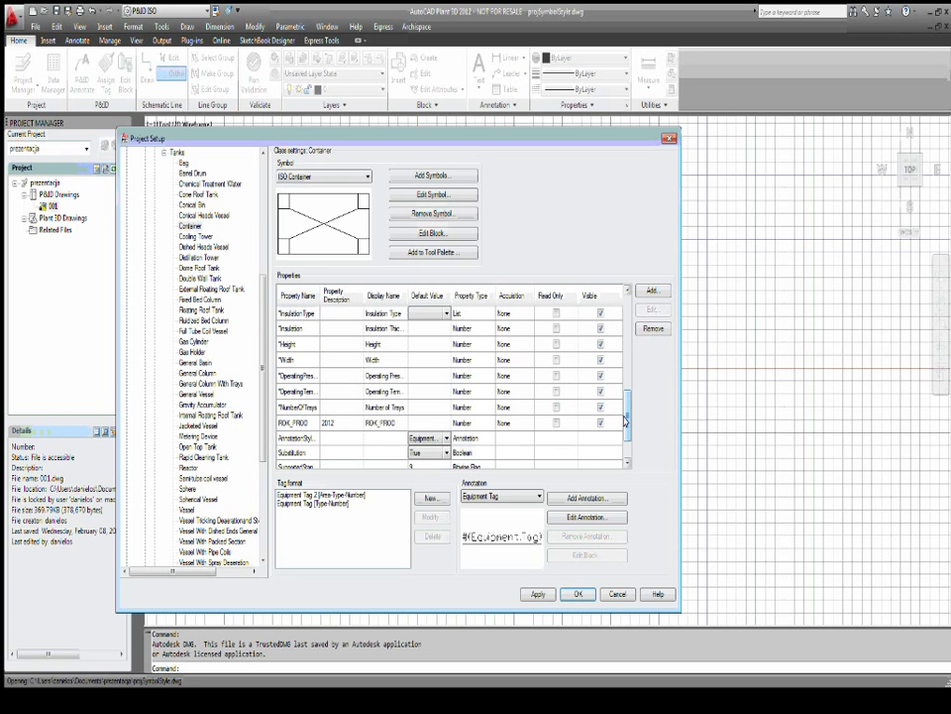
scroll(626, 421, "down", 2)
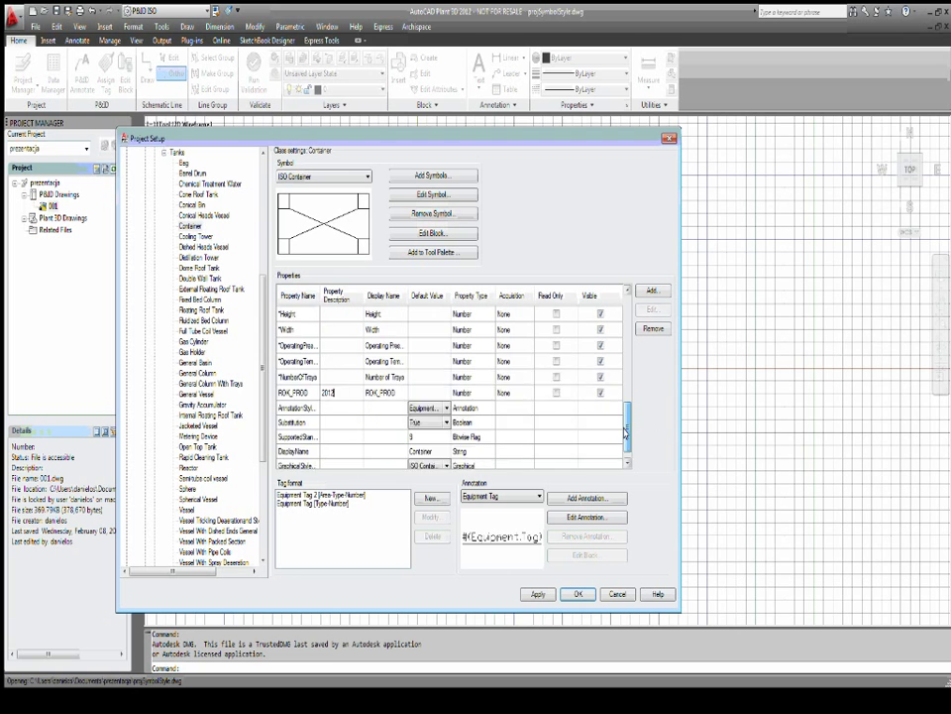
scroll(575, 397, "down", 2)
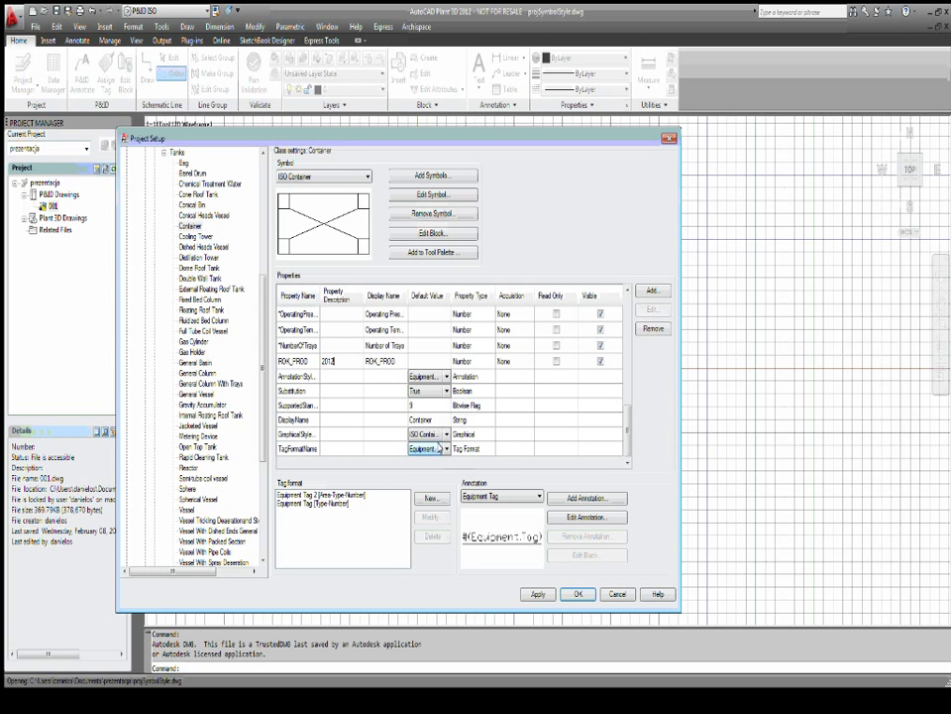
Keep ISO Container graphics and set Container's TagFormatName default to Equipment Tag.
left_click(415, 391)
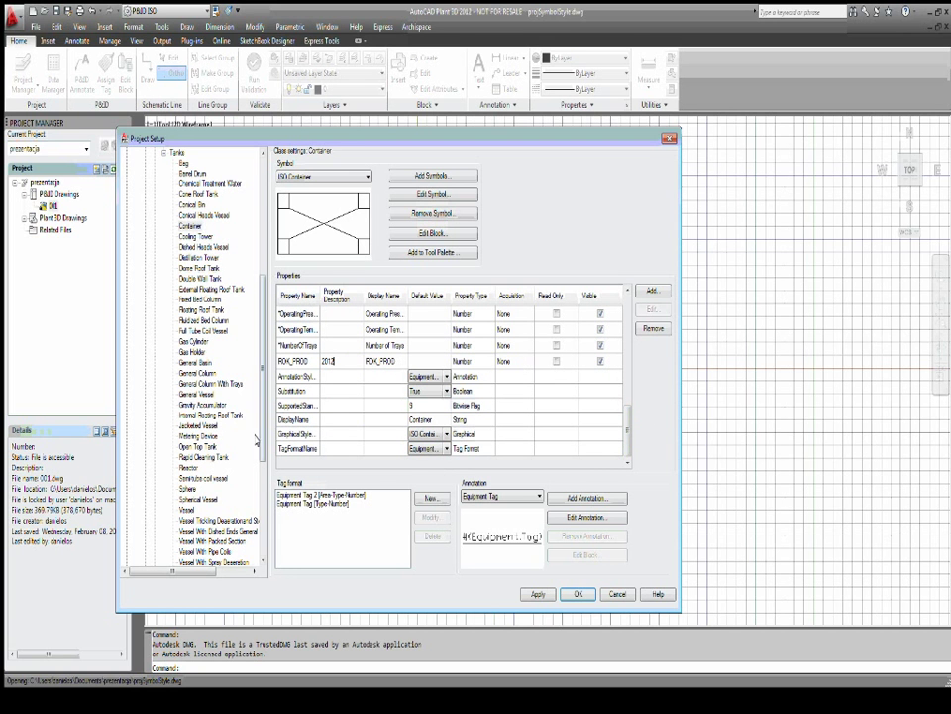
left_click(436, 434)
left_click(445, 434)
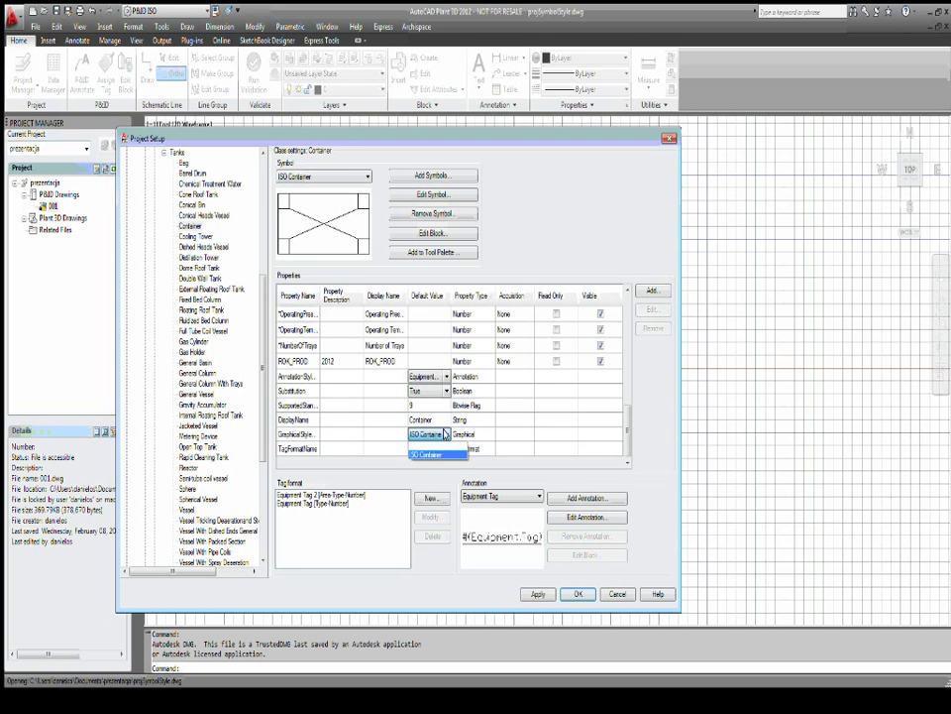
left_click(424, 451)
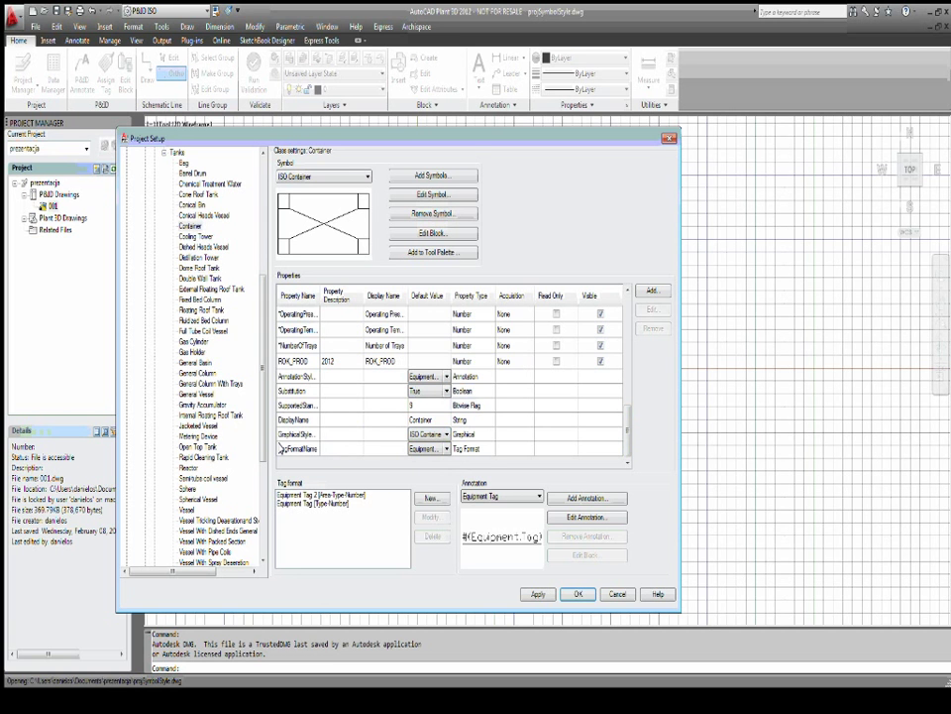
left_click(446, 449)
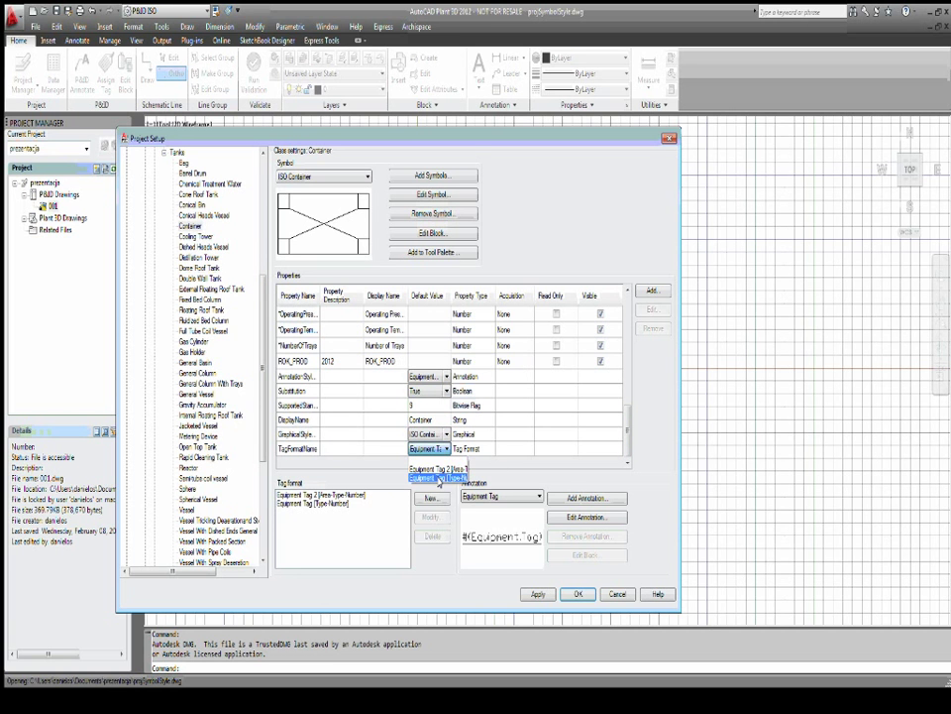
left_click(439, 478)
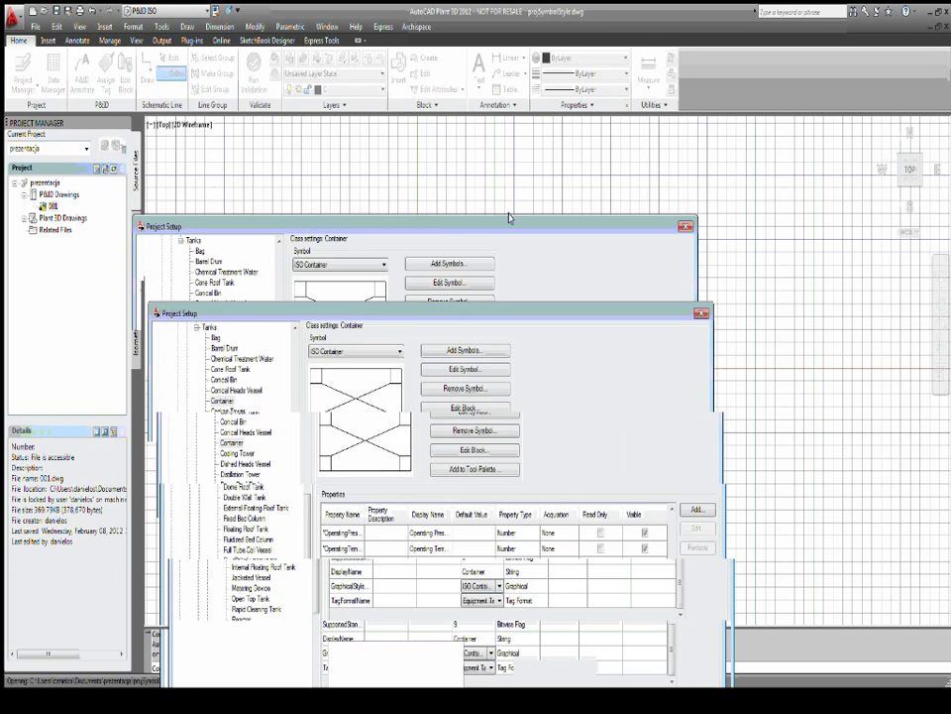
left_click_drag(459, 139, 505, 150)
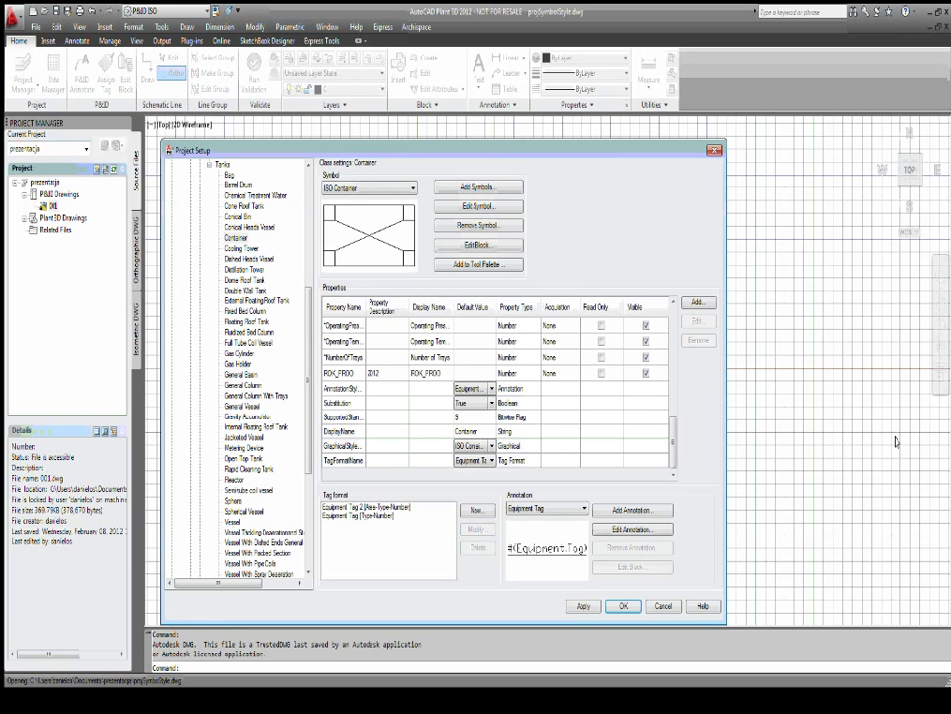
mouse_move(672, 441)
left_mouse_down()
mouse_move(670, 340)
mouse_move(667, 435)
mouse_move(661, 378)
left_mouse_up()
scroll(661, 379, "down", 3)
scroll(661, 379, "down", 2)
Start a new Container tag format with 3 subparts, using Type as the first field.
left_click(475, 508)
left_click_drag(455, 297, 565, 271)
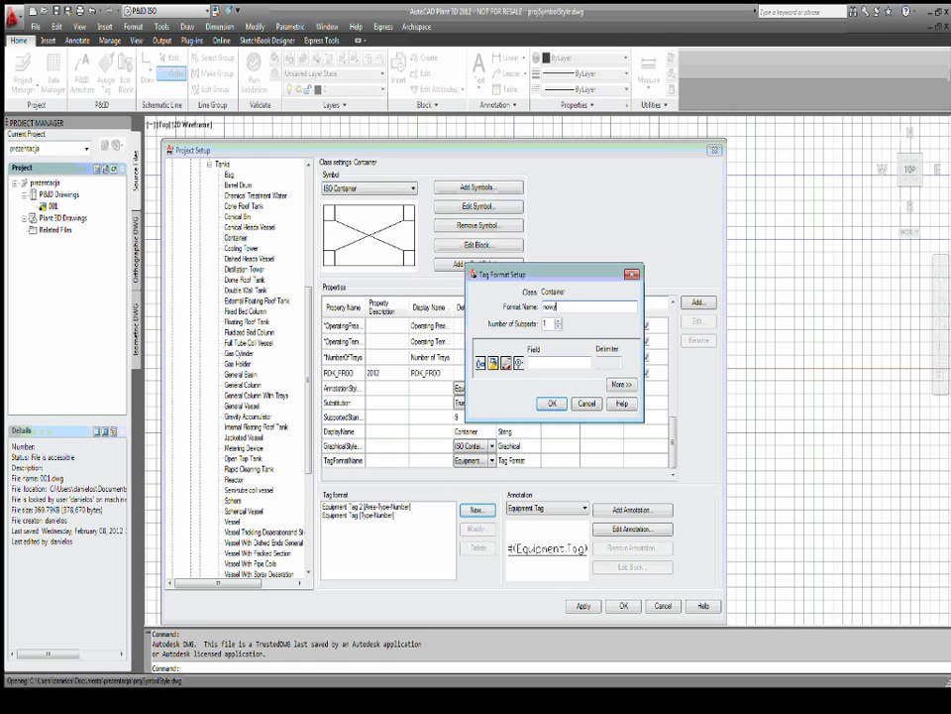
left_click(558, 320)
left_click(558, 320)
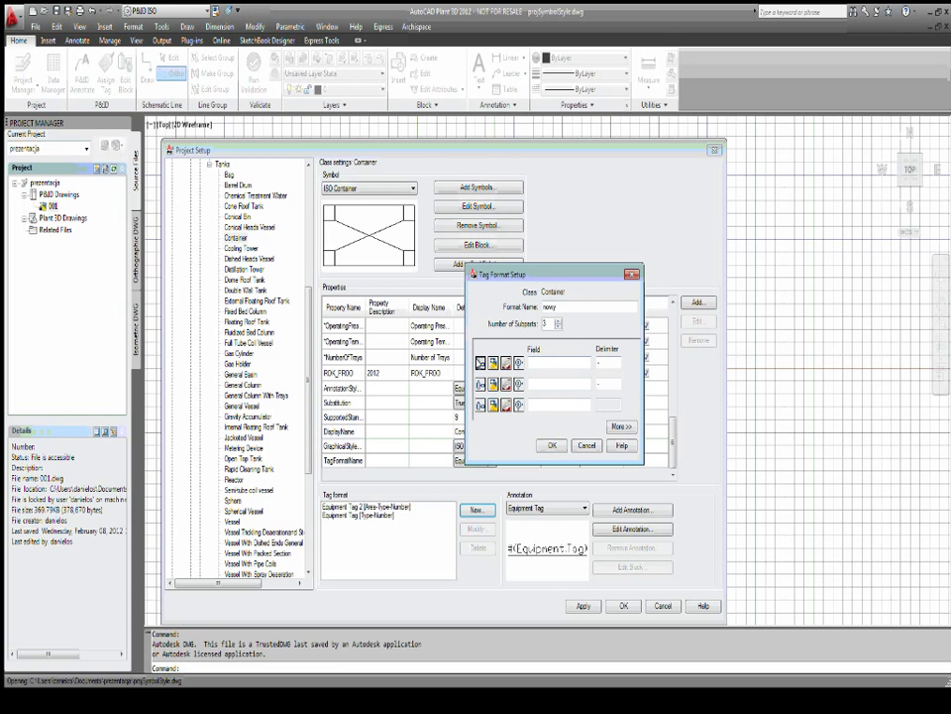
left_click(482, 364)
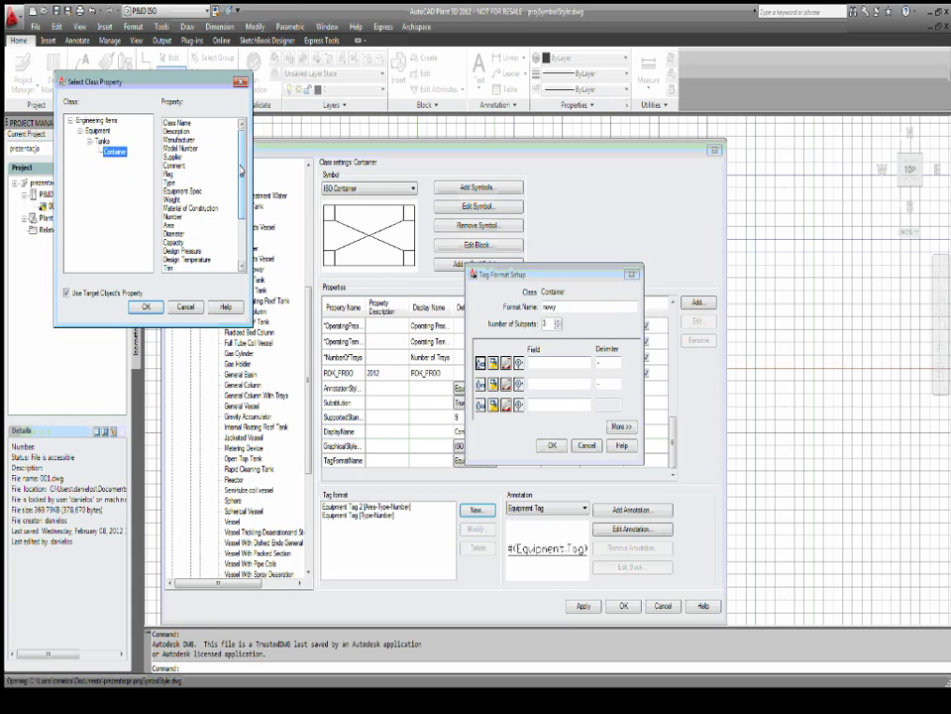
left_click(169, 182)
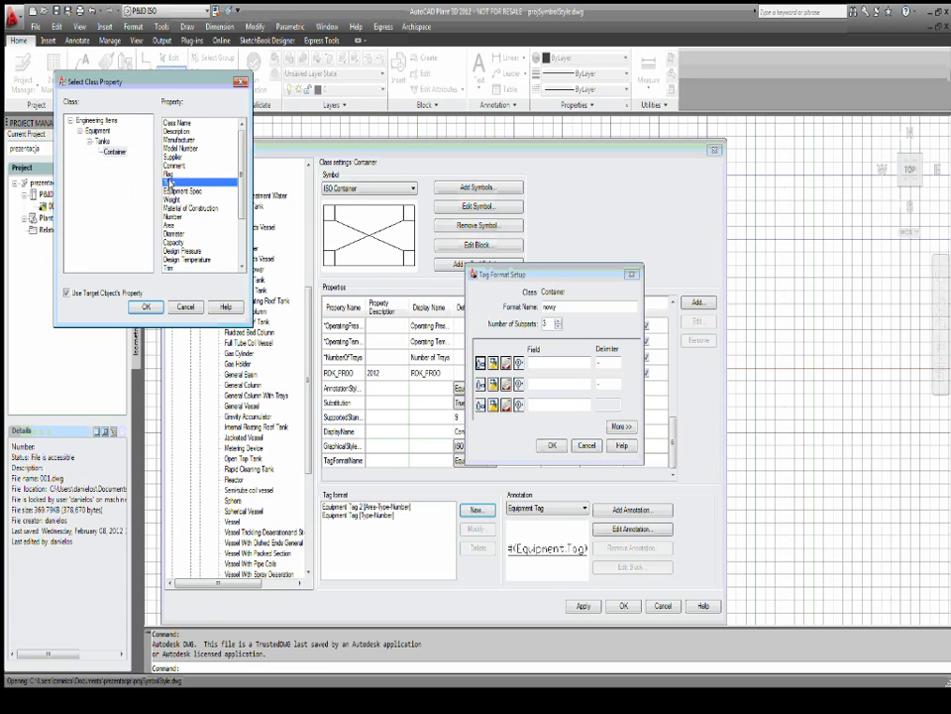
left_click(146, 306)
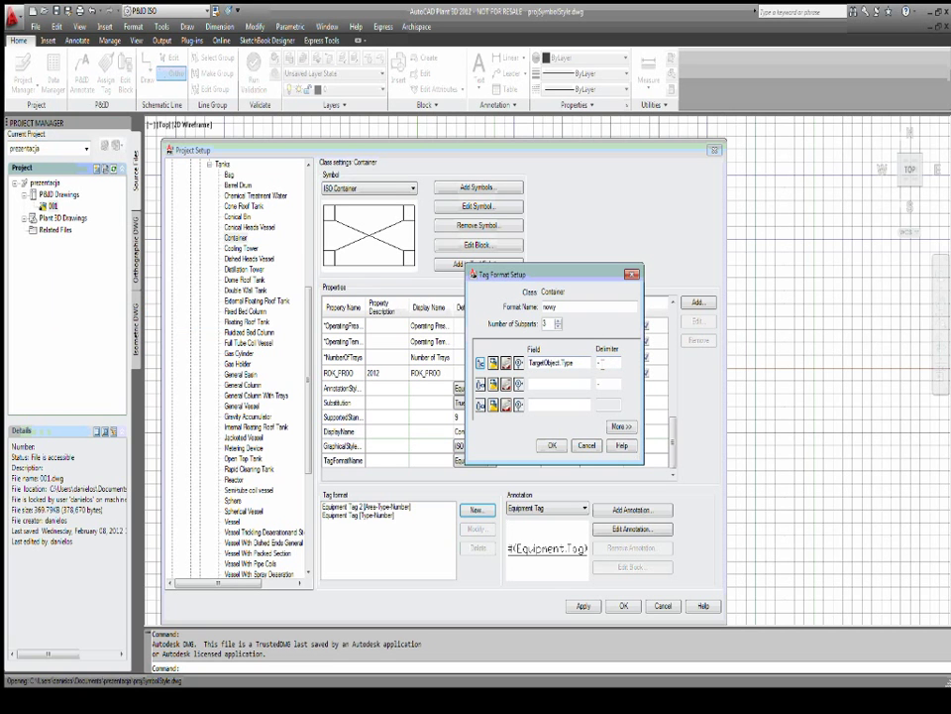
Set Number and ROK_PROD as the second and third fields, separated by dashes.
left_click(599, 363)
left_click(481, 385)
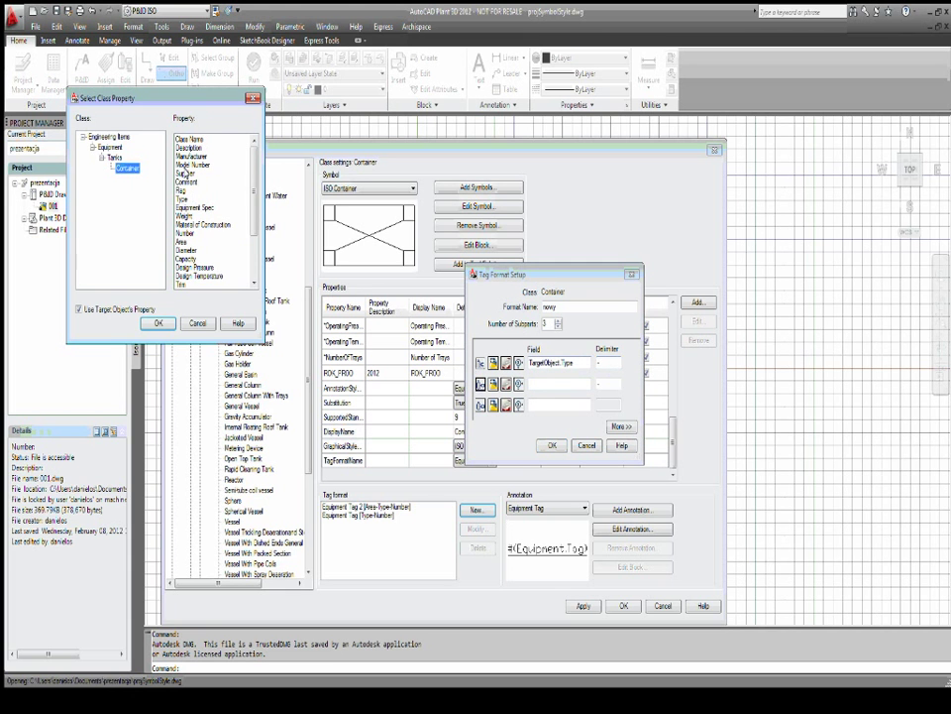
left_click(187, 232)
left_click(157, 323)
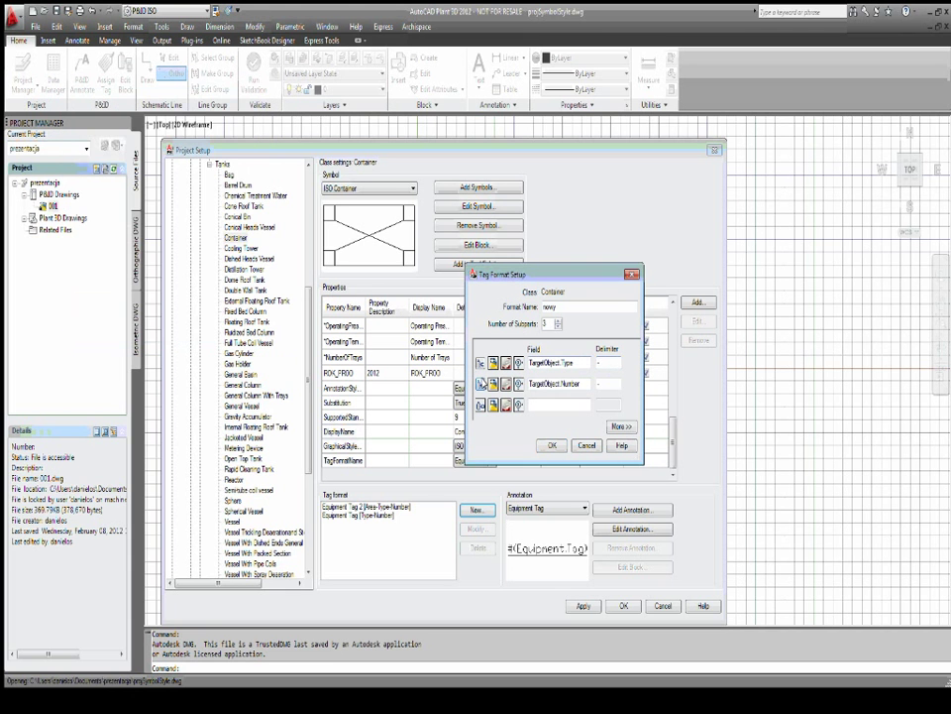
left_click(479, 406)
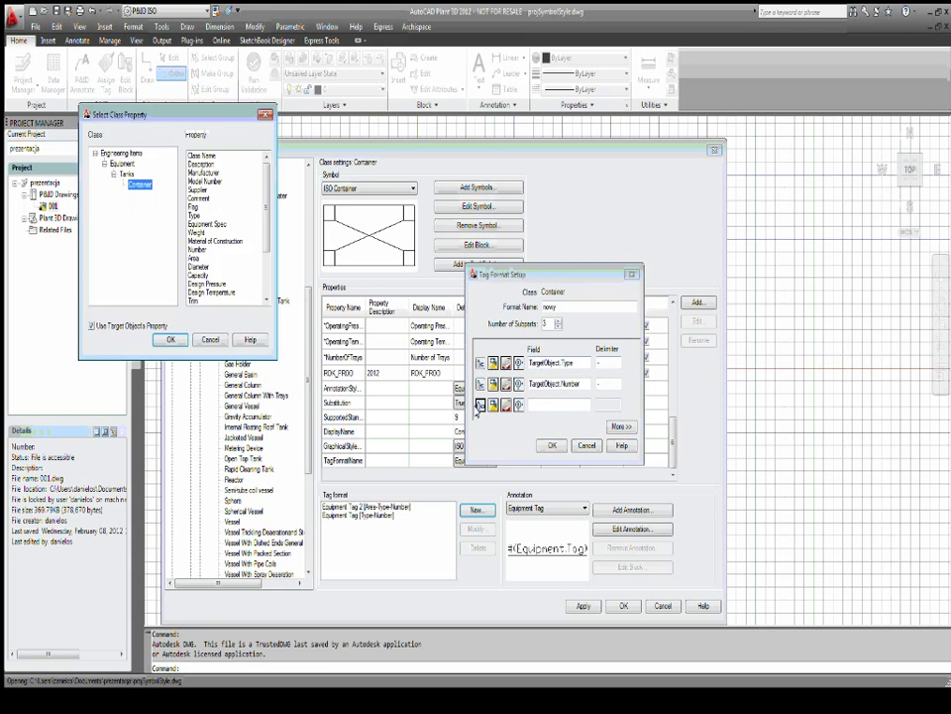
scroll(208, 258, "down", 3)
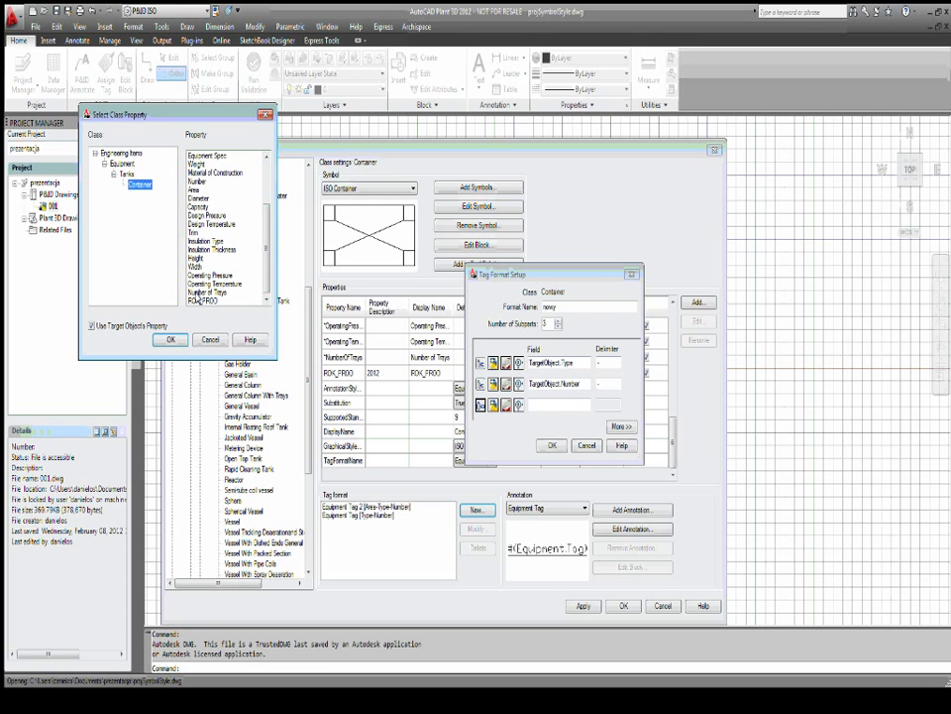
left_click(198, 302)
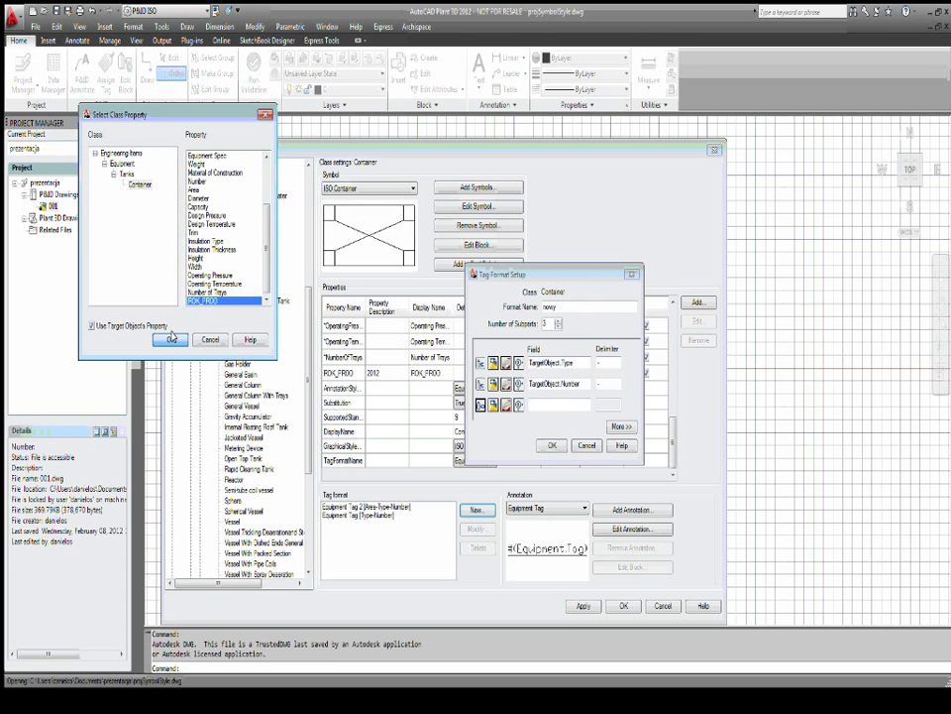
left_click(170, 339)
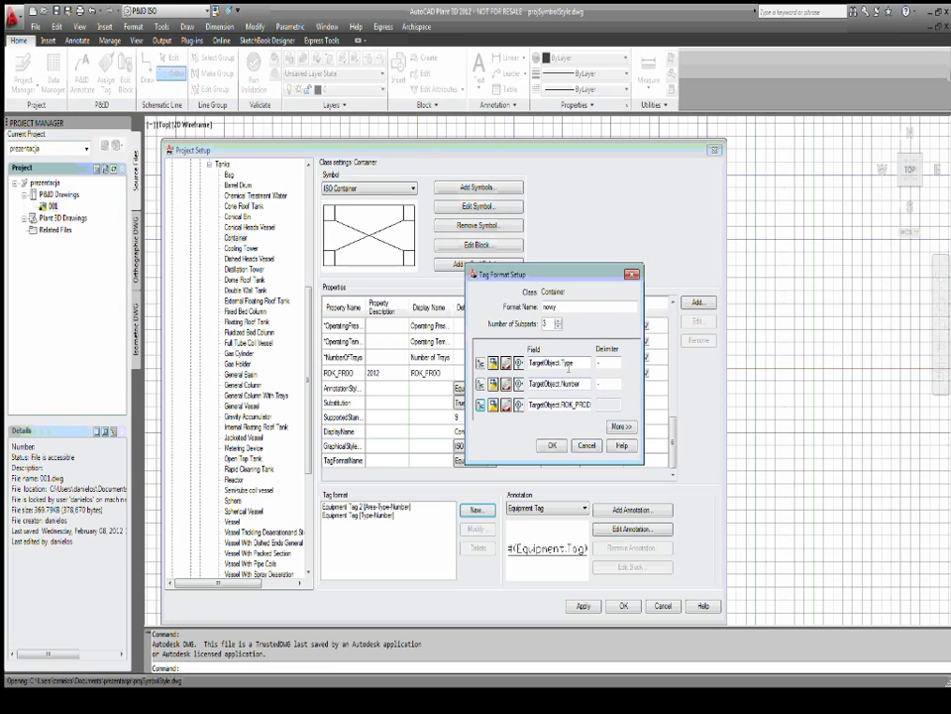
Keep the format at three subparts and save it as nowy.
left_click(557, 319)
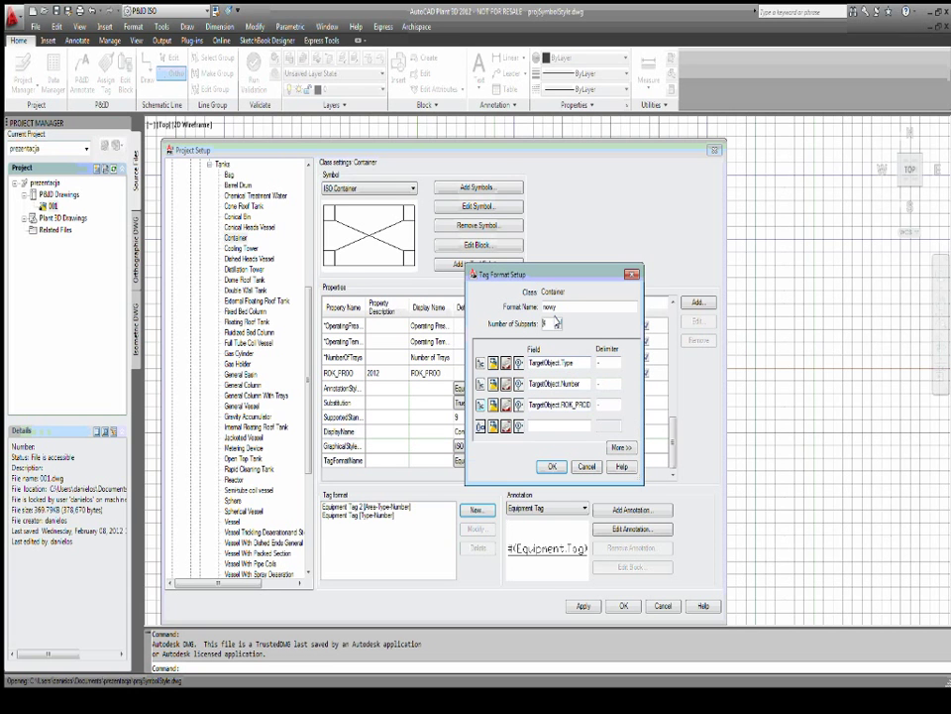
left_click(557, 326)
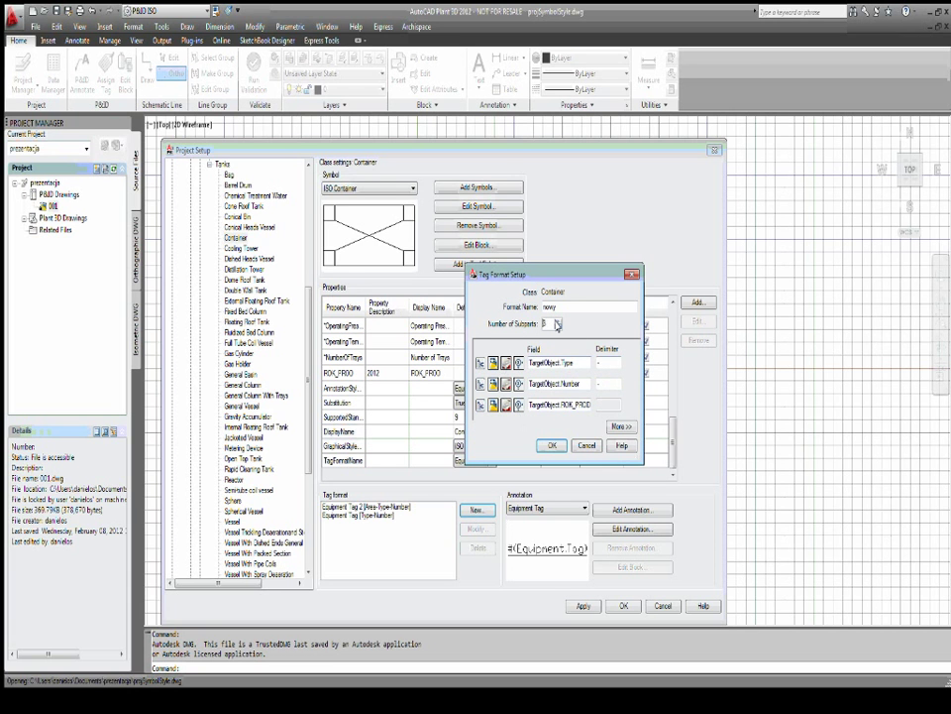
left_click(549, 446)
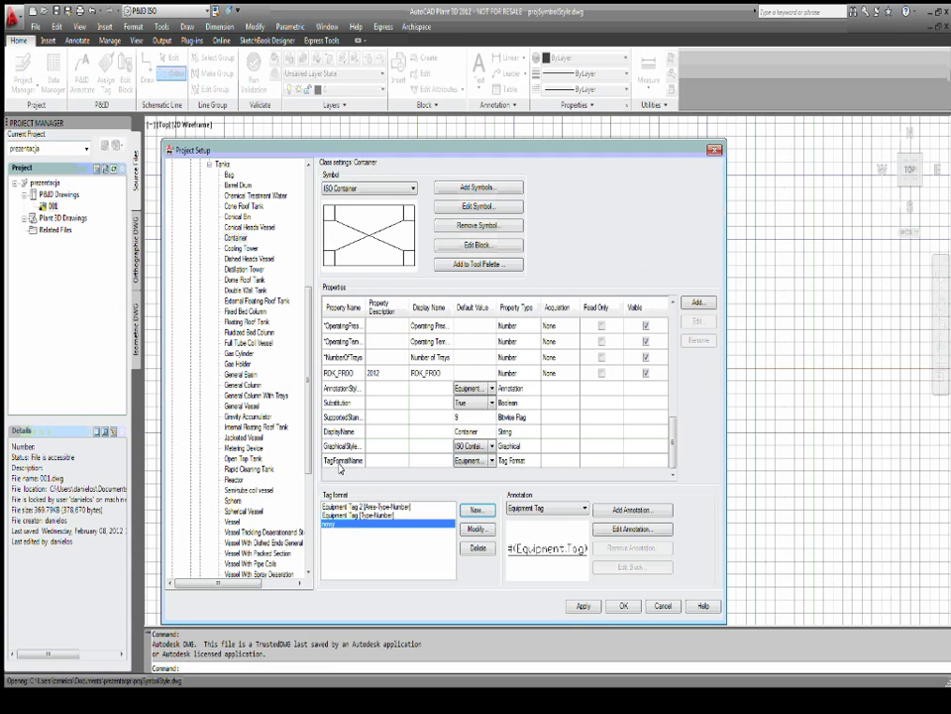
Select nowy as the Container's default TagFormatName and apply the change.
left_click(490, 461)
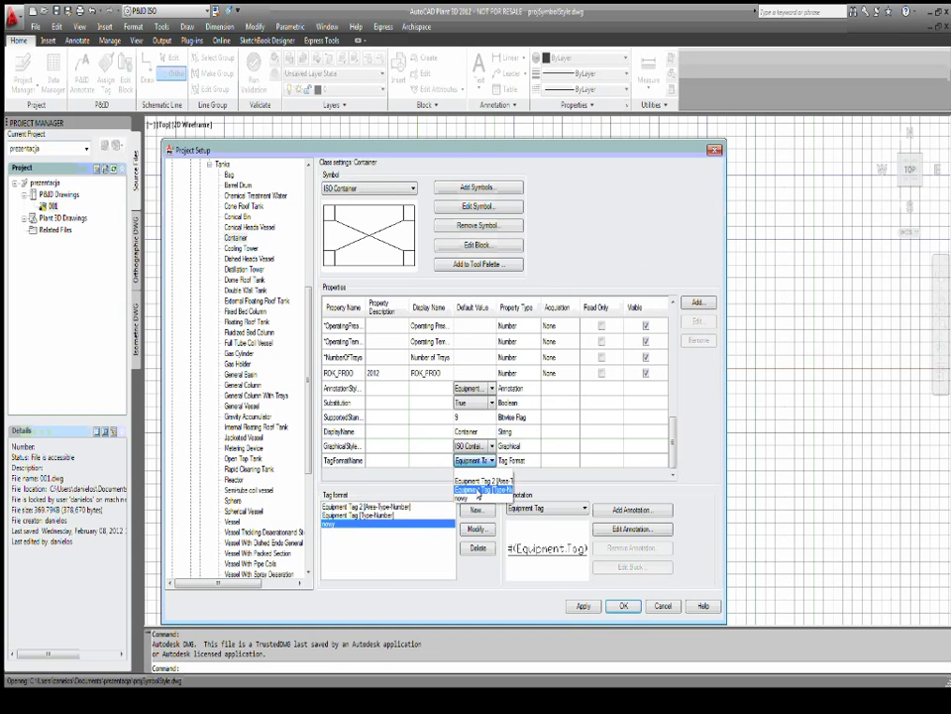
left_click(462, 498)
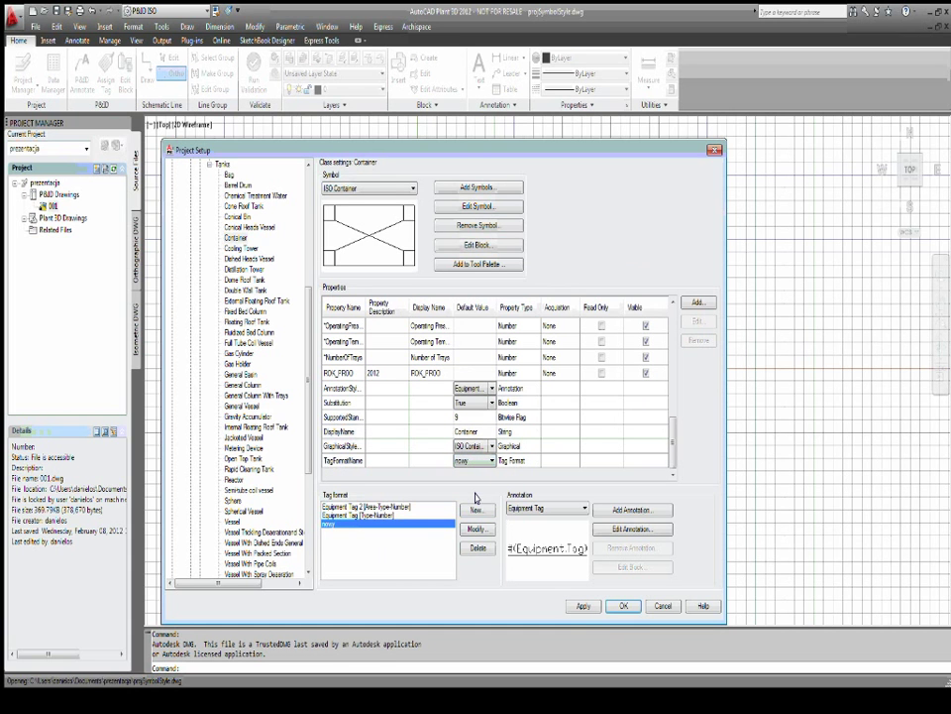
left_click(584, 607)
Close Project Setup and assign tank K-003 the tag K-003-2012 with ROK_PROD 2012.
left_click(622, 605)
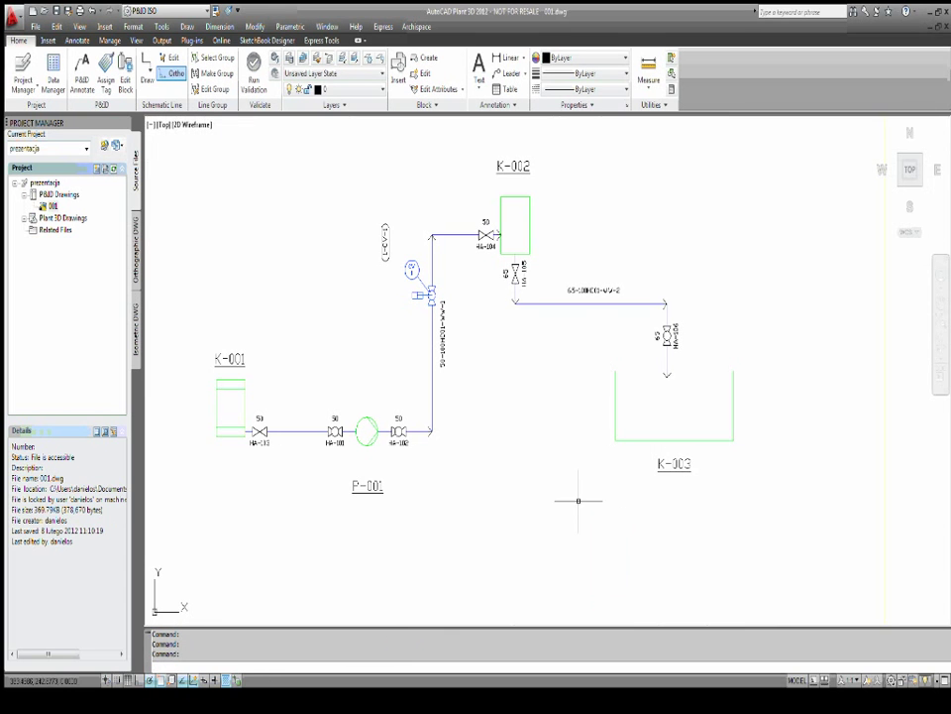
key("Escape")
left_click(667, 457)
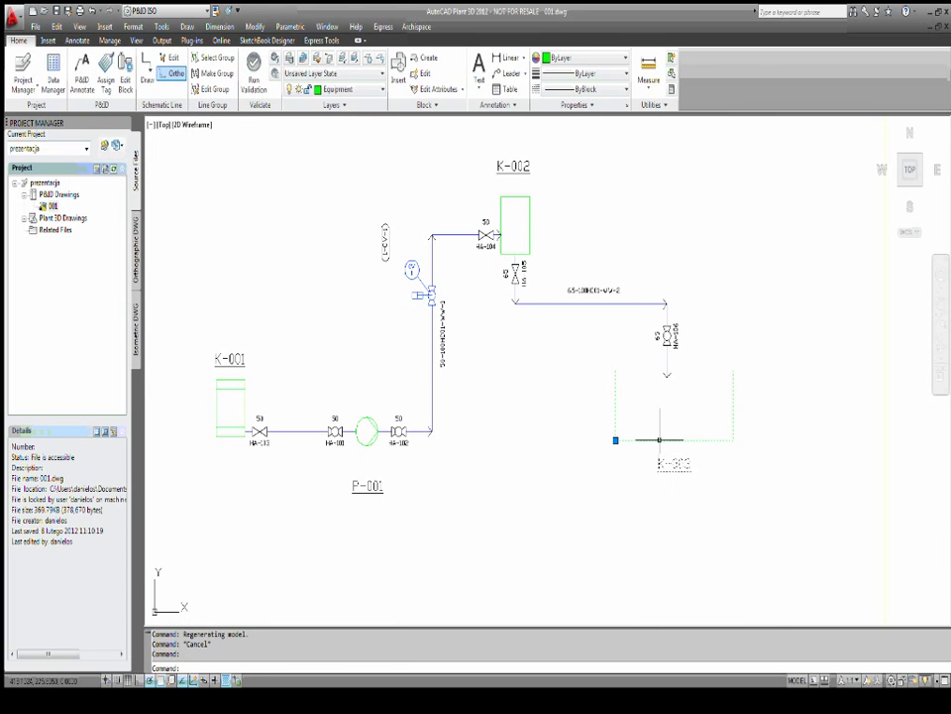
right_click(646, 418)
left_click(679, 90)
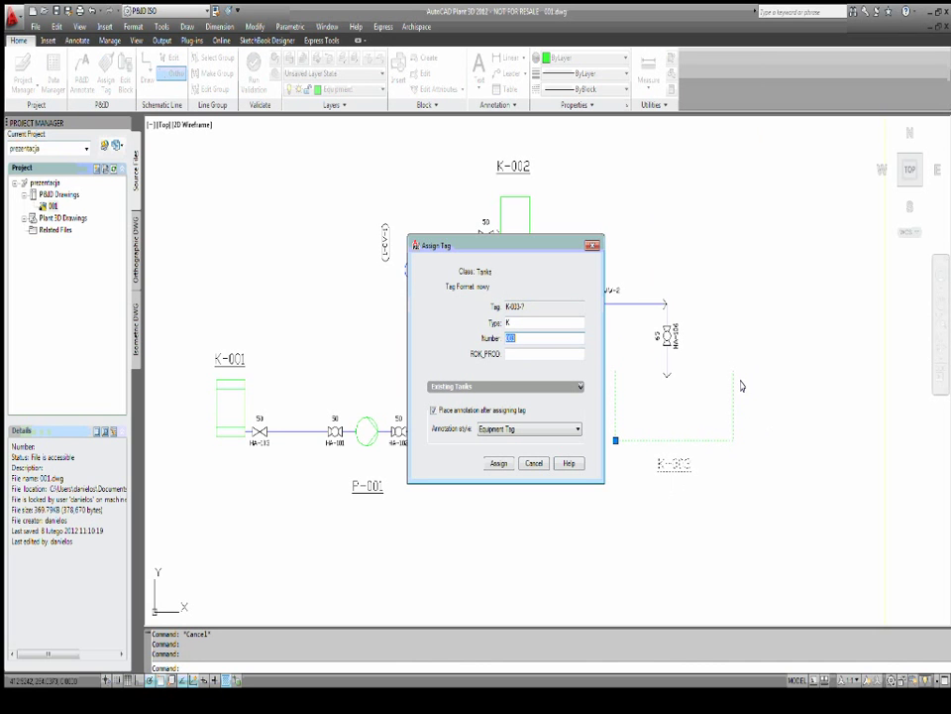
left_click(520, 354)
type("2012")
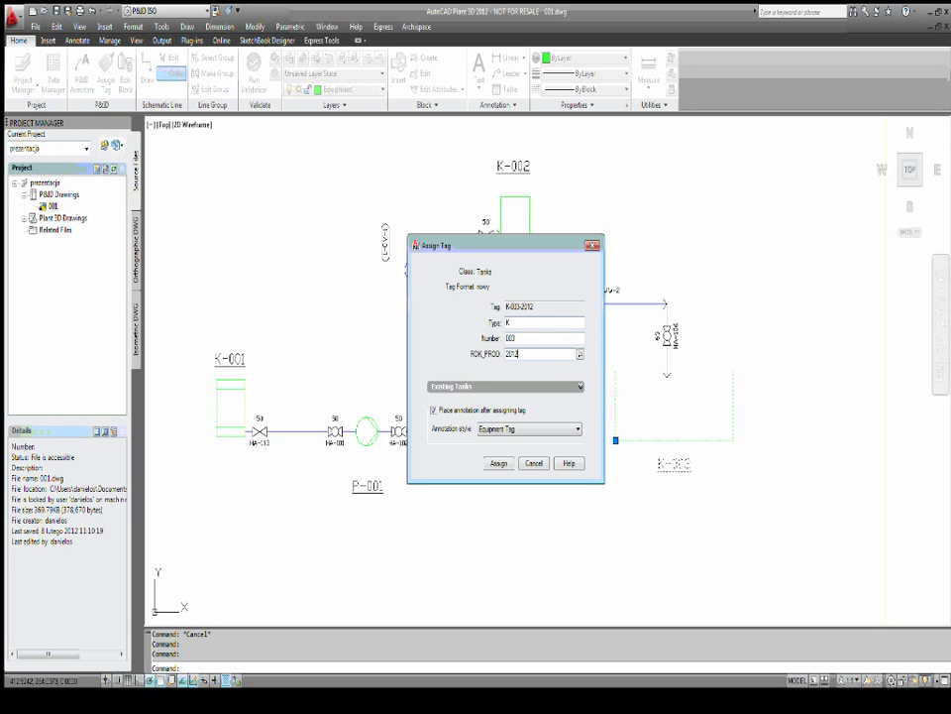
left_click(499, 464)
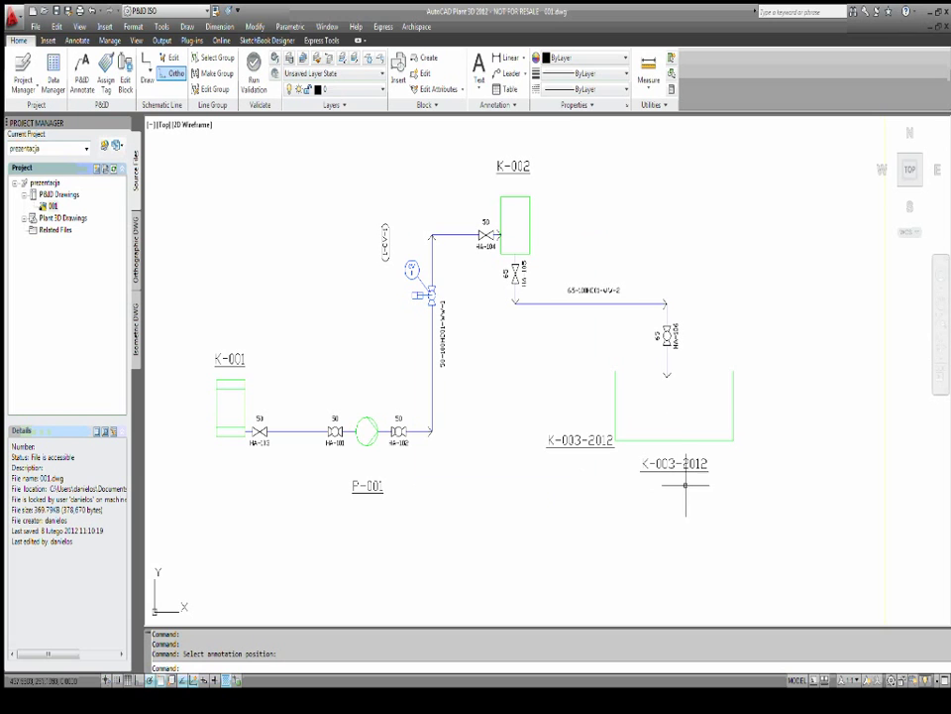
Place the K-003-2012 label beside the tank, erase the duplicate, and pan toward K-001.
left_click(680, 466)
key("Delete")
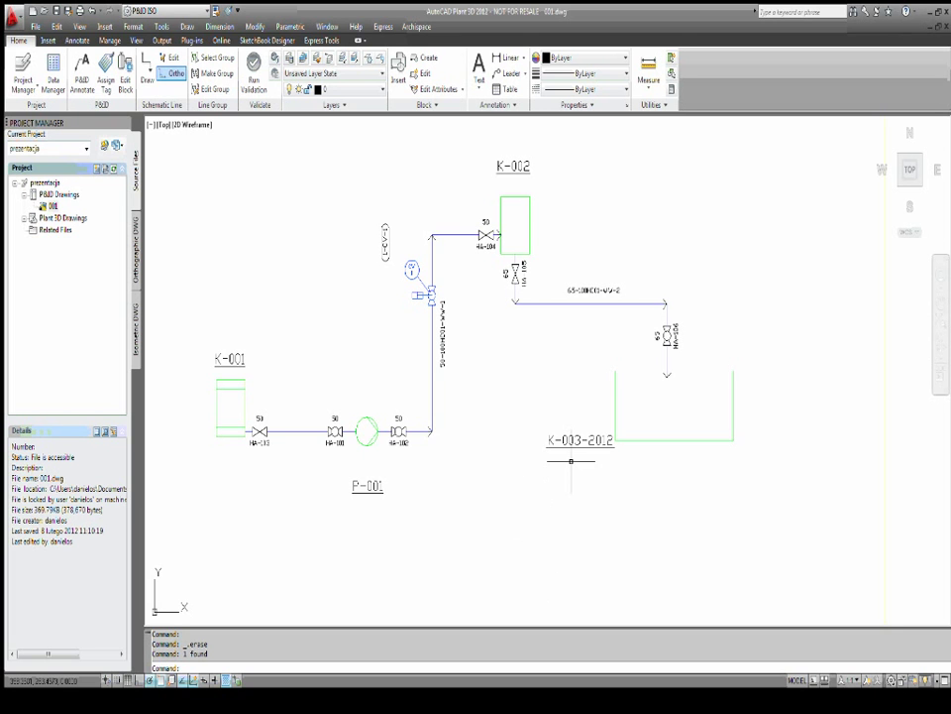
scroll(516, 431, "down", 2)
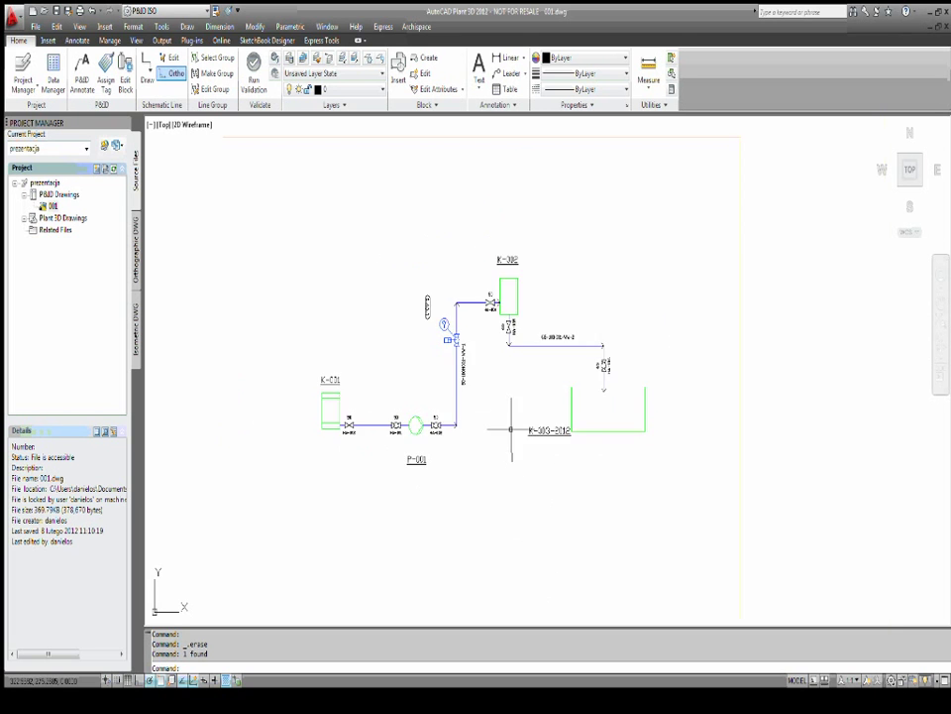
middle_click_drag(517, 431, 466, 356)
scroll(364, 347, "up", 1)
scroll(325, 342, "up", 2)
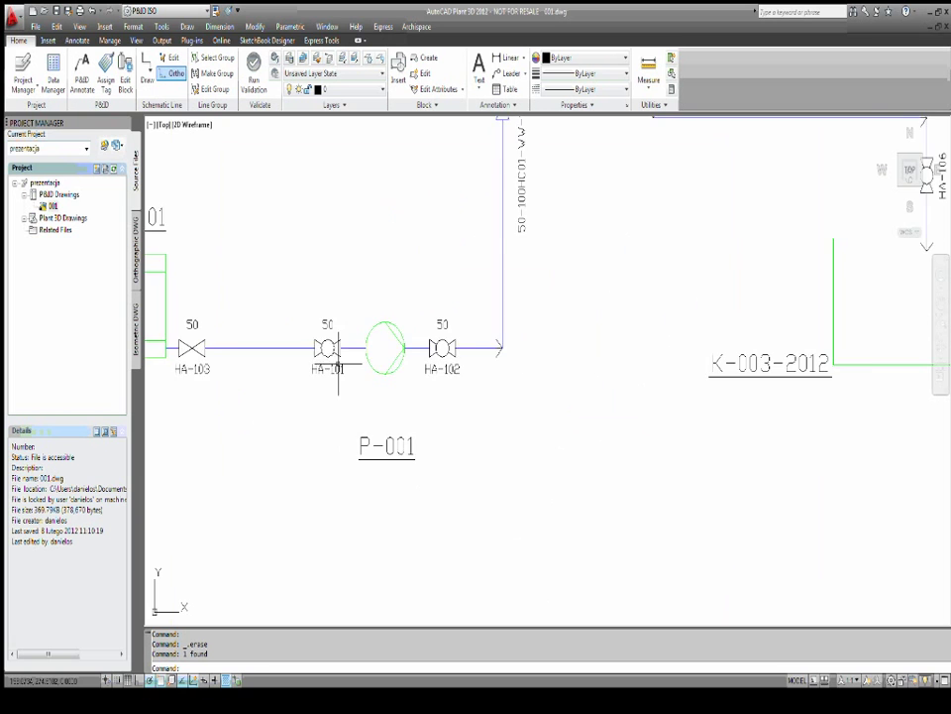
middle_click_drag(286, 372, 347, 369)
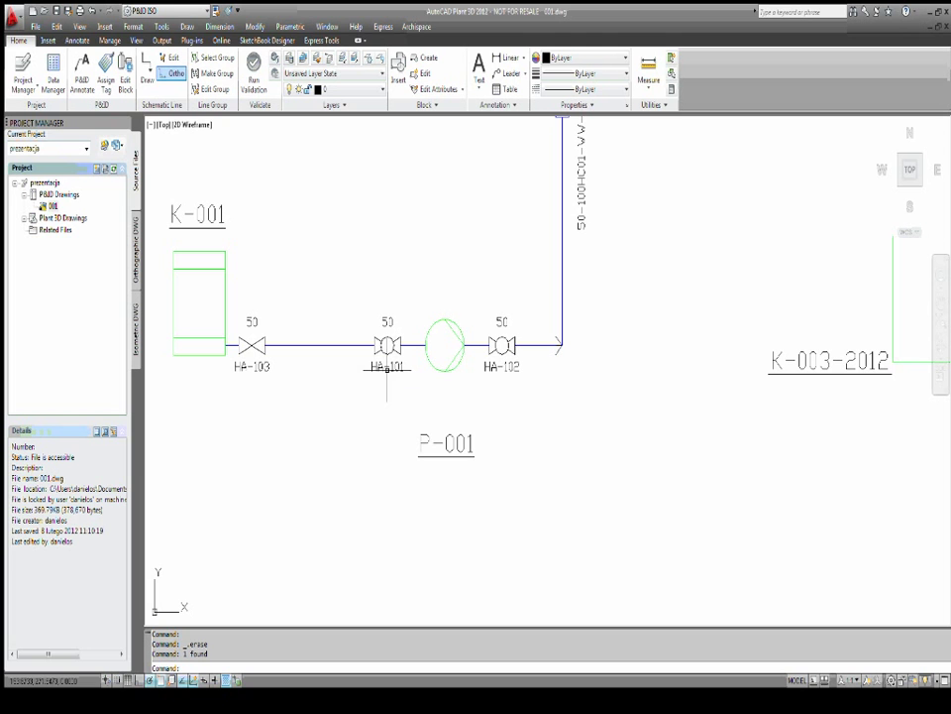
In Project Setup, go to P&ID Class Definitions > Inline Assets > Hand Valves > Ball Valve.
left_click(23, 86)
left_click(40, 188)
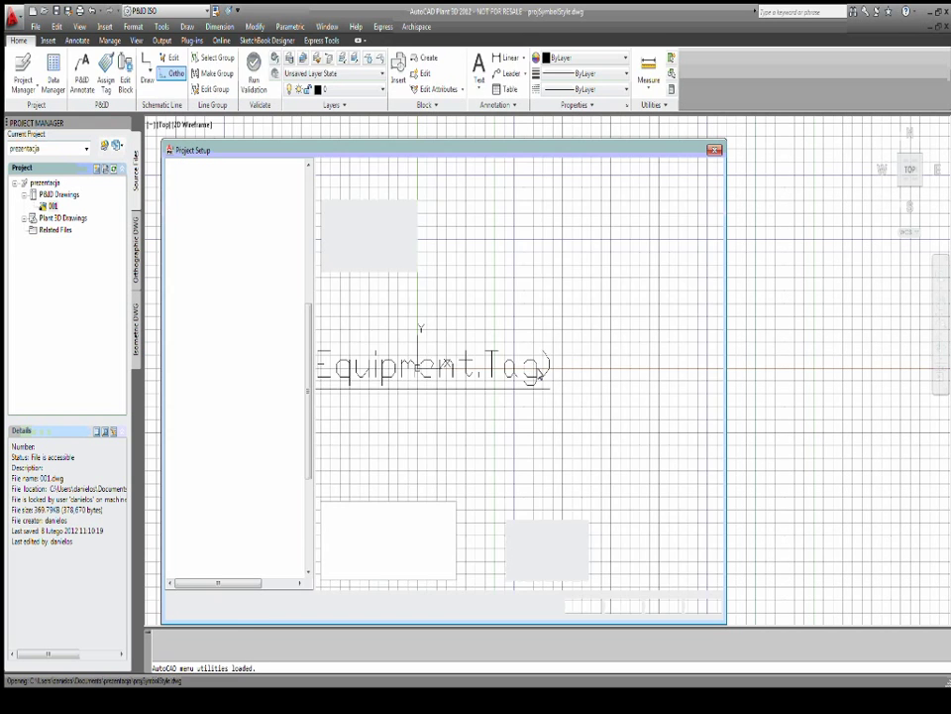
scroll(304, 369, "up", 5)
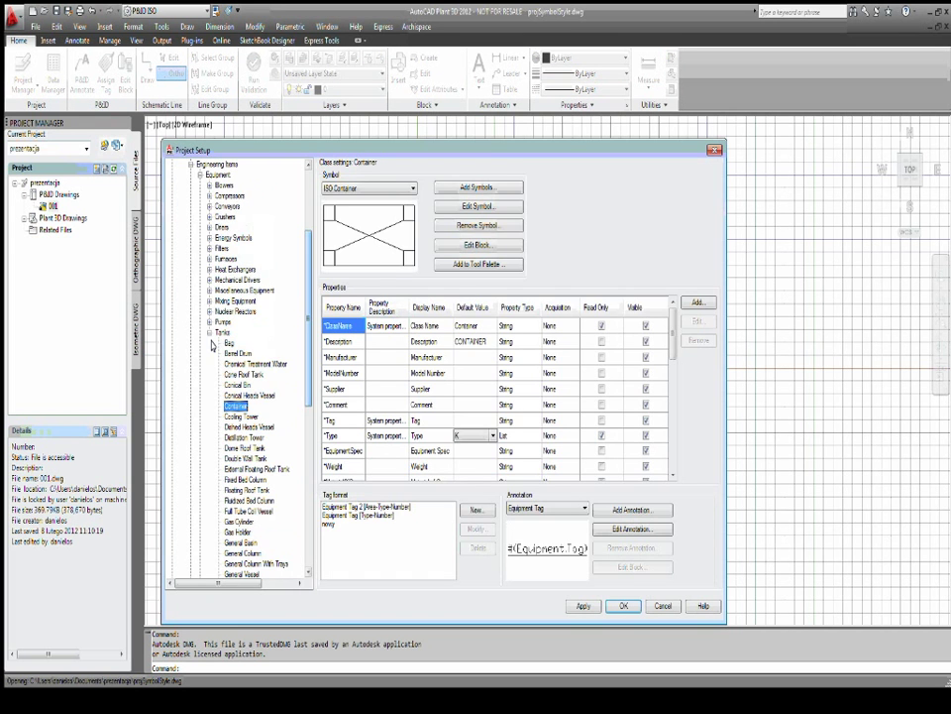
key("Left")
key("Left")
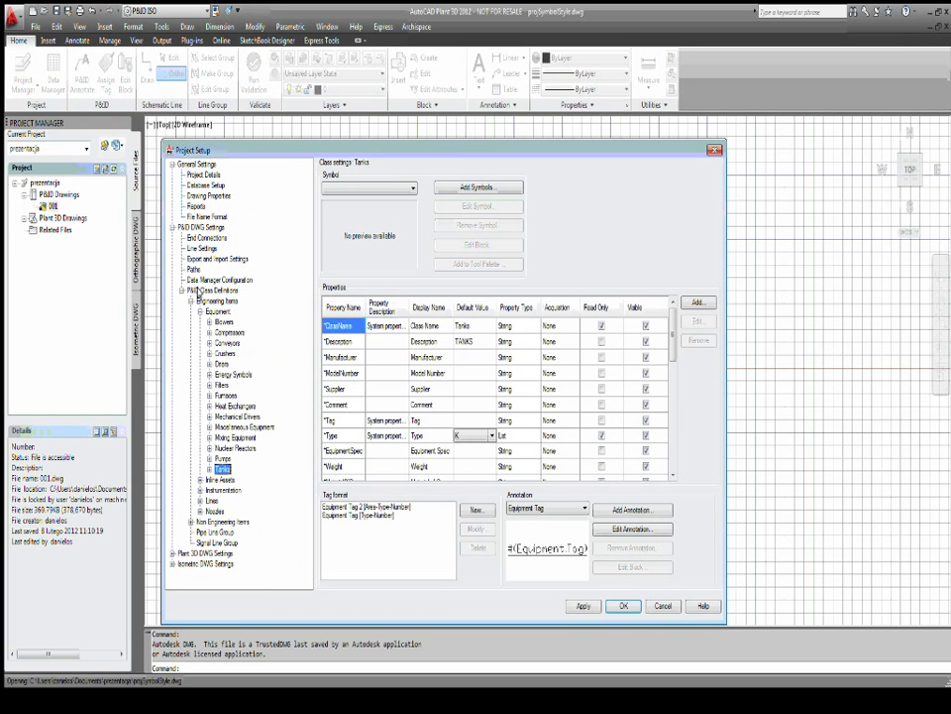
left_click(198, 311)
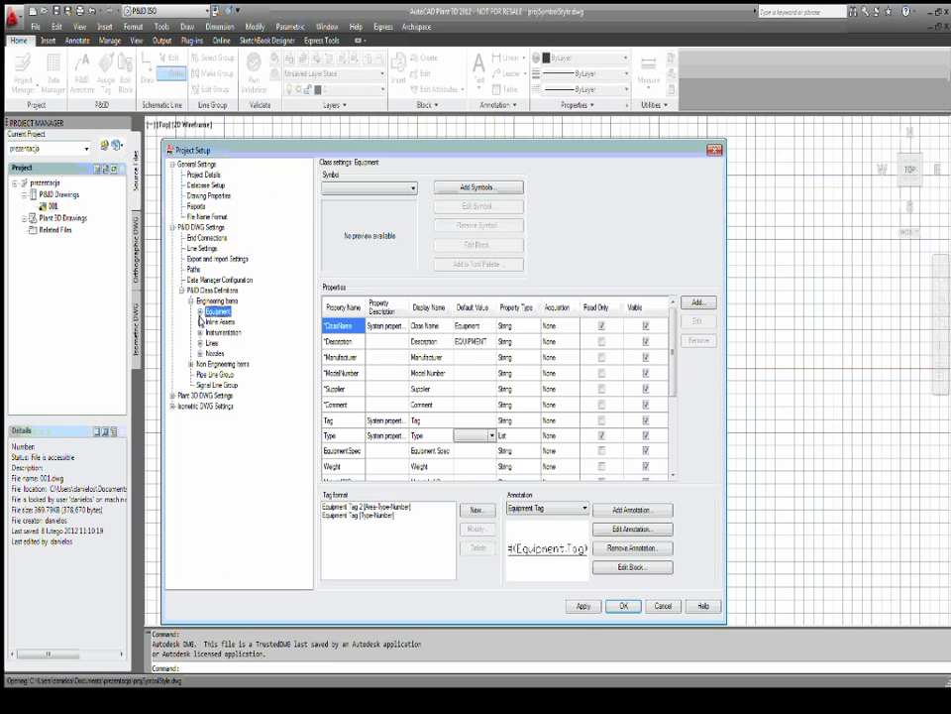
left_click(199, 321)
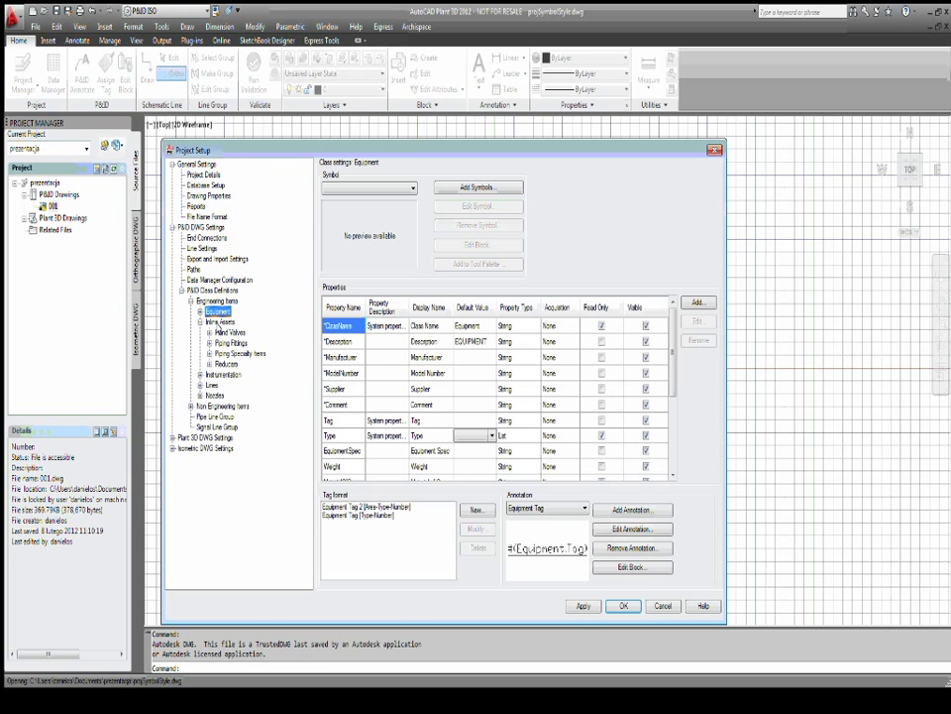
left_click(209, 332)
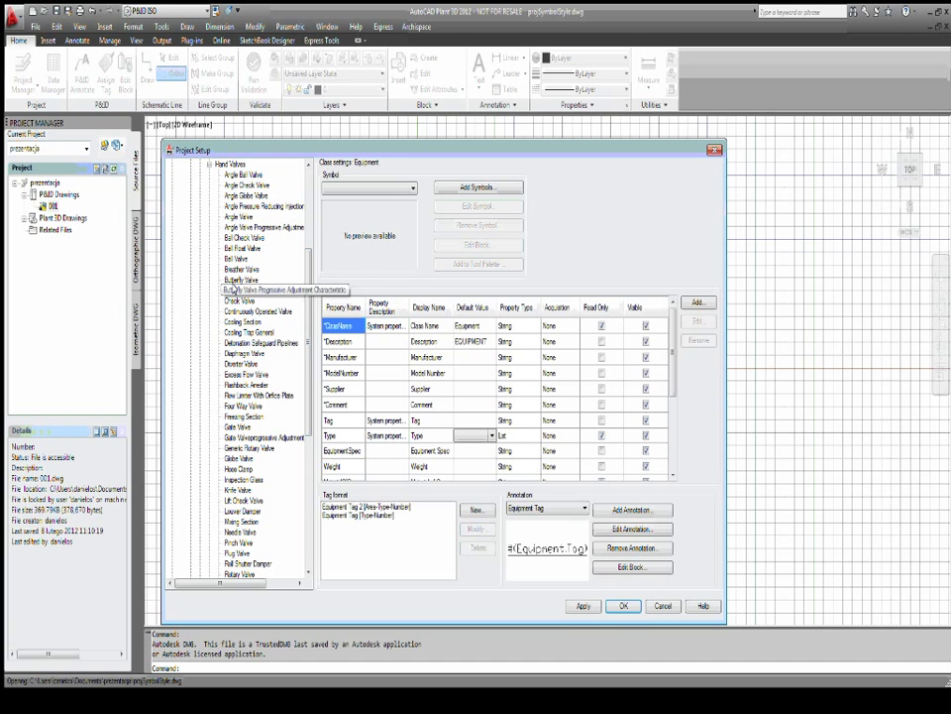
left_click(233, 257)
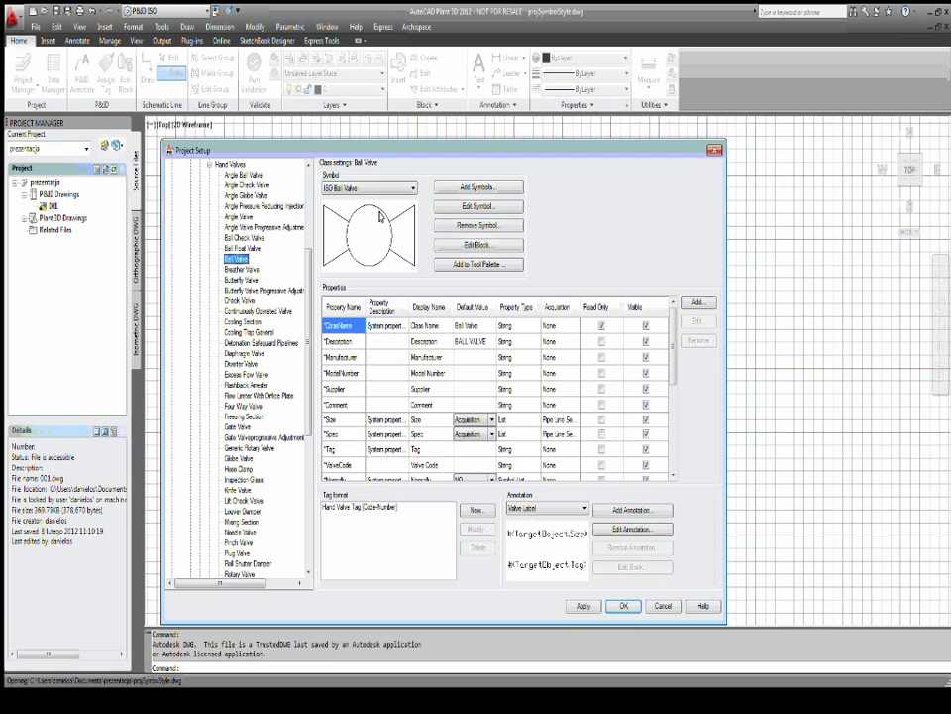
left_click(364, 241)
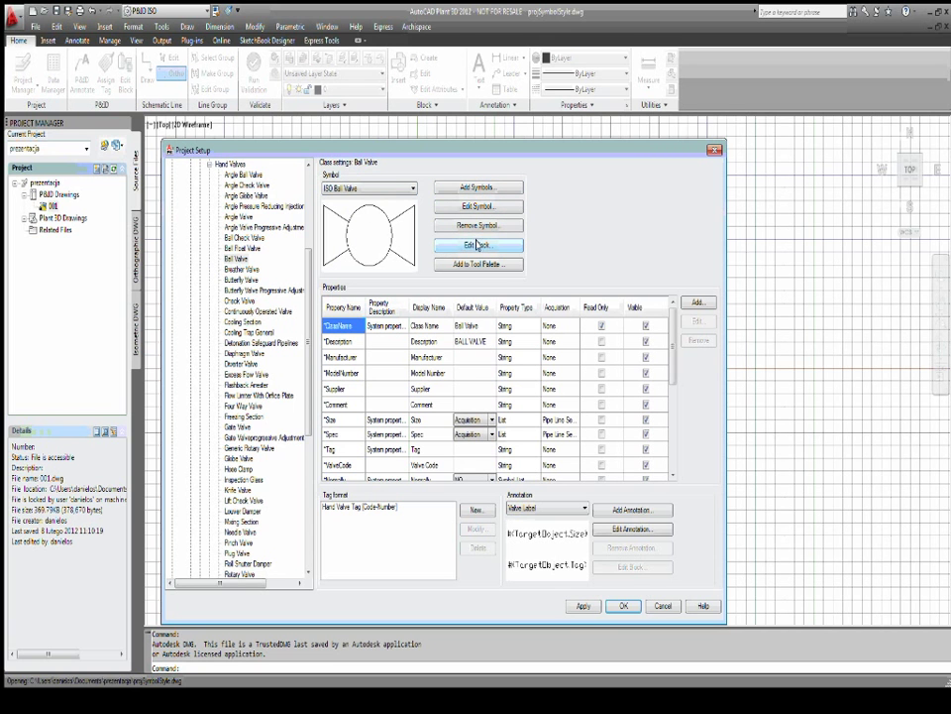
left_click(474, 248)
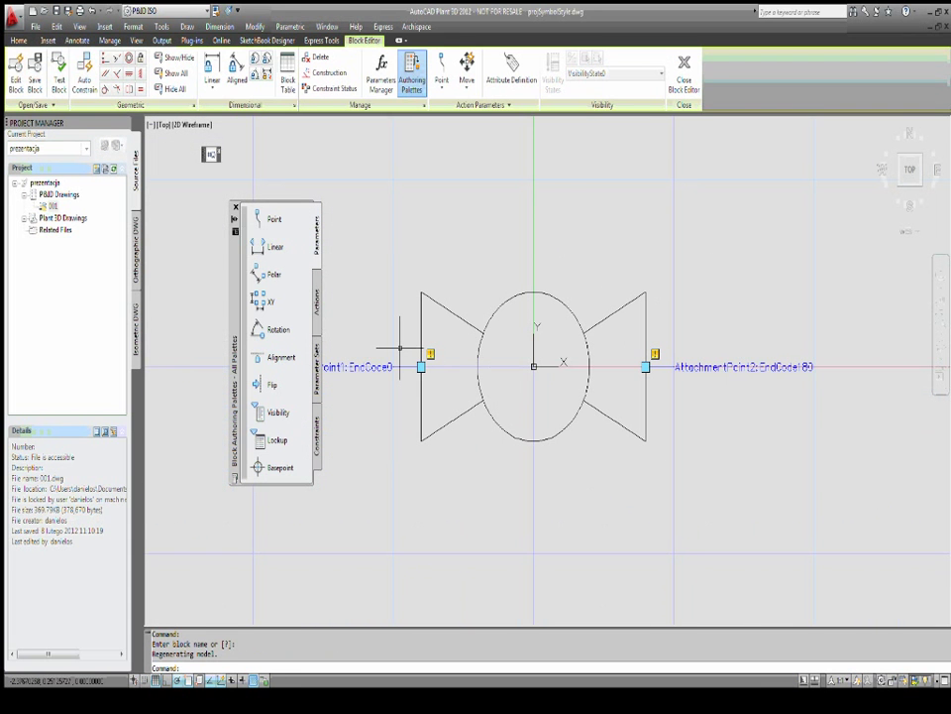
scroll(426, 347, "down", 2)
scroll(455, 343, "down", 2)
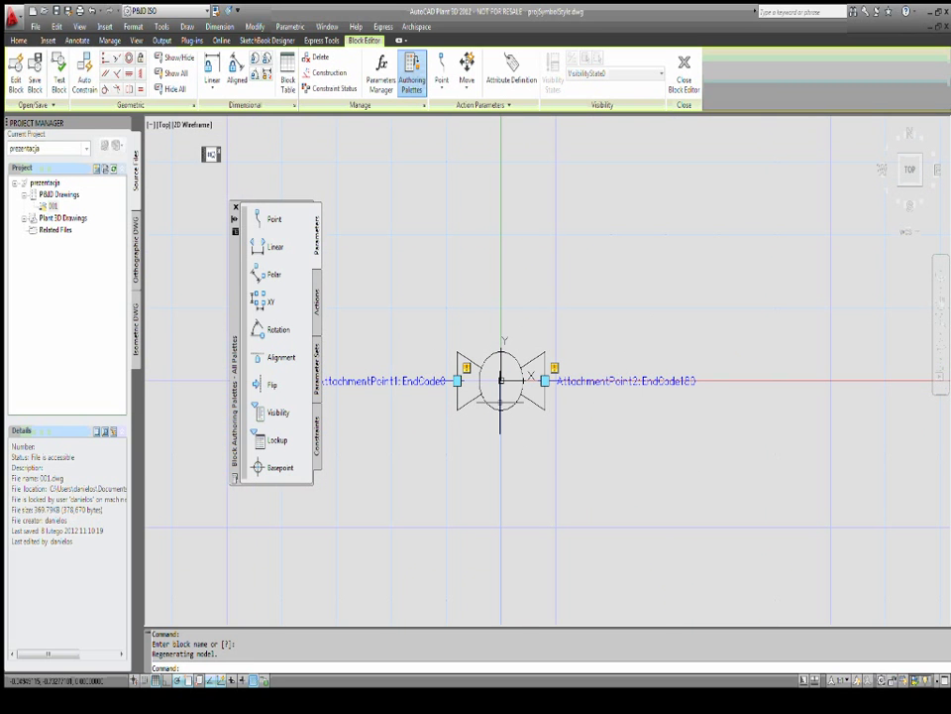
left_click(683, 79)
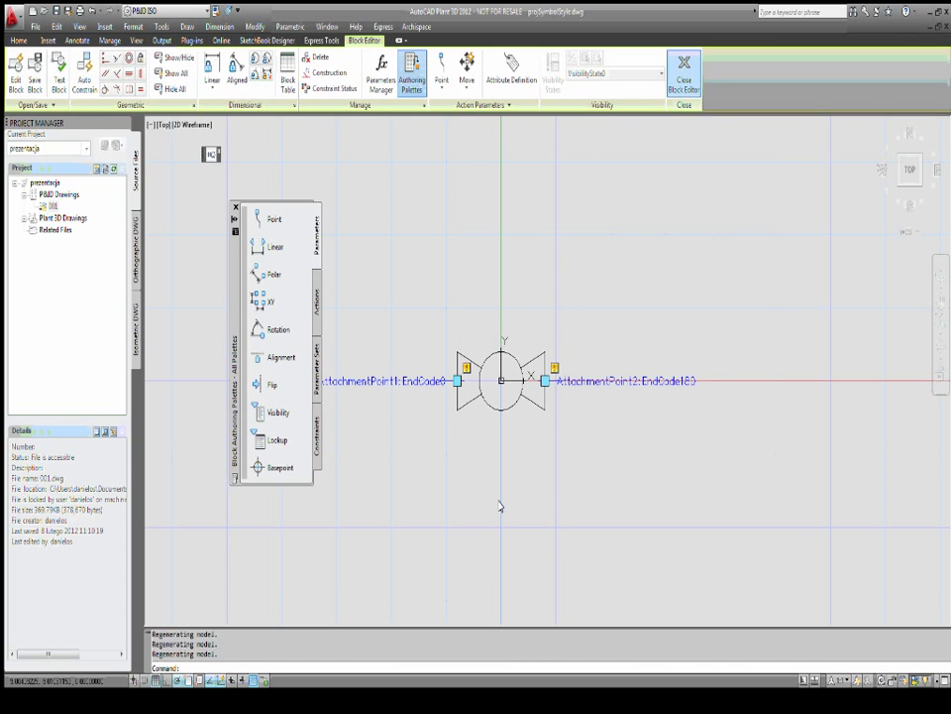
left_click(475, 359)
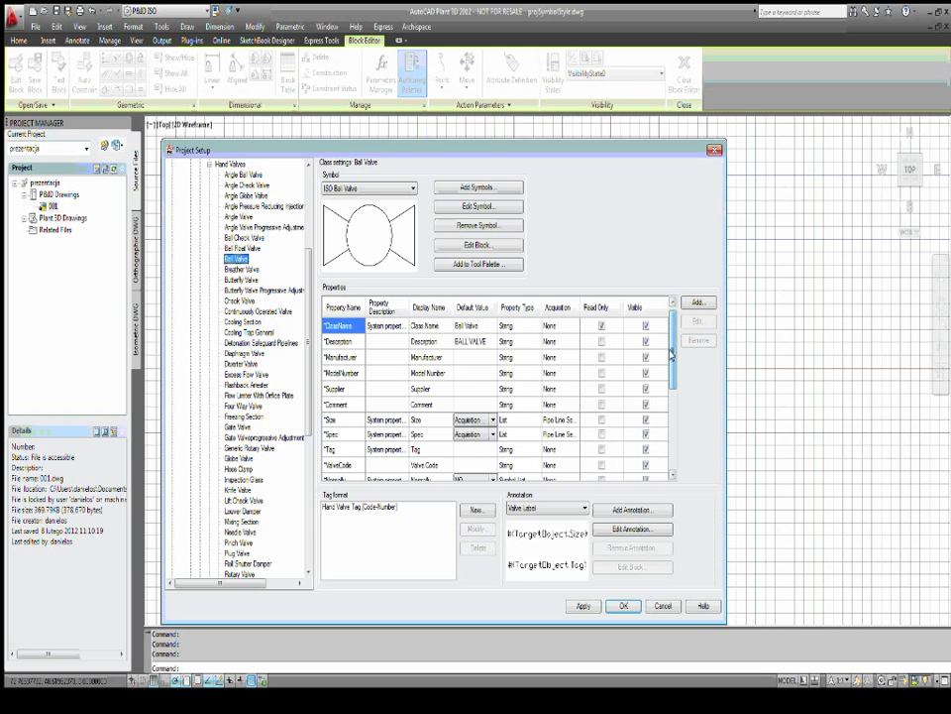
Add a new string property rok_prod to the Ball Valve class.
mouse_move(673, 352)
left_mouse_down()
mouse_move(673, 422)
mouse_move(675, 309)
mouse_move(677, 436)
mouse_move(675, 317)
left_mouse_up()
left_click(697, 301)
type("rok_prod")
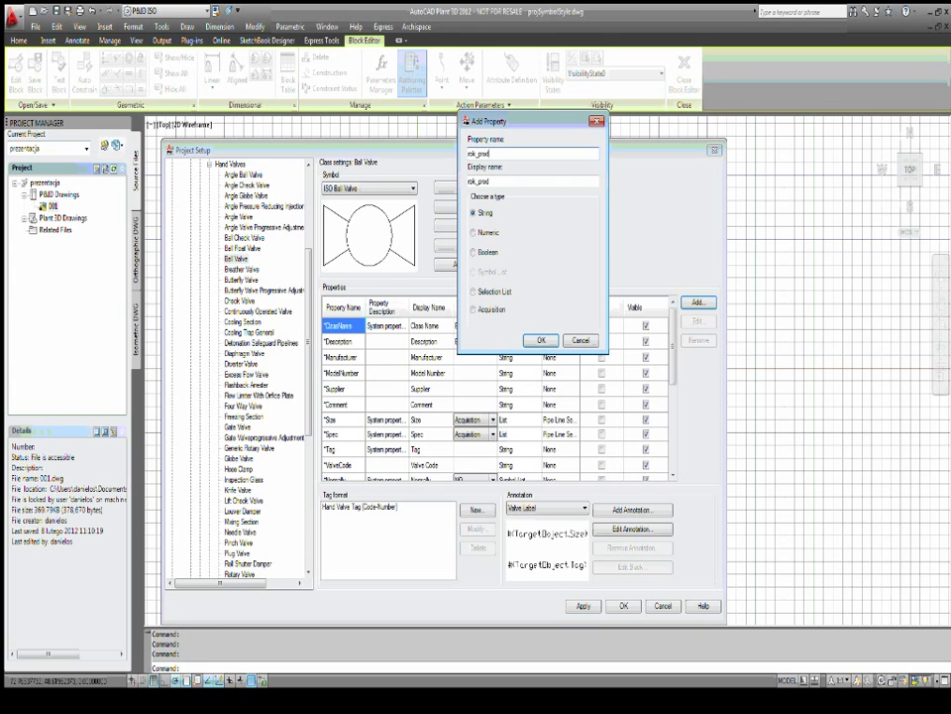
left_click(541, 340)
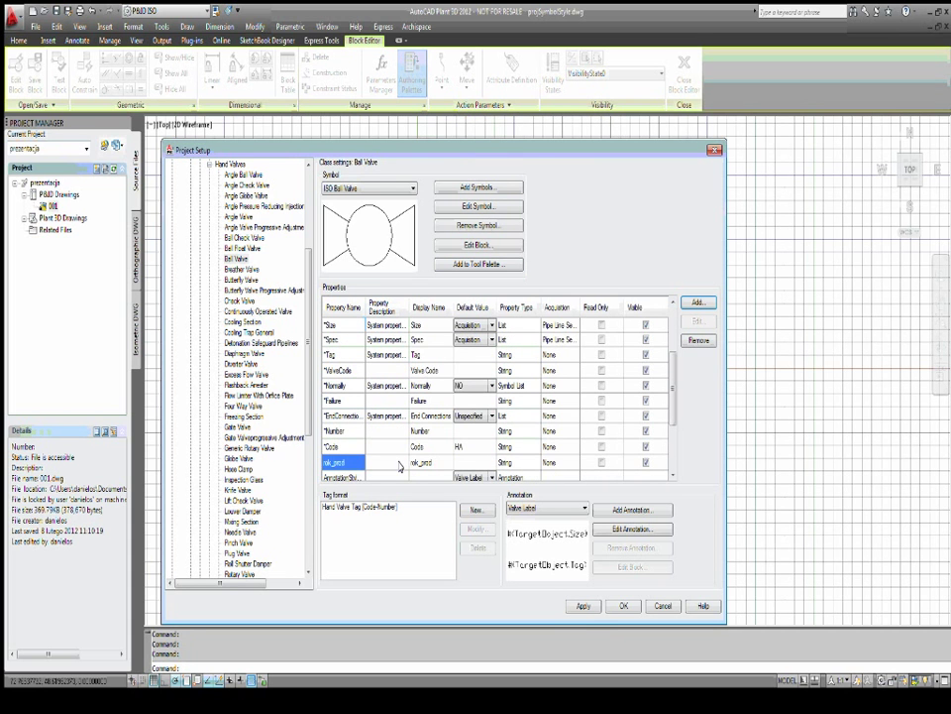
Change the Ball Valve Code default value from HA to ZK.
scroll(383, 468, "down", 3)
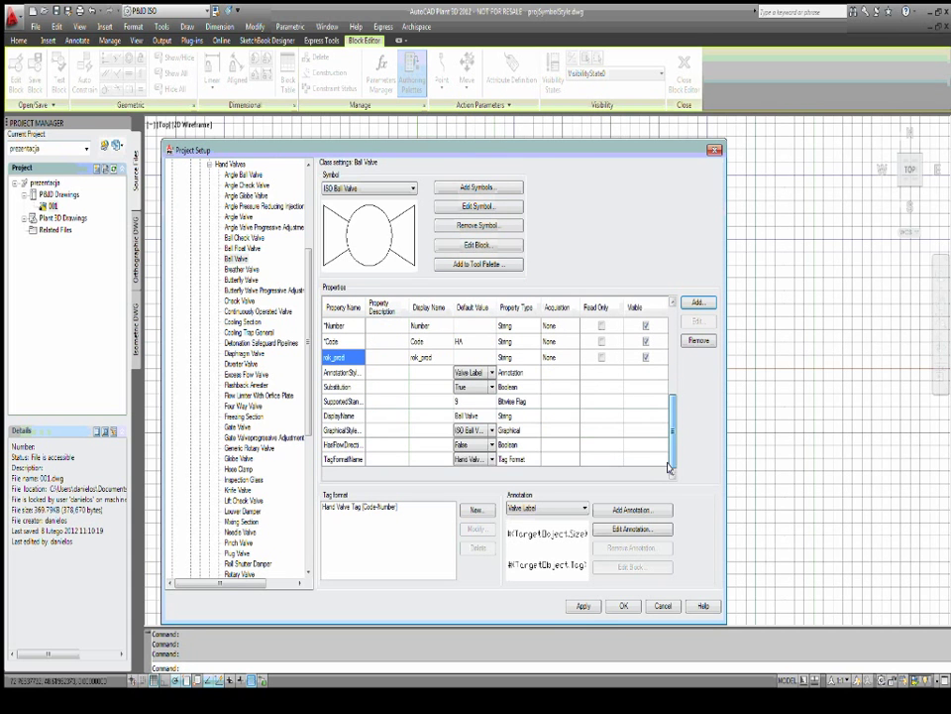
left_click(472, 341)
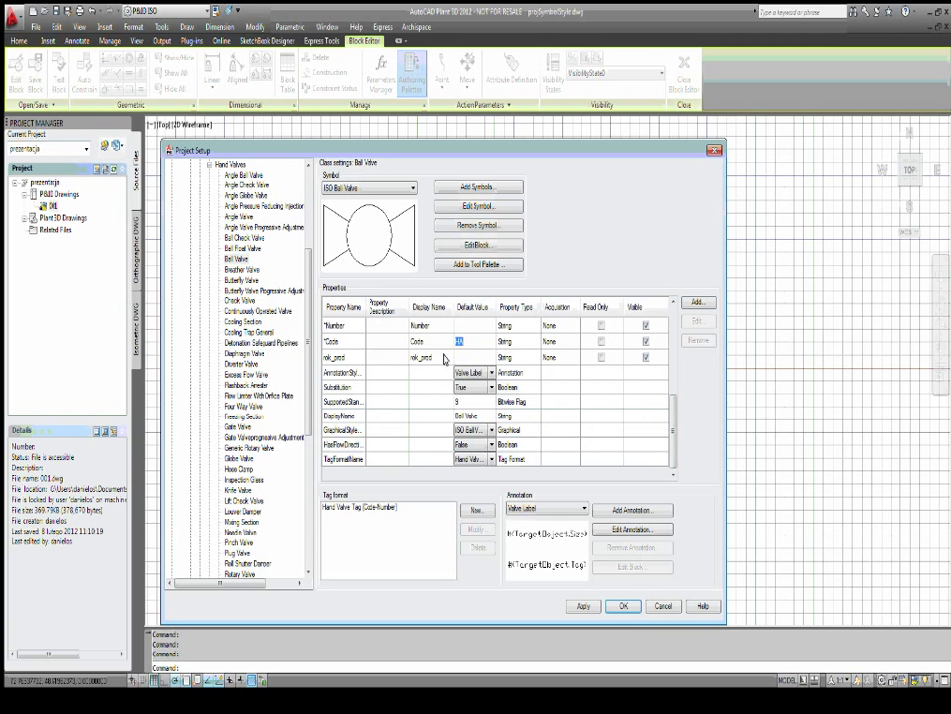
scroll(665, 425, "up", 3)
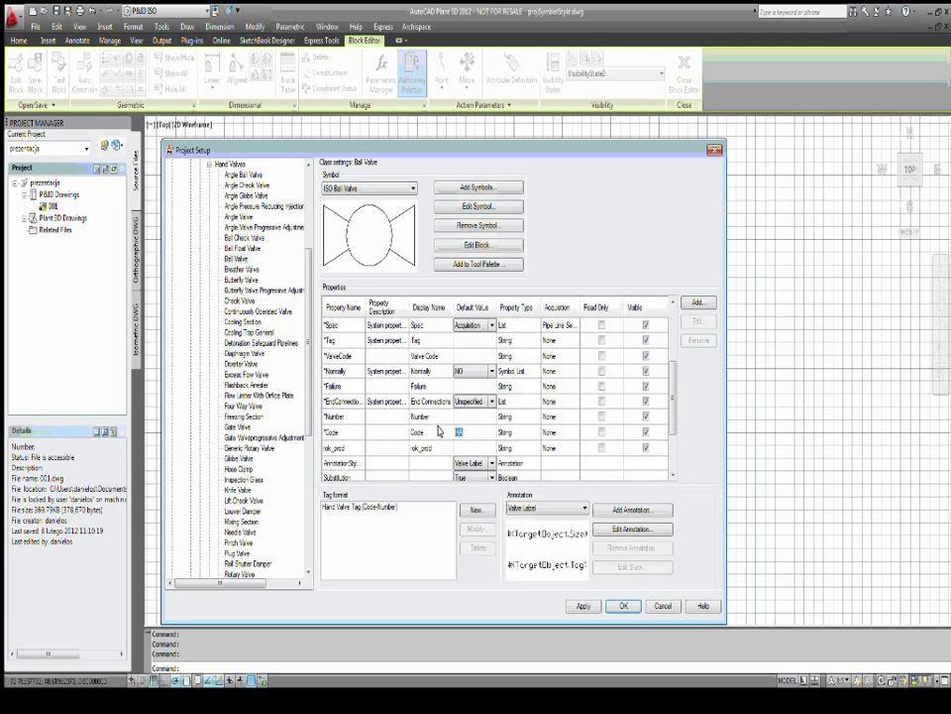
type("ZK")
scroll(623, 461, "down", 1)
scroll(623, 460, "down", 2)
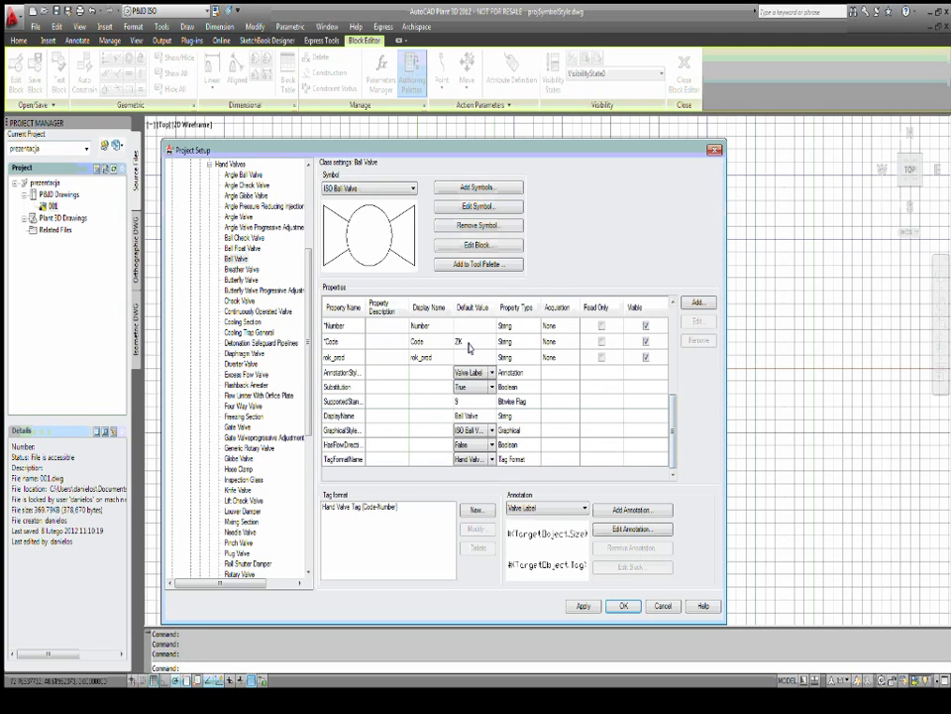
left_click(456, 429)
Create a new tag format with three subparts: Code, Number and rok_prod.
left_click(476, 509)
type("nowy")
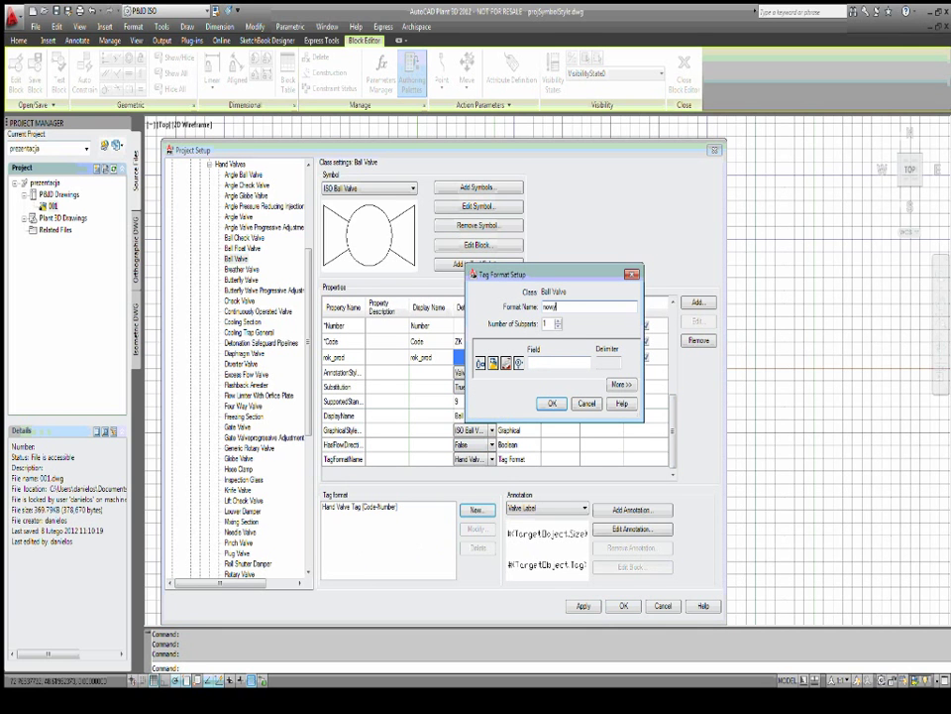
left_click(558, 320)
left_click(558, 320)
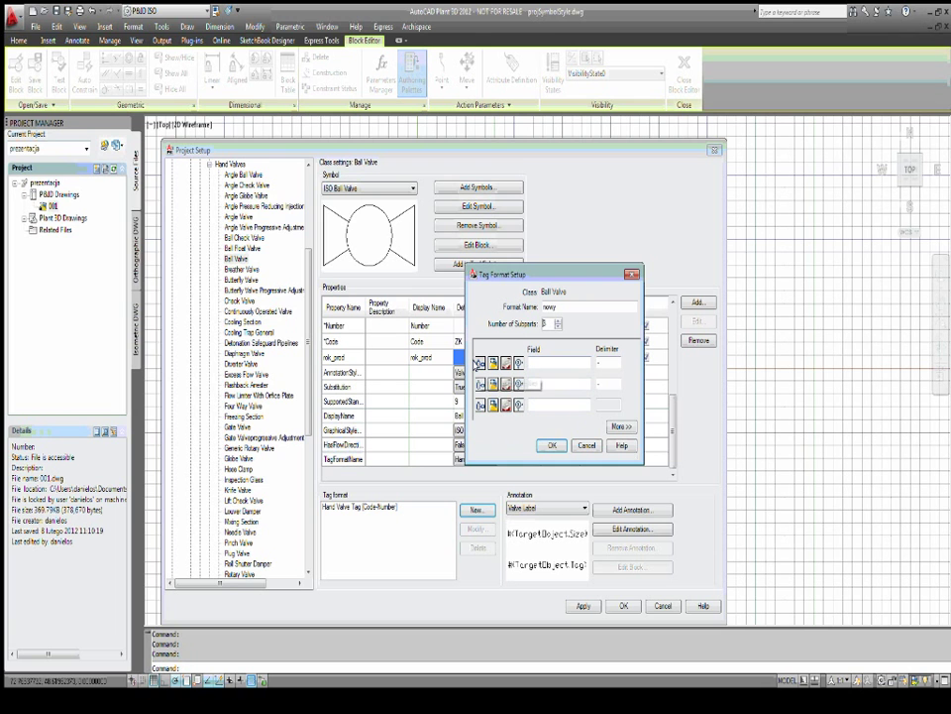
left_click(480, 363)
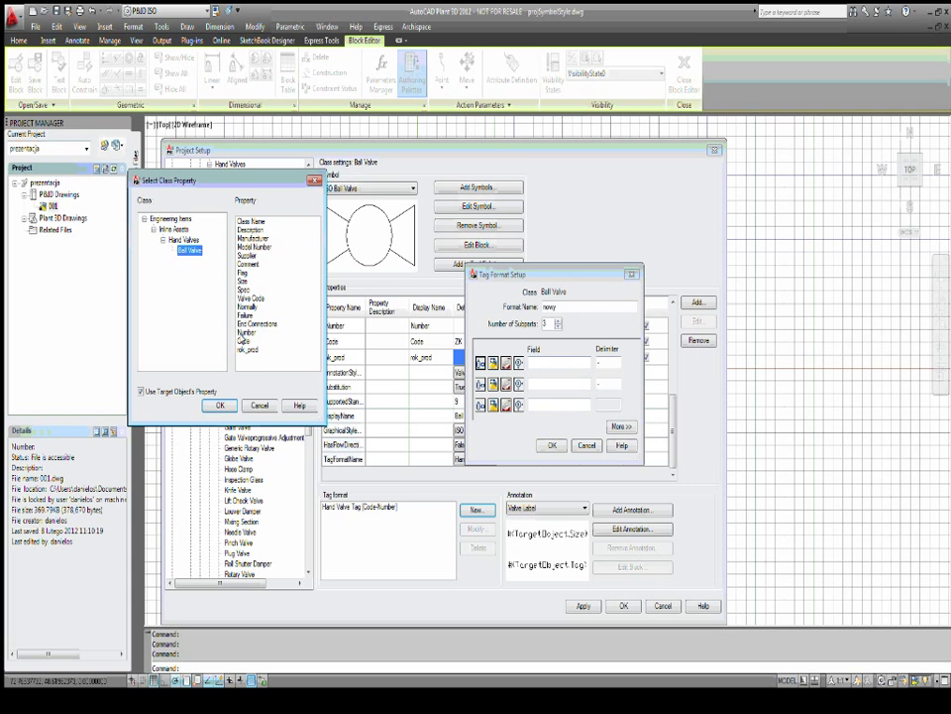
left_click(243, 340)
left_click(220, 404)
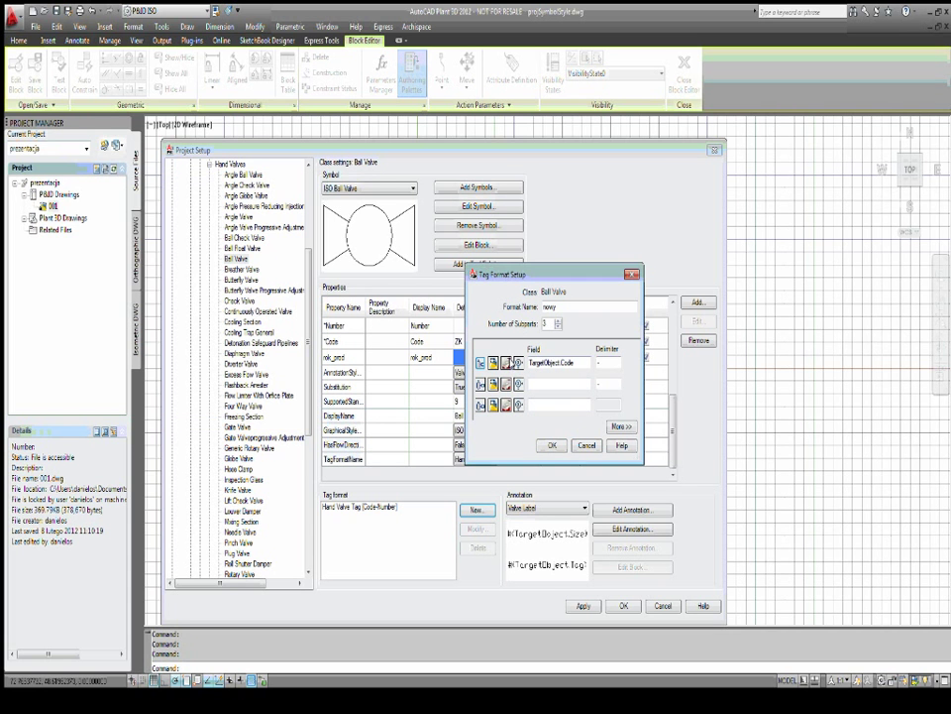
left_click(480, 385)
left_click(149, 185)
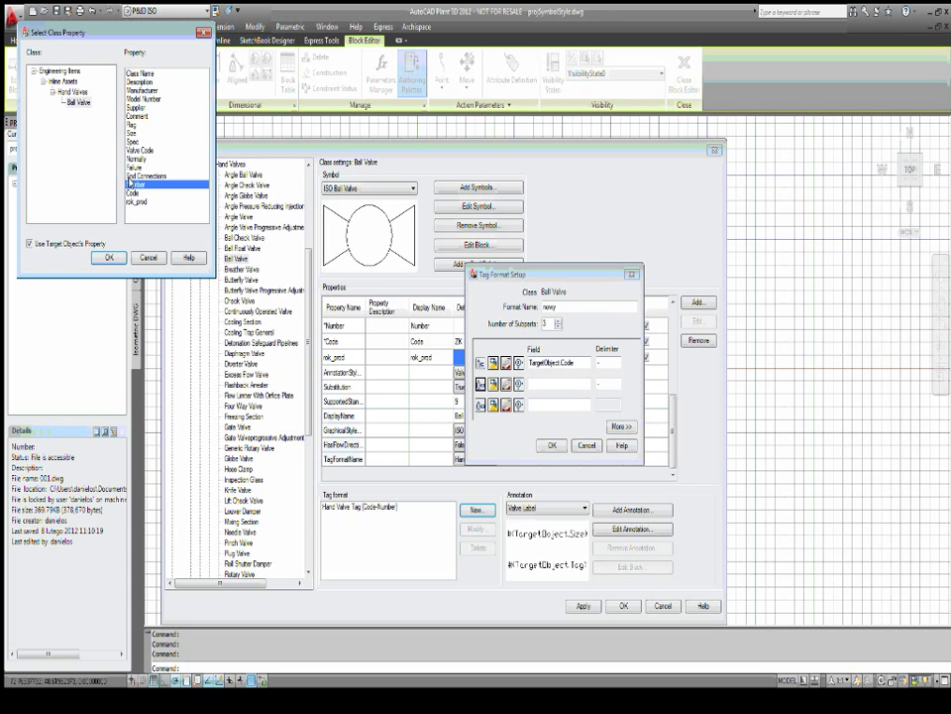
left_click(112, 255)
left_click(480, 405)
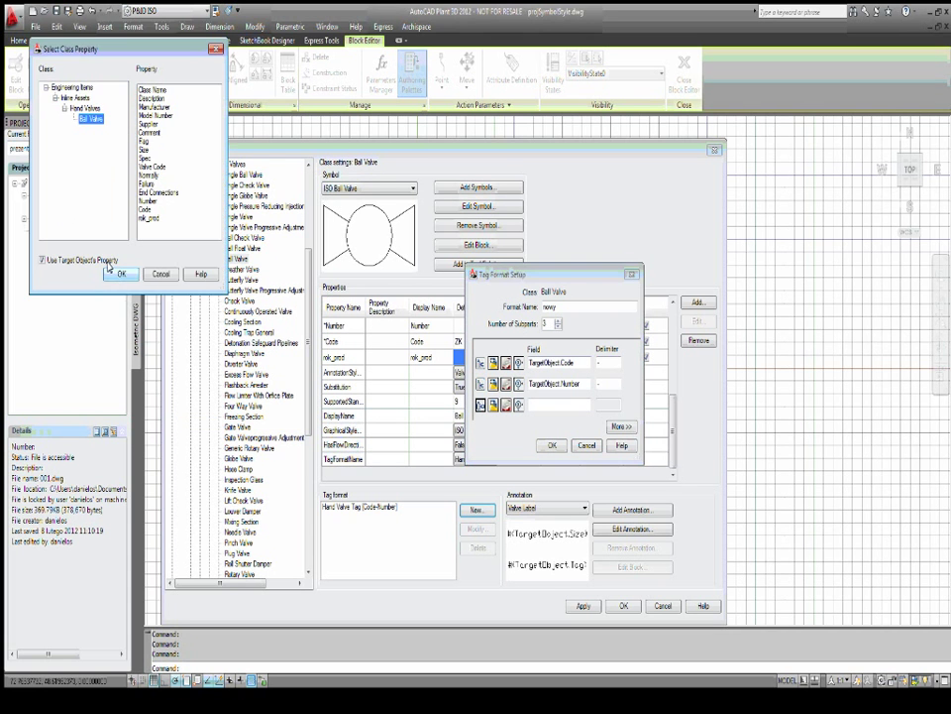
left_click(148, 217)
left_click(121, 274)
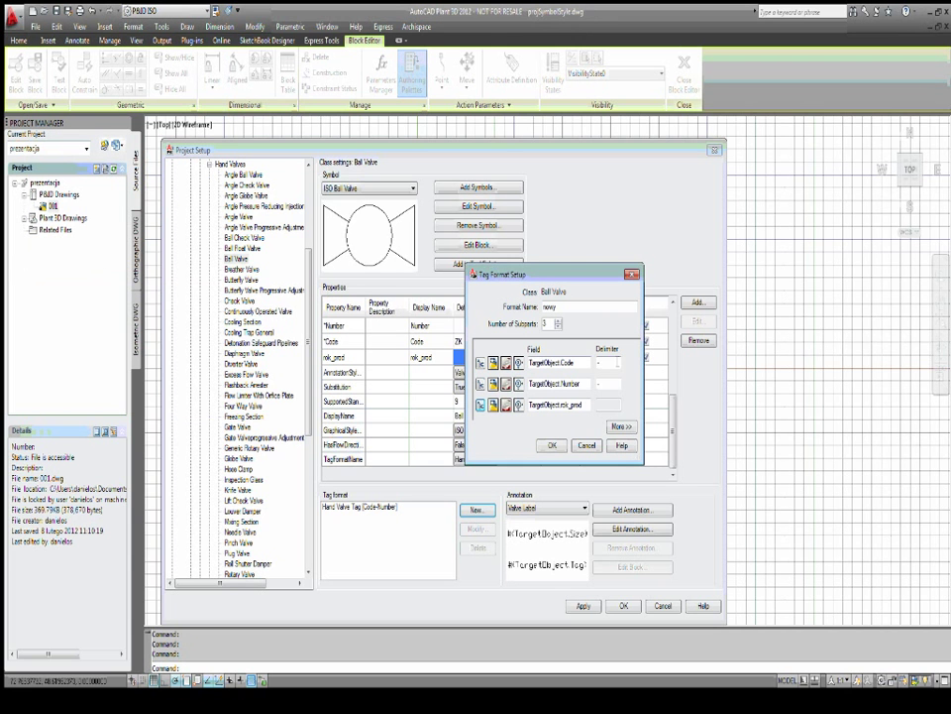
Save the format as nowy_zawor, make it the default TagFormatName, and apply.
left_click(551, 446)
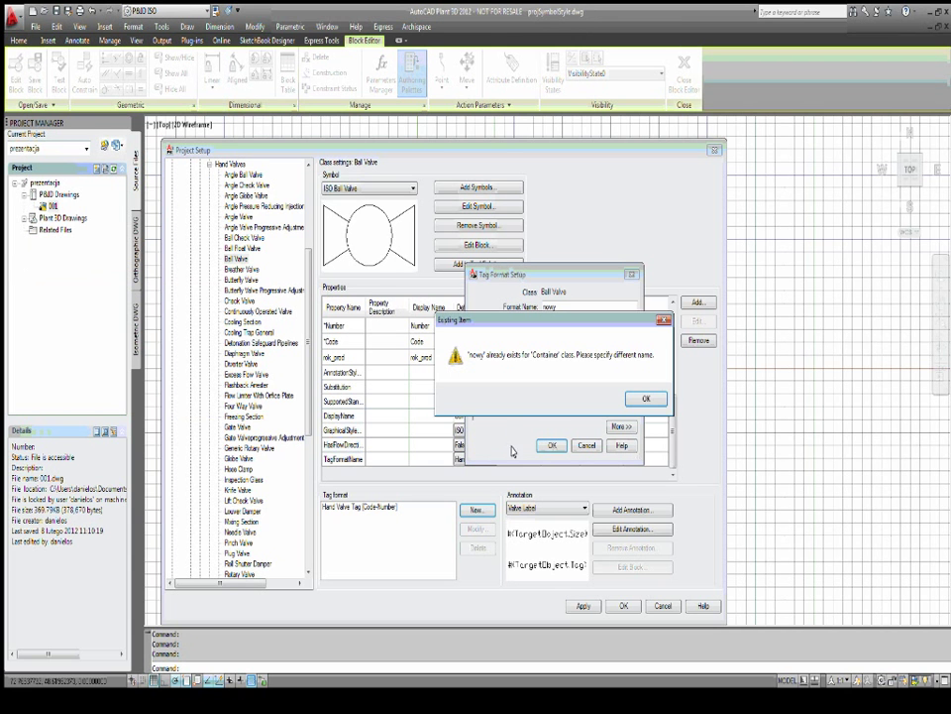
left_click(654, 398)
left_click(567, 306)
type("_zawo")
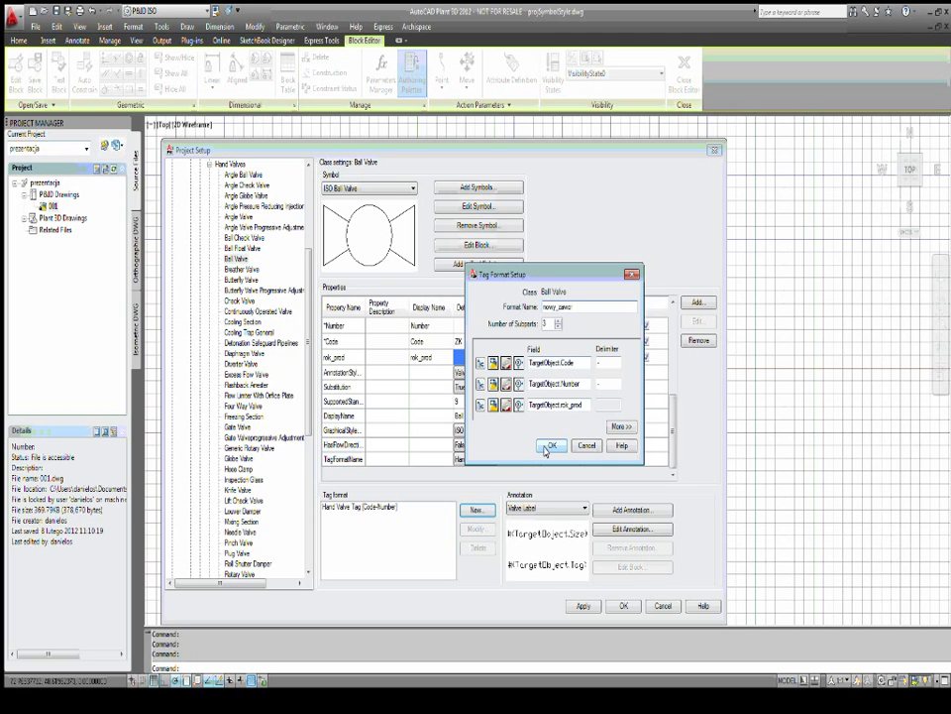
left_click(551, 445)
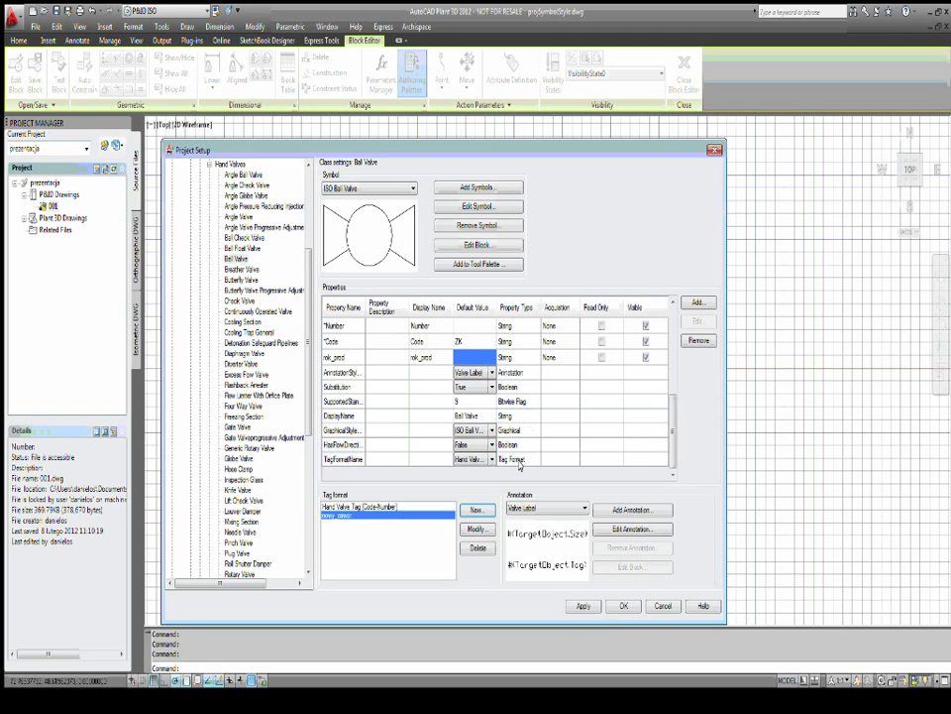
left_click(474, 459)
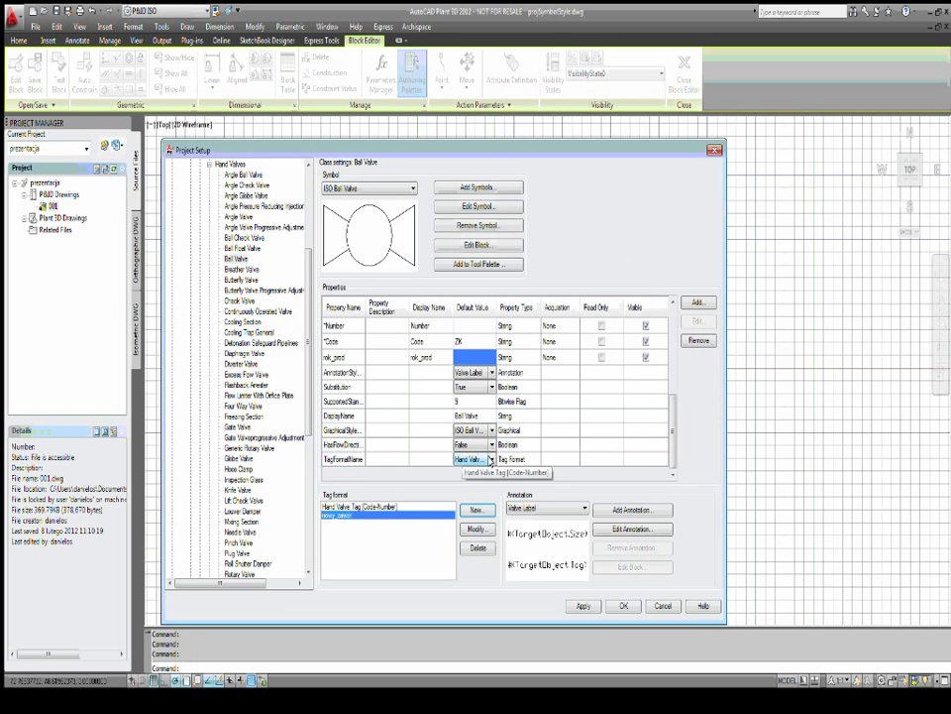
left_click(491, 459)
left_click(466, 489)
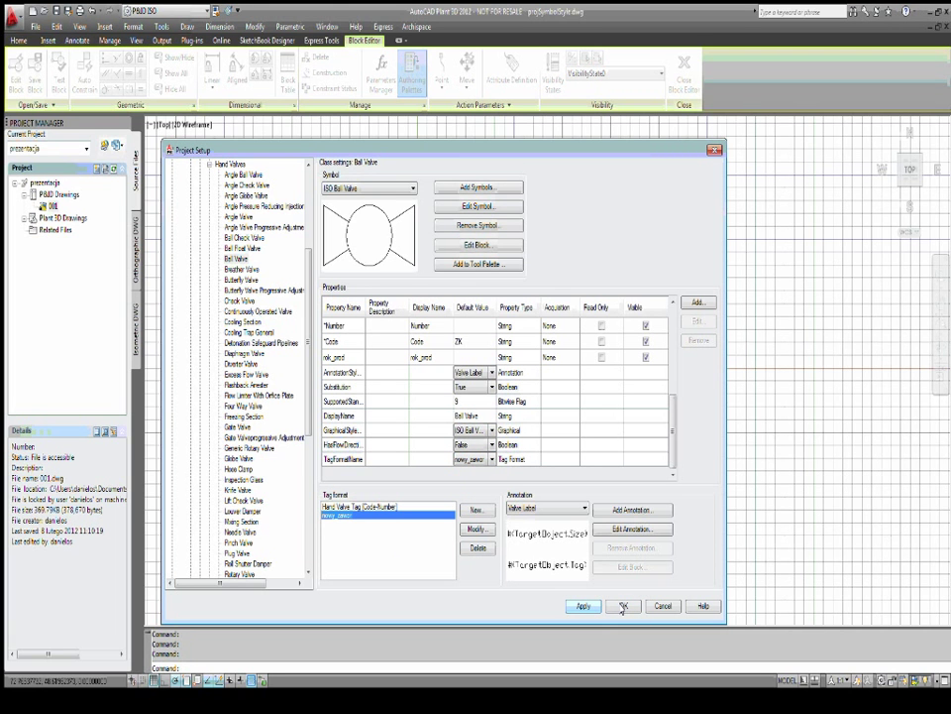
left_click(623, 605)
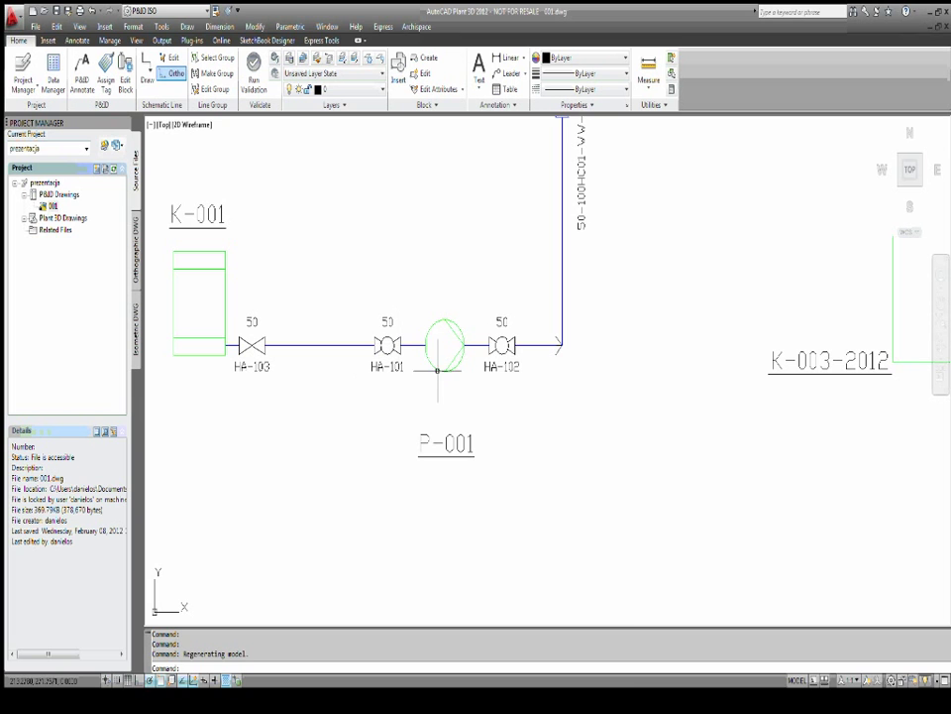
Retag valve HA-102 as ZK-102-2011 and place its tag label below the valve.
left_click(503, 349)
right_click(520, 315)
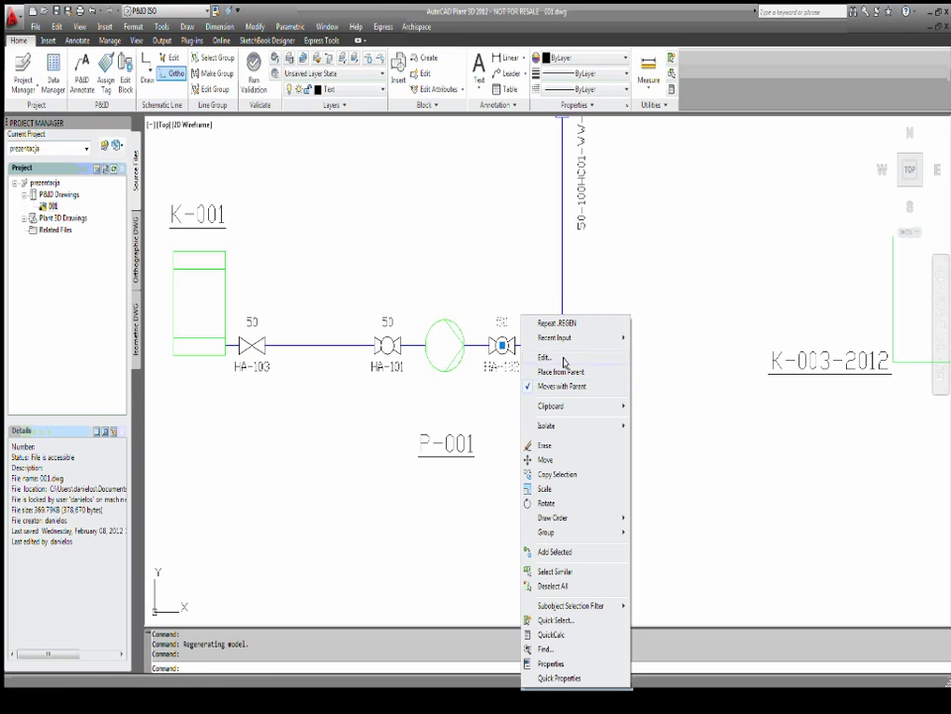
key("Escape")
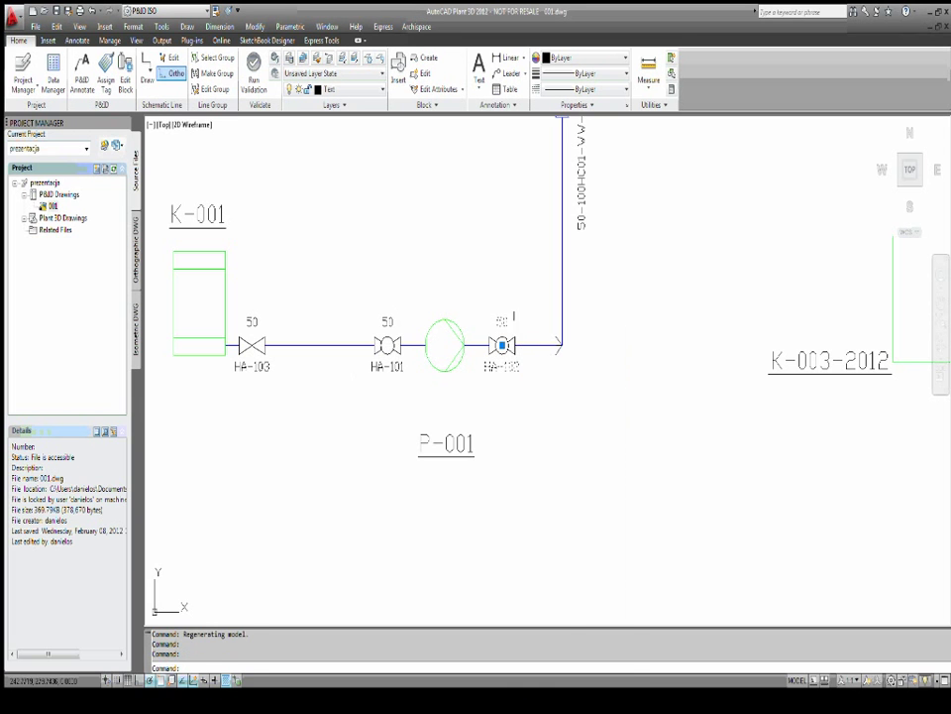
right_click(534, 347)
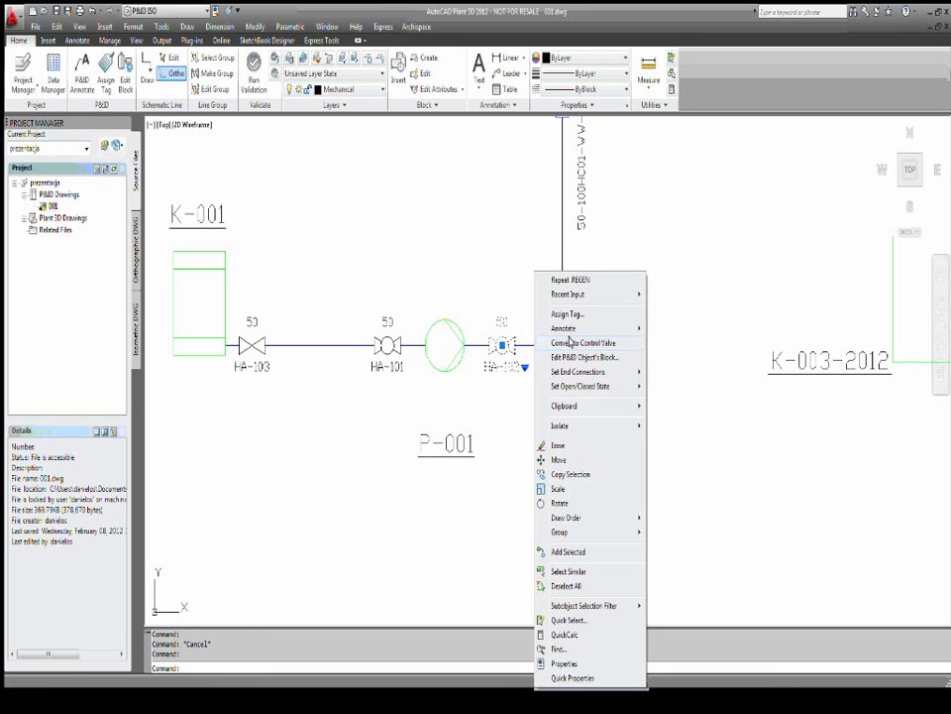
left_click(570, 310)
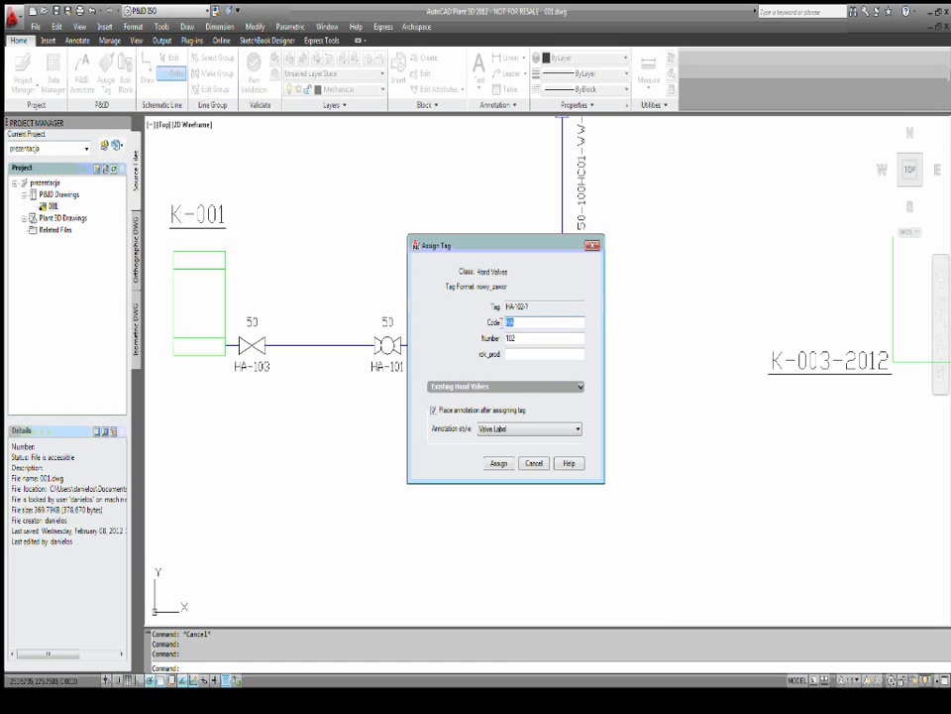
type("Z")
type("8")
key("BackSpace")
type("K")
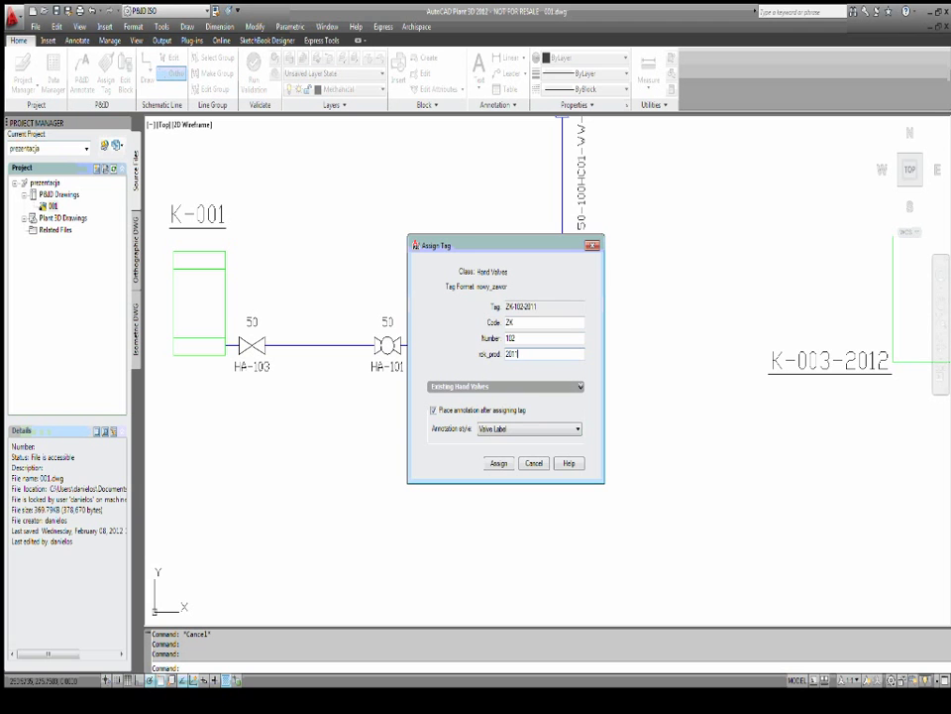
left_click(498, 462)
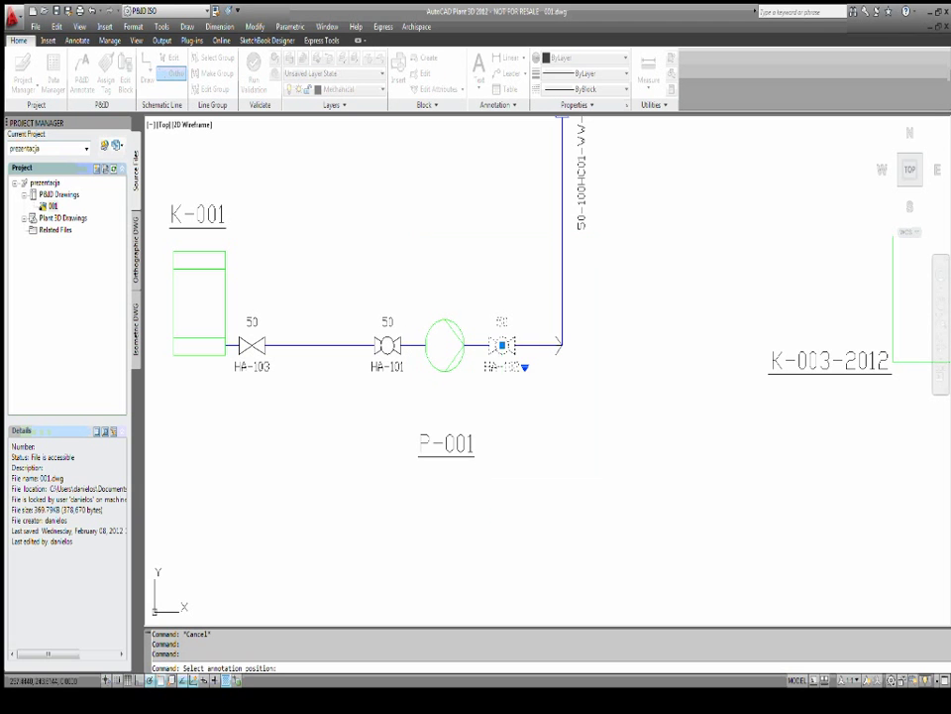
left_click(525, 411)
Delete the duplicate ZK-102-2011 label floating below the valve.
left_click(495, 374)
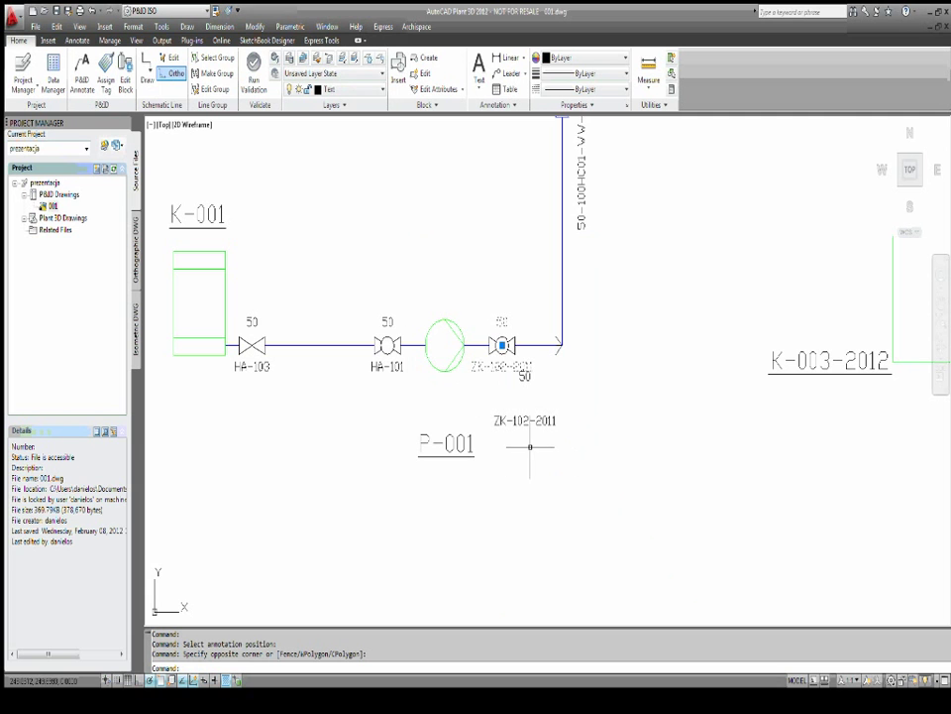
key("Escape")
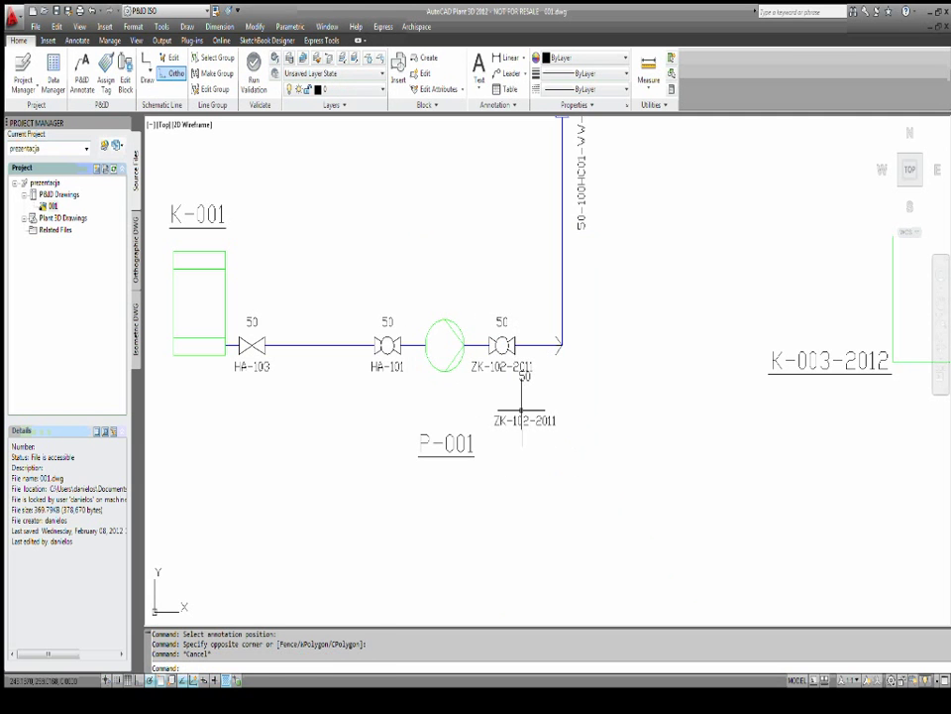
left_click(533, 421)
left_click(526, 472)
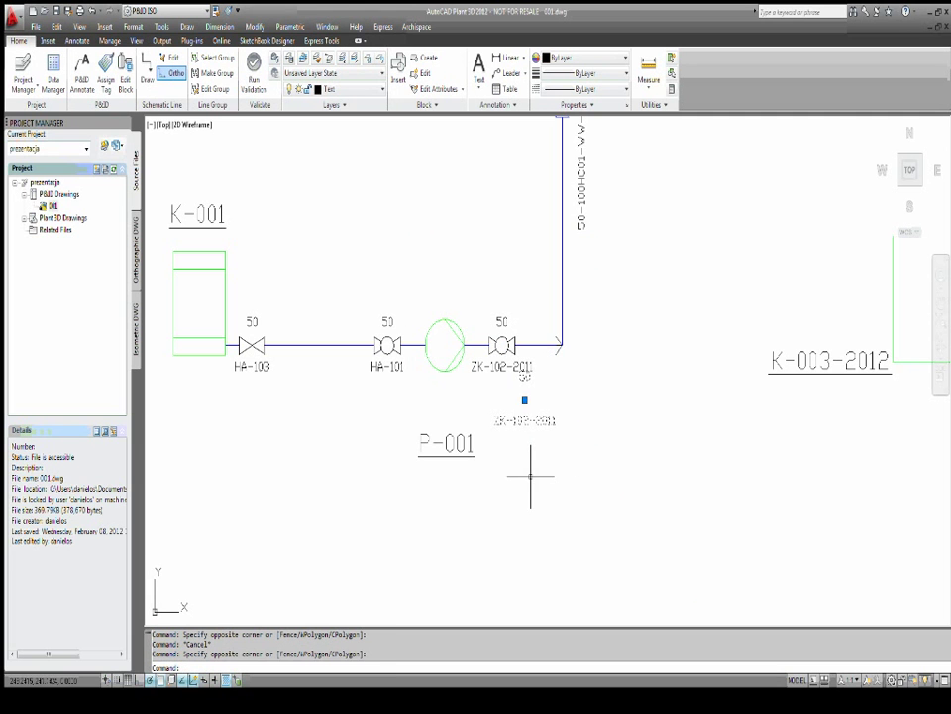
key("Delete")
Zoom and pan out to view the full diagram.
scroll(496, 324, "up", 2)
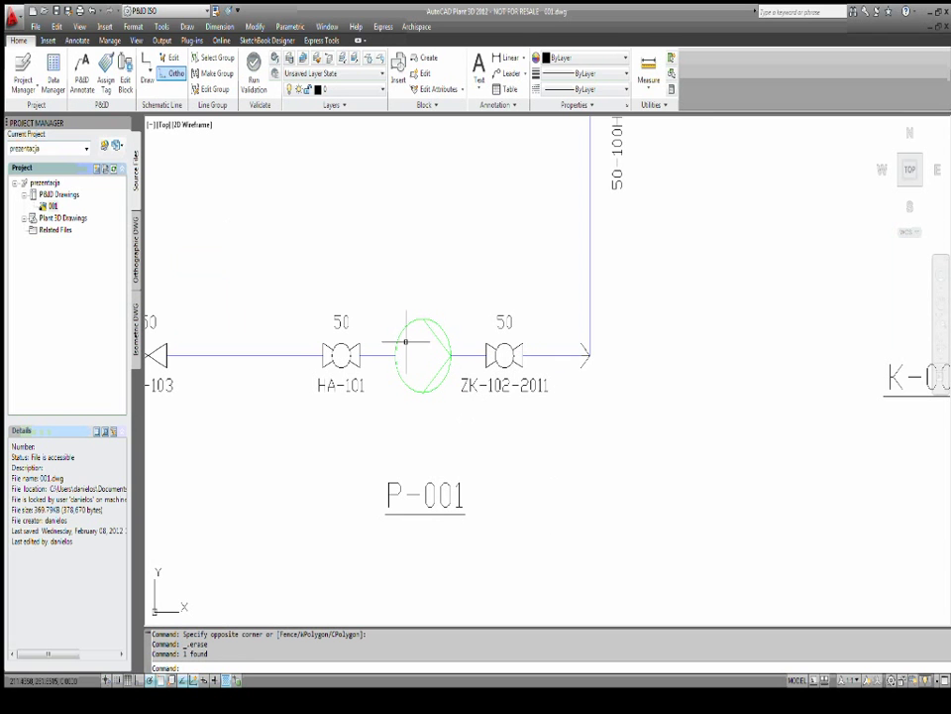
scroll(560, 397, "down", 1)
scroll(570, 421, "down", 2)
scroll(580, 441, "down", 1)
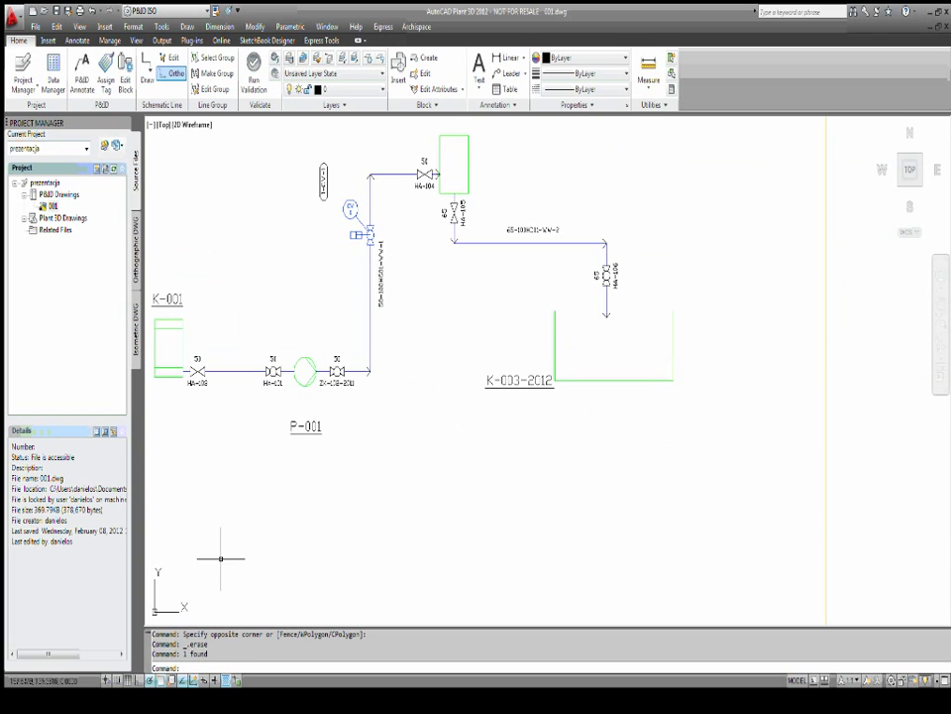
middle_click_drag(435, 450, 518, 464)
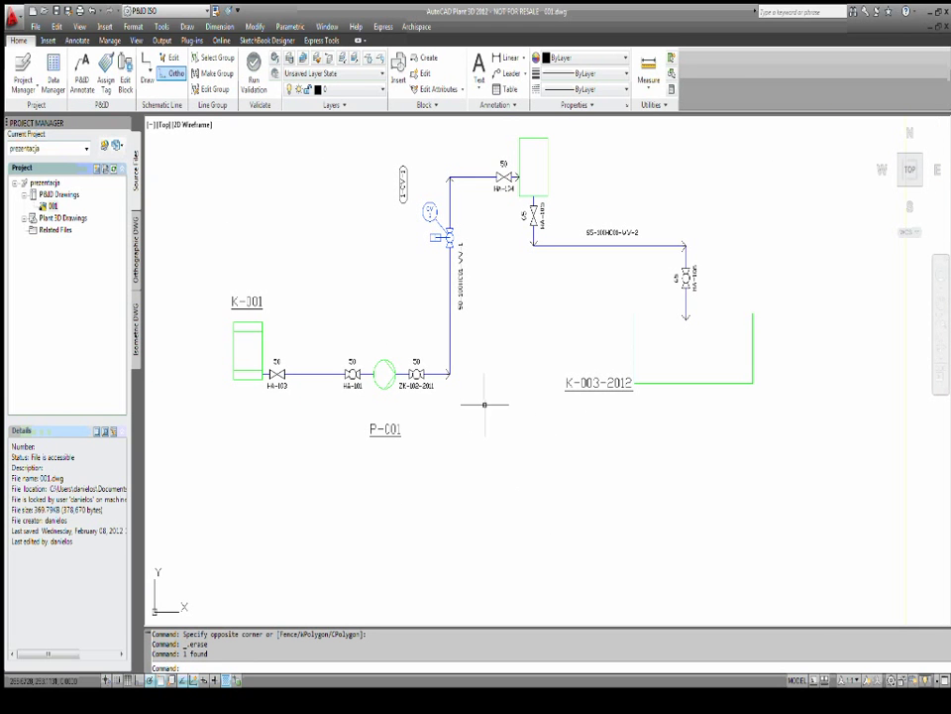
scroll(486, 403, "down", 2)
scroll(486, 435, "up", 1)
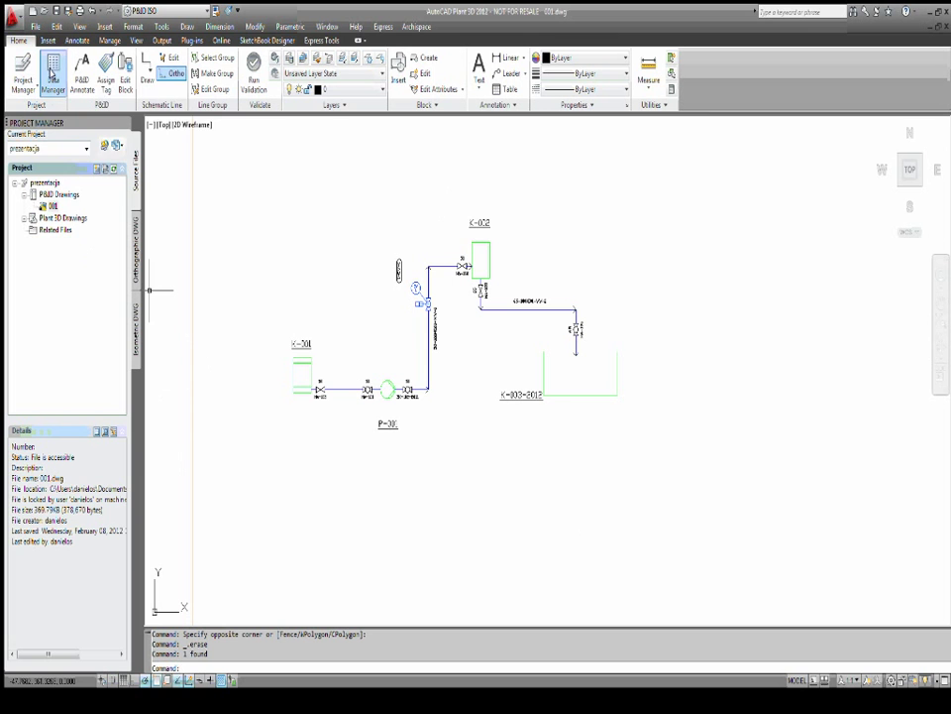
In Data Manager, list the pumps and set pump P-001's Model Number to 101.
left_click(51, 67)
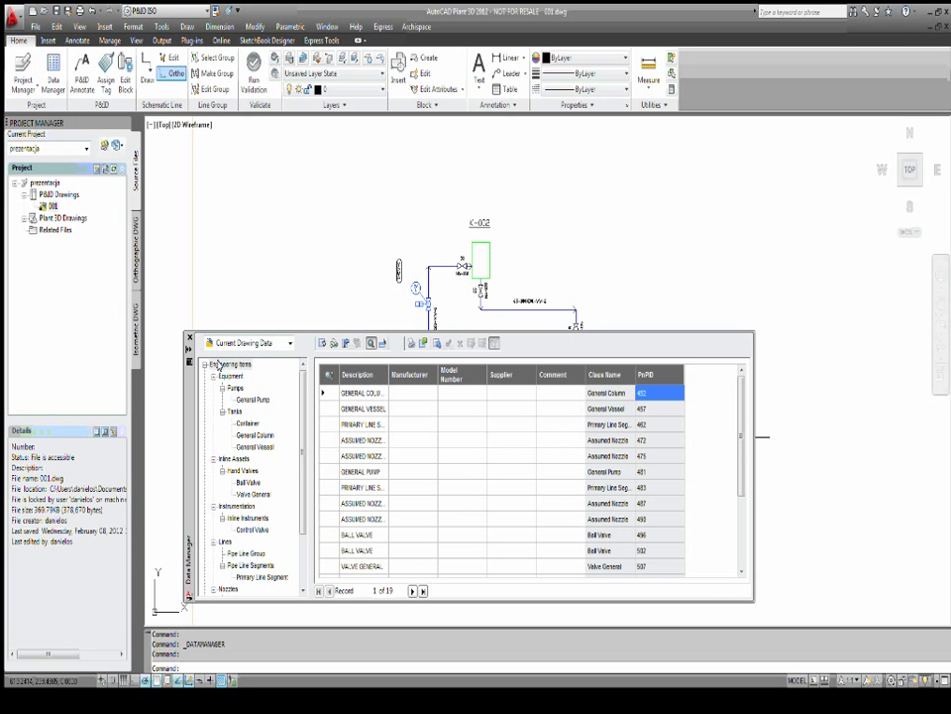
left_click(220, 365)
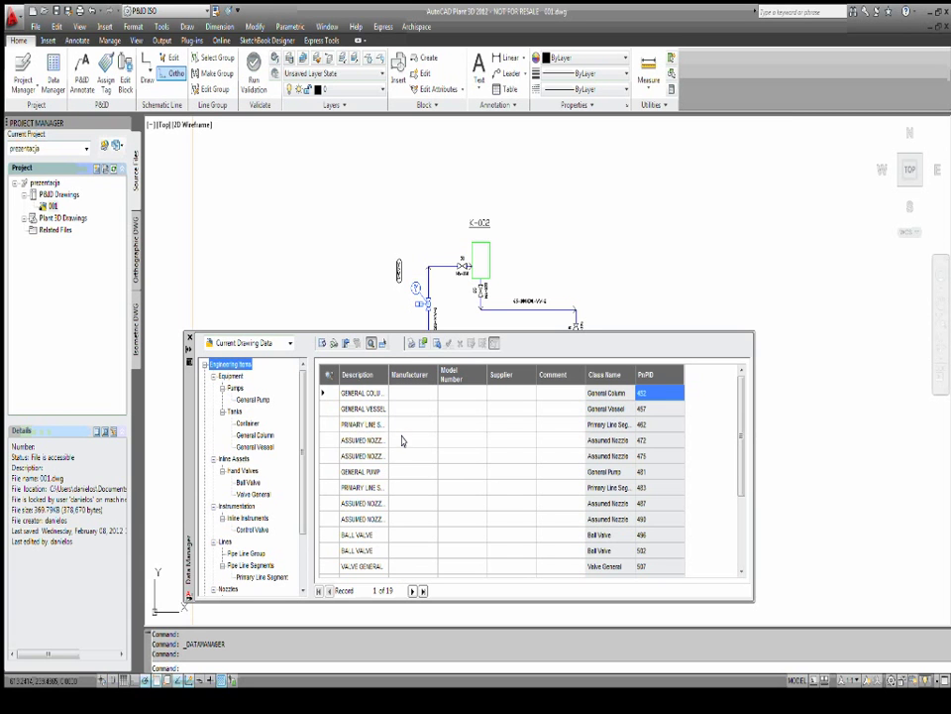
left_click(235, 387)
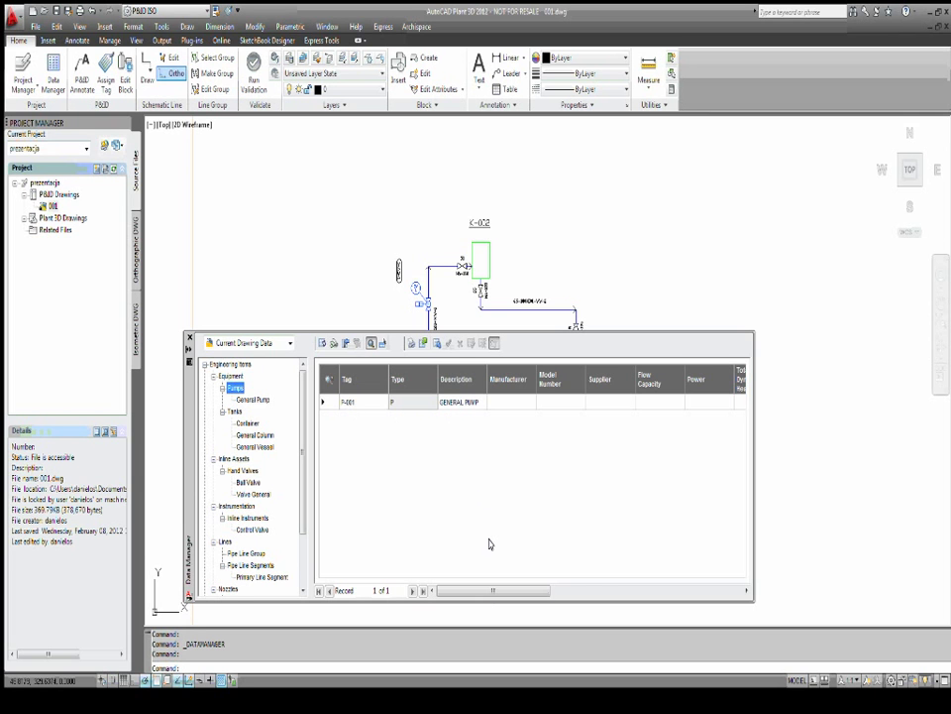
mouse_move(478, 590)
left_mouse_down()
mouse_move(562, 577)
mouse_move(668, 580)
mouse_move(504, 589)
left_mouse_up()
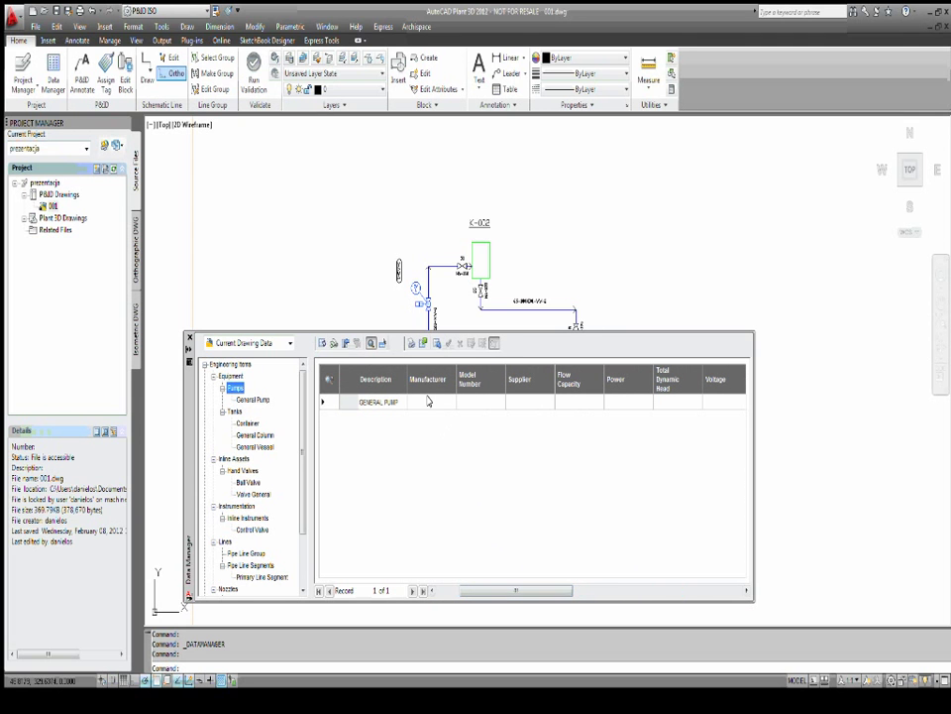
left_click_drag(403, 399, 417, 406)
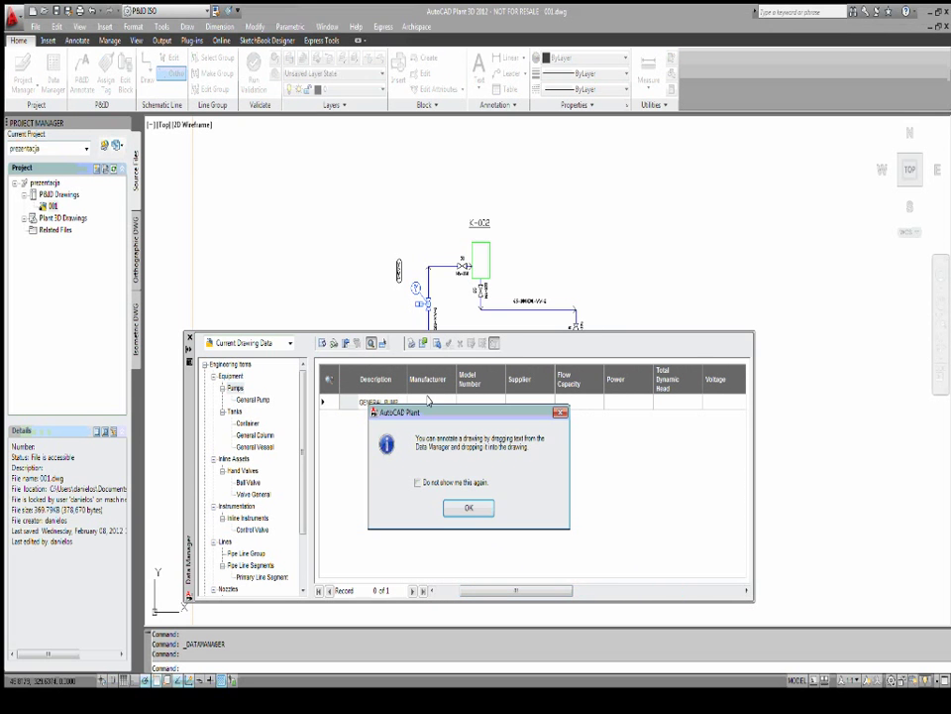
left_click(468, 508)
double_click(477, 401)
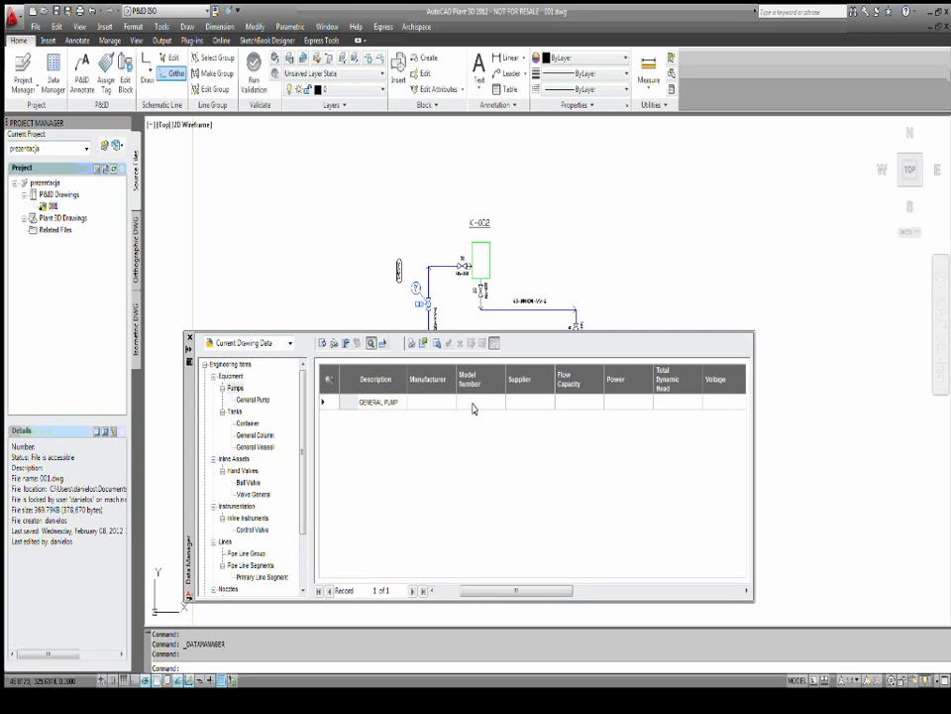
type("101")
key("Return")
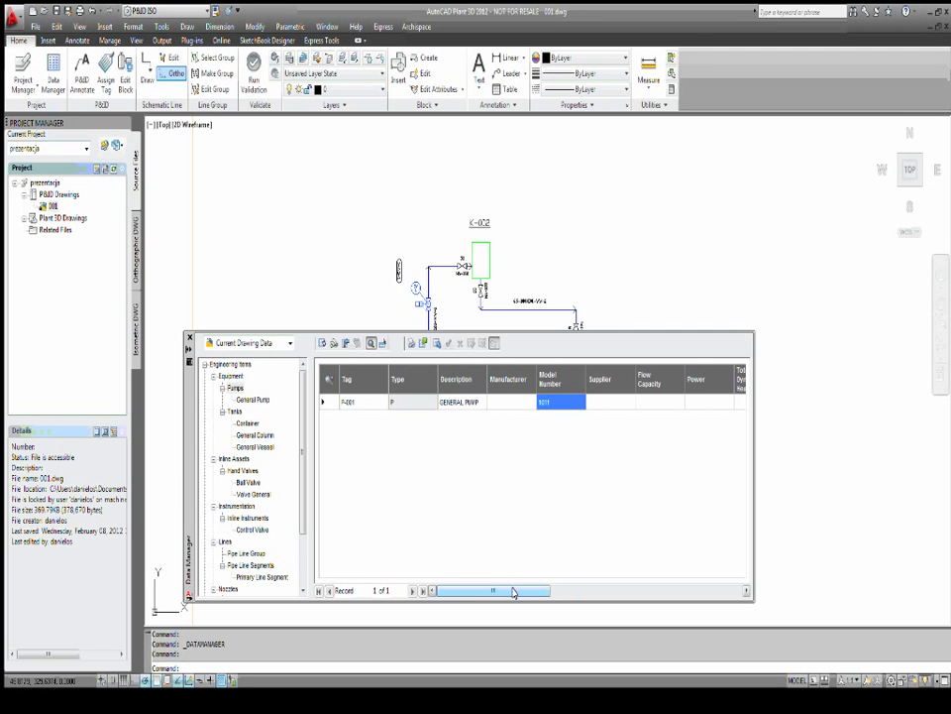
List the drawing's ball valves HA-101, ZK-102-2011 and HA-106.
left_click(502, 403)
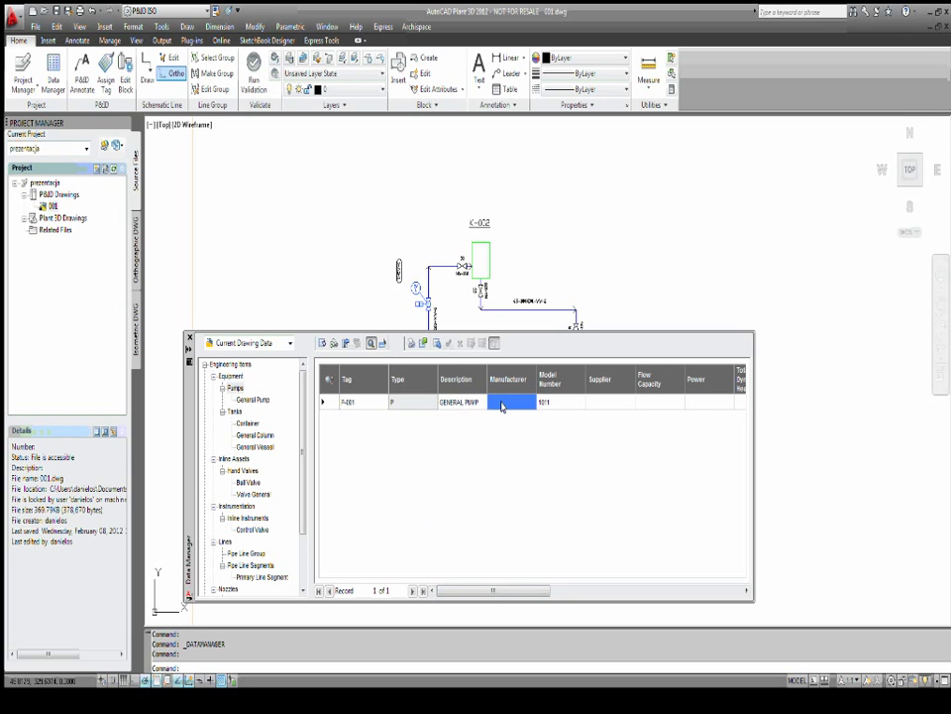
left_click(503, 403)
type("fgfgdd")
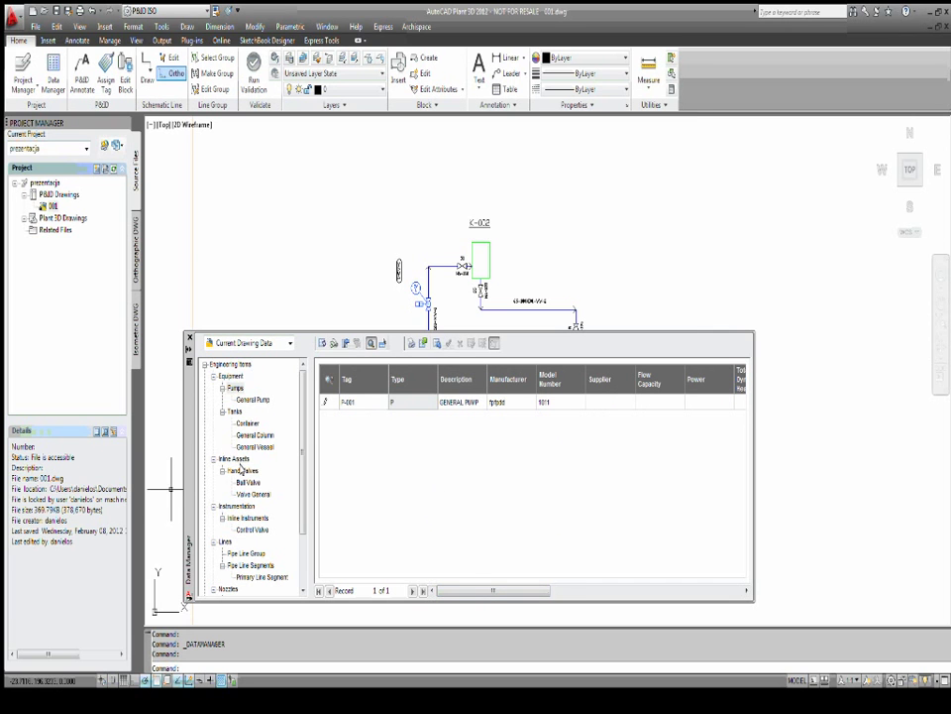
left_click(246, 480)
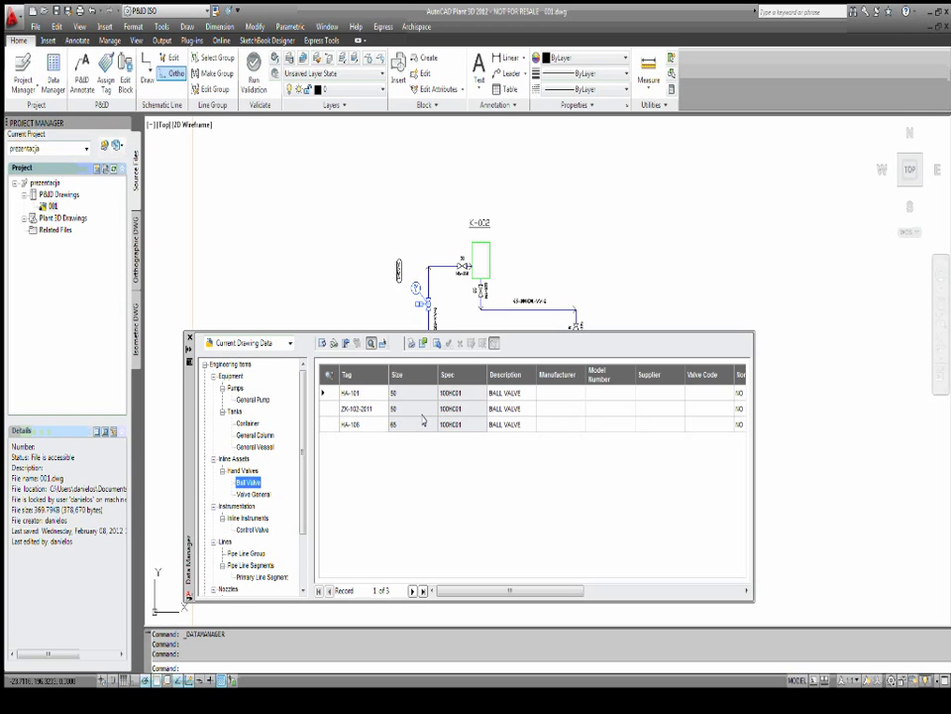
Export the six Hand Valves records to '001 Hand Valves.xls' using default settings.
mouse_move(507, 589)
left_mouse_down()
mouse_move(683, 614)
mouse_move(511, 590)
left_mouse_up()
left_click(238, 470)
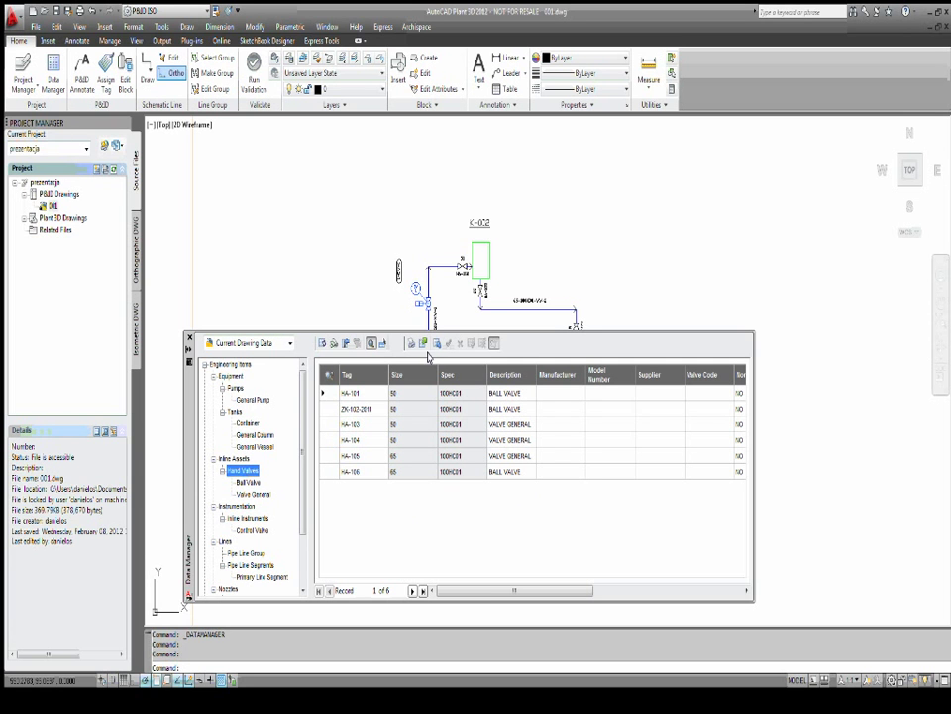
left_click(422, 344)
left_click(422, 343)
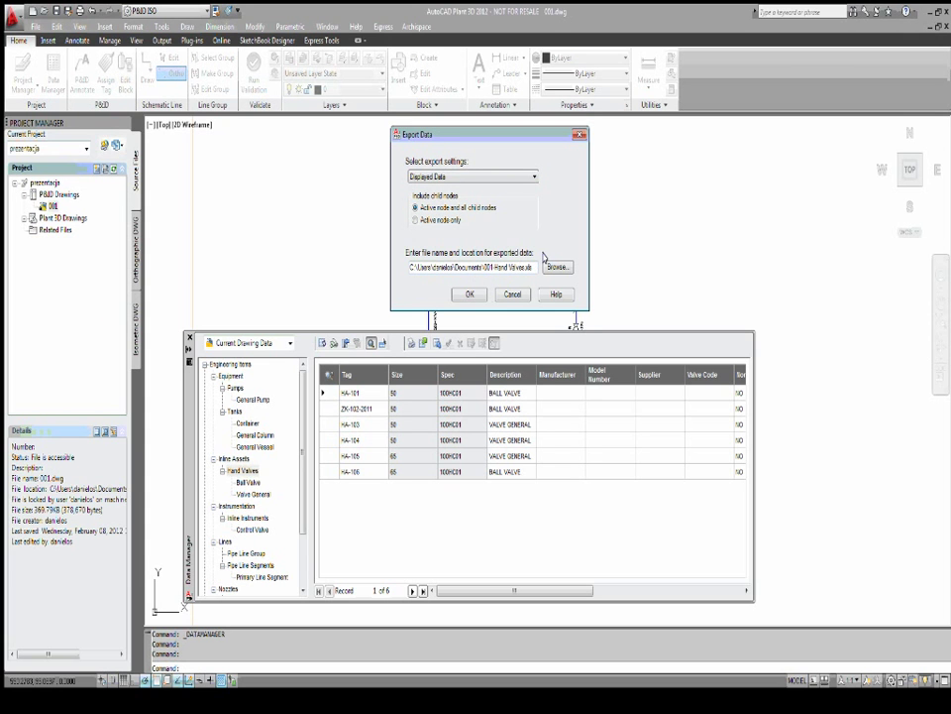
left_click(470, 295)
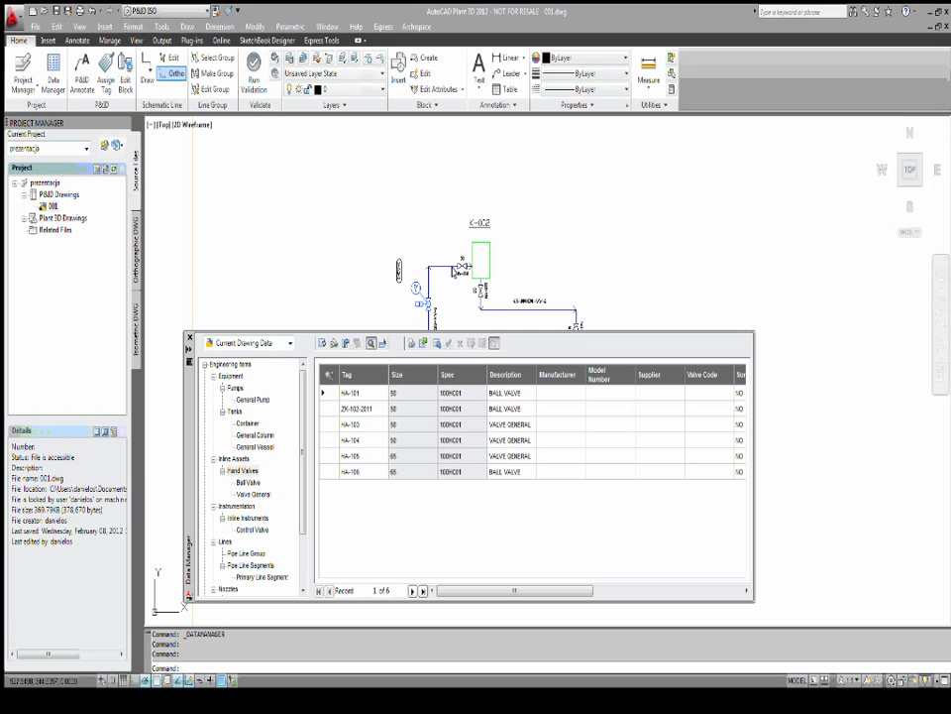
Open 001-Hand Valves.xls from the Documents library in Excel.
left_click(67, 700)
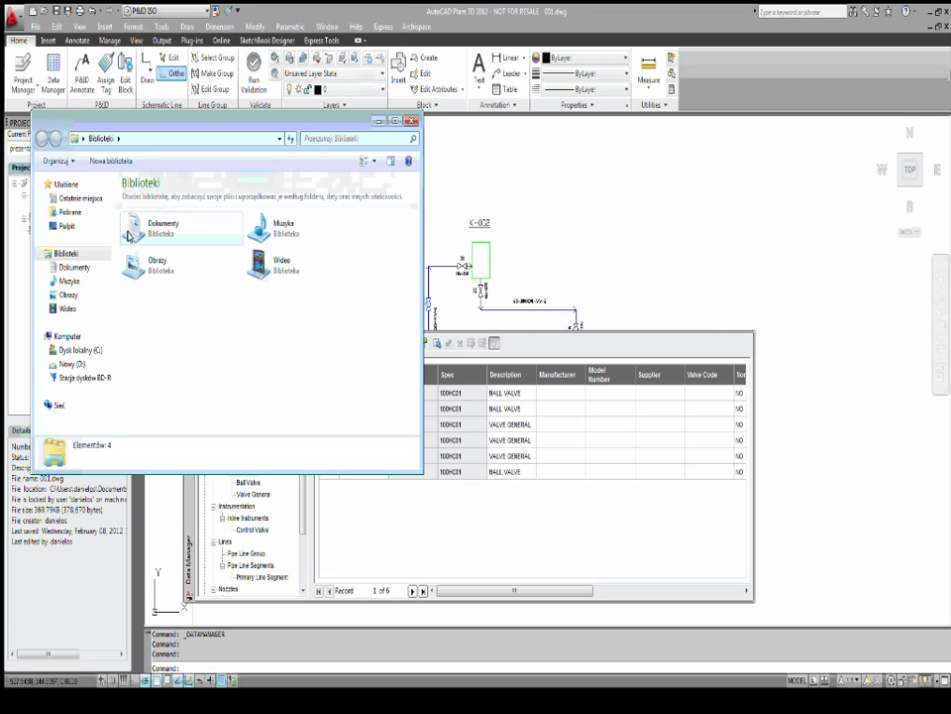
left_click(71, 267)
left_click_drag(412, 261, 411, 304)
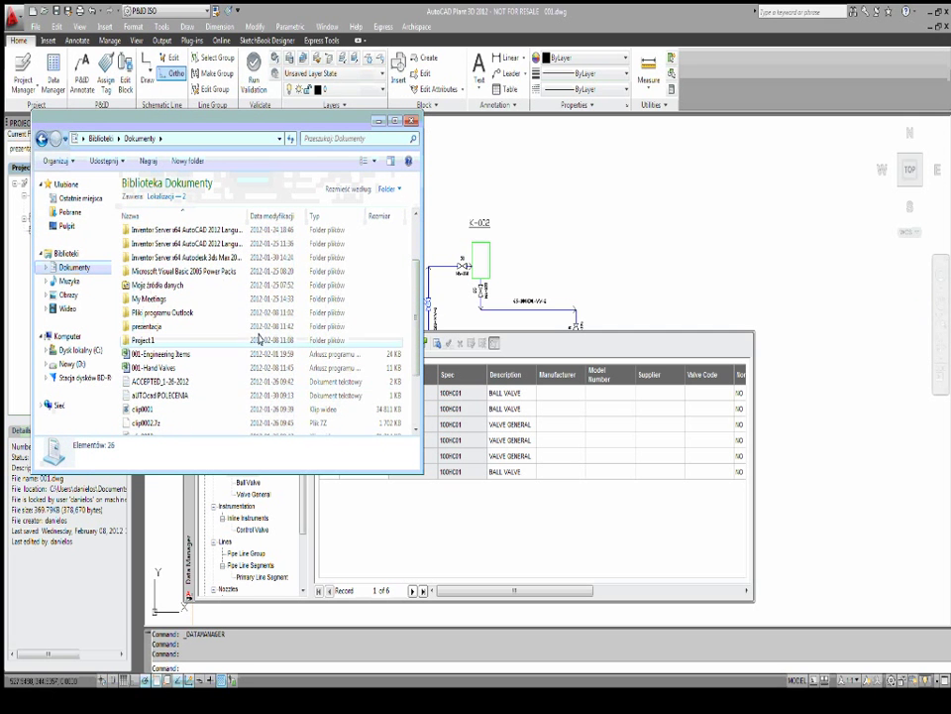
left_click(136, 368)
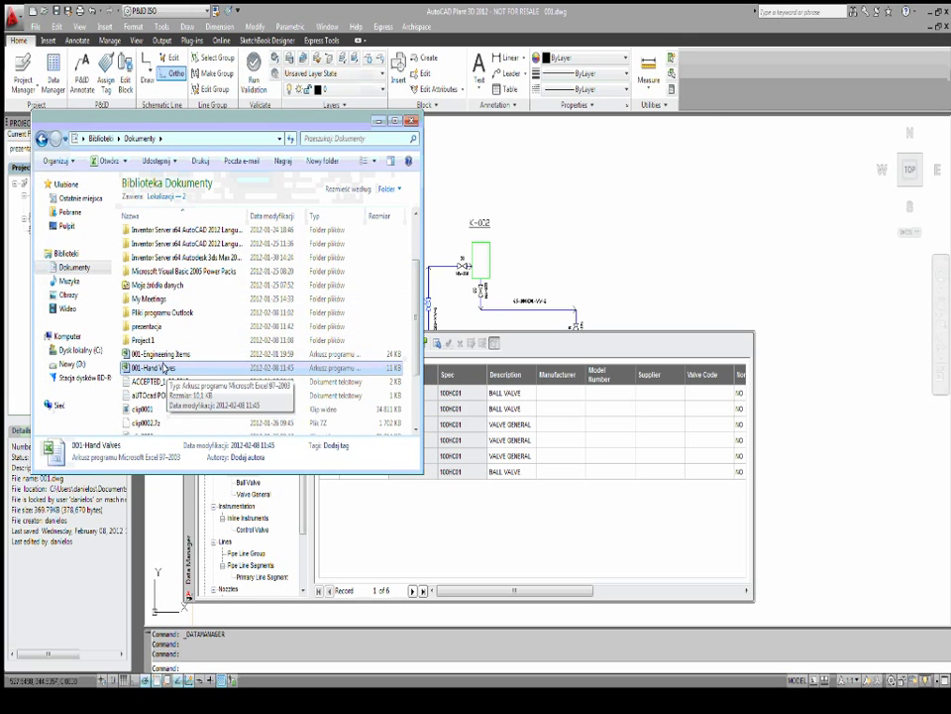
double_click(163, 367)
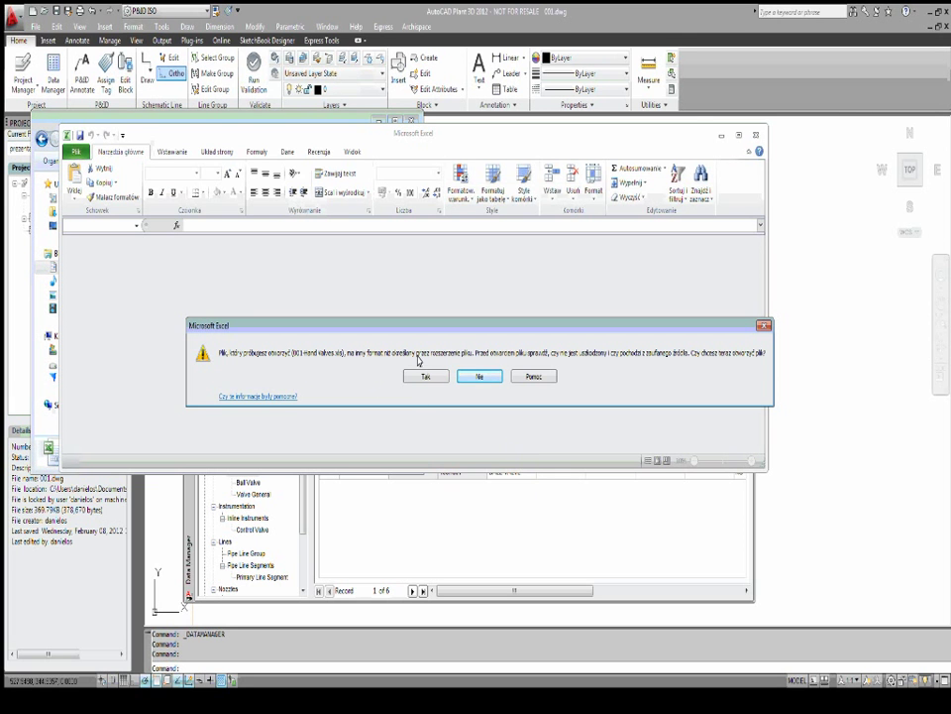
Open the workbook despite the format warning and step down the Tag column to HA-105.
left_click(426, 376)
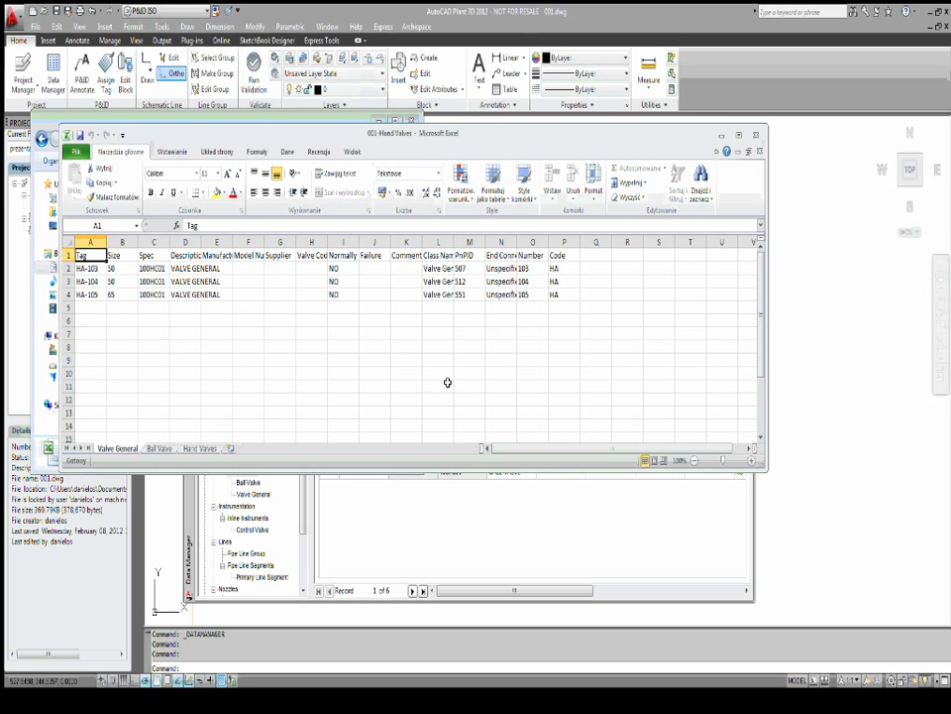
left_click_drag(767, 468, 802, 577)
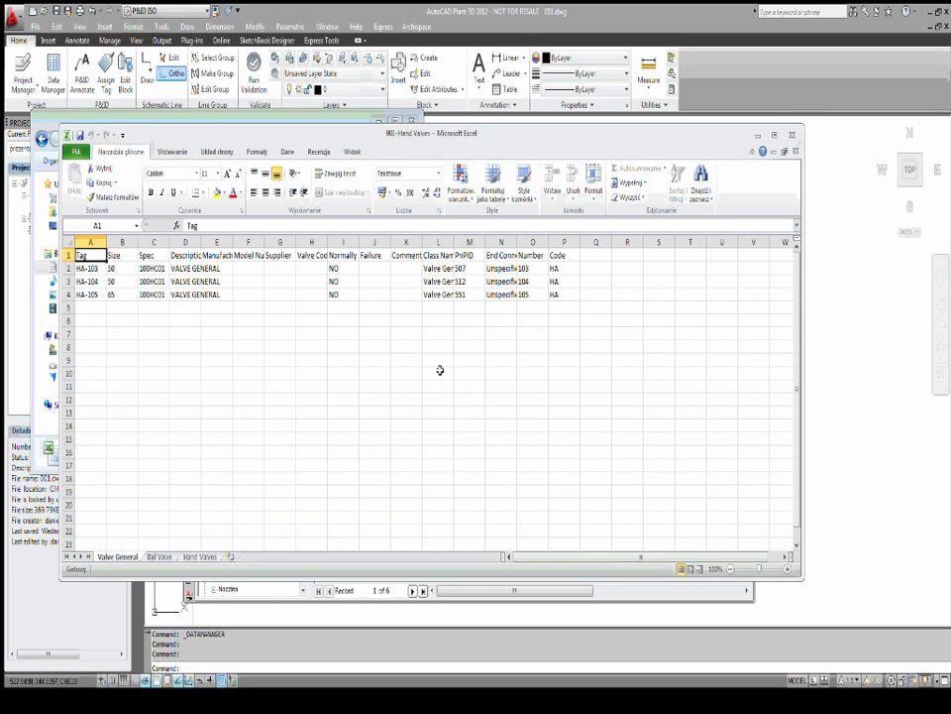
left_click(89, 267)
left_click(89, 282)
left_click(89, 294)
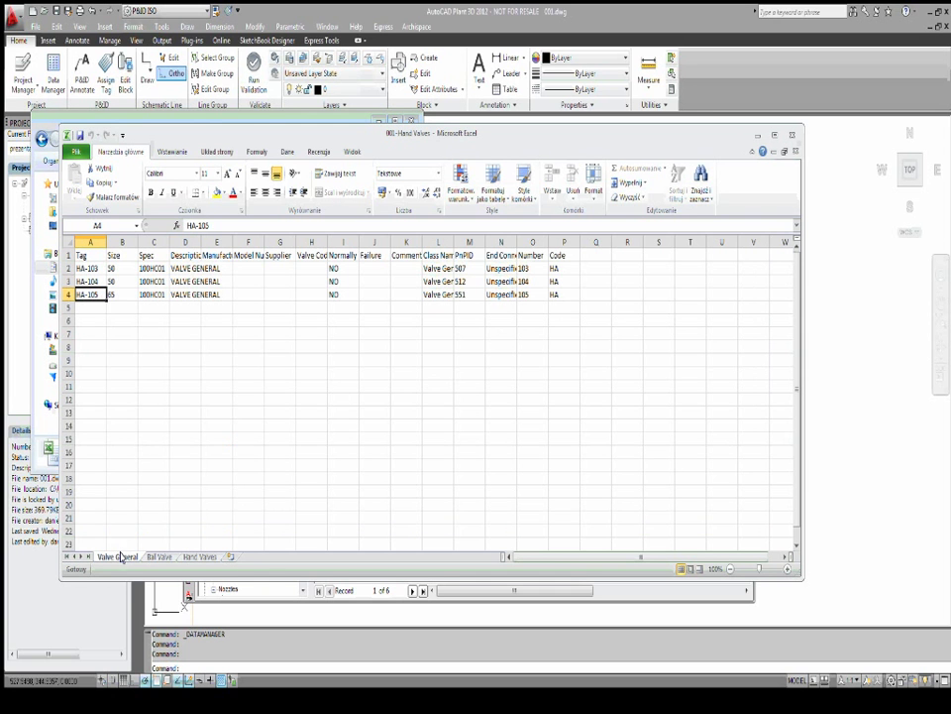
Look through the Valve General, Hand Valves and Ball Valve sheets, ending on Ball Valve.
left_click(157, 556)
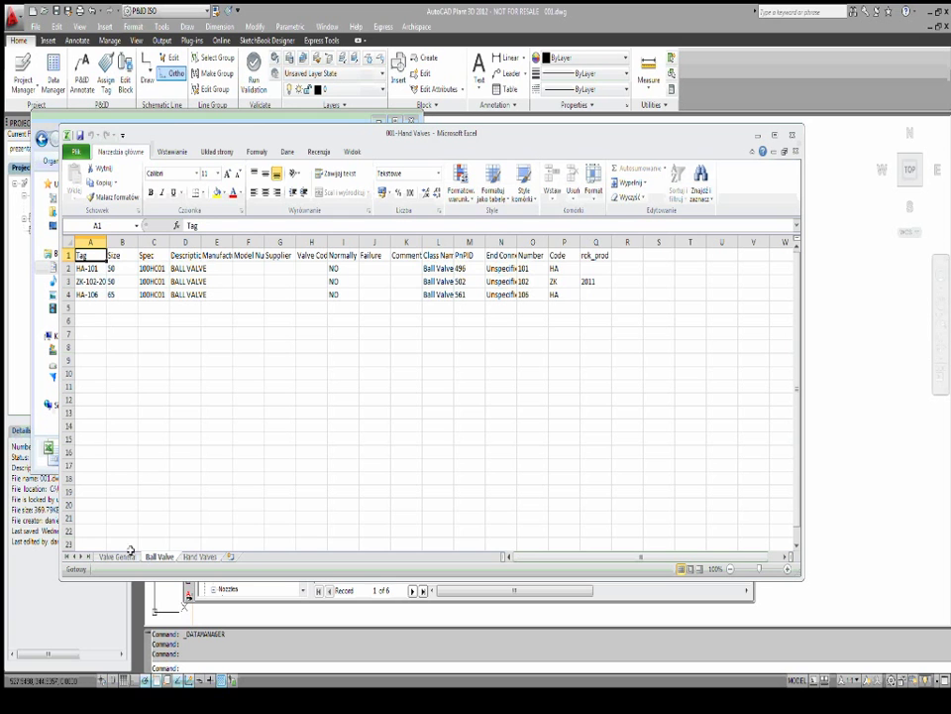
left_click(195, 556)
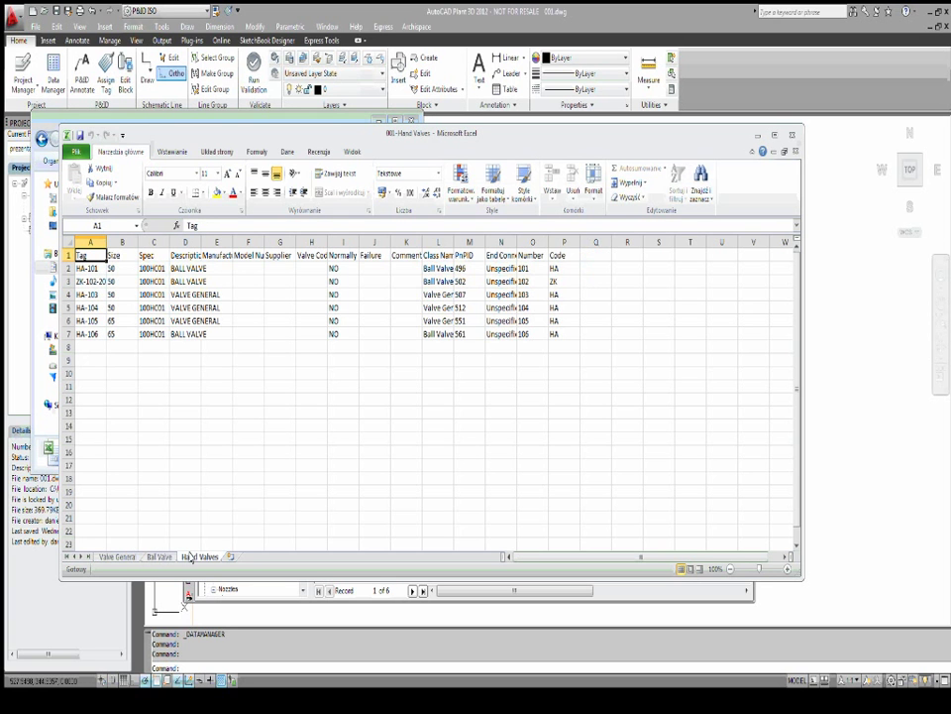
left_click(112, 557)
left_click(159, 556)
left_click(116, 556)
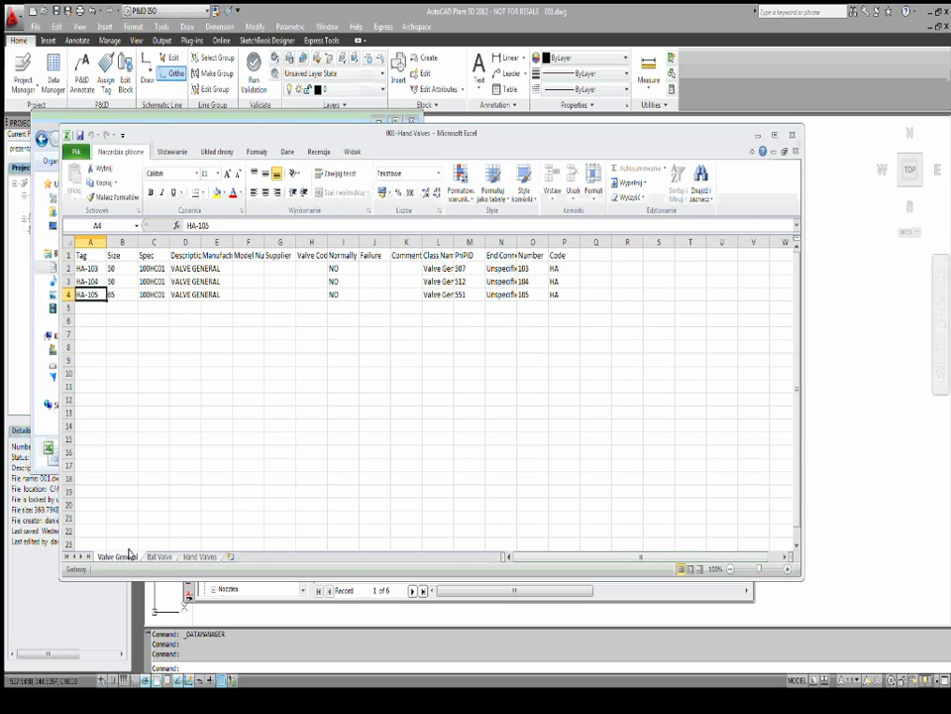
left_click(168, 556)
left_click(202, 557)
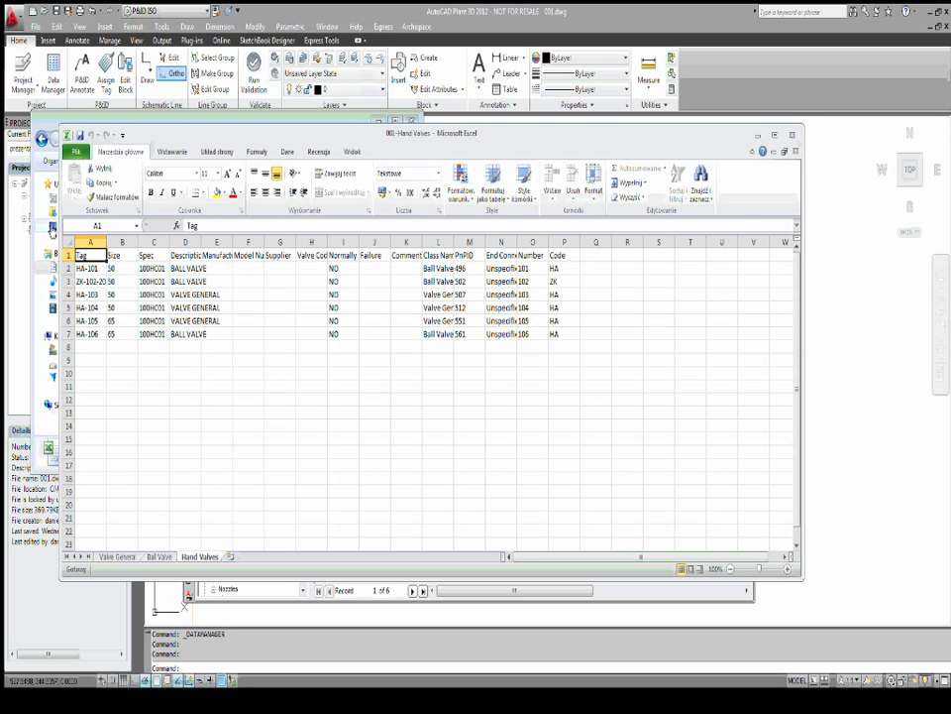
left_click(159, 557)
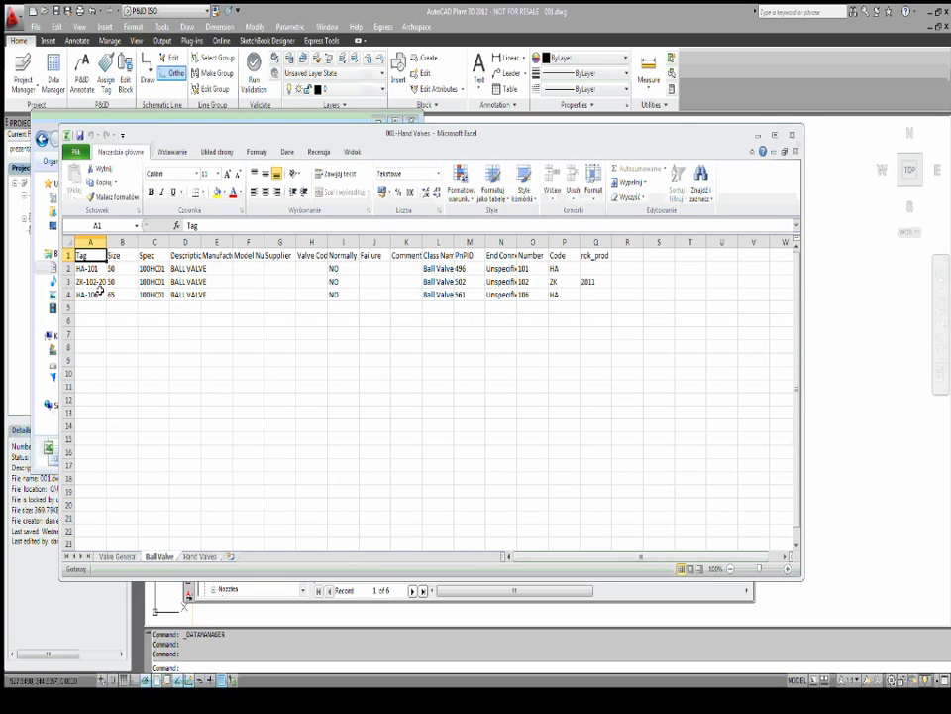
Widen column A and retag A2 and A4 from HA-101 and HA-106 to ZK-101 and ZK-106.
left_click_drag(106, 242, 120, 242)
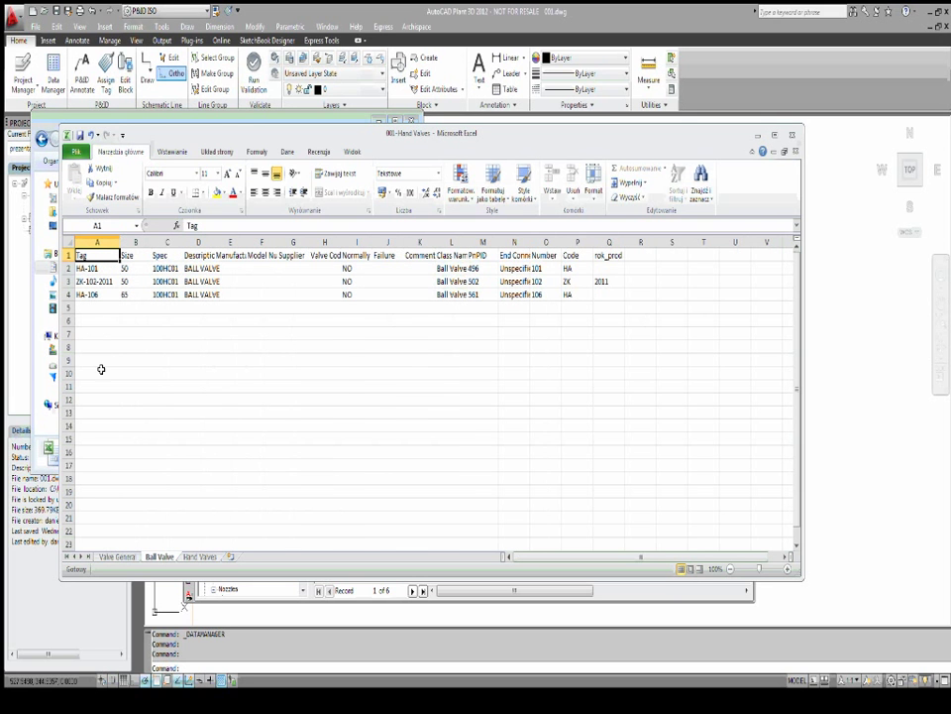
left_click(89, 267)
left_click_drag(188, 225, 198, 225)
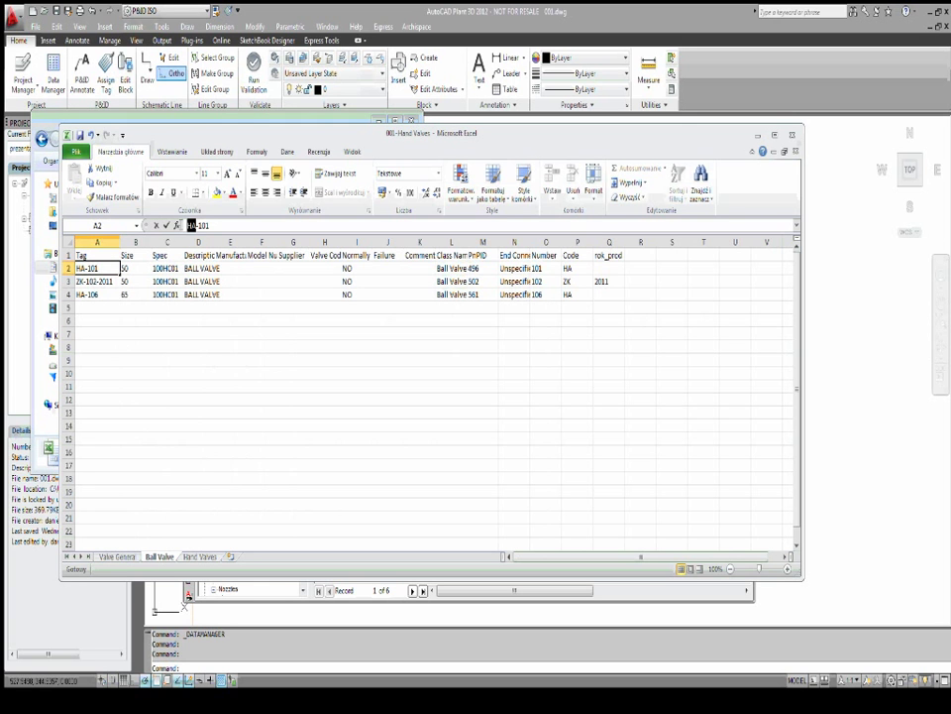
type("Z")
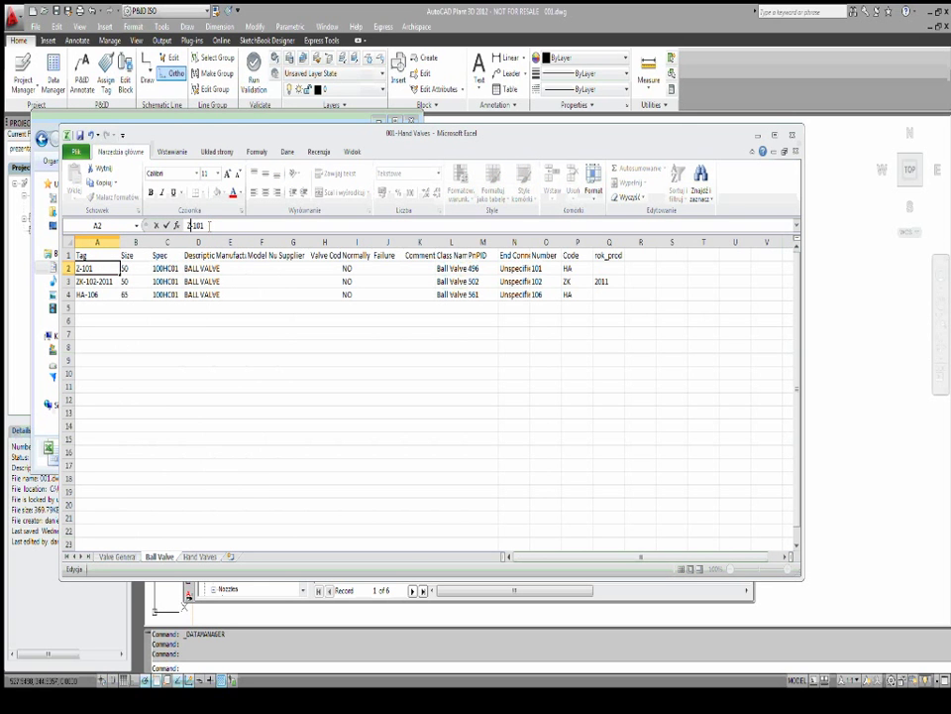
type("K")
left_click(89, 294)
left_click_drag(186, 226, 196, 226)
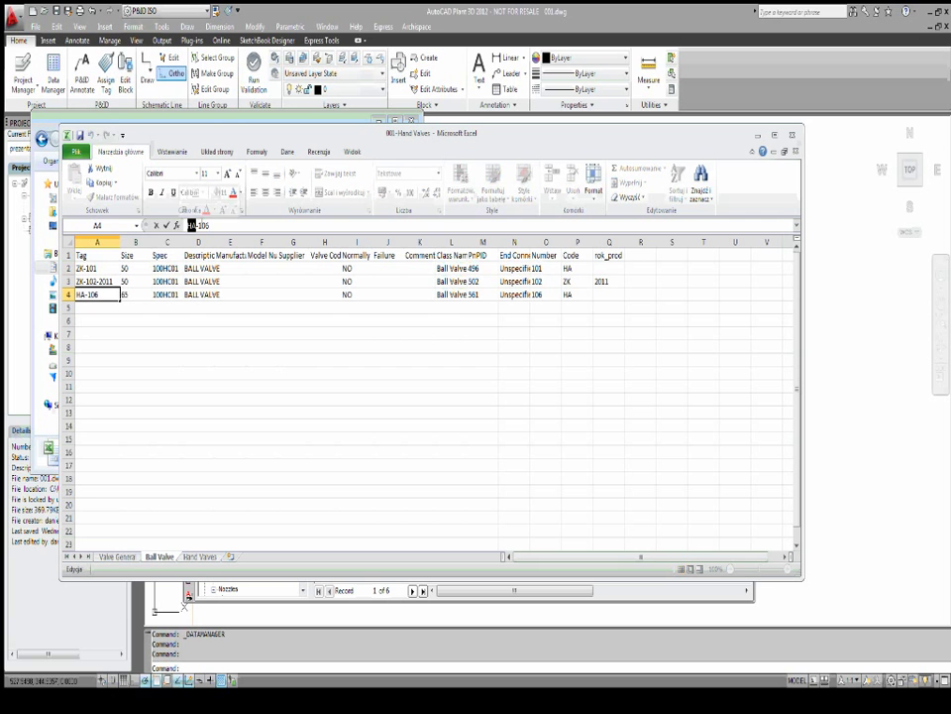
type("ZK")
left_click(188, 359)
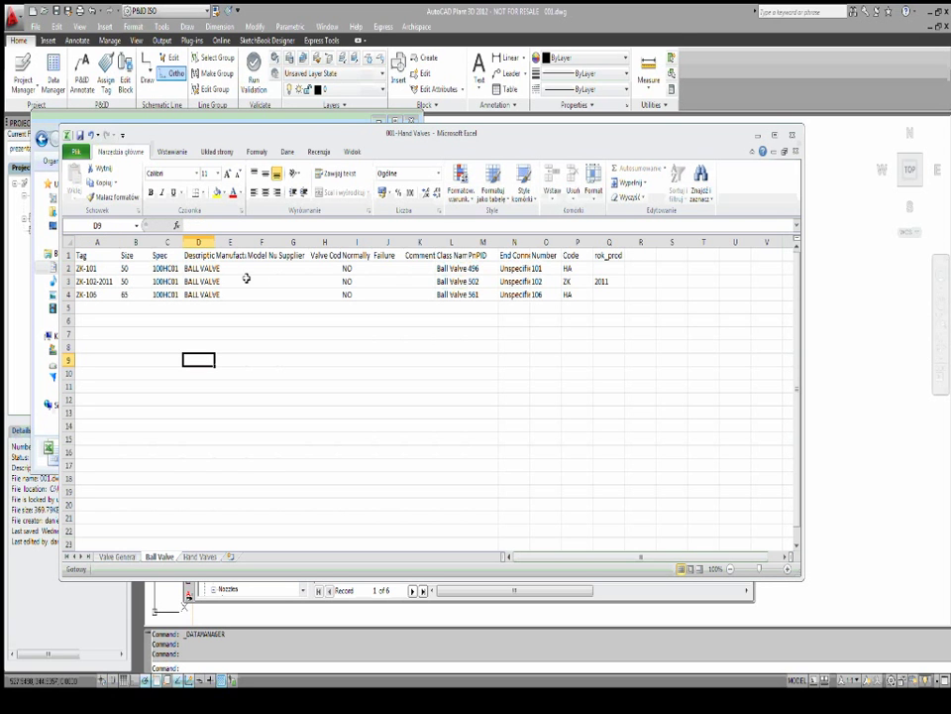
Enter rok_prod 2011 for both ball valves in Q2 and Q4.
left_click(612, 270)
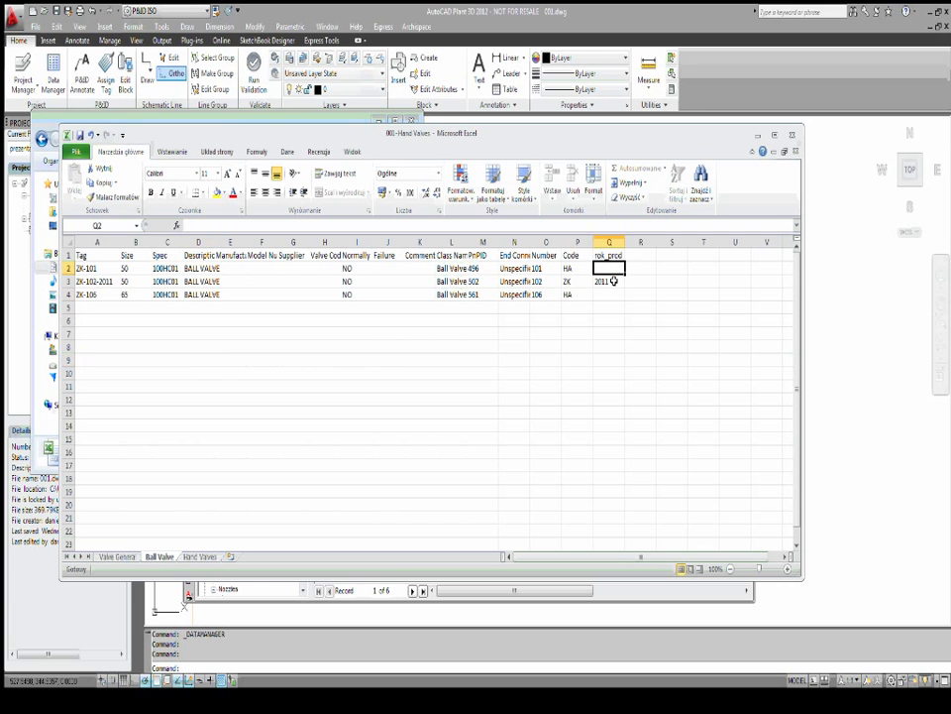
type("2011")
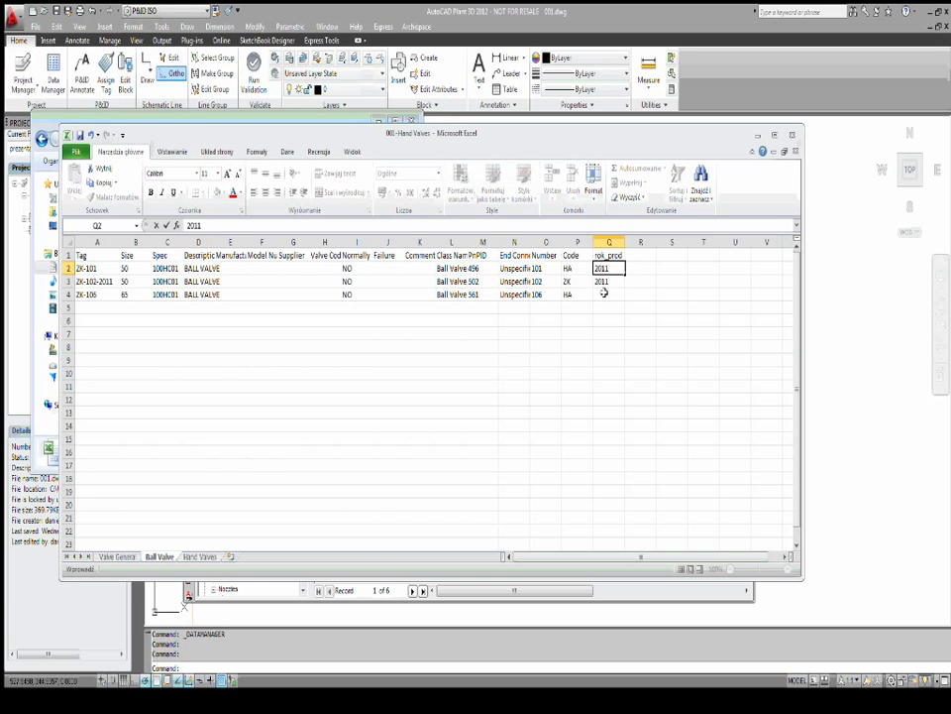
key("Return")
key("Return")
type("2011")
left_click_drag(614, 363, 611, 374)
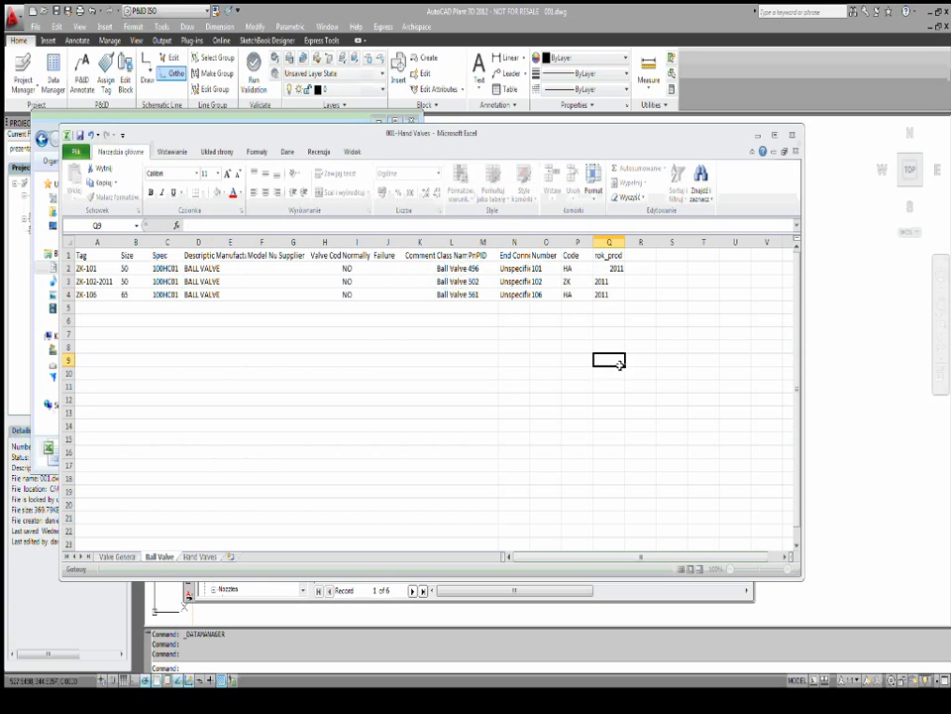
Change the Code from HA to ZK in P2 and P4.
left_click(579, 270)
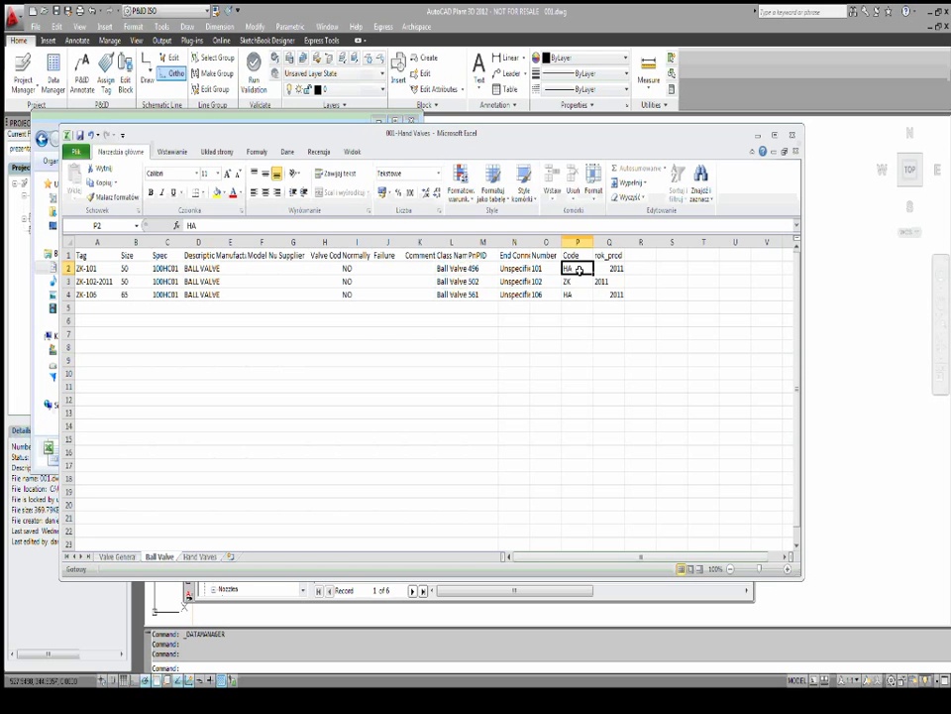
type("ZK")
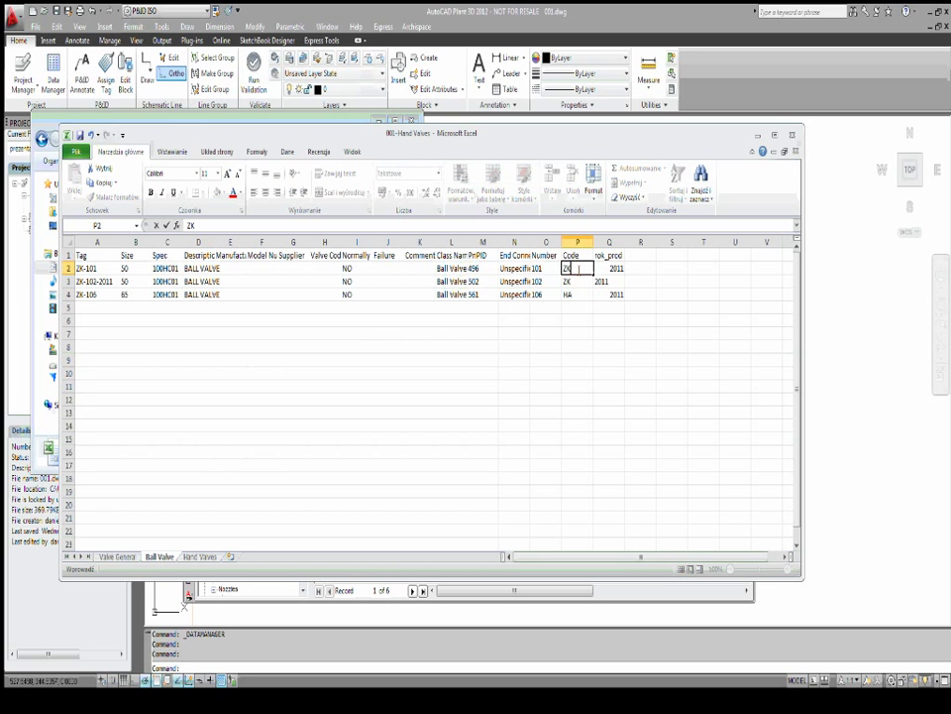
left_click(574, 293)
type("ZK")
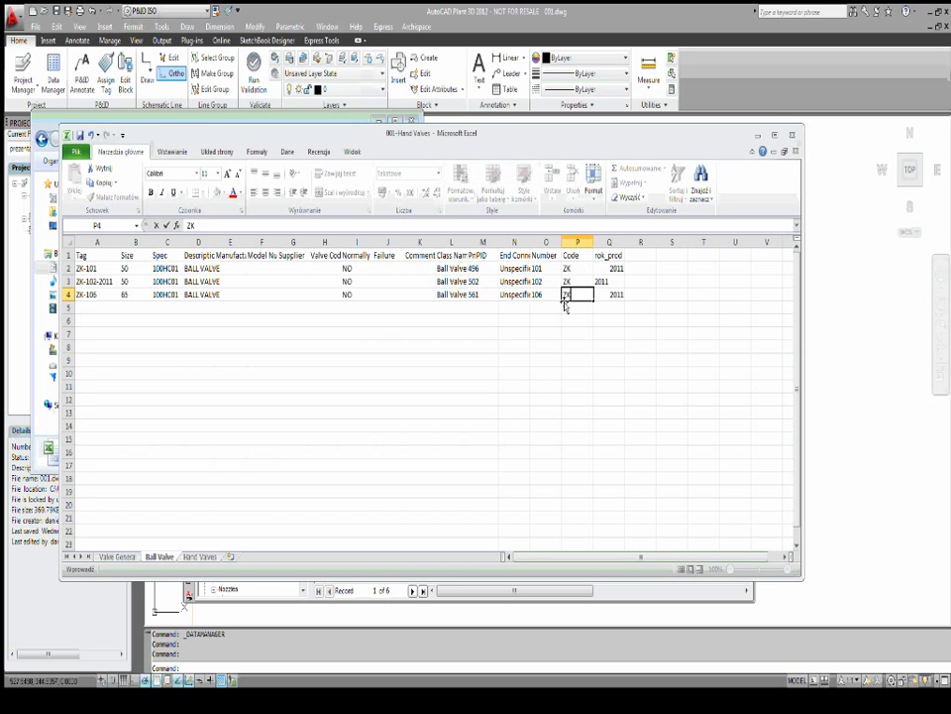
left_click(552, 341)
Widen the End Connections column N and close the 001-Hand Valves workbook.
left_click_drag(531, 245, 585, 245)
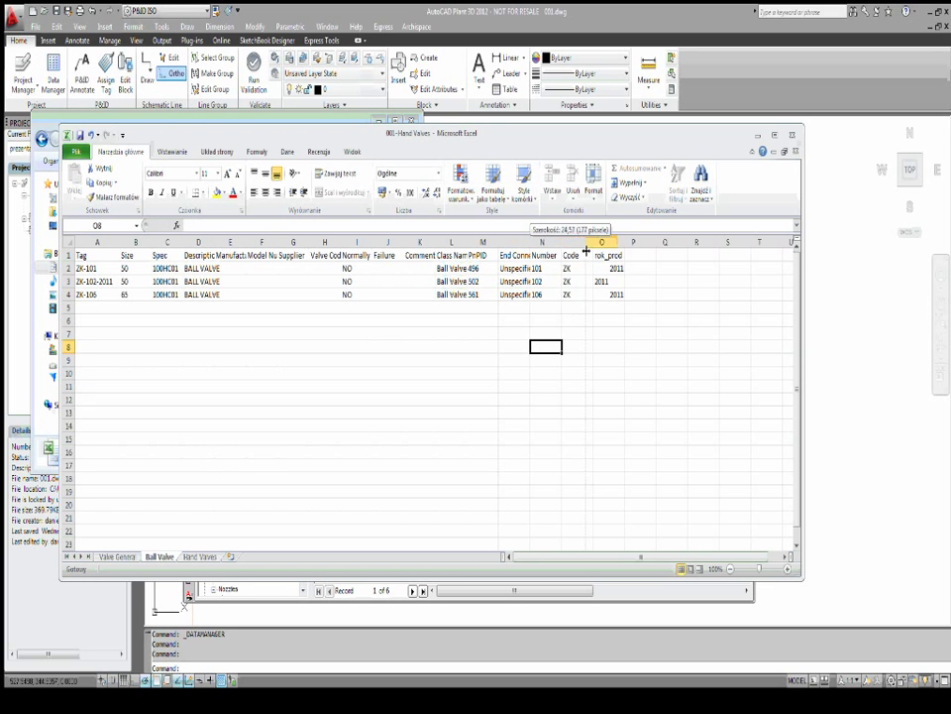
left_click(520, 268)
left_click(533, 283)
left_click(535, 305)
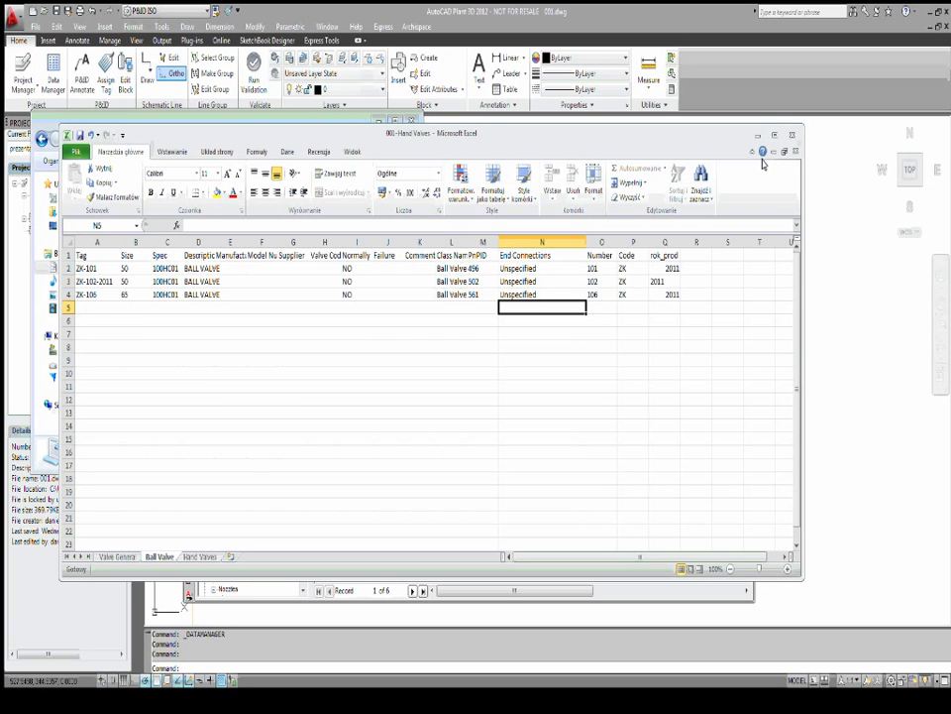
left_click(795, 150)
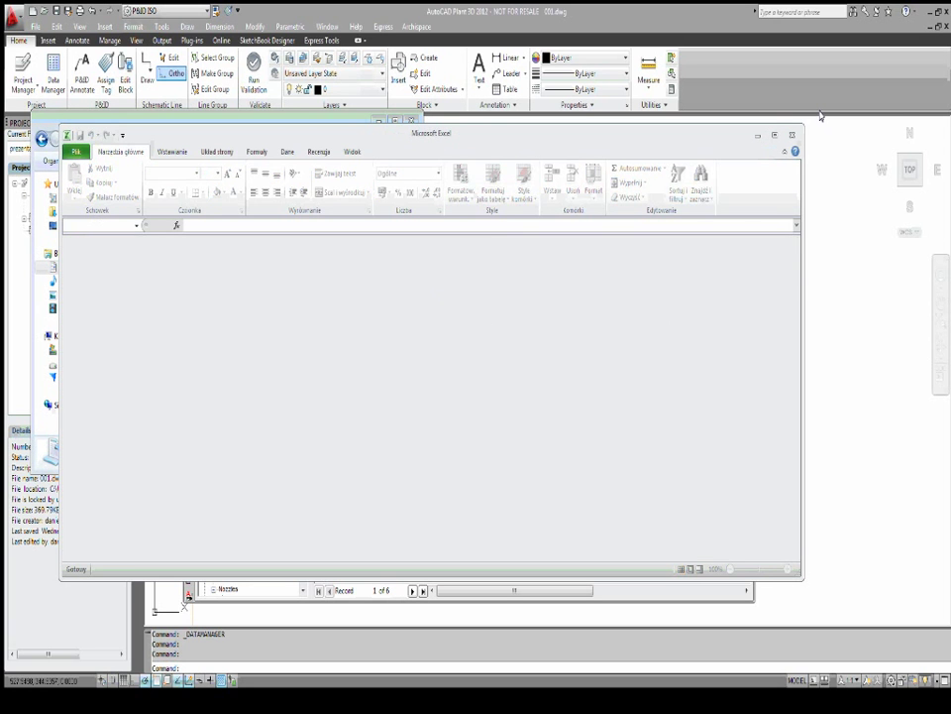
Close Excel, return to Data Manager, select Hand Valves and raise the palette slightly.
left_click(790, 135)
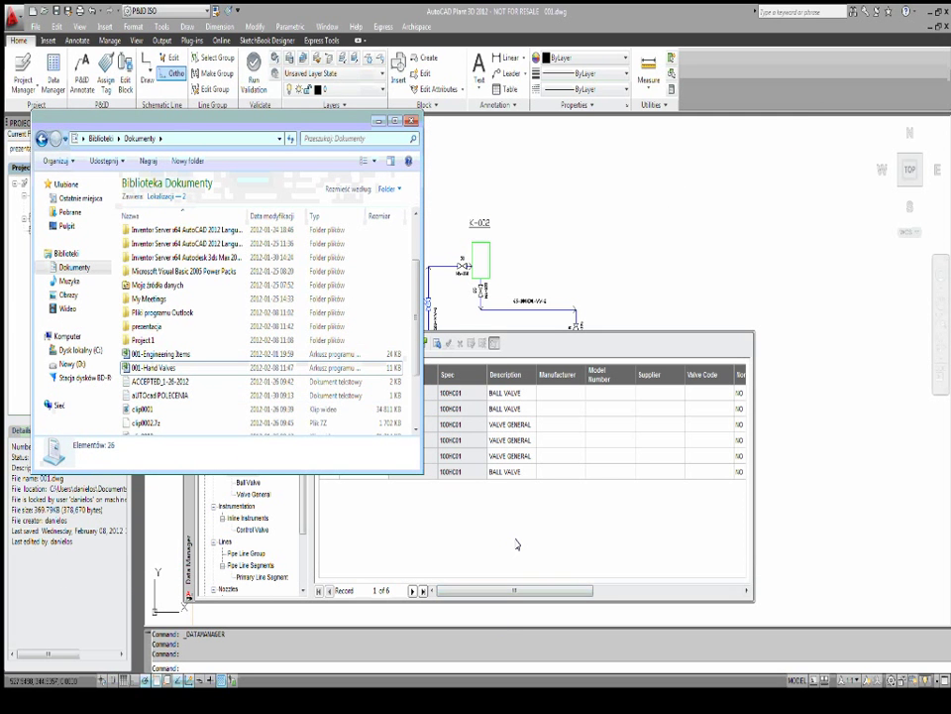
left_click(494, 343)
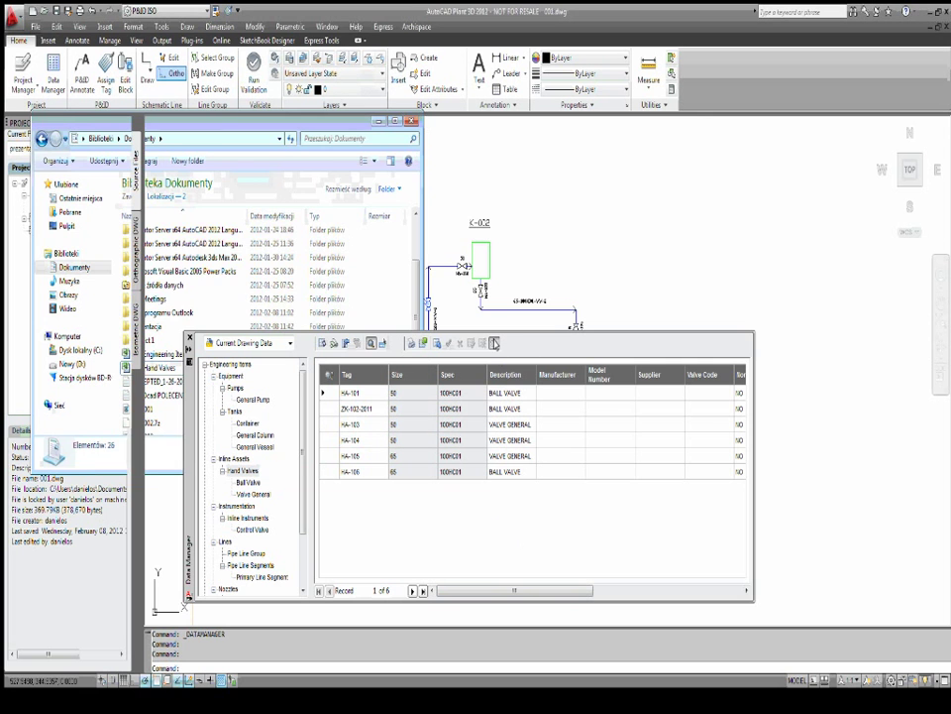
left_click(243, 470)
left_click_drag(189, 389, 195, 315)
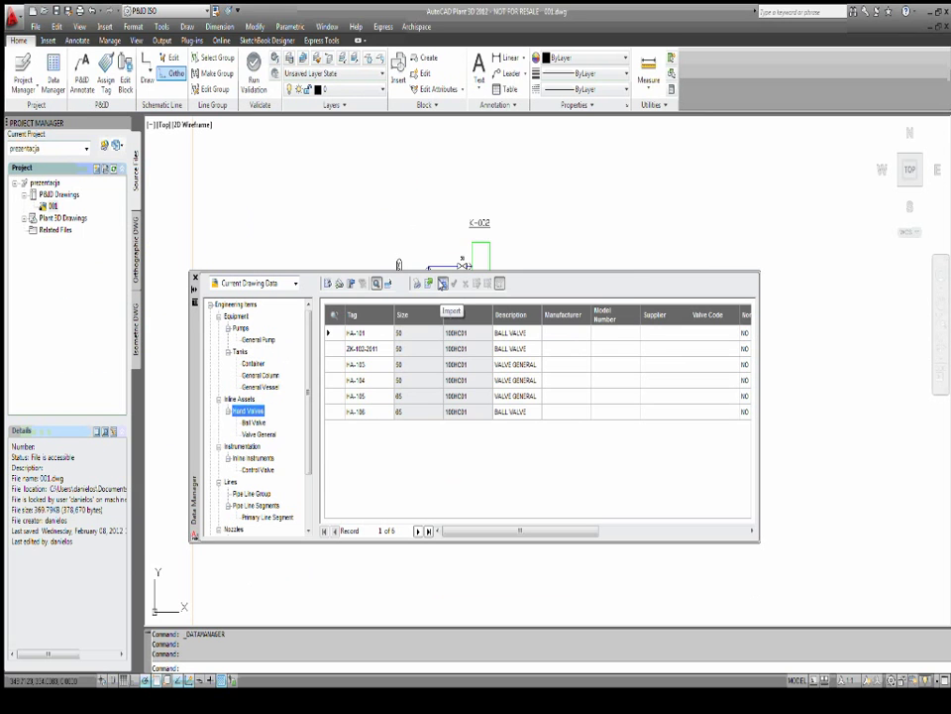
Import the 001-Hand Valves.xls workbook into Data Manager.
left_click(442, 284)
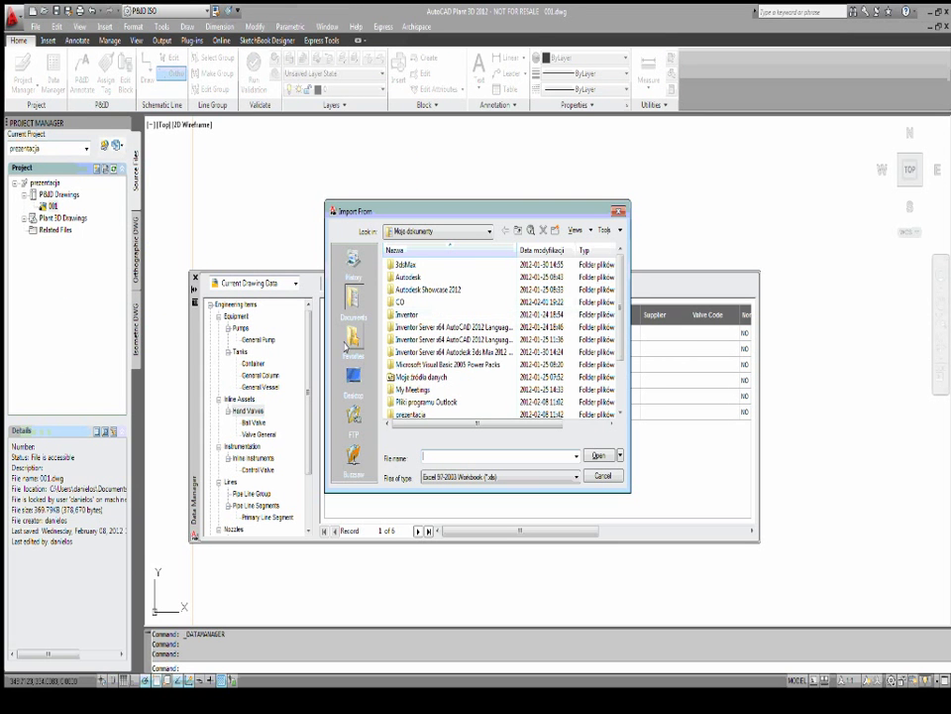
left_click_drag(624, 305, 624, 364)
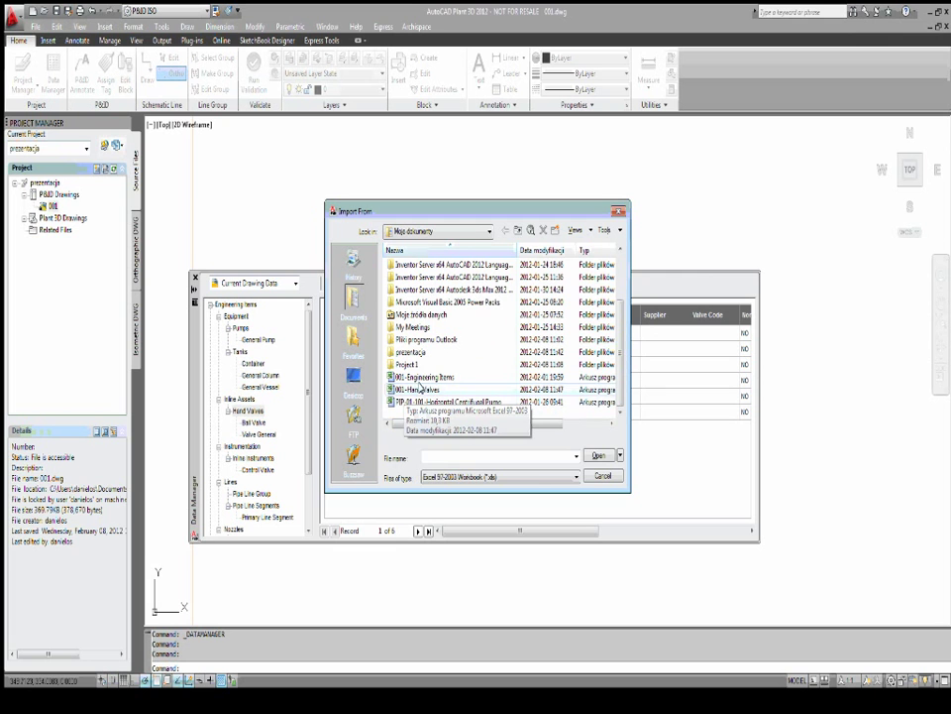
left_click(423, 389)
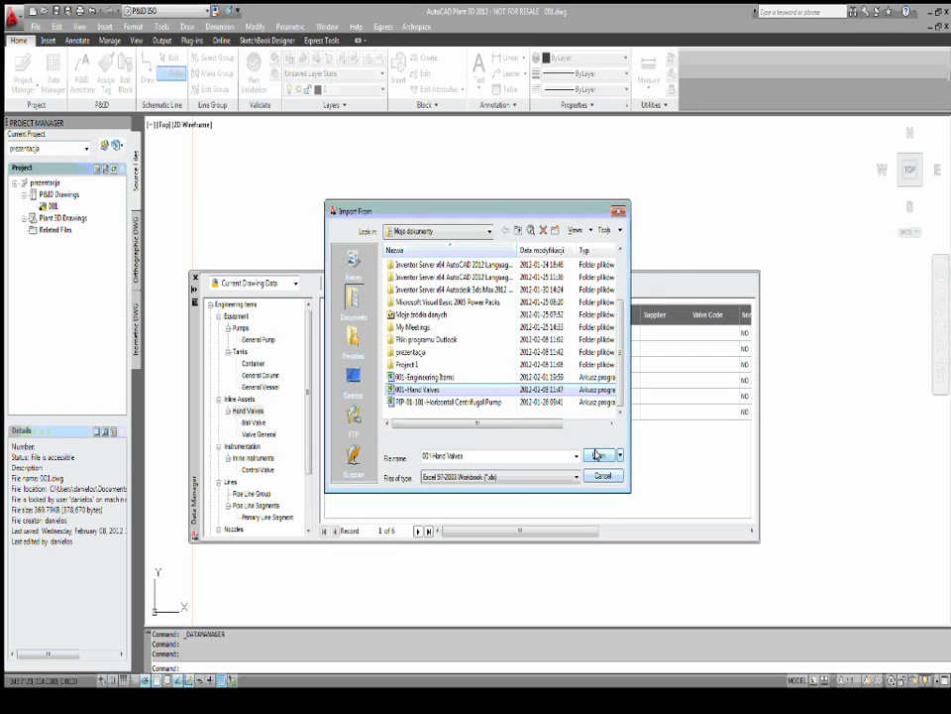
double_click(448, 391)
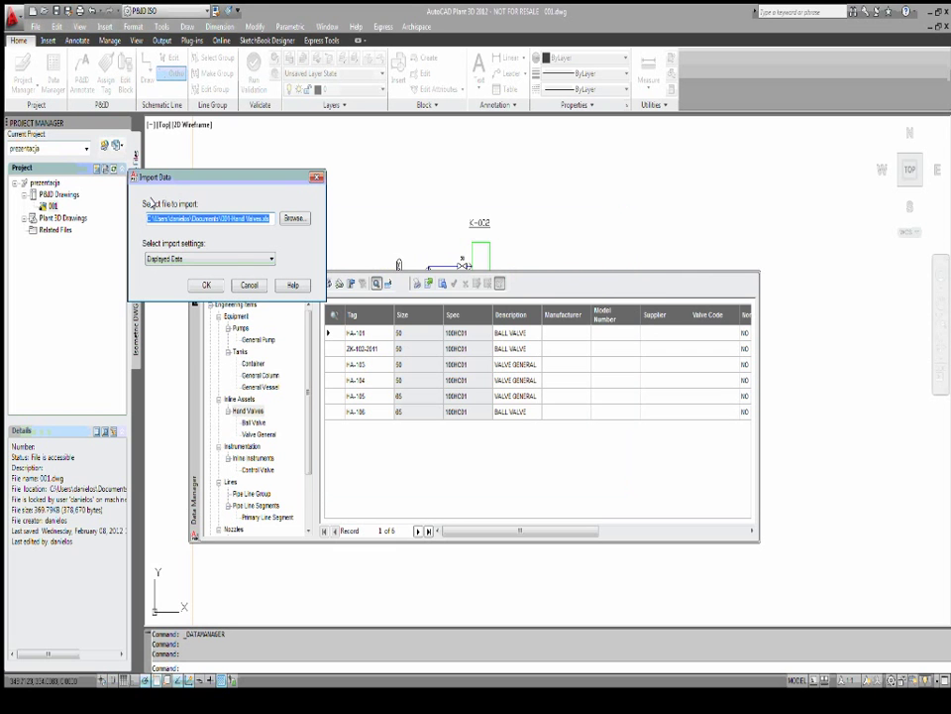
left_click(203, 285)
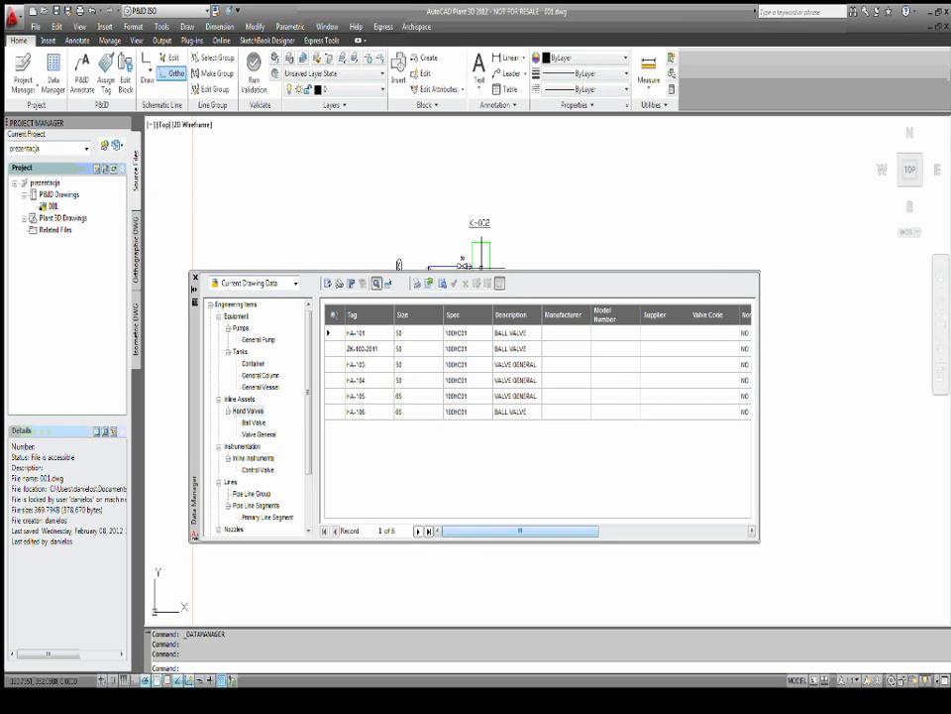
Narrow the Data Manager grid to the three Ball Valve records.
left_click(250, 411)
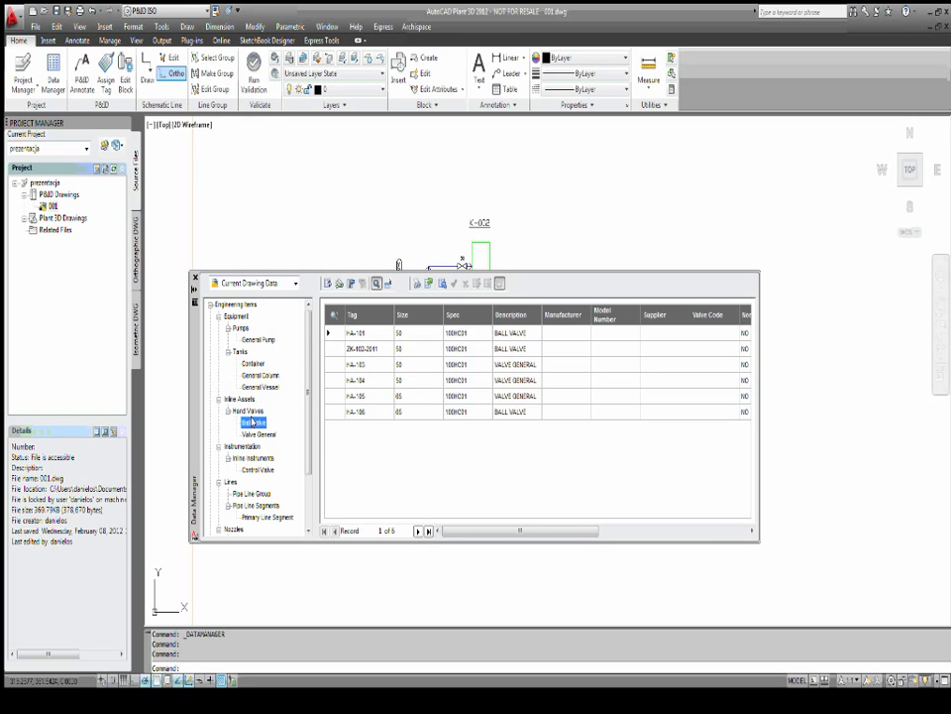
left_click(253, 422)
left_click(250, 410)
left_click_drag(500, 530, 530, 531)
left_click(252, 424)
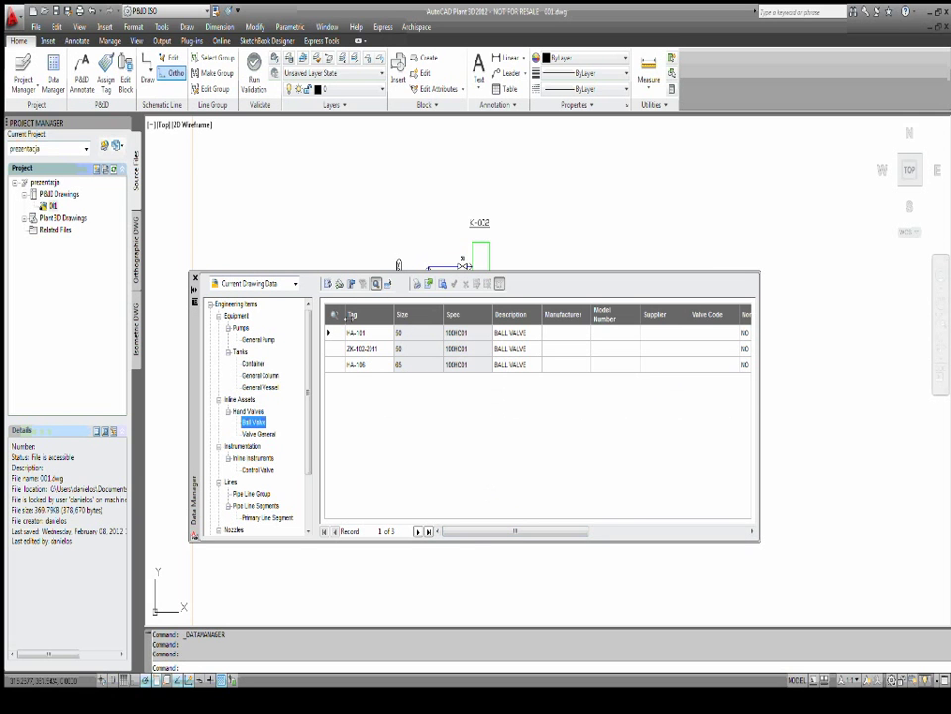
Re-import 001-Hand Valves.xls into the Ball Valve records, bringing in ZK-101 and ZK-106 as pending changes.
left_click(442, 284)
scroll(464, 390, "down", 1)
scroll(464, 390, "down", 1)
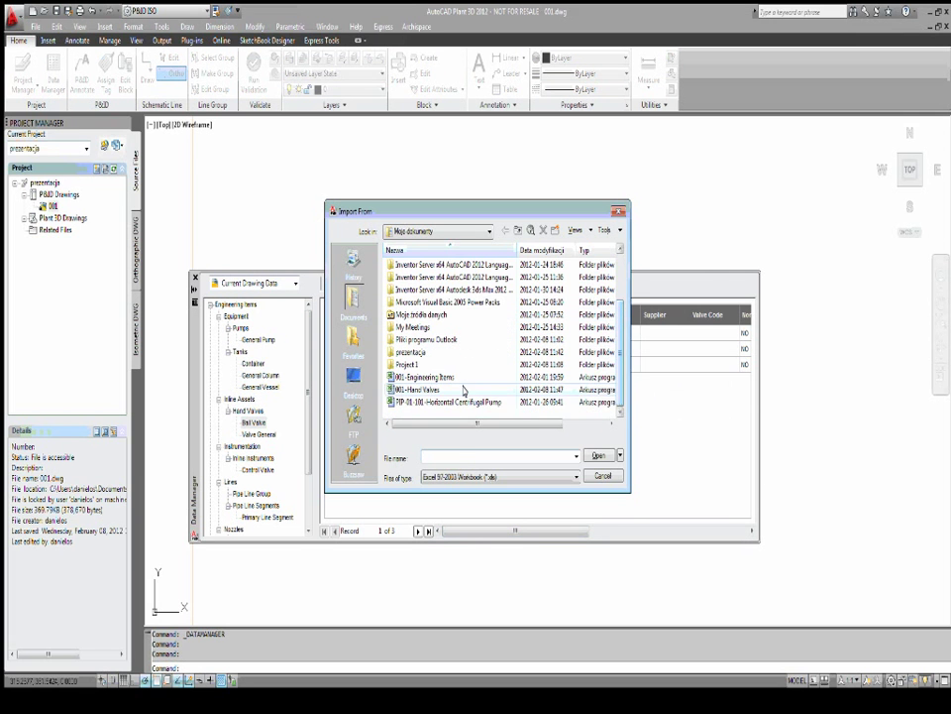
left_click(463, 390)
left_click(599, 455)
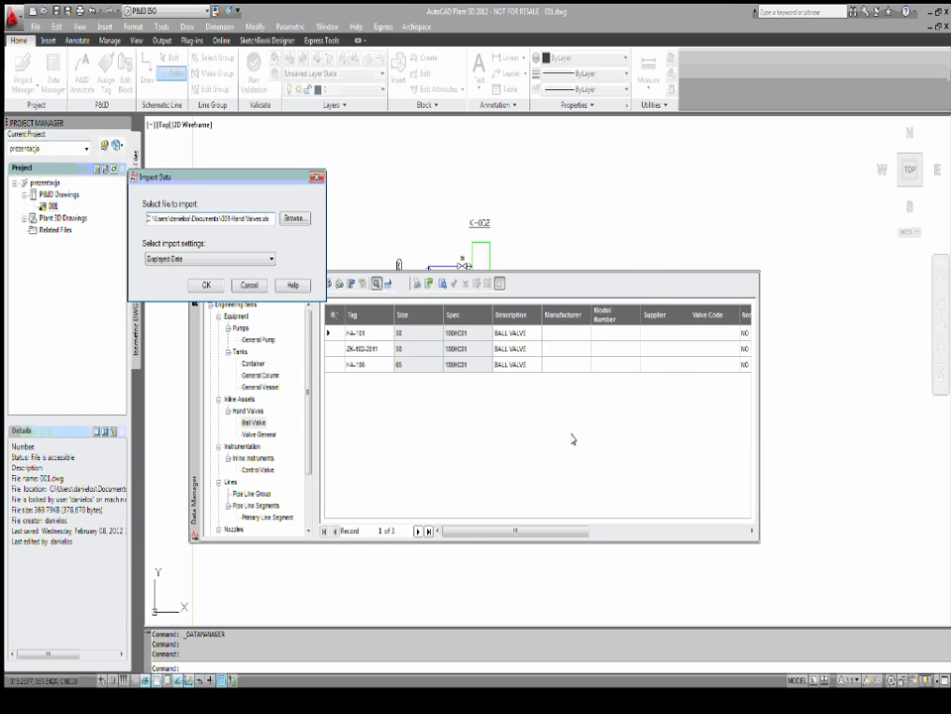
left_click(207, 285)
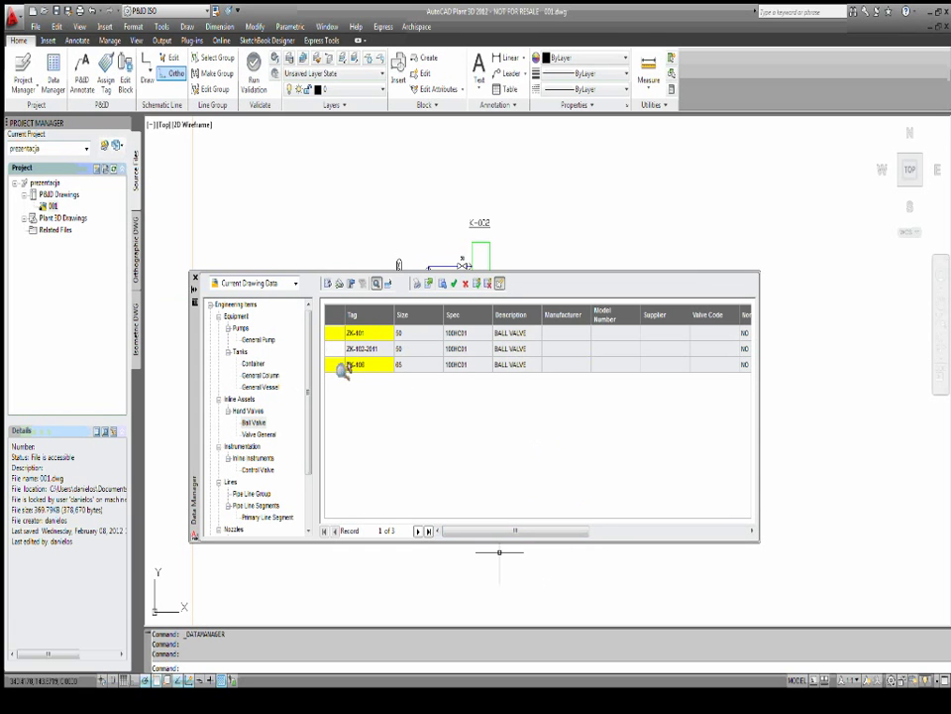
mouse_move(502, 531)
left_mouse_down()
mouse_move(664, 531)
mouse_move(484, 543)
left_mouse_up()
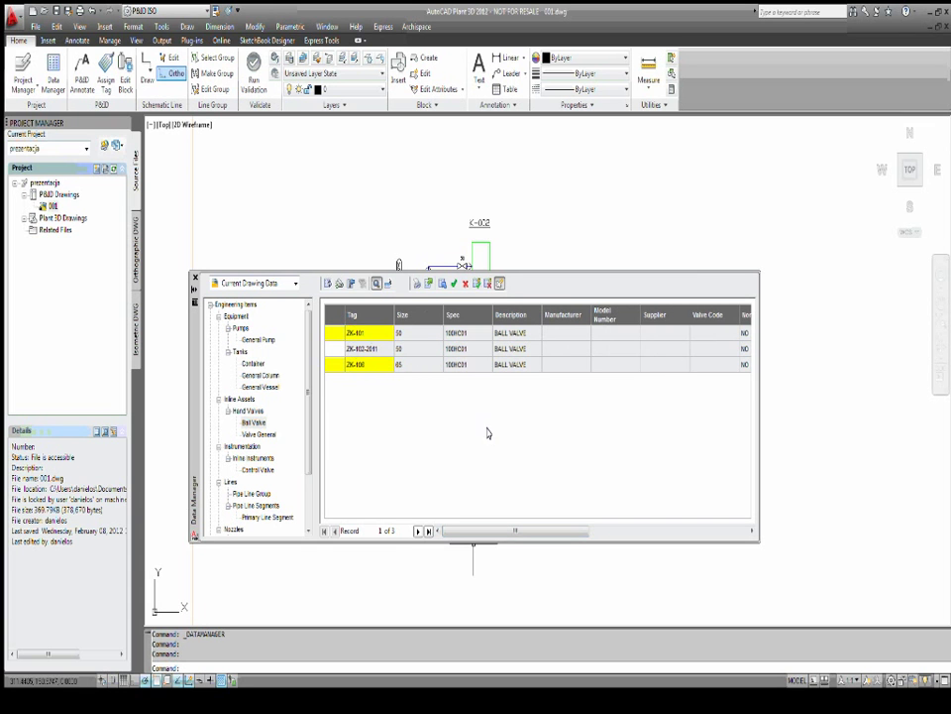
left_click_drag(535, 532, 698, 531)
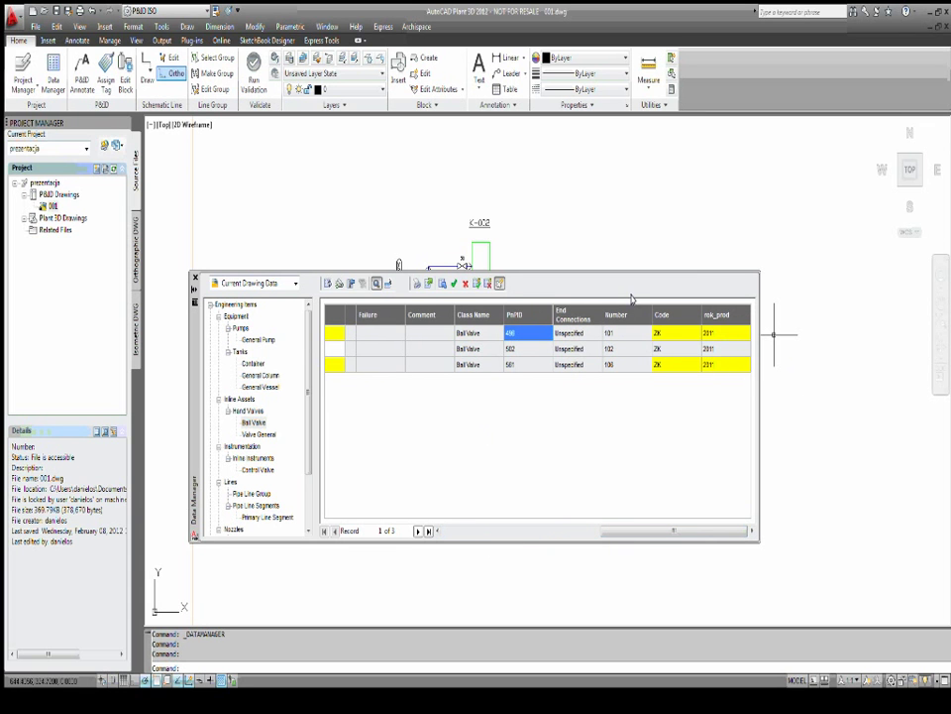
left_click(195, 349)
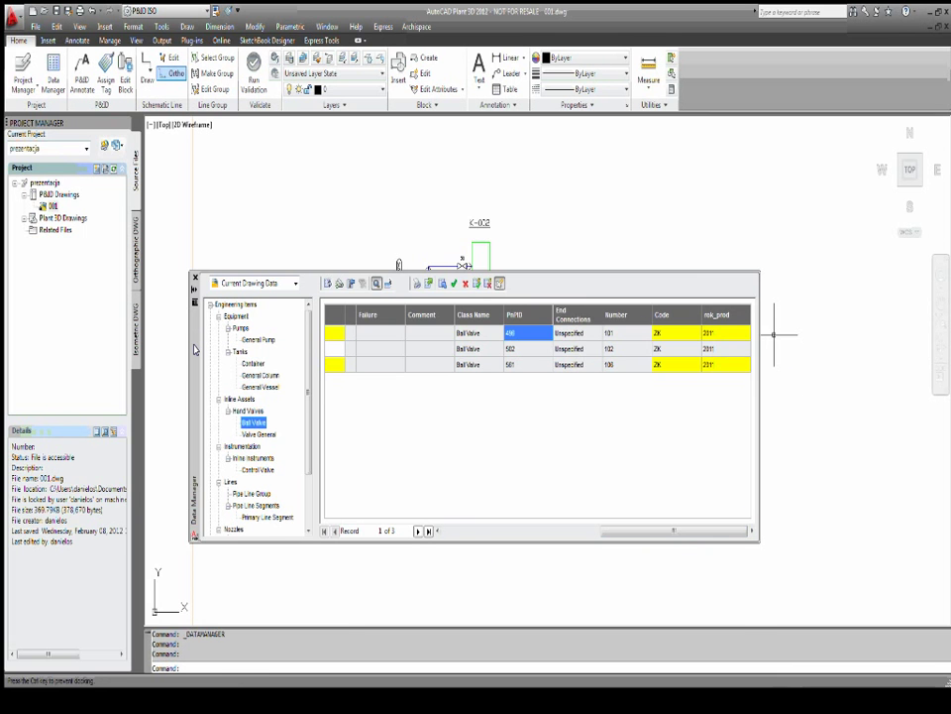
left_click_drag(196, 349, 182, 453)
middle_click_drag(547, 365, 538, 276)
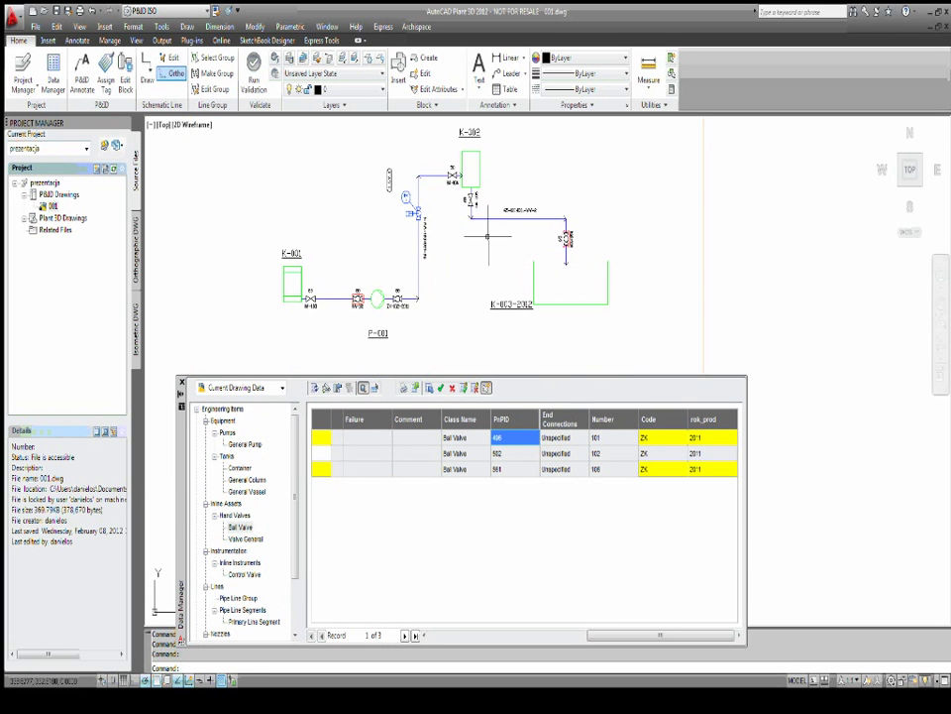
scroll(352, 300, "up", 8)
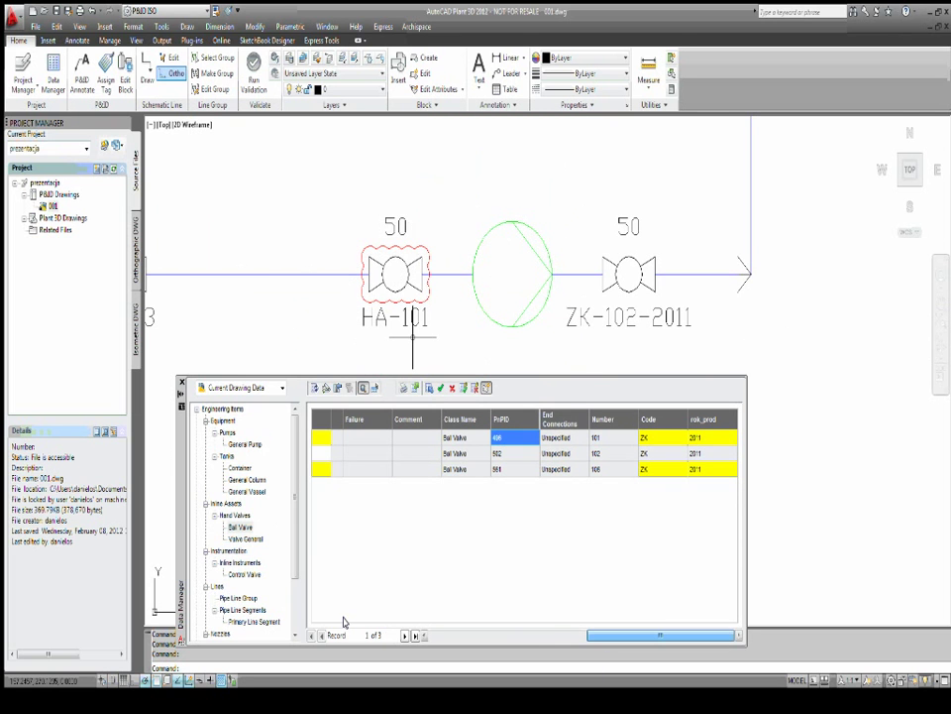
left_click(426, 635)
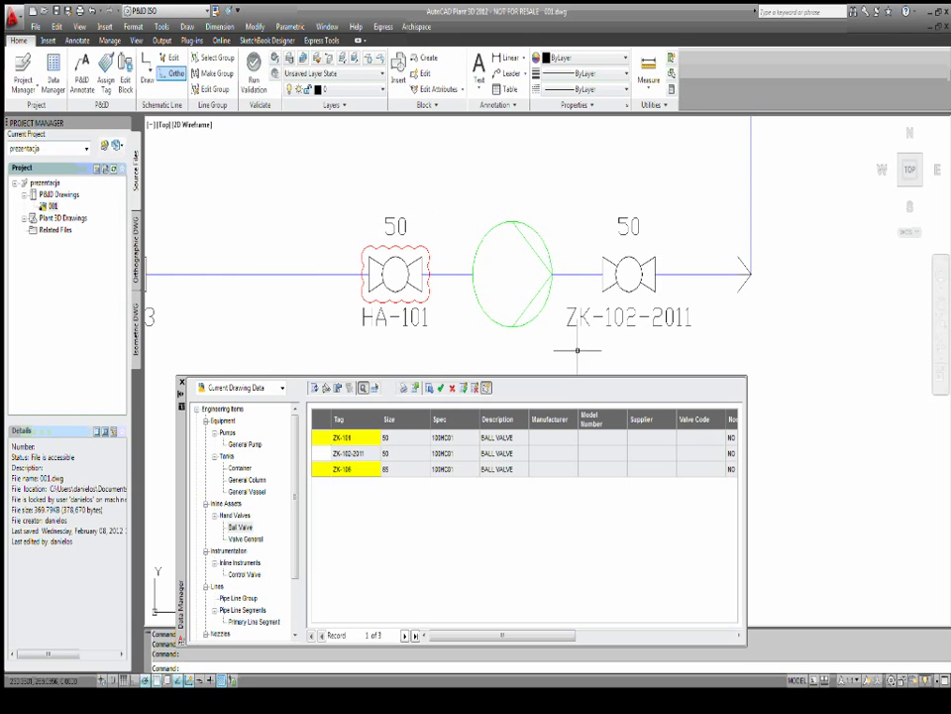
scroll(426, 210, "down", 2)
middle_click_drag(426, 210, 367, 340)
scroll(731, 189, "up", 3)
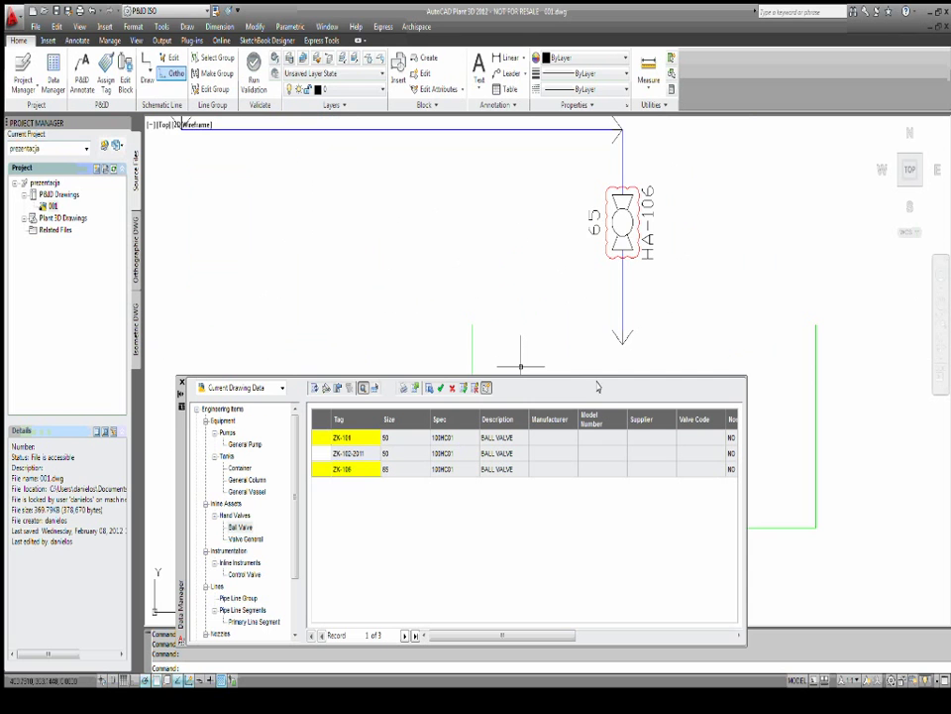
scroll(584, 266, "down", 2)
middle_click_drag(624, 302, 710, 287)
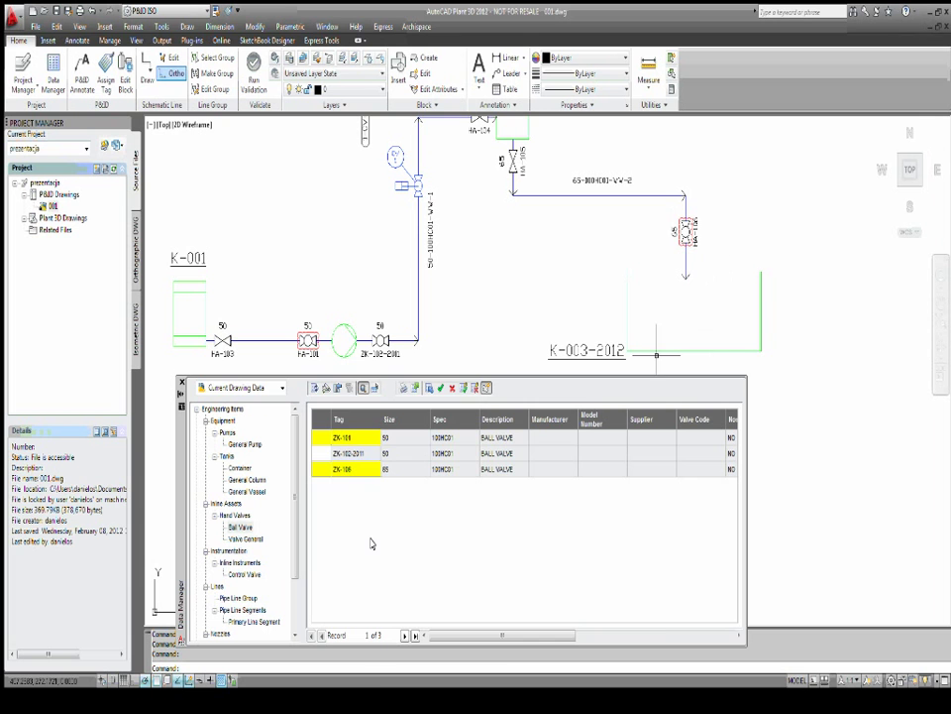
mouse_move(500, 635)
left_mouse_down()
mouse_move(641, 641)
mouse_move(498, 646)
mouse_move(615, 634)
mouse_move(481, 635)
left_mouse_up()
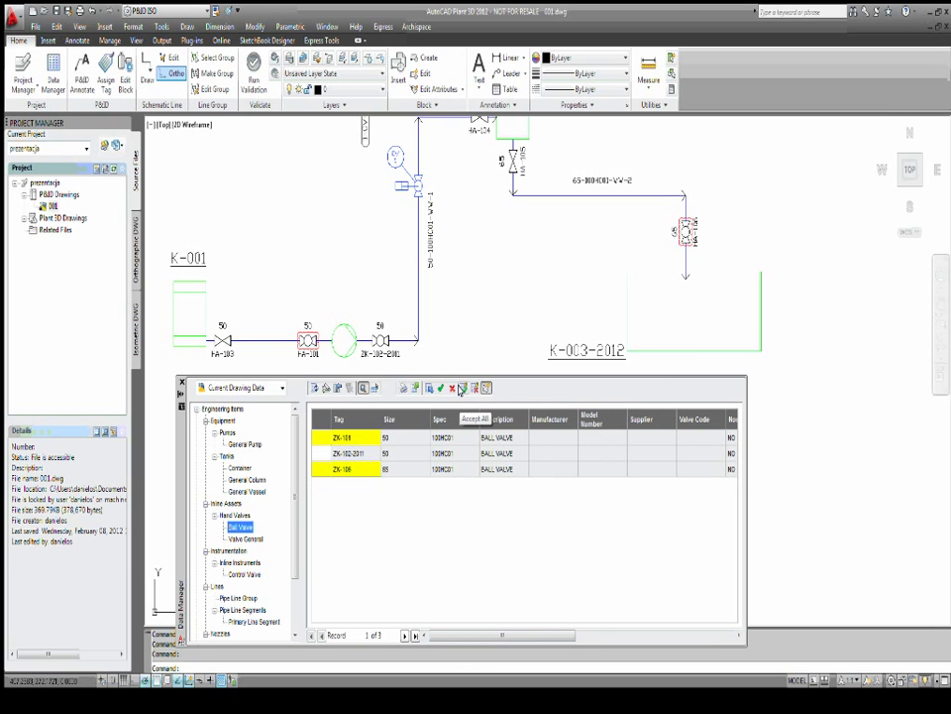
left_click(462, 389)
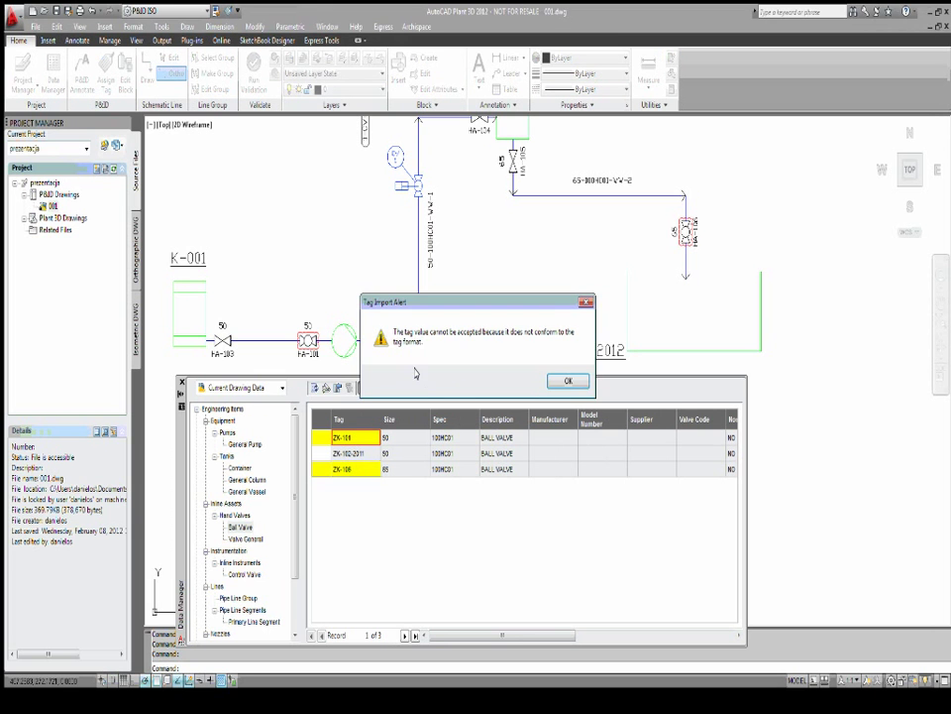
left_click(552, 378)
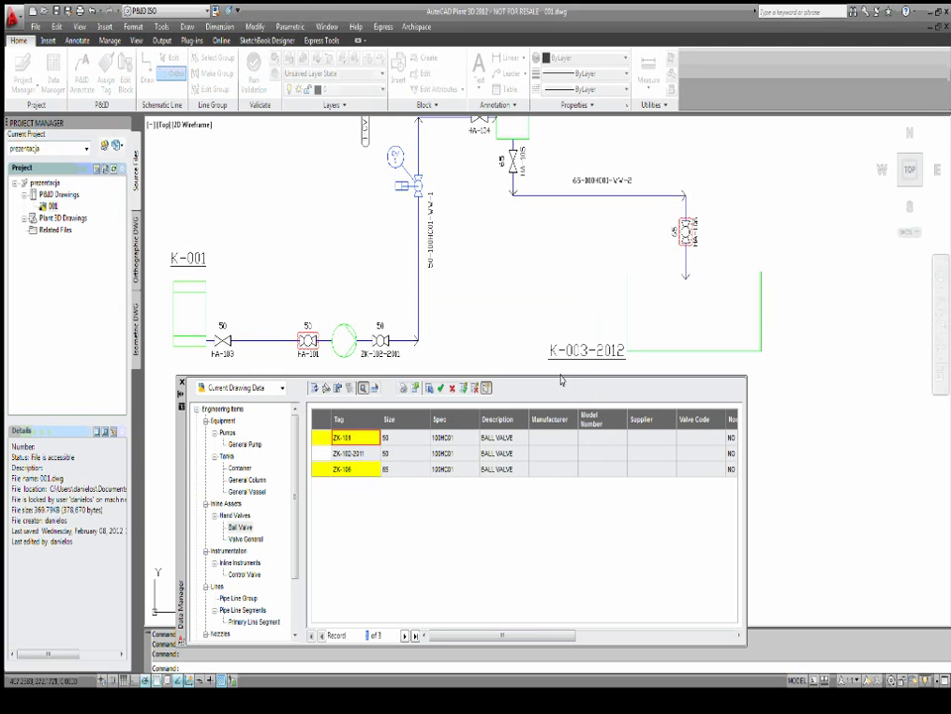
left_click(439, 388)
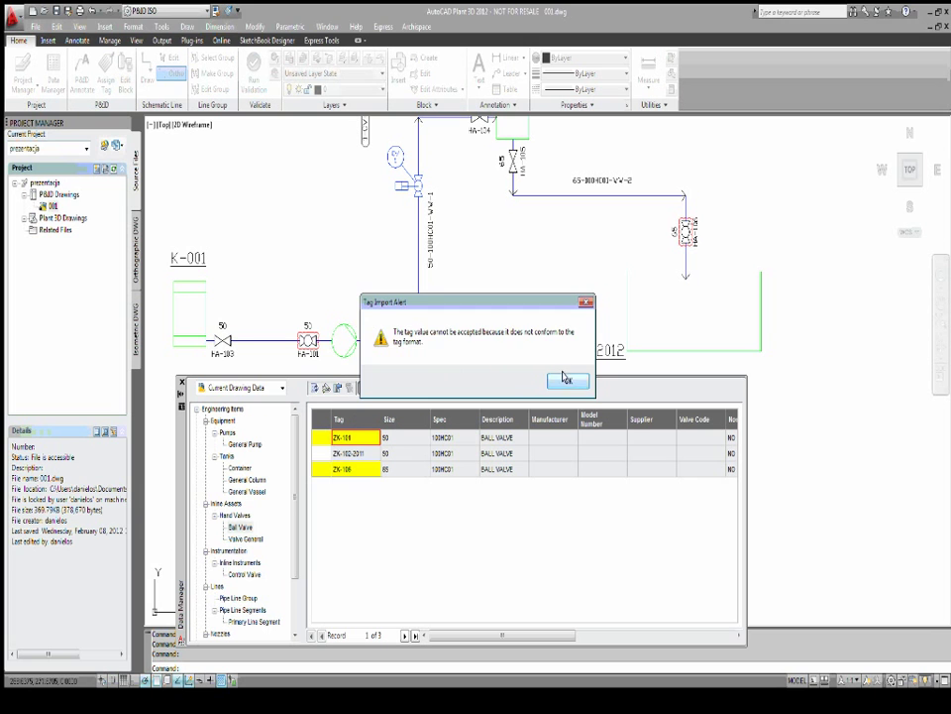
left_click(569, 379)
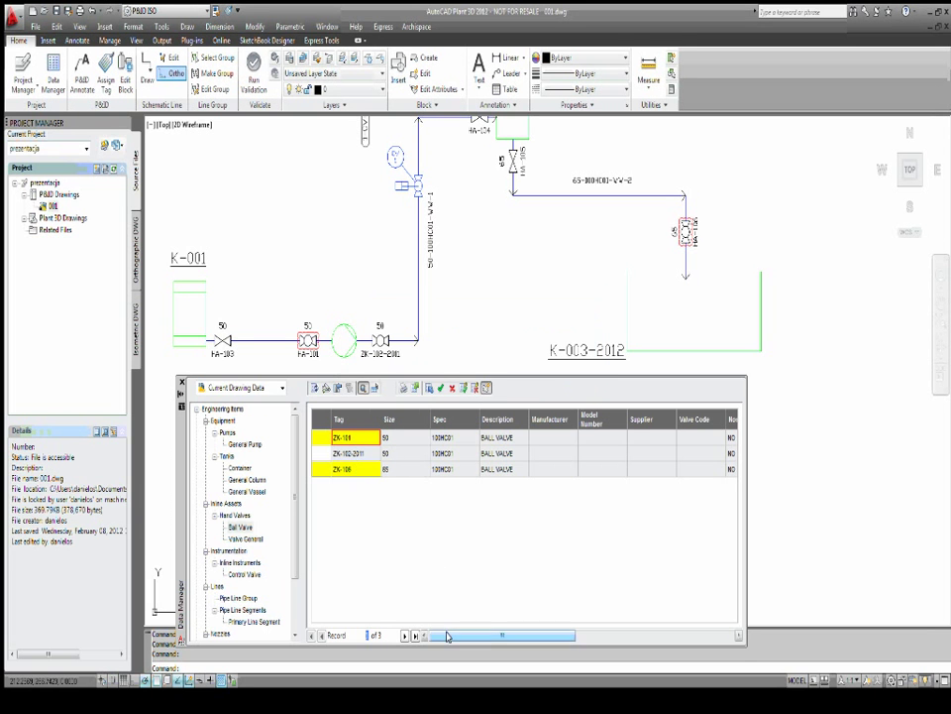
left_click_drag(501, 634, 661, 634)
Review both valves' imported Code and rok_prod values in the grid.
left_click(655, 437)
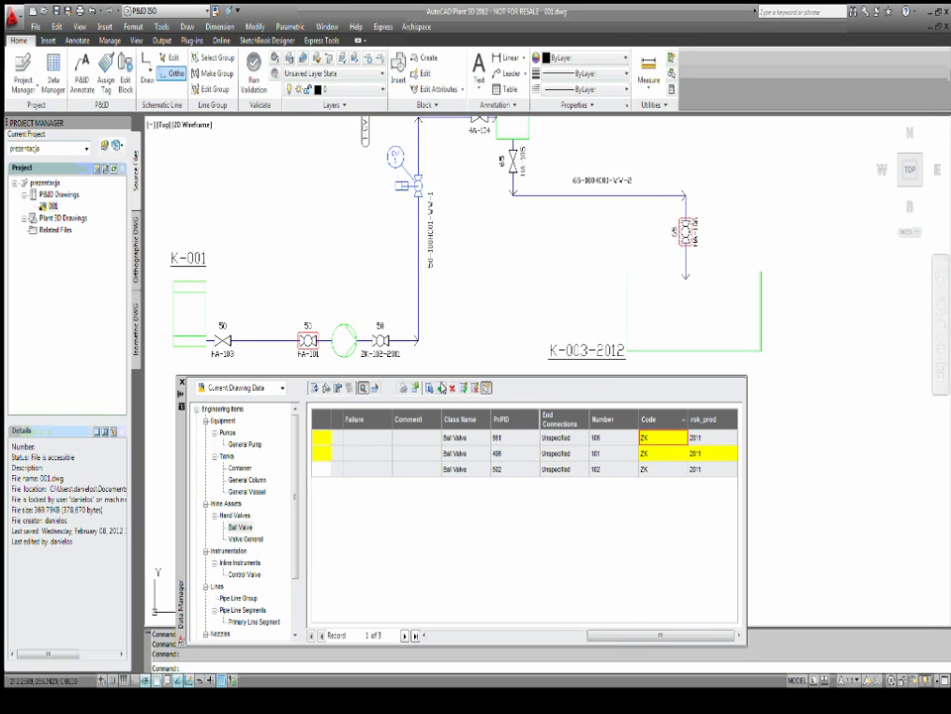
left_click(655, 437)
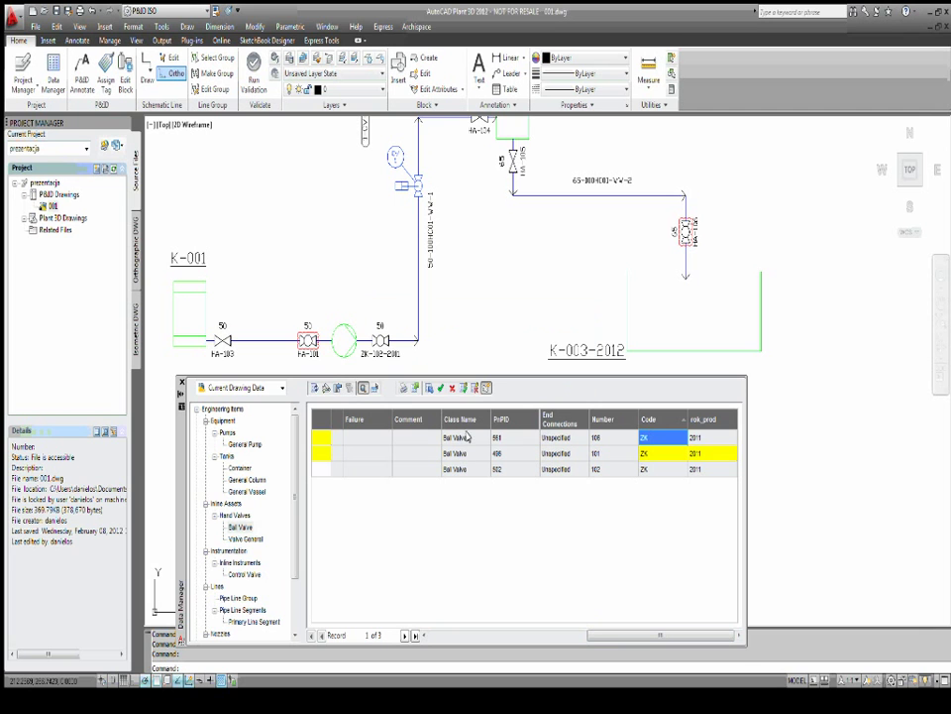
left_click(660, 454)
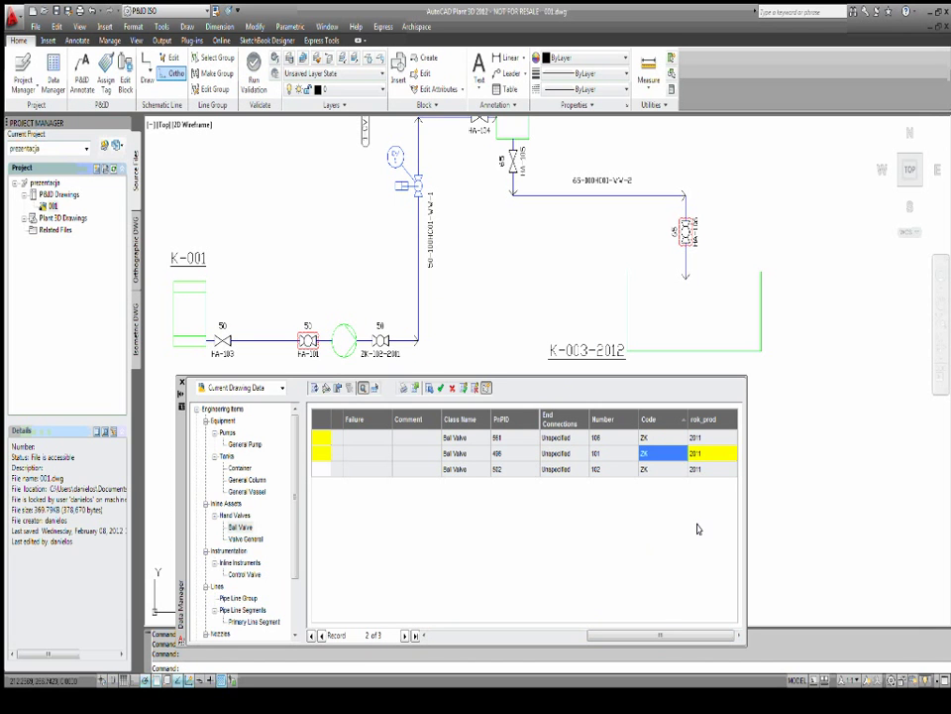
left_click(710, 453)
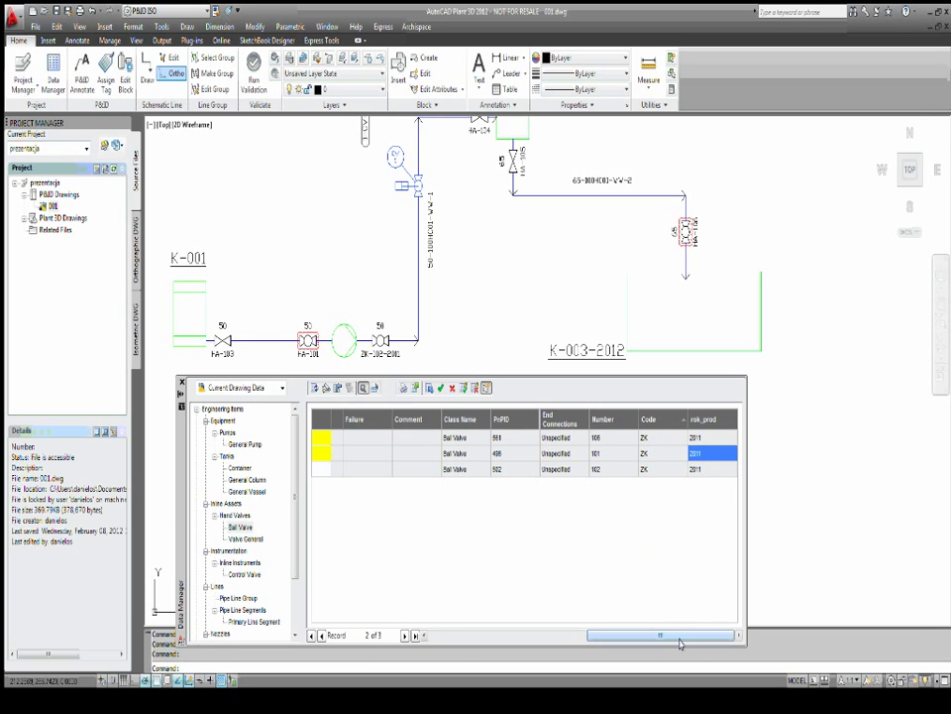
left_click_drag(684, 635, 516, 624)
Reject the imported ZK-108 tags, restoring HA-101 and HA-106.
left_click(359, 448)
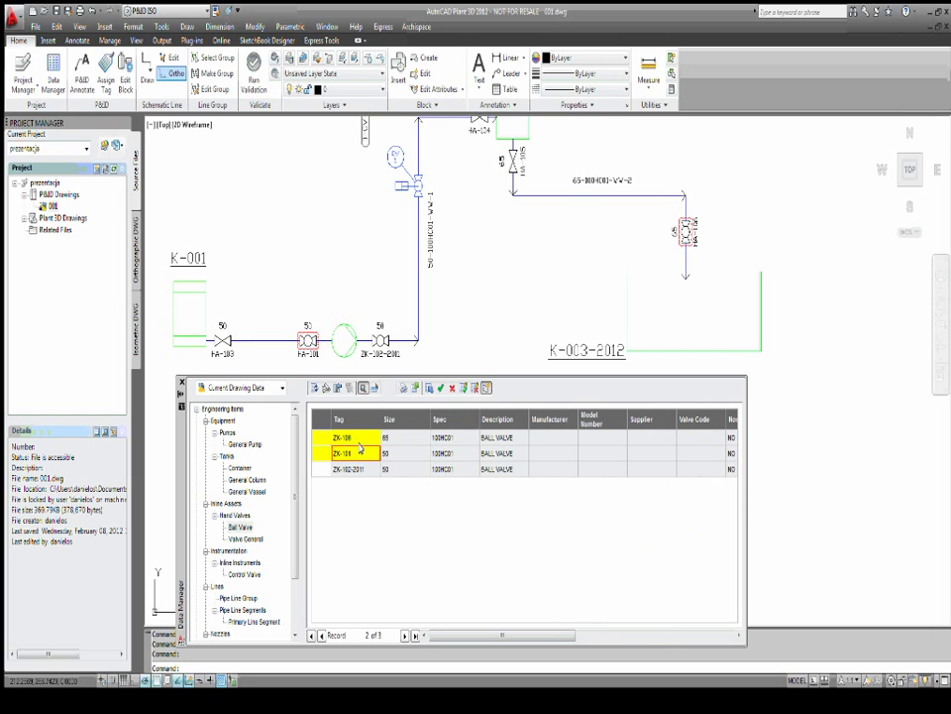
left_click(431, 391)
left_click(569, 381)
left_click(449, 390)
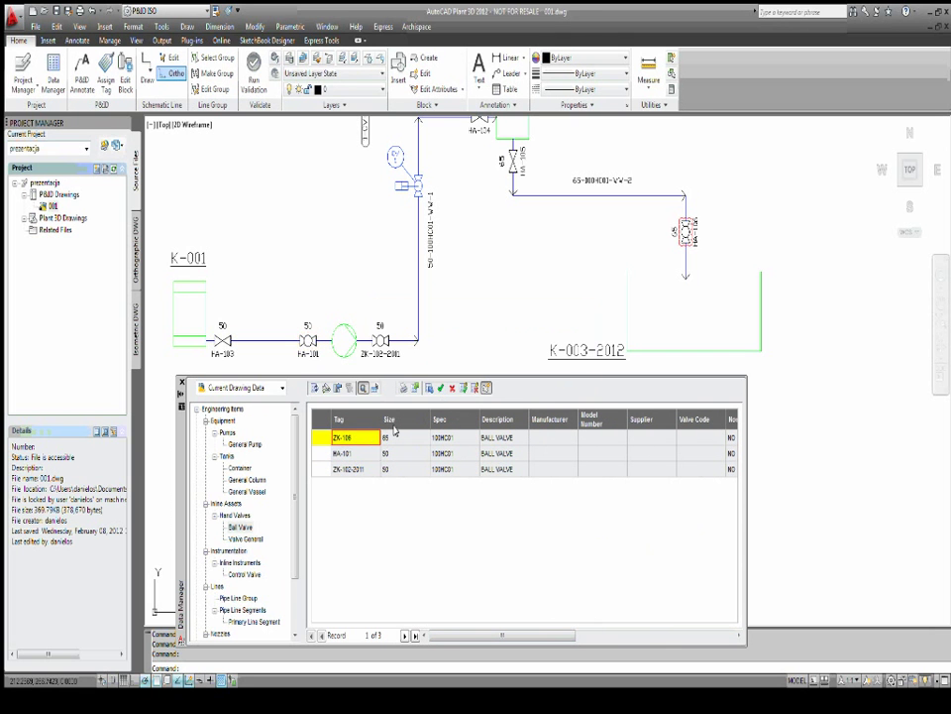
left_click(449, 388)
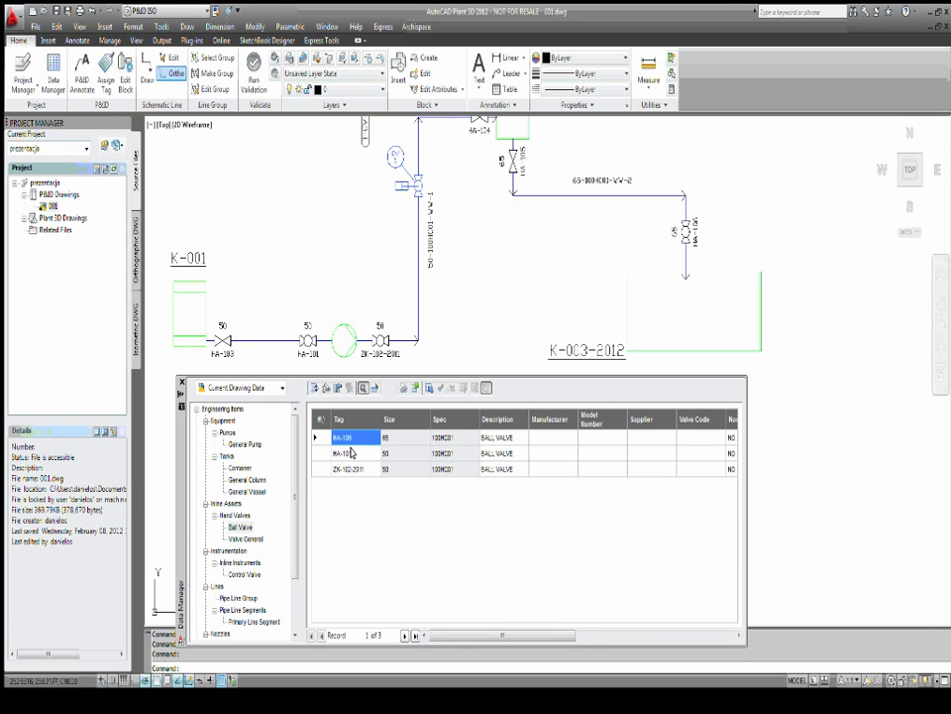
Select valve HA-106, turn on Show Selected Items in Data Manager, then clear the selection.
mouse_move(501, 634)
left_mouse_down()
mouse_move(661, 634)
mouse_move(491, 637)
left_mouse_up()
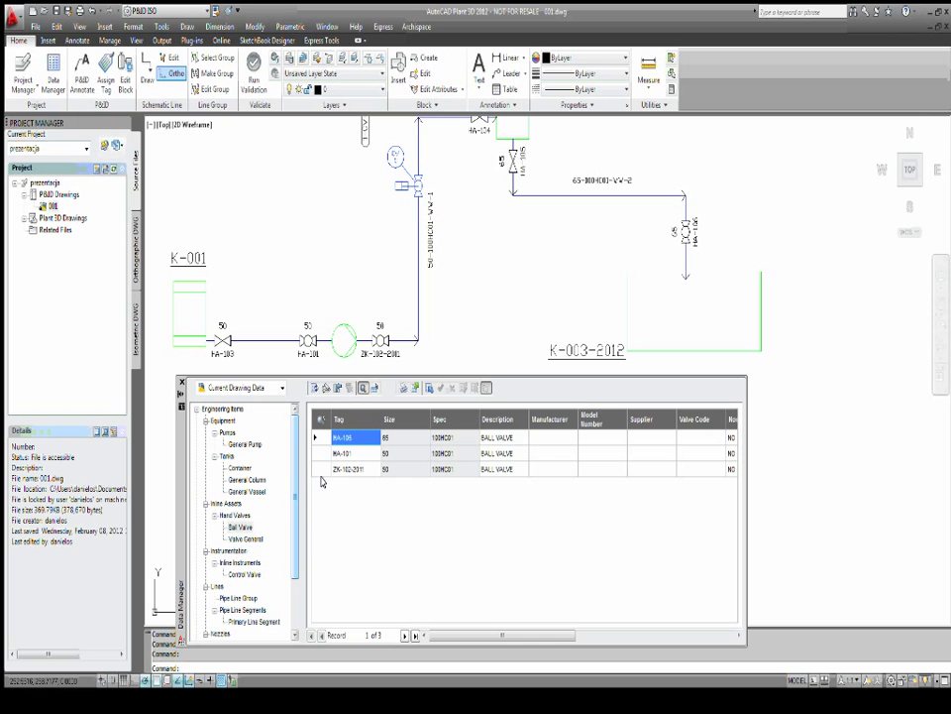
left_click_drag(448, 638, 650, 559)
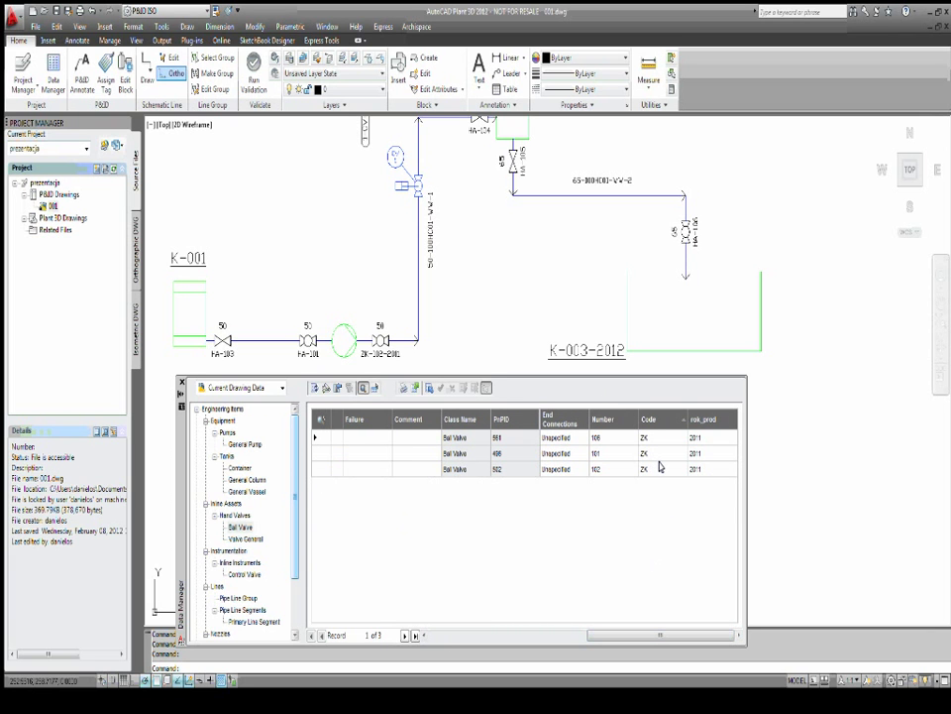
left_click(513, 634)
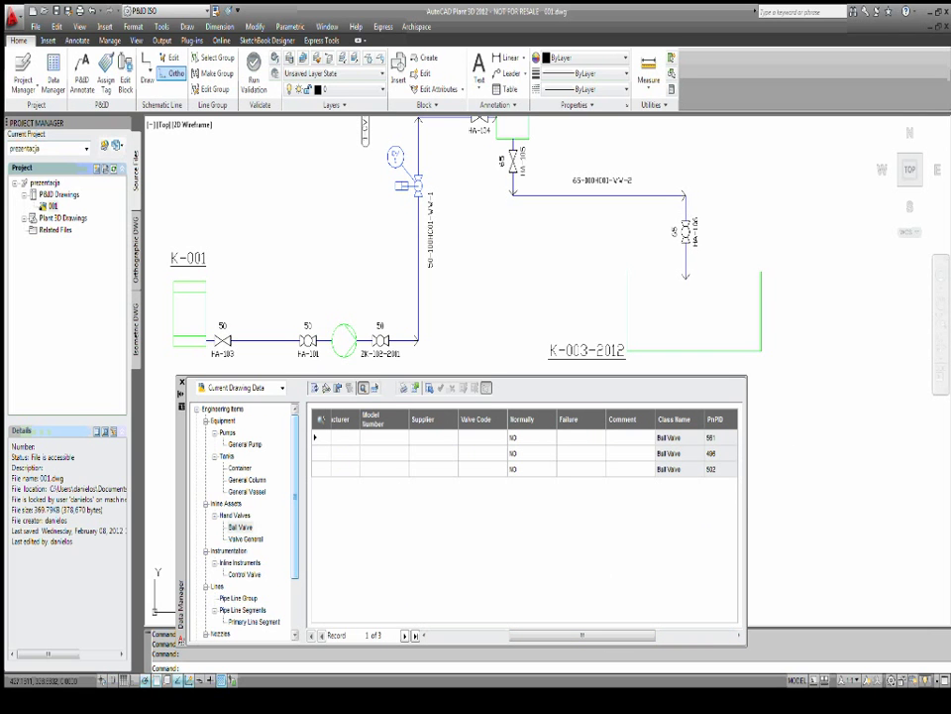
left_click(685, 230)
right_click(701, 217)
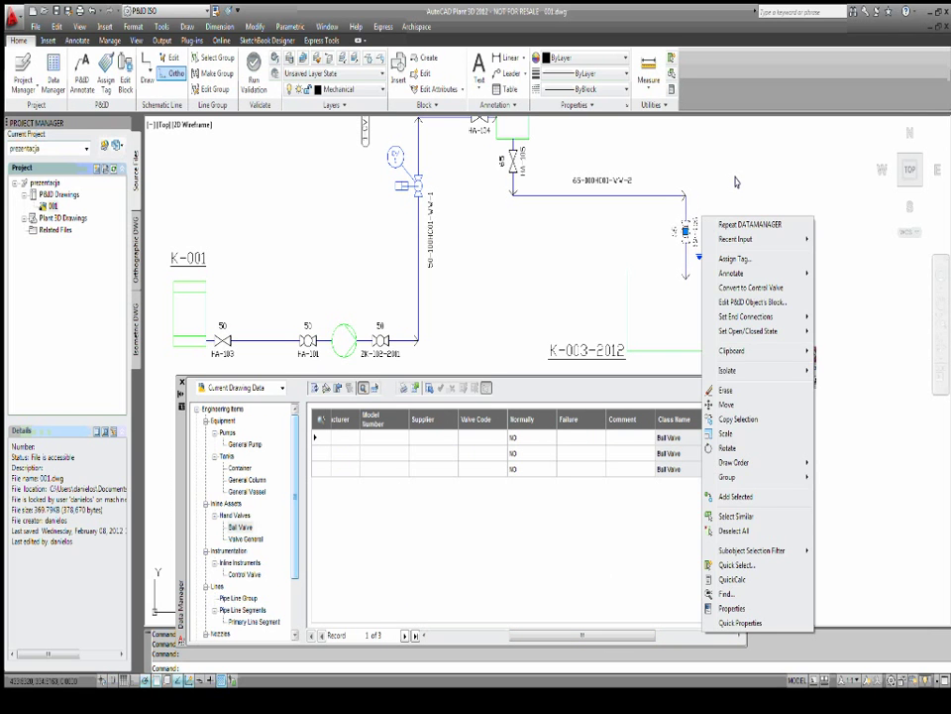
left_click(556, 563)
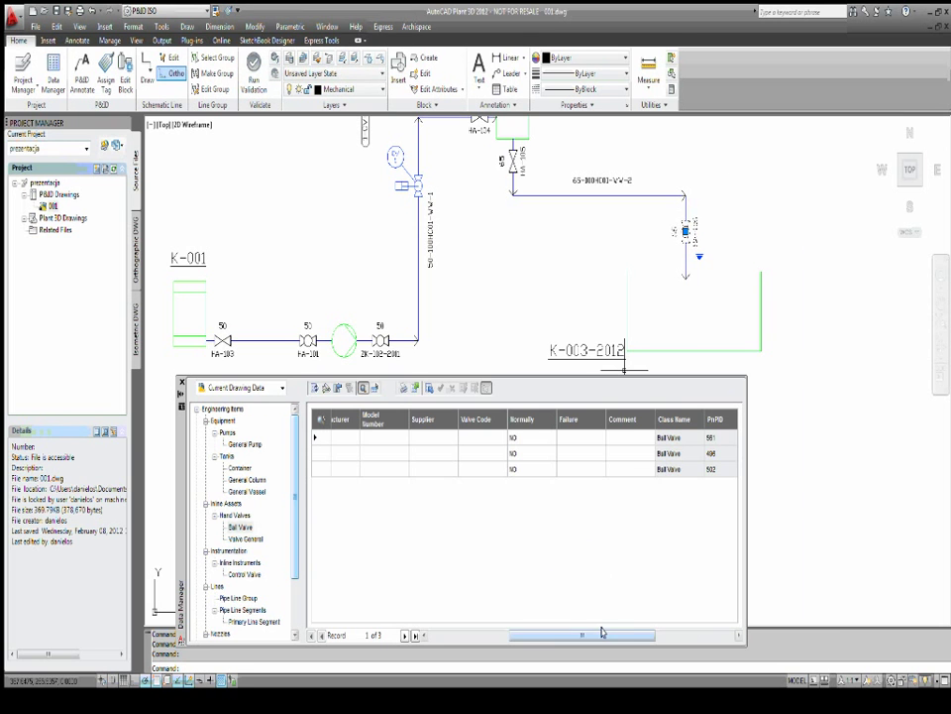
left_click_drag(600, 632, 470, 623)
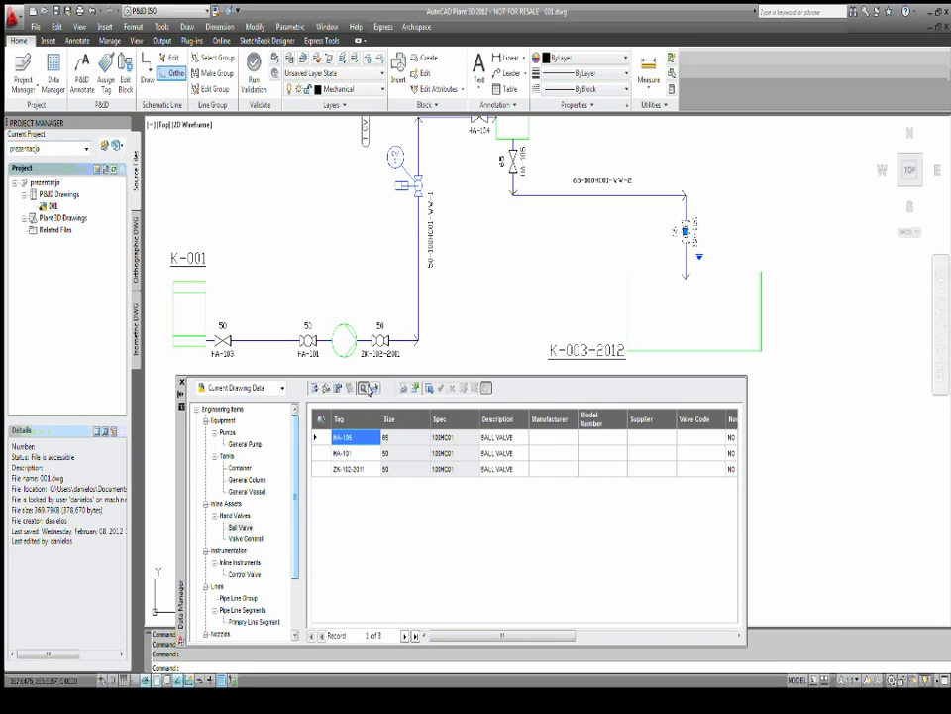
left_click(367, 389)
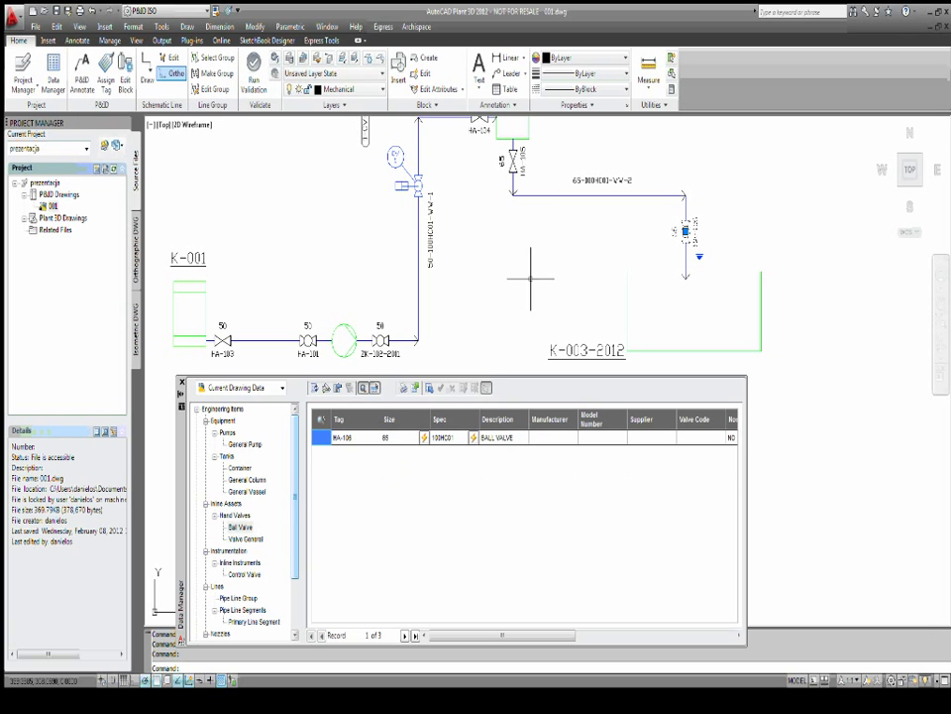
right_click(686, 230)
key("Escape")
Assign valve HA-106 the tag ZK-106-2011 (Code ZK, Number 106, rok_prod 2011).
scroll(686, 233, "up", 5)
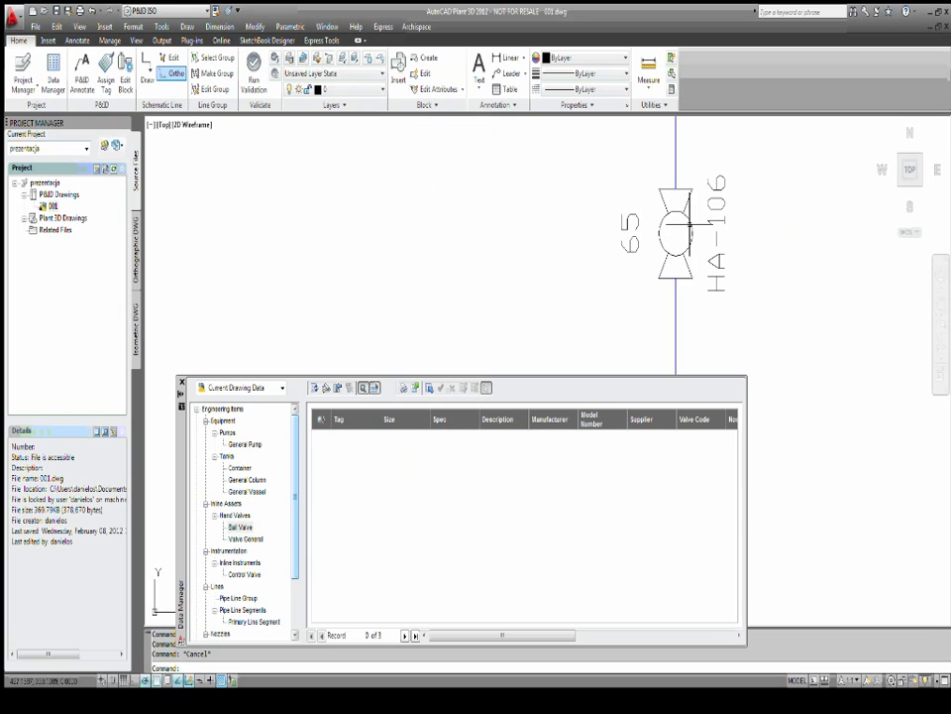
left_click(684, 232)
right_click(714, 226)
left_click(752, 265)
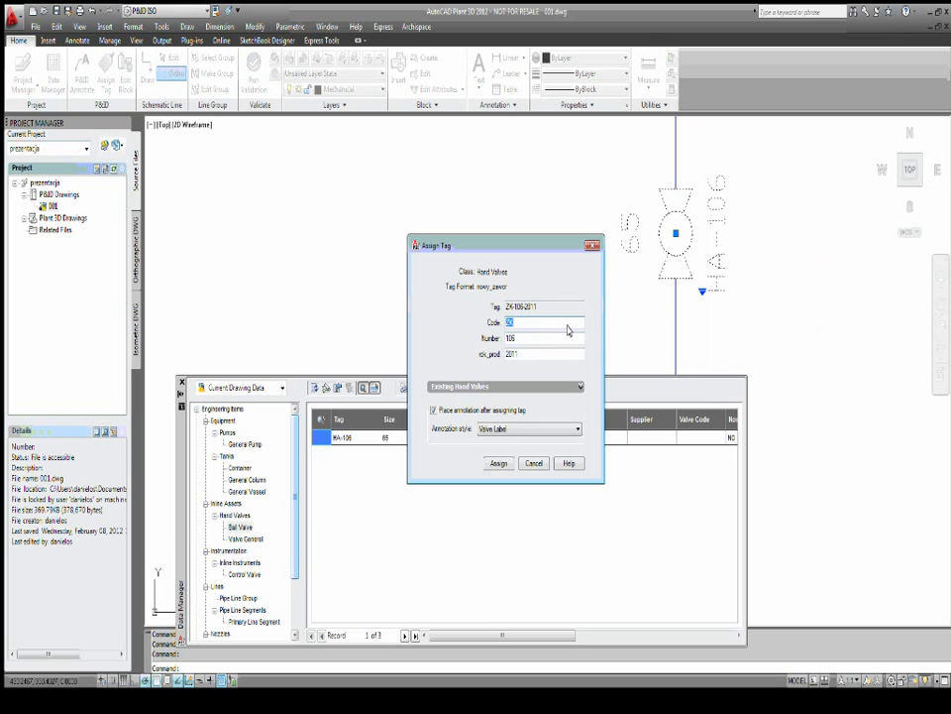
left_click(498, 463)
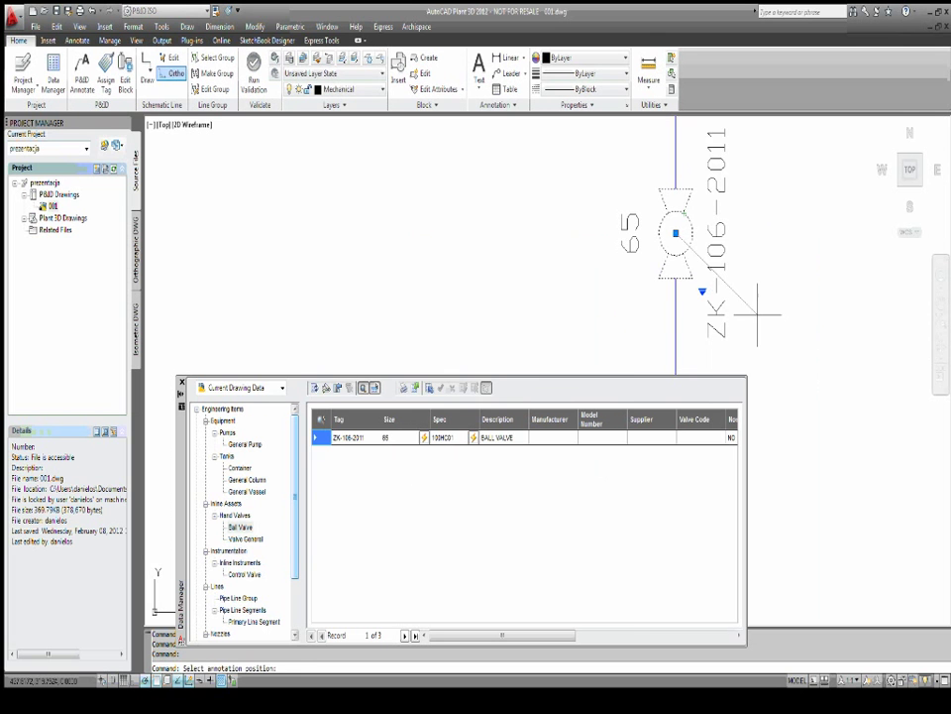
key("Escape")
scroll(753, 295, "down", 2)
scroll(718, 325, "down", 1)
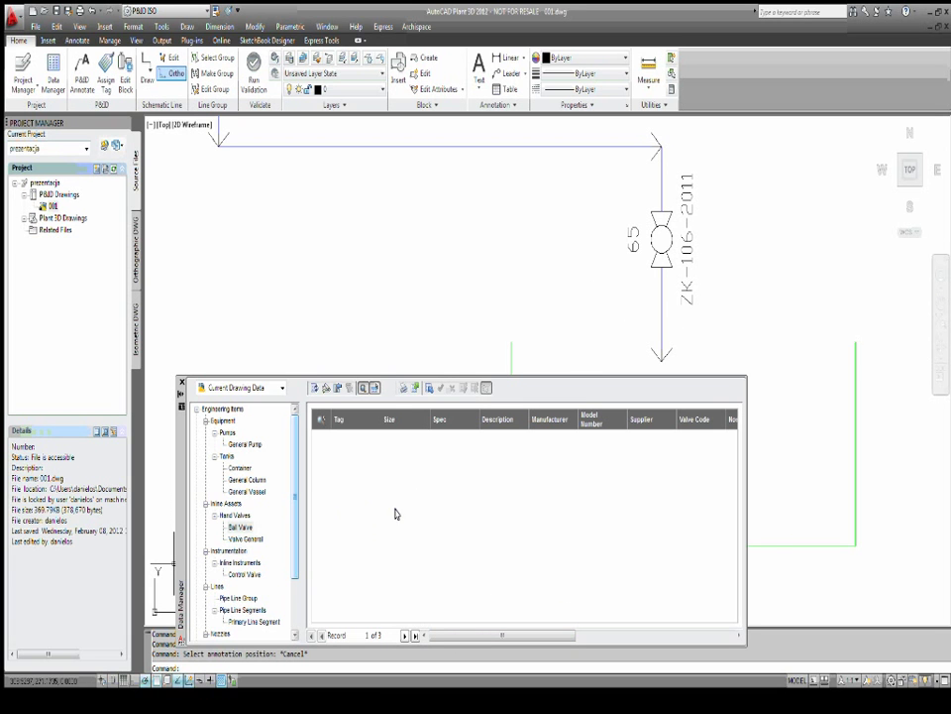
List the Tanks in Data Manager and export them to the 001-Tanks.xls workbook.
left_click(345, 190)
scroll(403, 277, "down", 3)
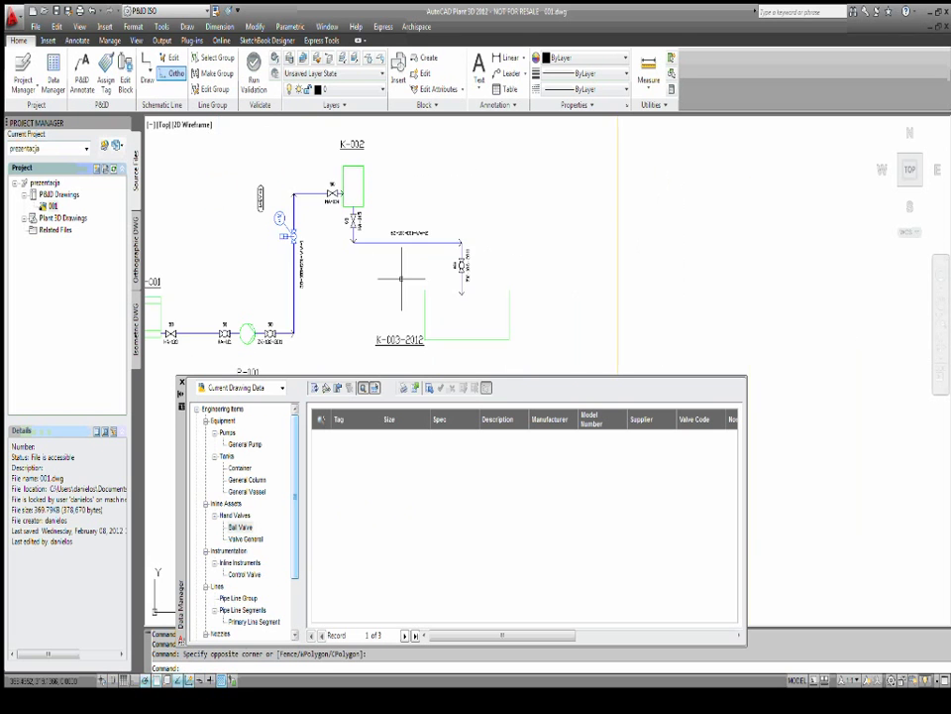
scroll(437, 288, "down", 2)
middle_click_drag(437, 288, 506, 224)
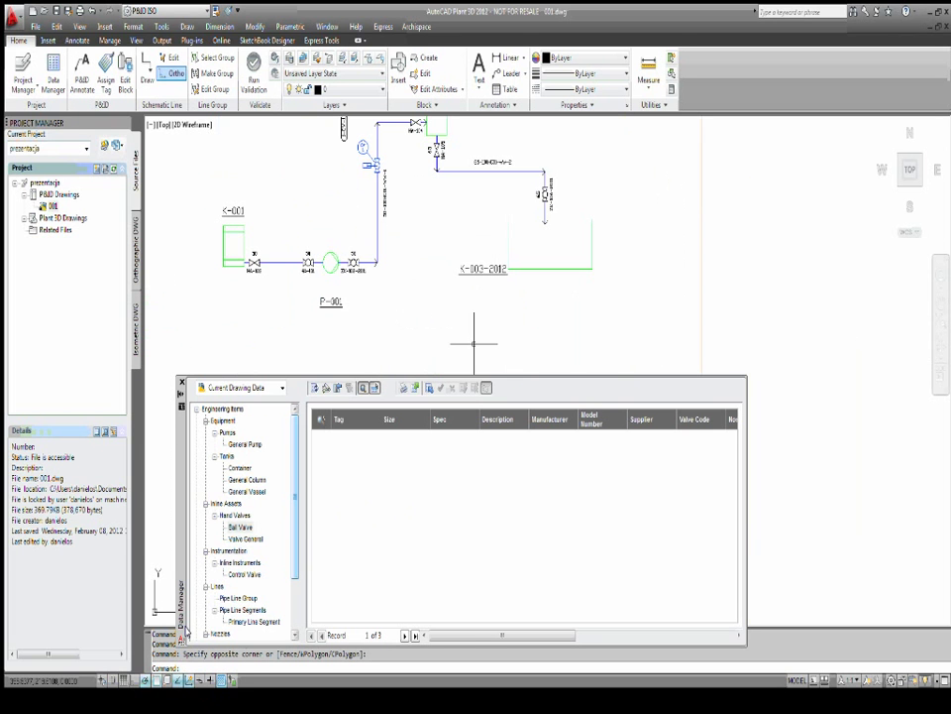
left_click(229, 457)
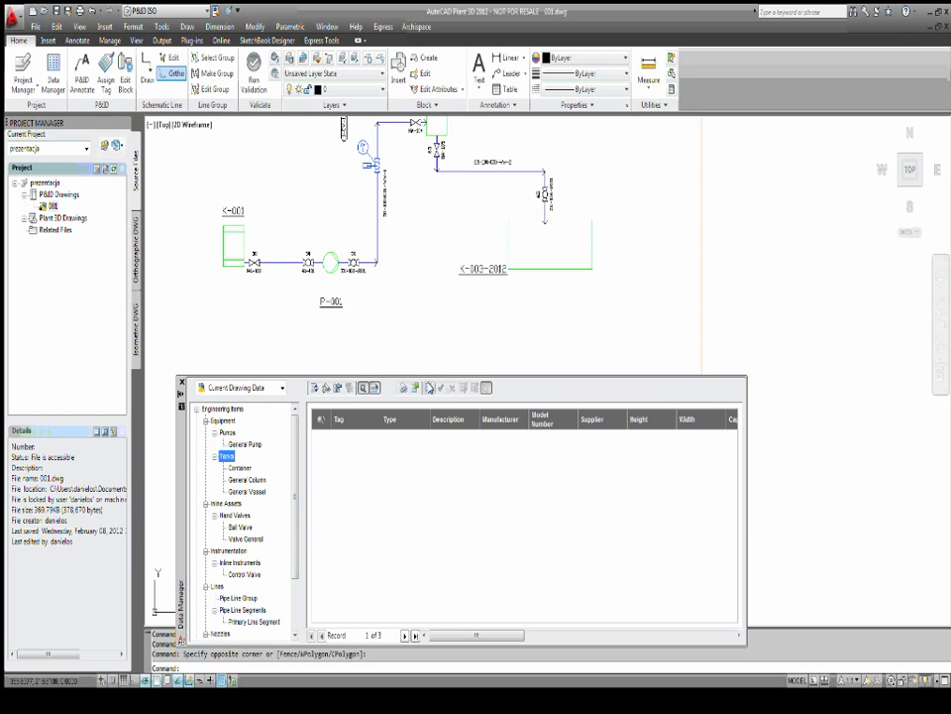
left_click(429, 387)
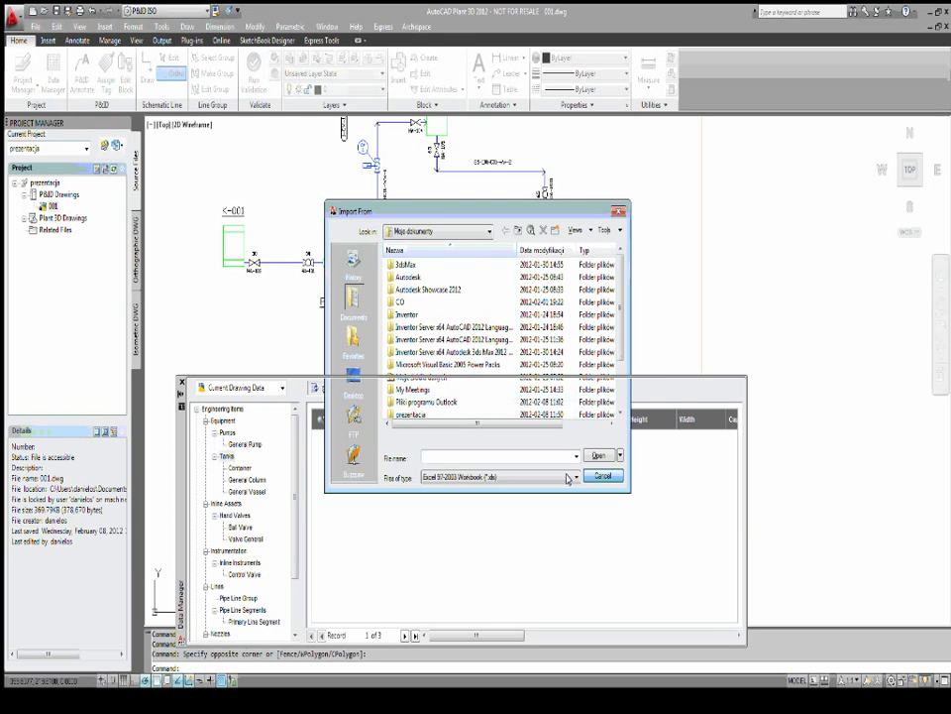
left_click(602, 477)
left_click(416, 387)
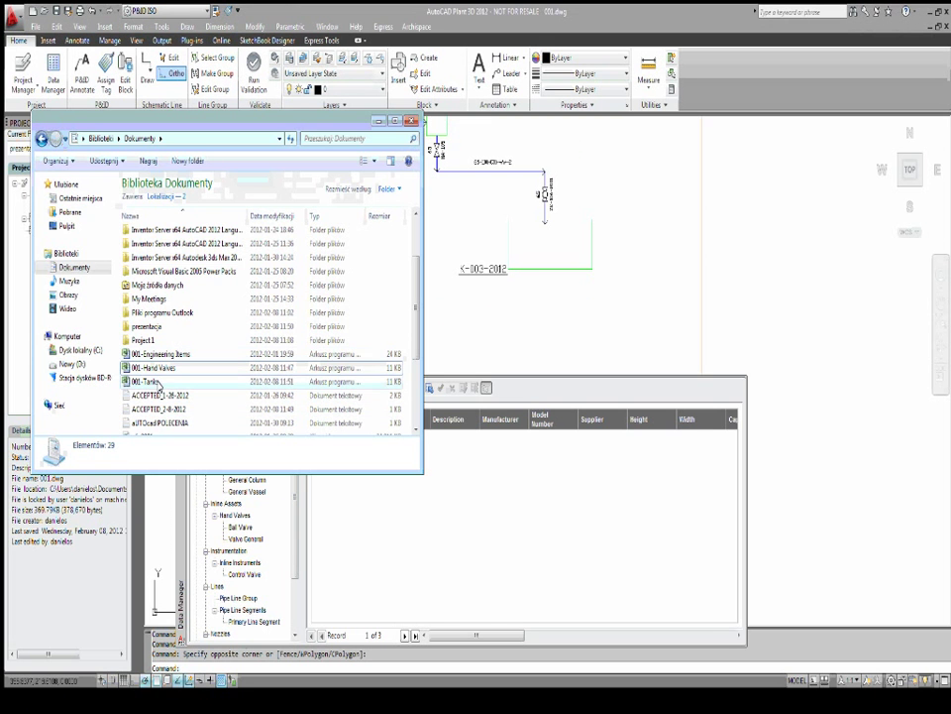
Open 001-Tanks.xls, dismiss the format warning and browse through to the Tanks sheet.
double_click(147, 382)
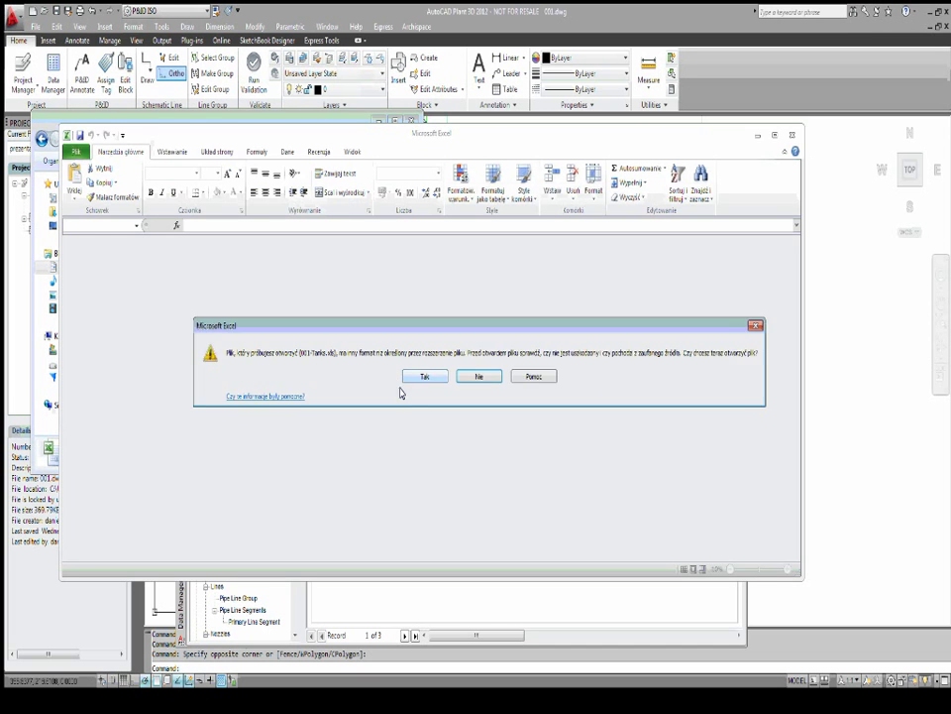
left_click(407, 378)
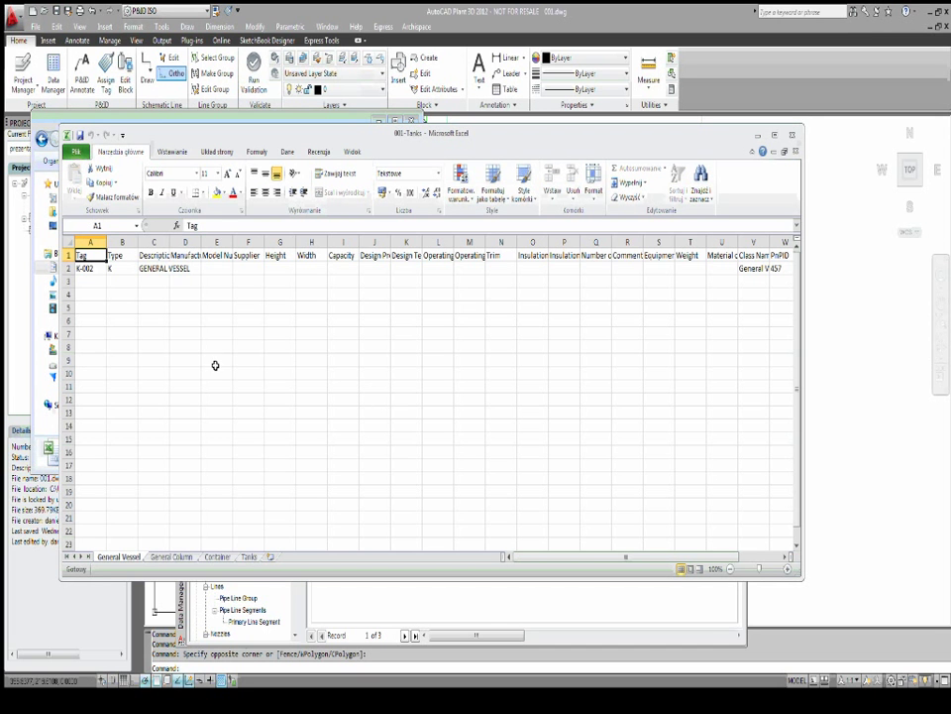
left_click(182, 556)
left_click(235, 553)
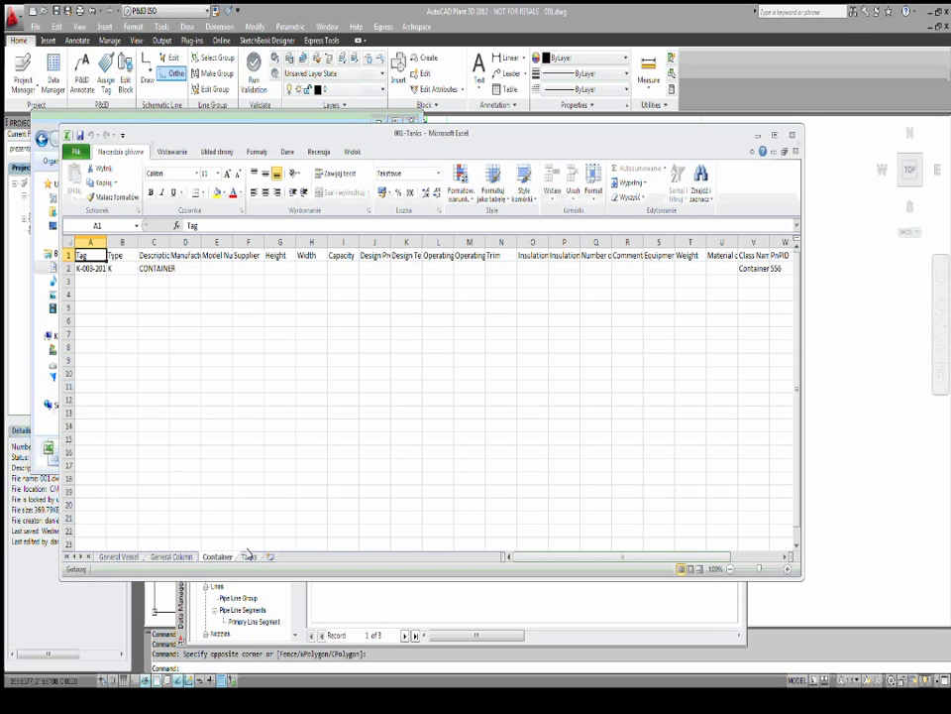
left_click(247, 555)
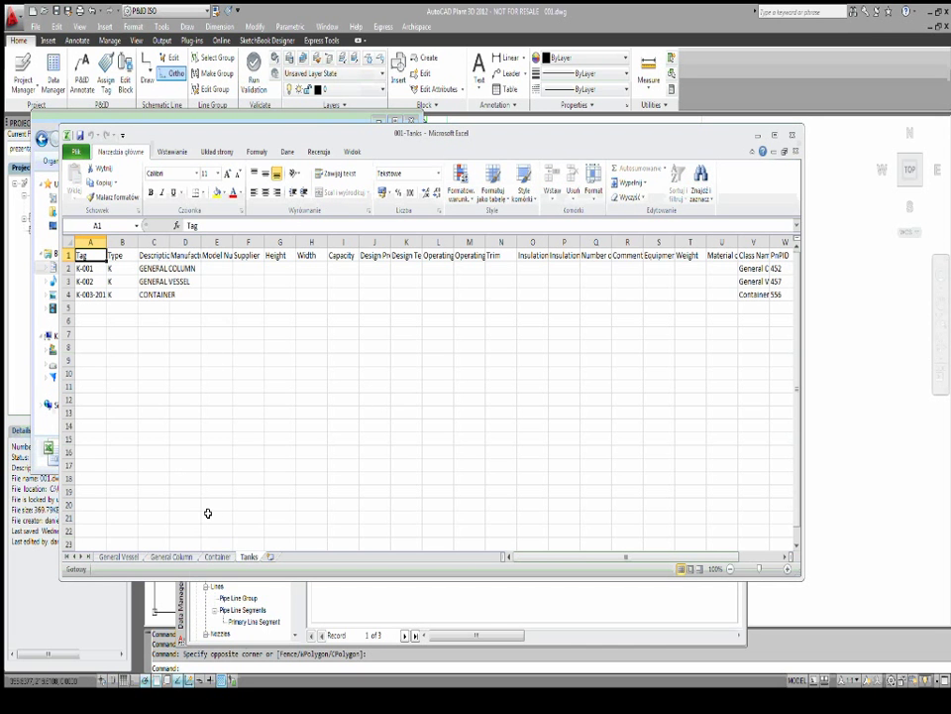
Recheck the Container and General Column sheets, ending on the Tanks sheet with K-001, K-002, K-003.
left_click(209, 557)
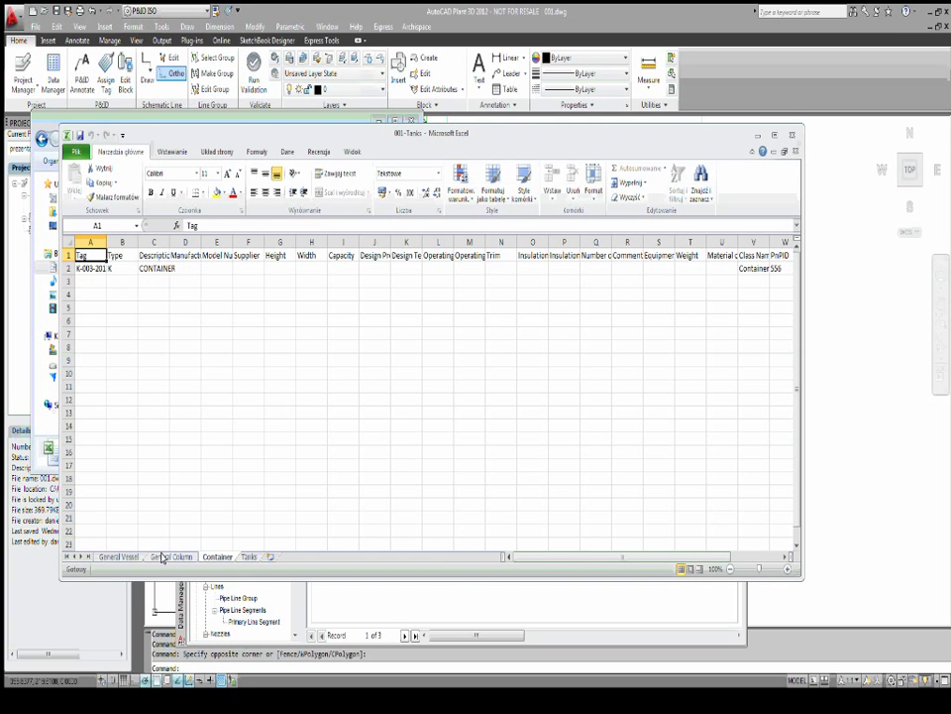
left_click(164, 555)
left_click(177, 558)
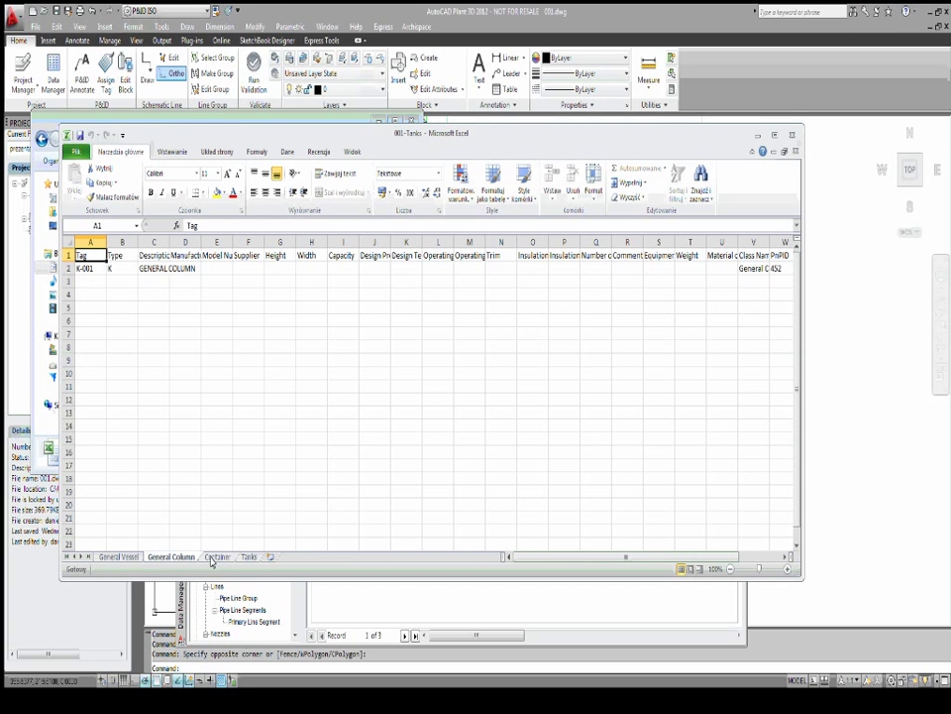
left_click(217, 557)
left_click(169, 557)
left_click(217, 557)
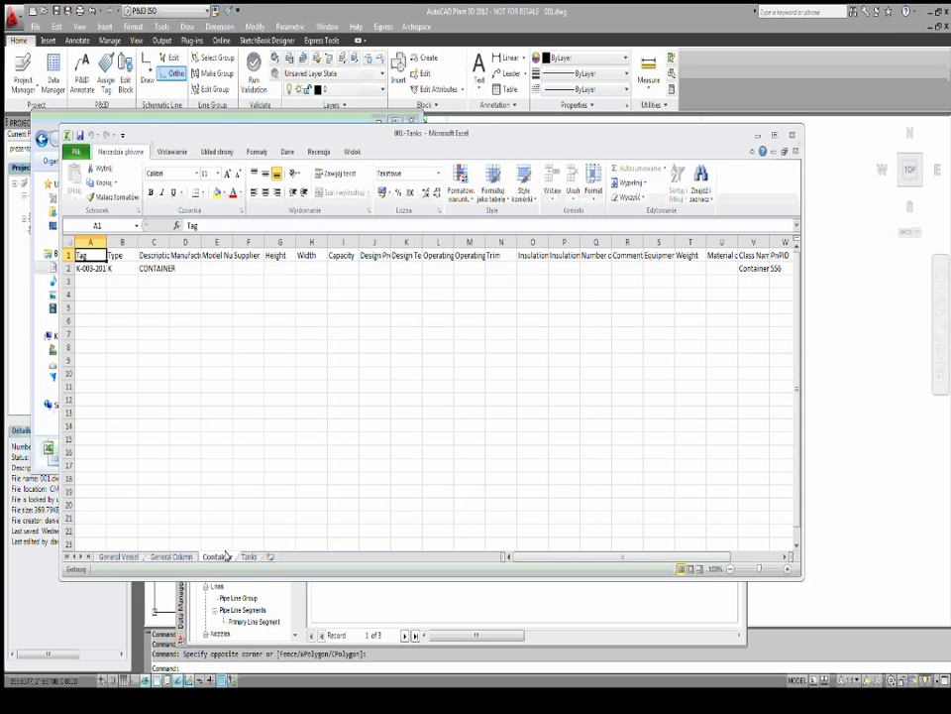
left_click(248, 557)
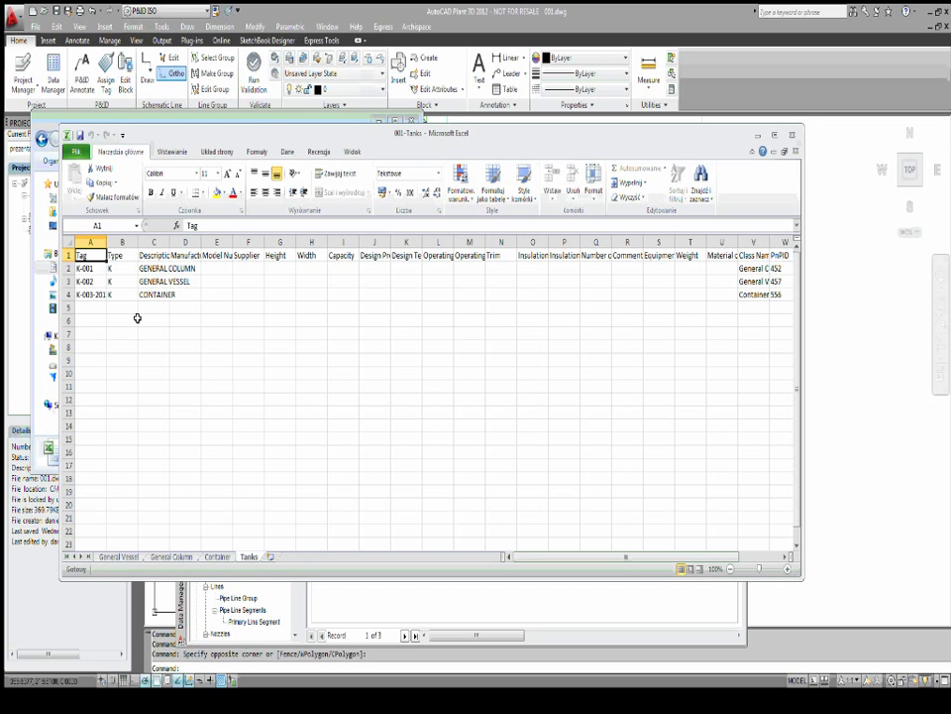
left_click_drag(563, 557, 700, 536)
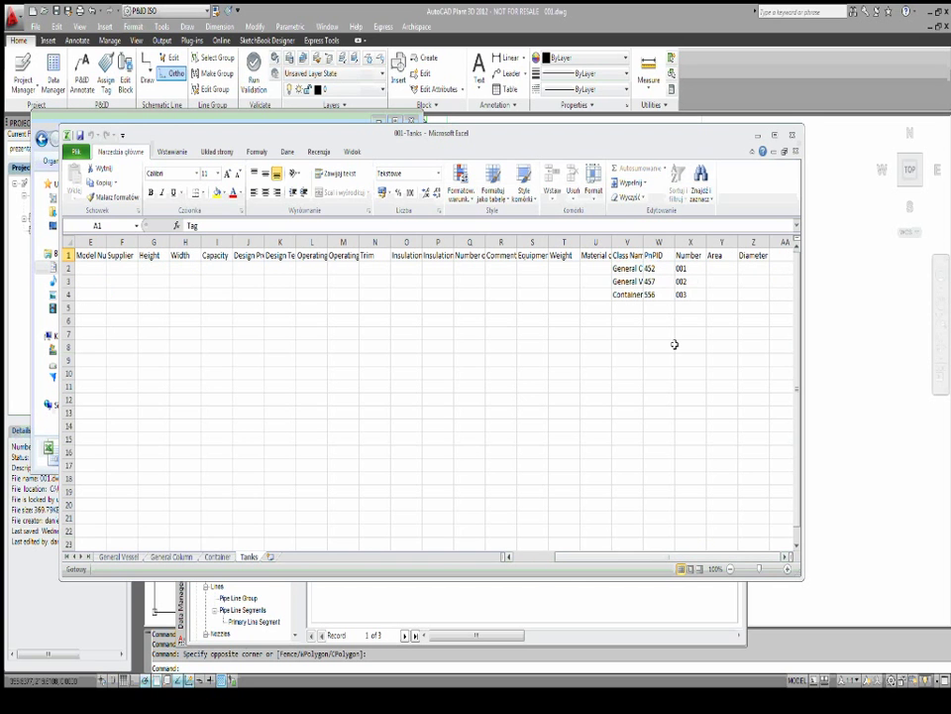
left_click_drag(593, 557, 550, 557)
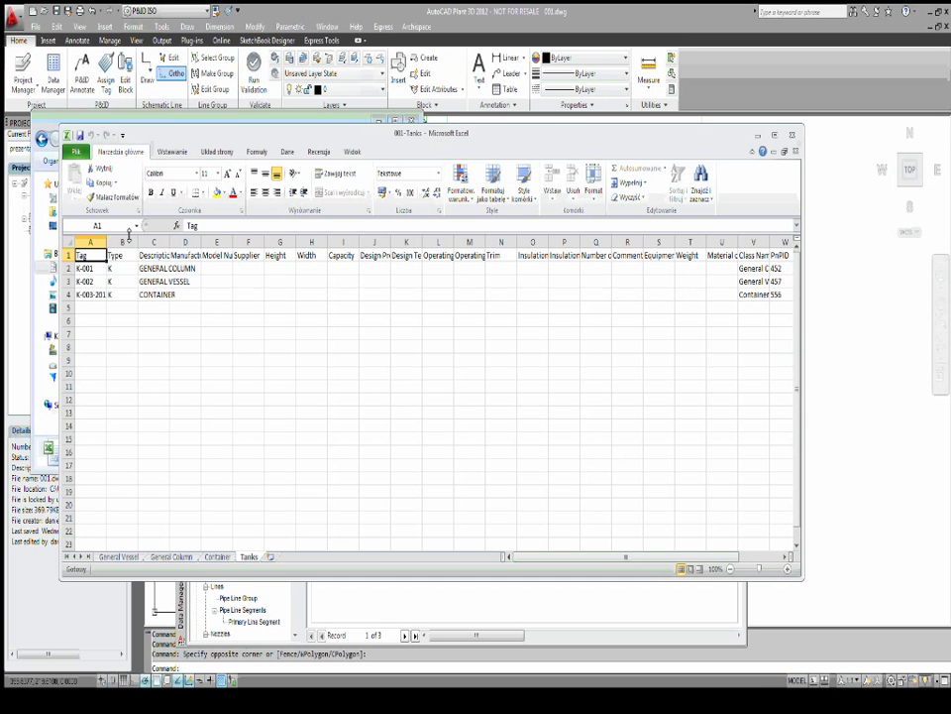
Try editing K-001's protected Type cell, dismiss the warning, and widen the Type column.
left_click(123, 269)
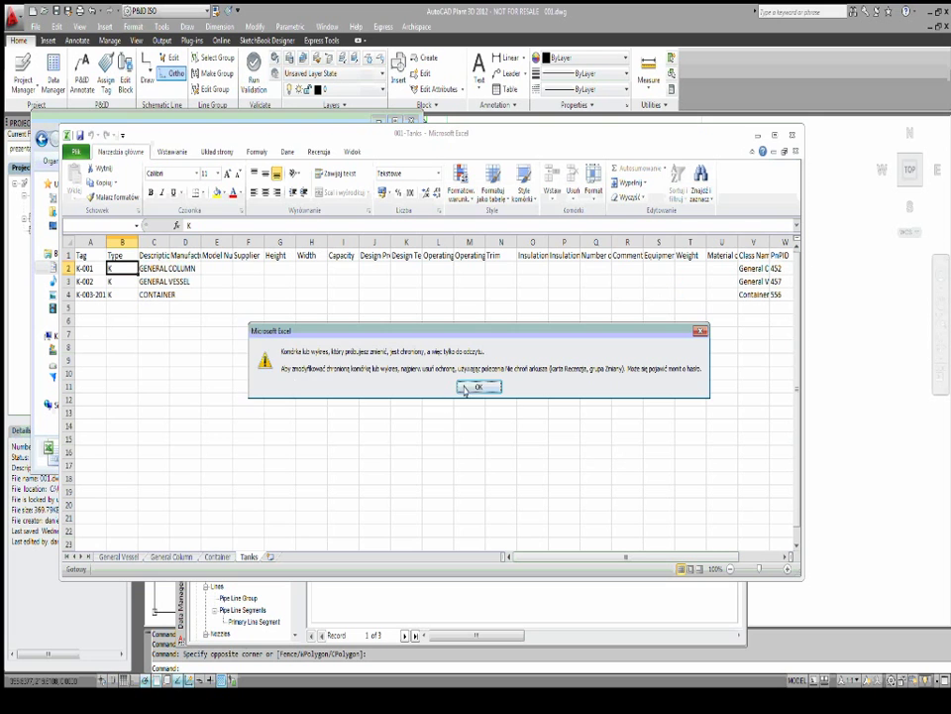
left_click(481, 415)
key("Delete")
left_click(479, 386)
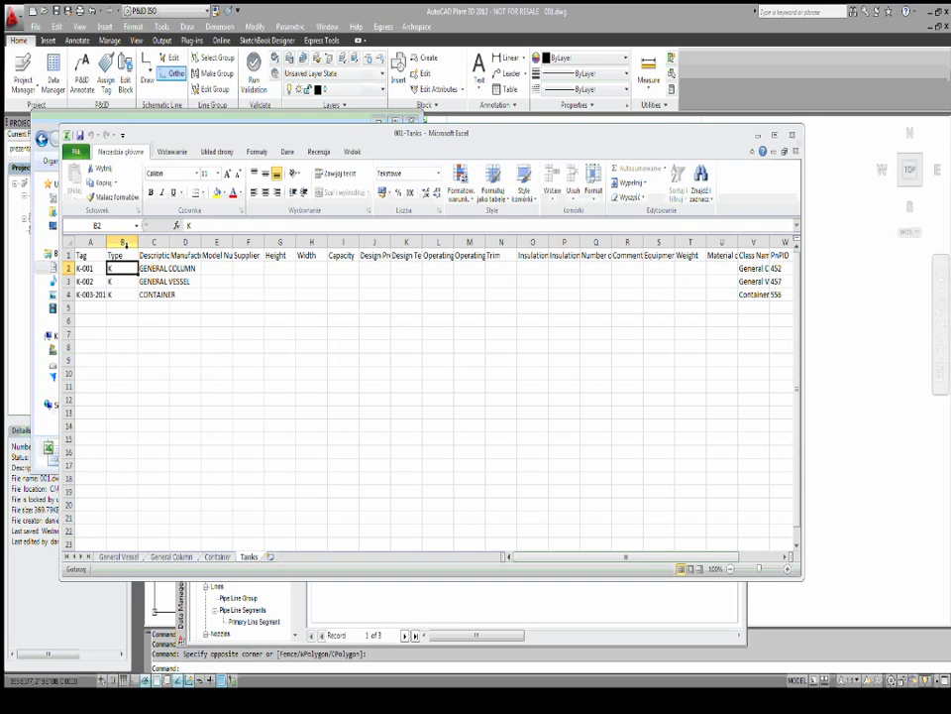
left_click(158, 272)
left_click_drag(138, 242, 167, 242)
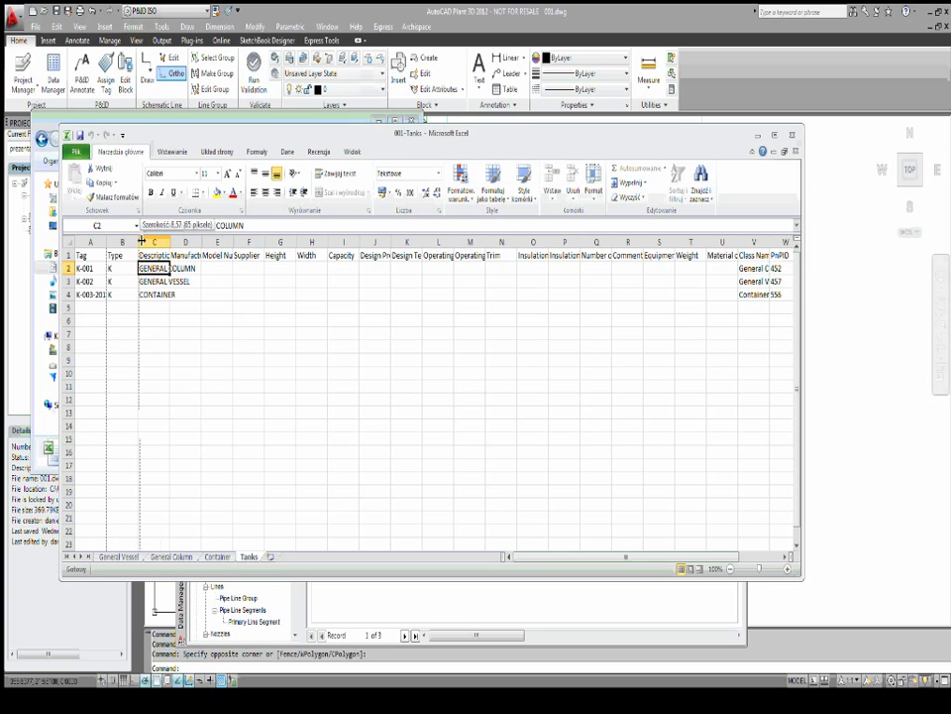
key("Down")
key("Down")
key("Right")
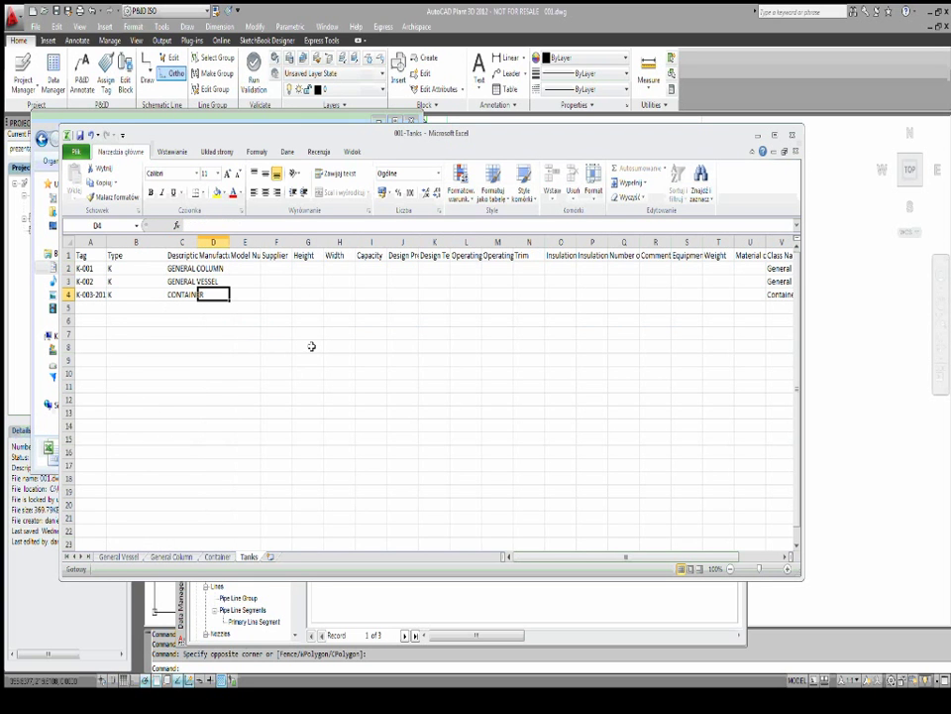
Set K-001's Width in H2 to 123 and close the workbook.
double_click(344, 268)
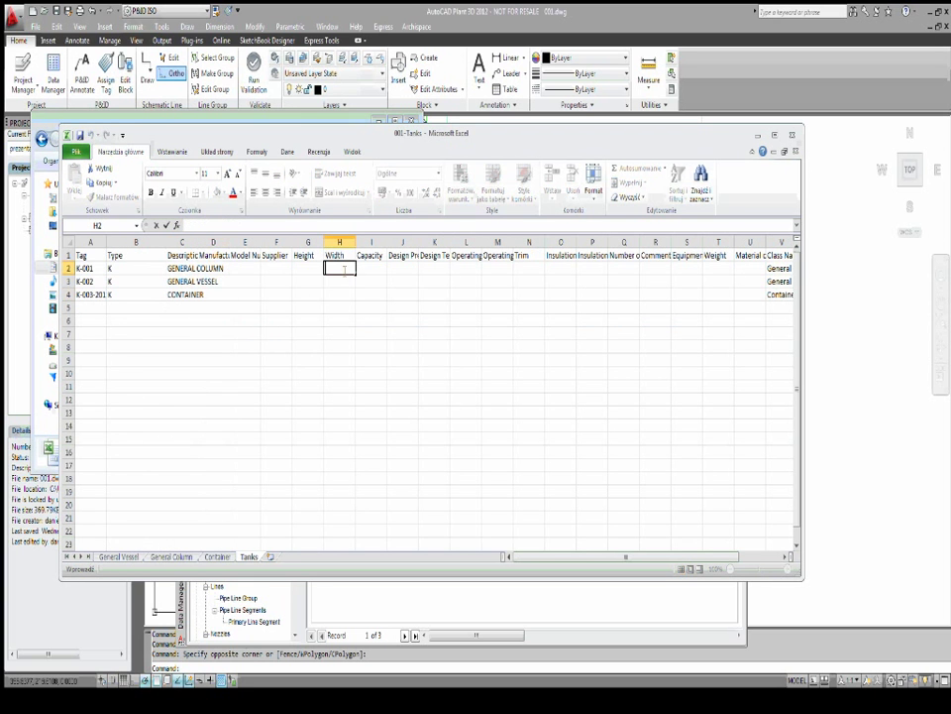
type("123")
left_click_drag(371, 307, 366, 298)
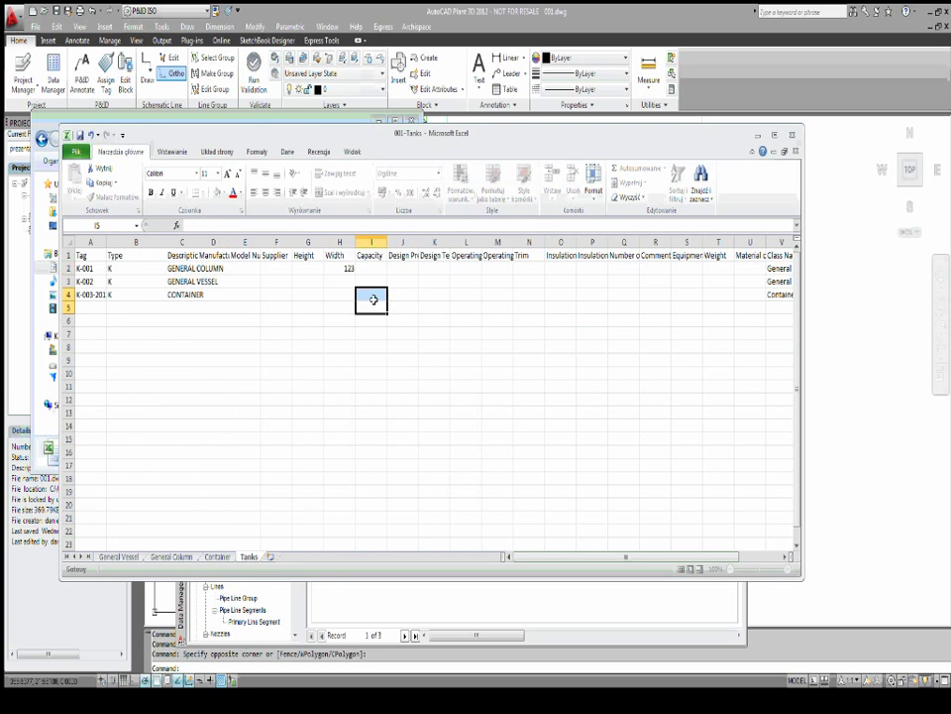
left_click(431, 267)
left_click(459, 268)
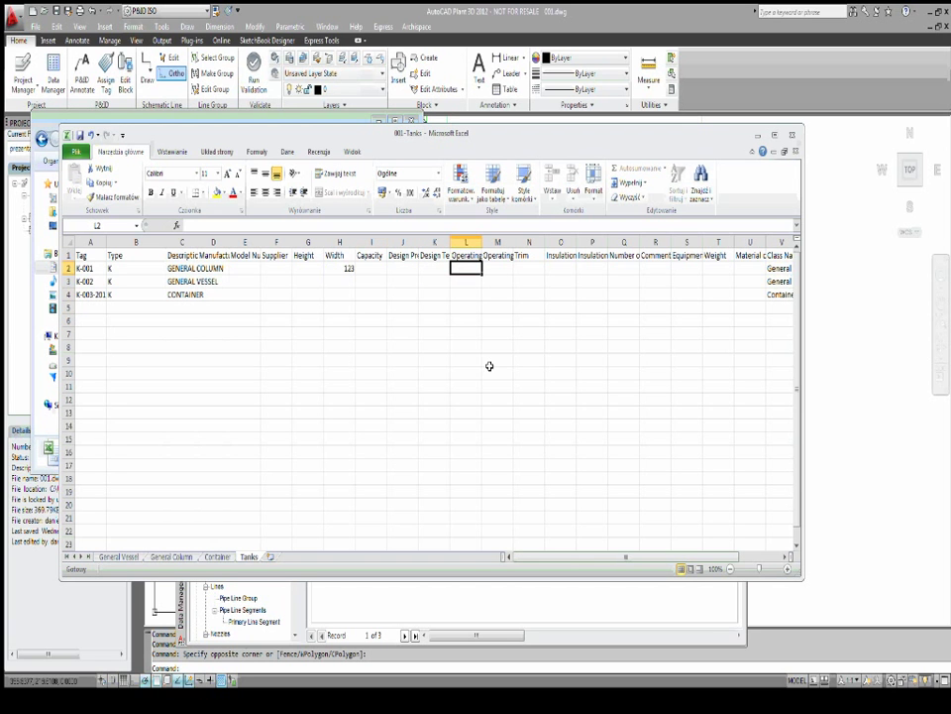
left_click_drag(584, 557, 627, 566)
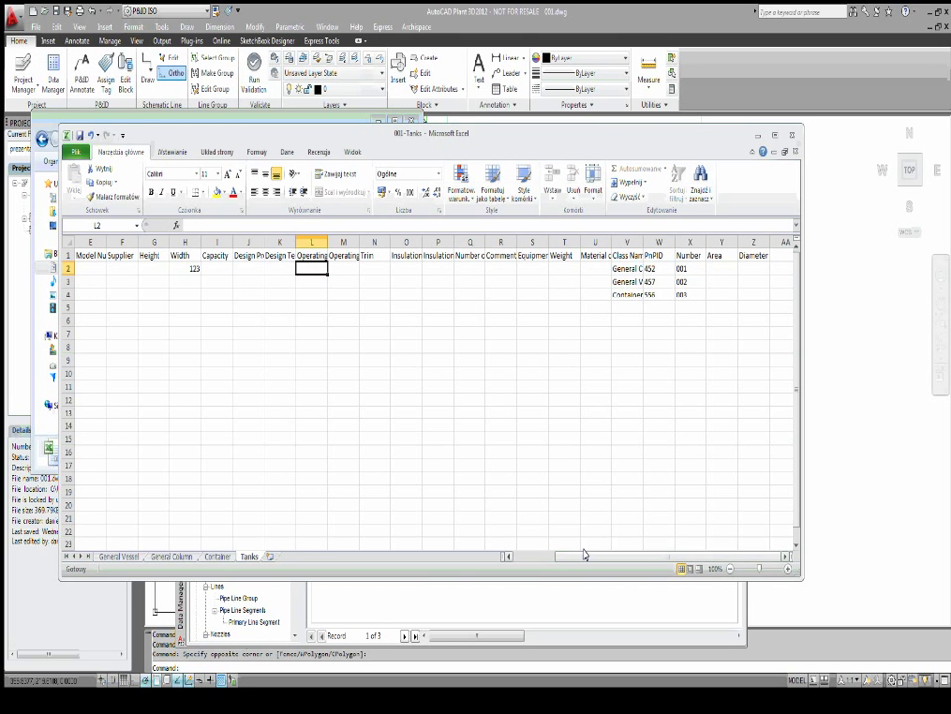
left_click_drag(584, 555, 541, 555)
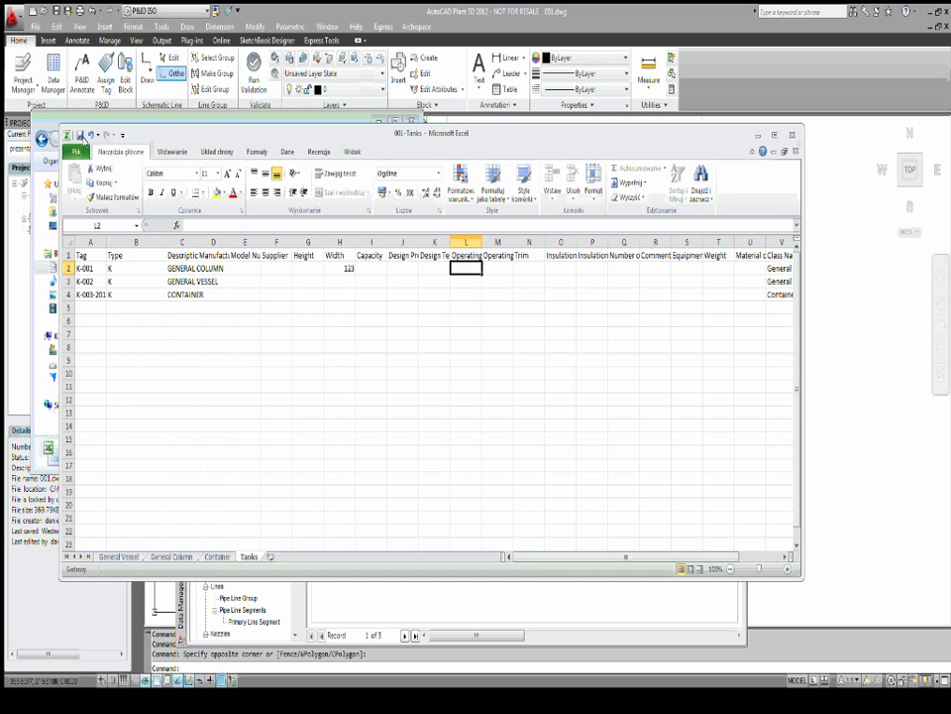
left_click(792, 134)
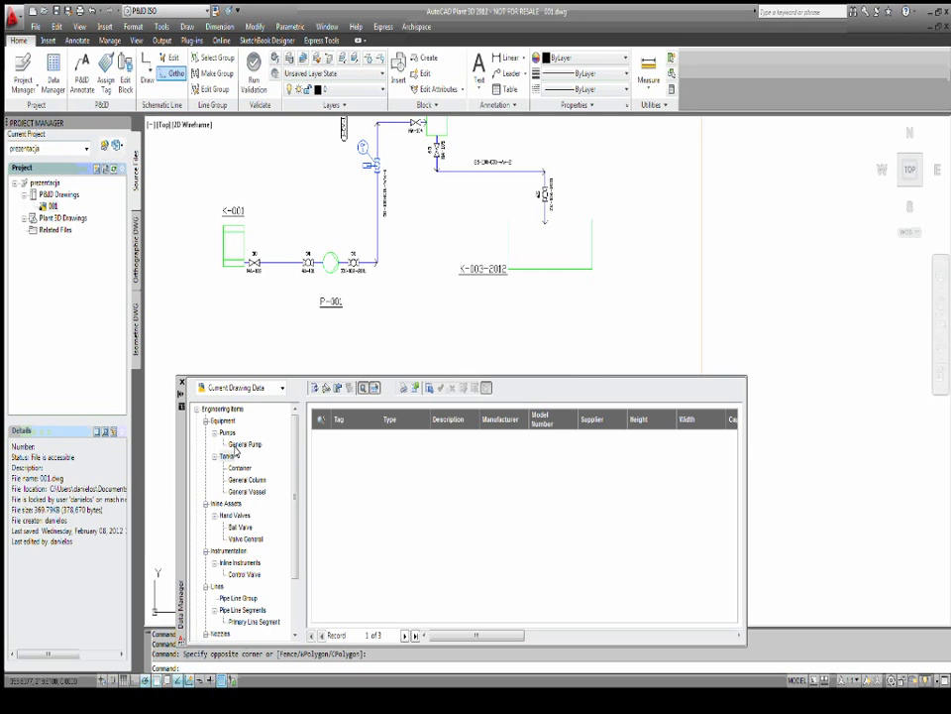
Import the edited 001-Tanks.xls workbook into the Tanks data using the displayed-data settings.
left_click(228, 455)
left_click(428, 388)
scroll(621, 405, "down", 2)
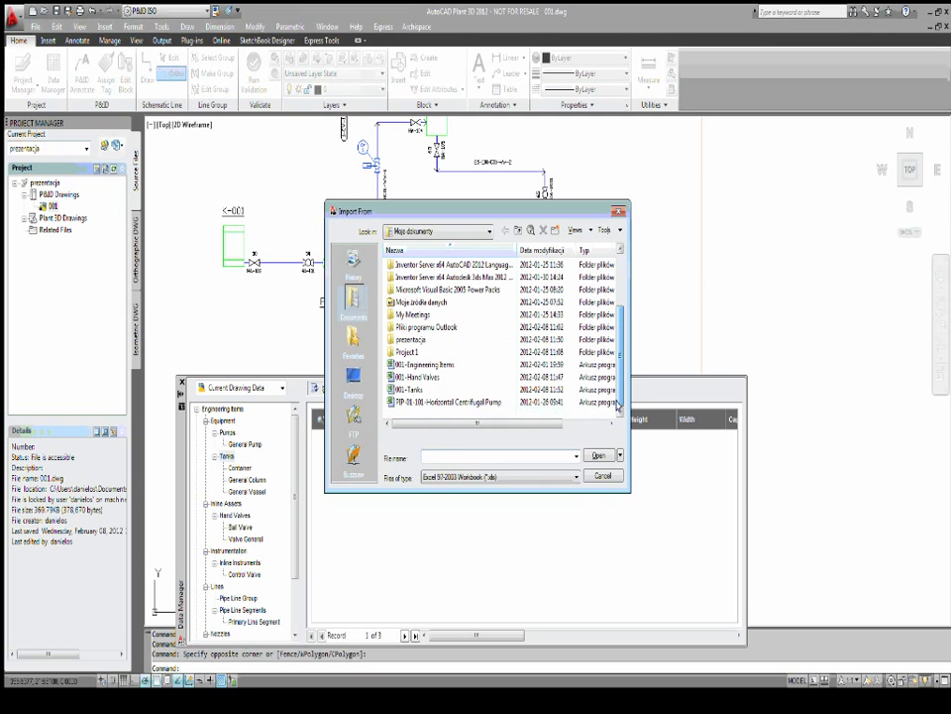
left_click(410, 389)
left_click(599, 455)
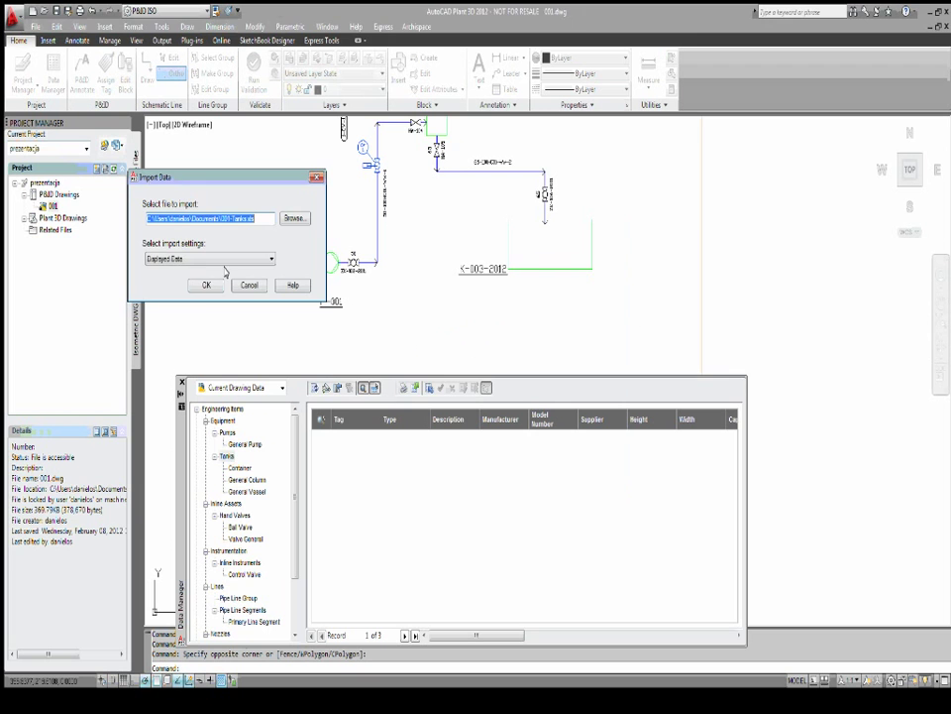
left_click(206, 284)
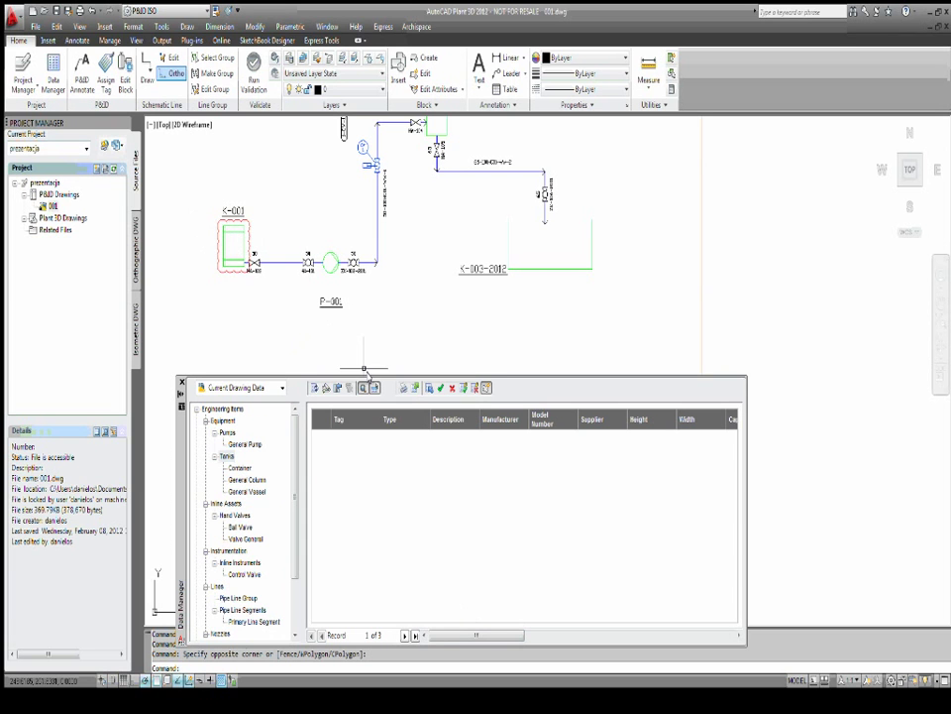
Accept the pending Width change of 123 for tank K-001 and review the drawing.
left_click(366, 381)
type("123")
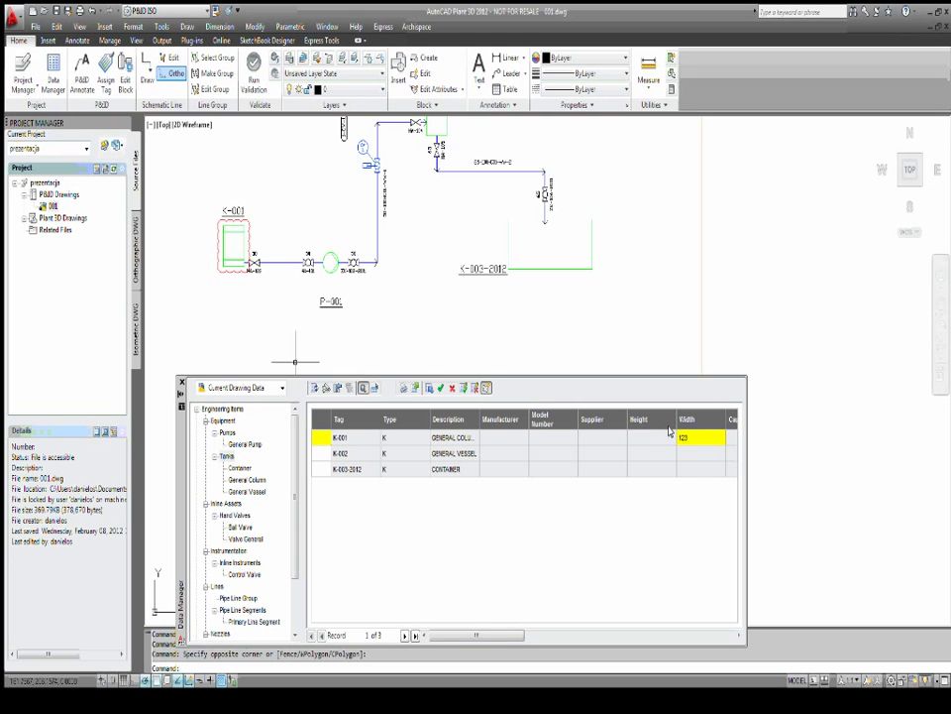
left_click(459, 388)
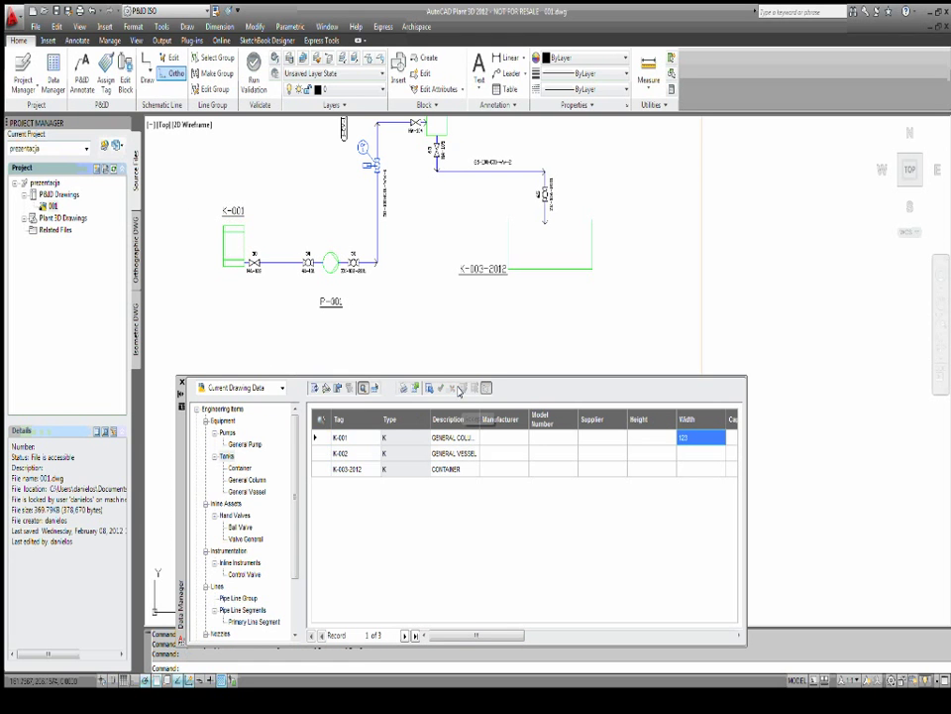
scroll(229, 236, "up", 3)
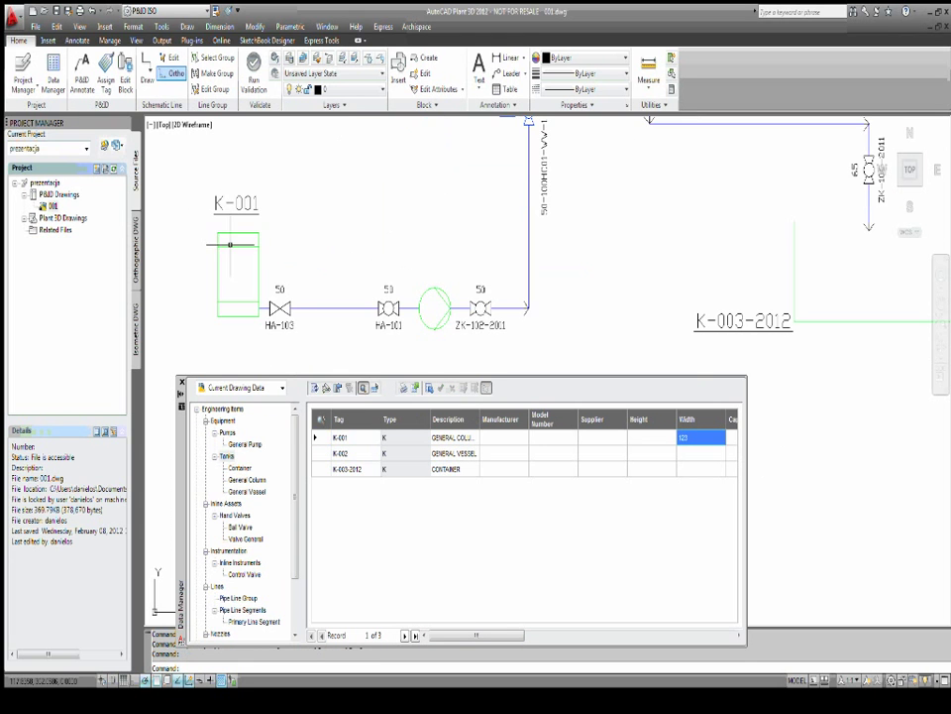
scroll(473, 255, "down", 4)
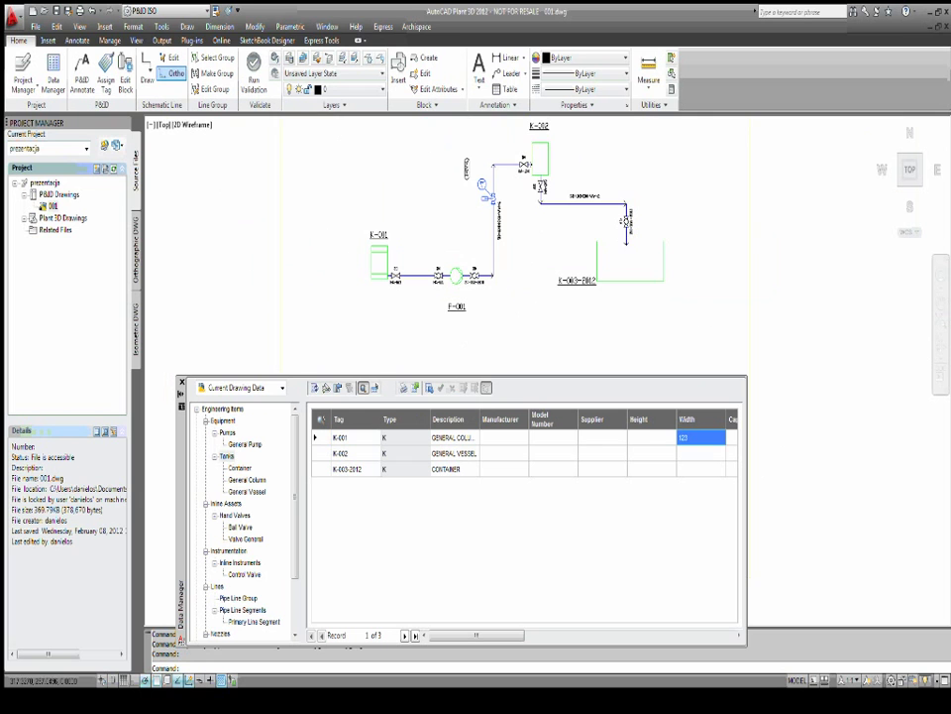
scroll(503, 253, "down", 2)
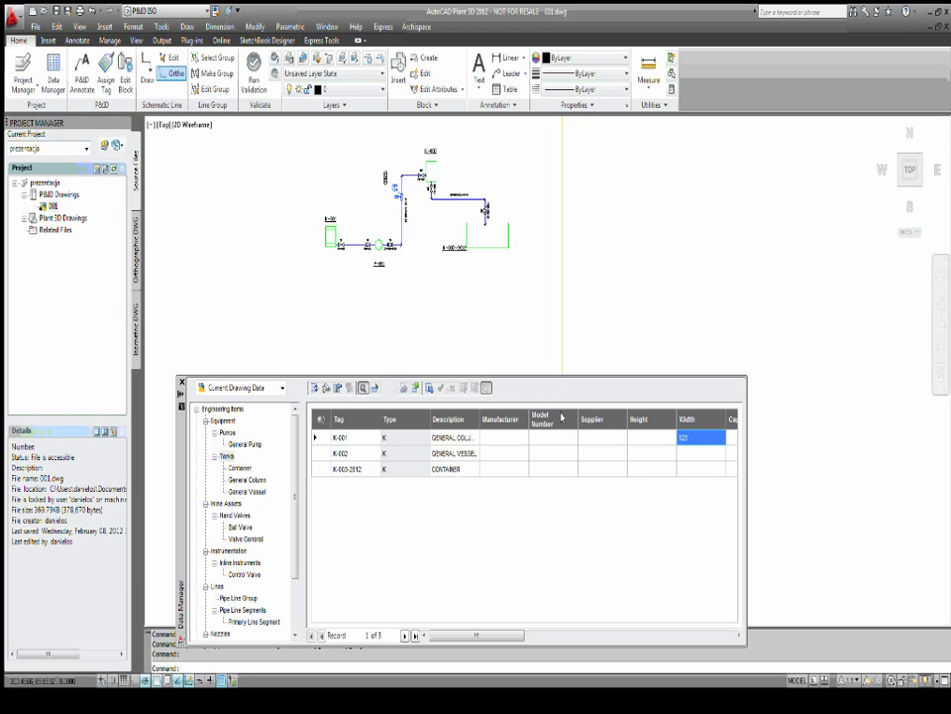
Close the Data Manager palette and pan so the 001.dwg P&ID is centred.
scroll(365, 198, "up", 2)
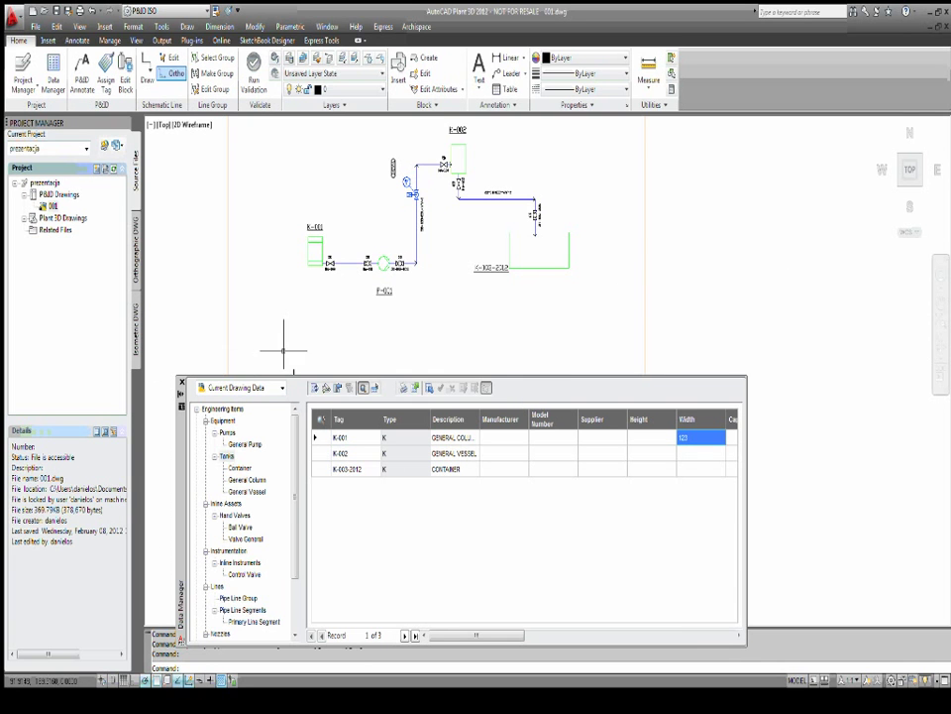
left_click_drag(188, 443, 198, 392)
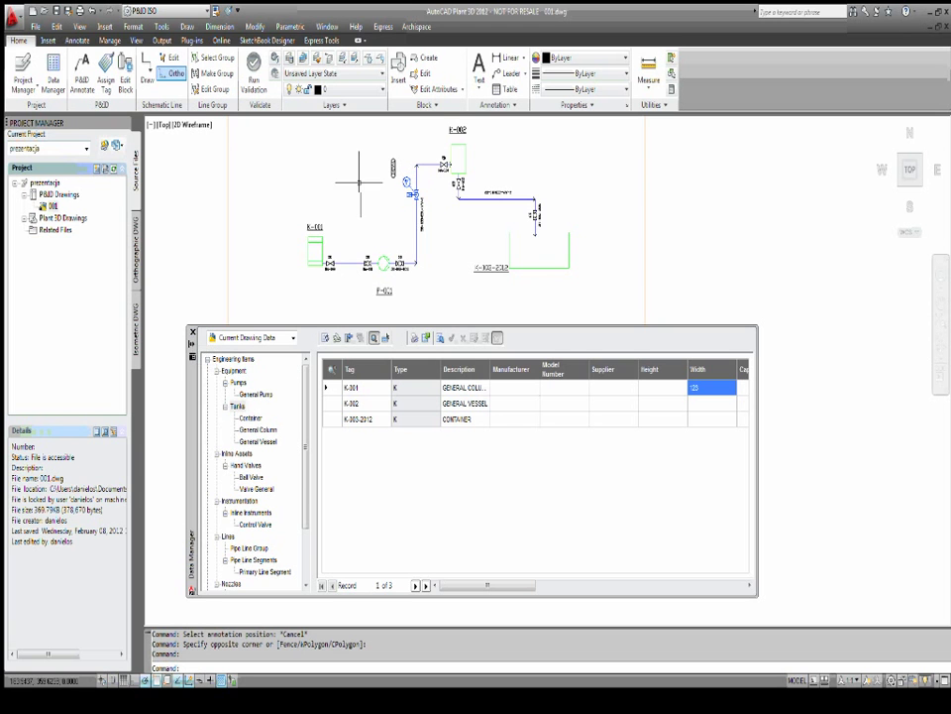
left_click(193, 331)
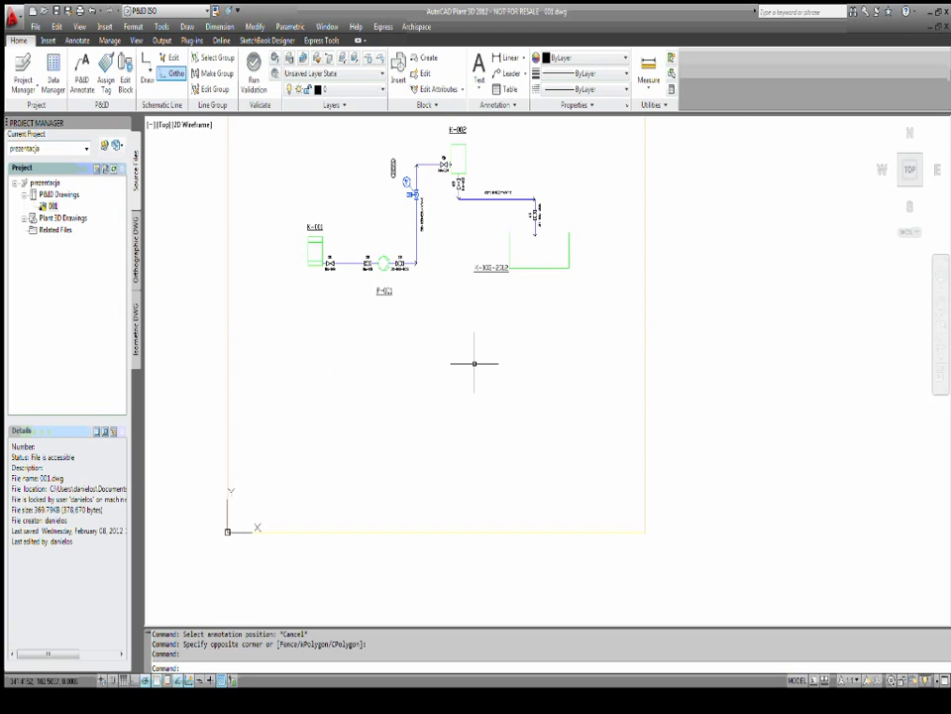
middle_click_drag(454, 296, 449, 391)
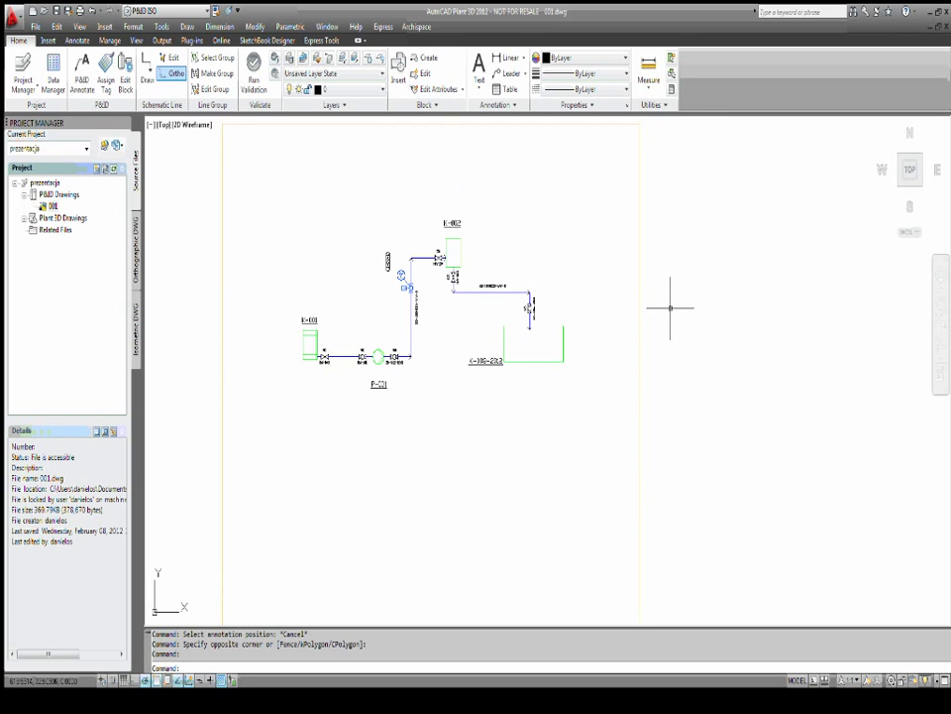